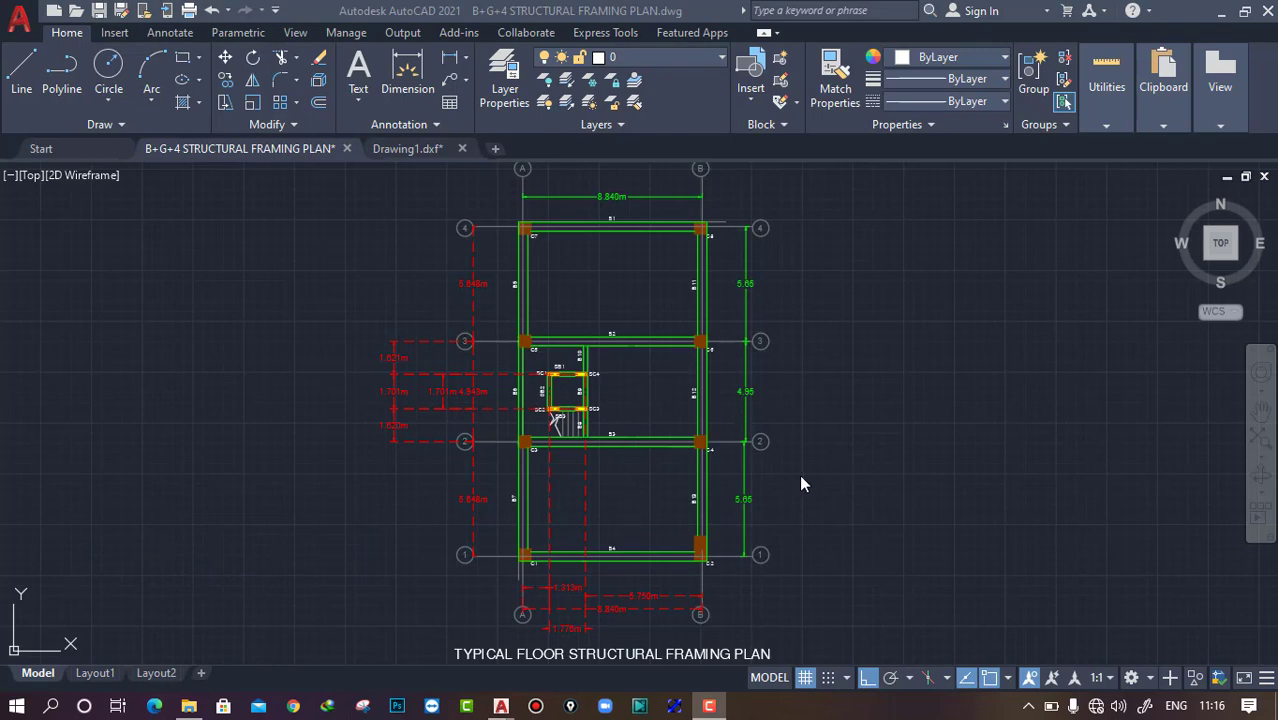
# Step: Examine the typical floor structural framing plan, including its grid dimensions, columns, beams and the stair area between grids 2 and 3
pyautogui.scroll(4, 803, 472)
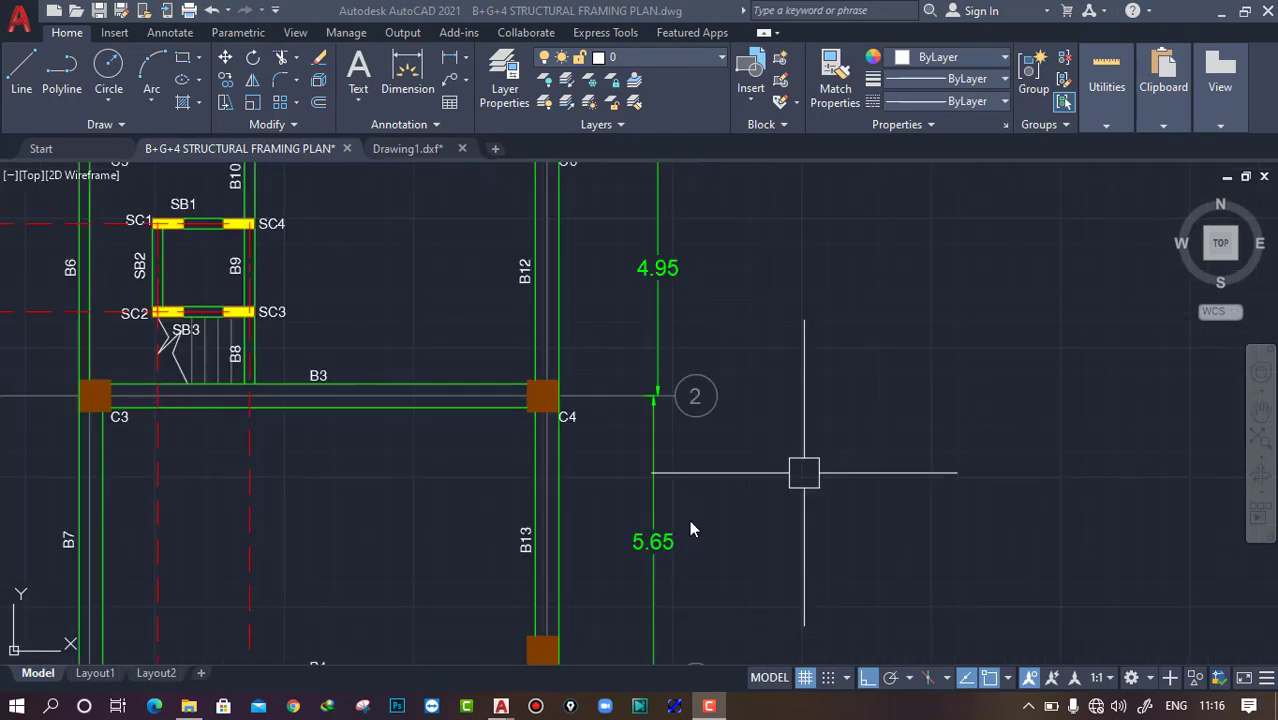
pyautogui.scroll(-4, 690, 528)
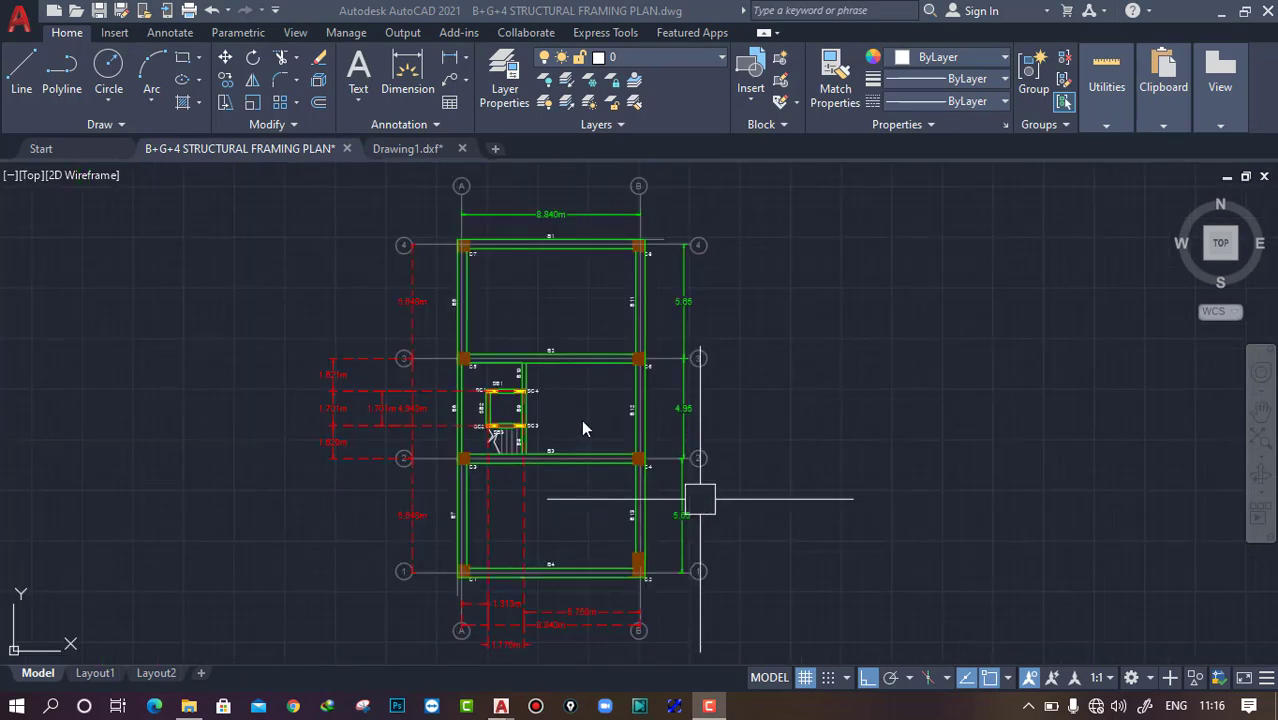
pyautogui.moveTo(585, 412)
pyautogui.mouseDown(button='middle')
pyautogui.moveTo(622, 434)
pyautogui.moveTo(642, 429)
pyautogui.mouseUp(button='middle')
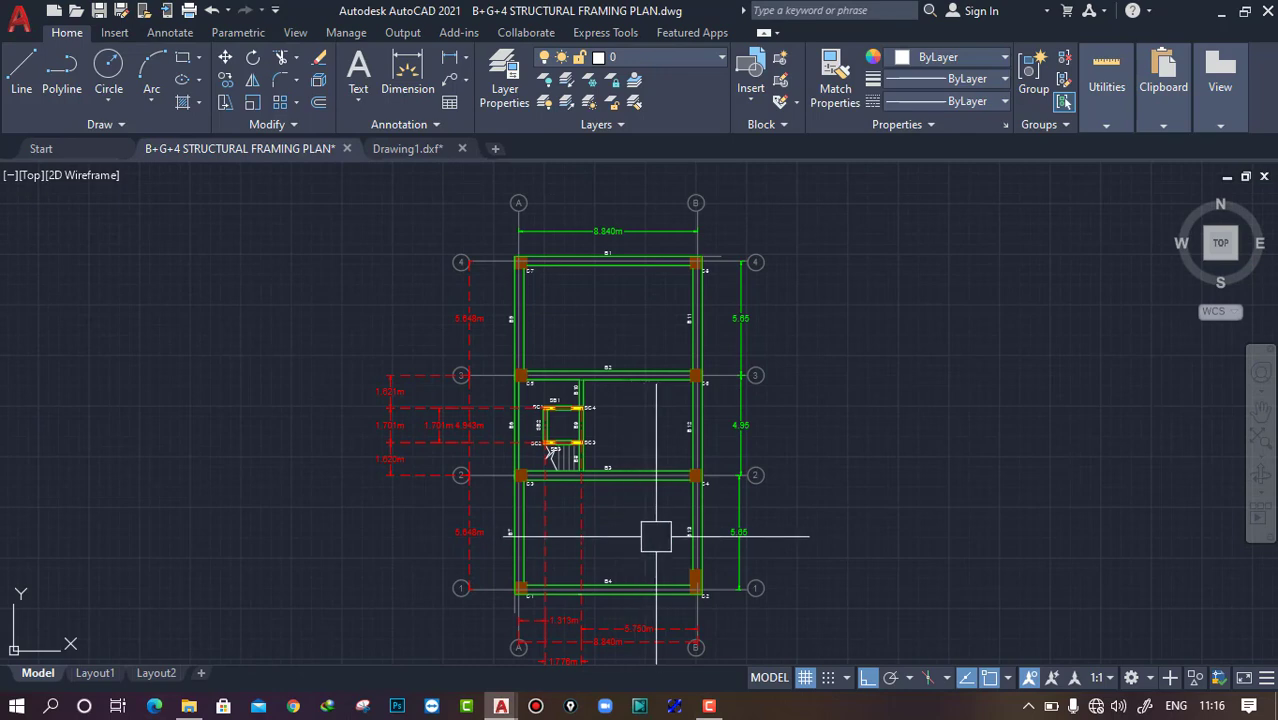
pyautogui.scroll(2, 617, 524)
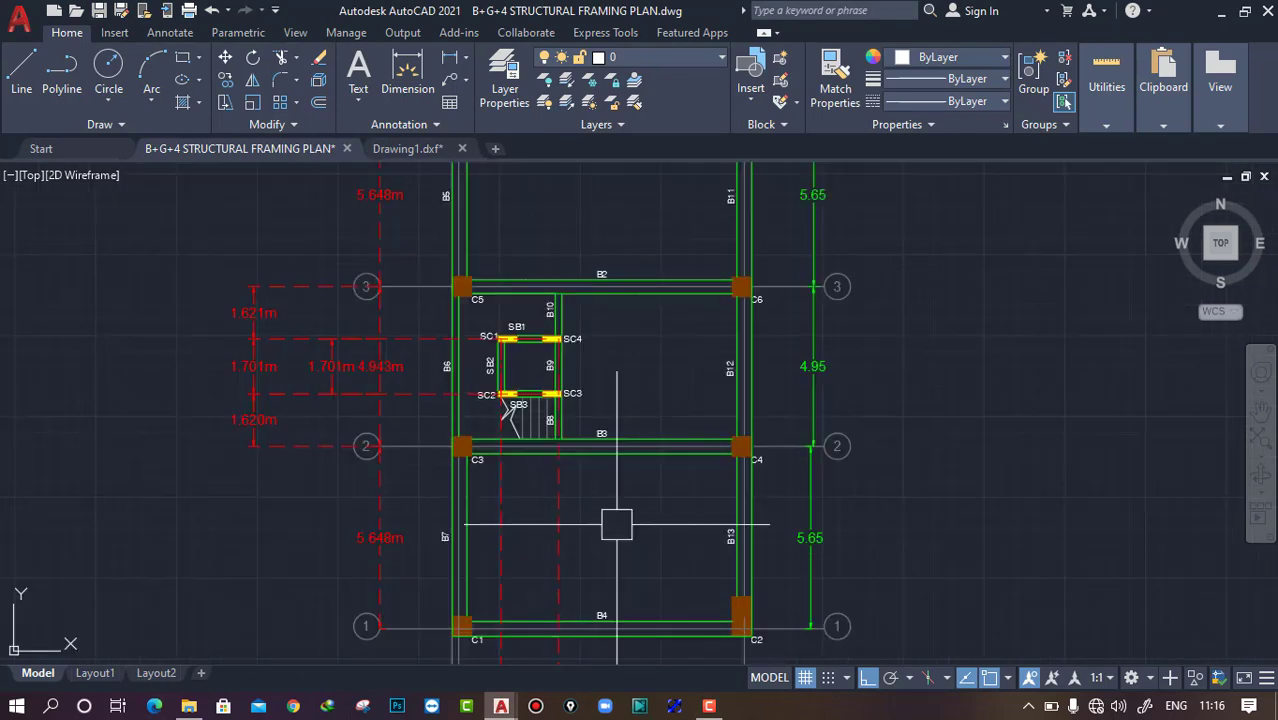
pyautogui.moveTo(617, 524); pyautogui.dragTo(621, 550, button='middle')
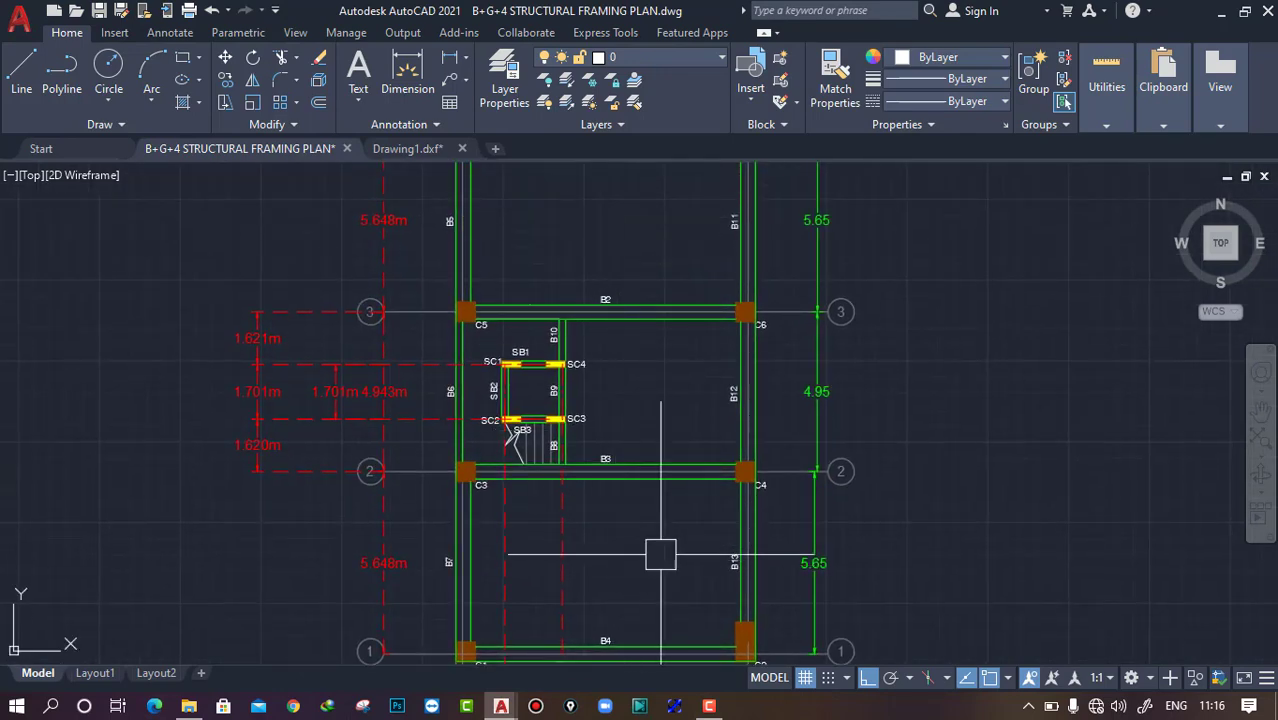
pyautogui.moveTo(628, 225)
pyautogui.mouseDown(button='middle')
pyautogui.moveTo(635, 281)
pyautogui.moveTo(628, 240)
pyautogui.mouseUp(button='middle')
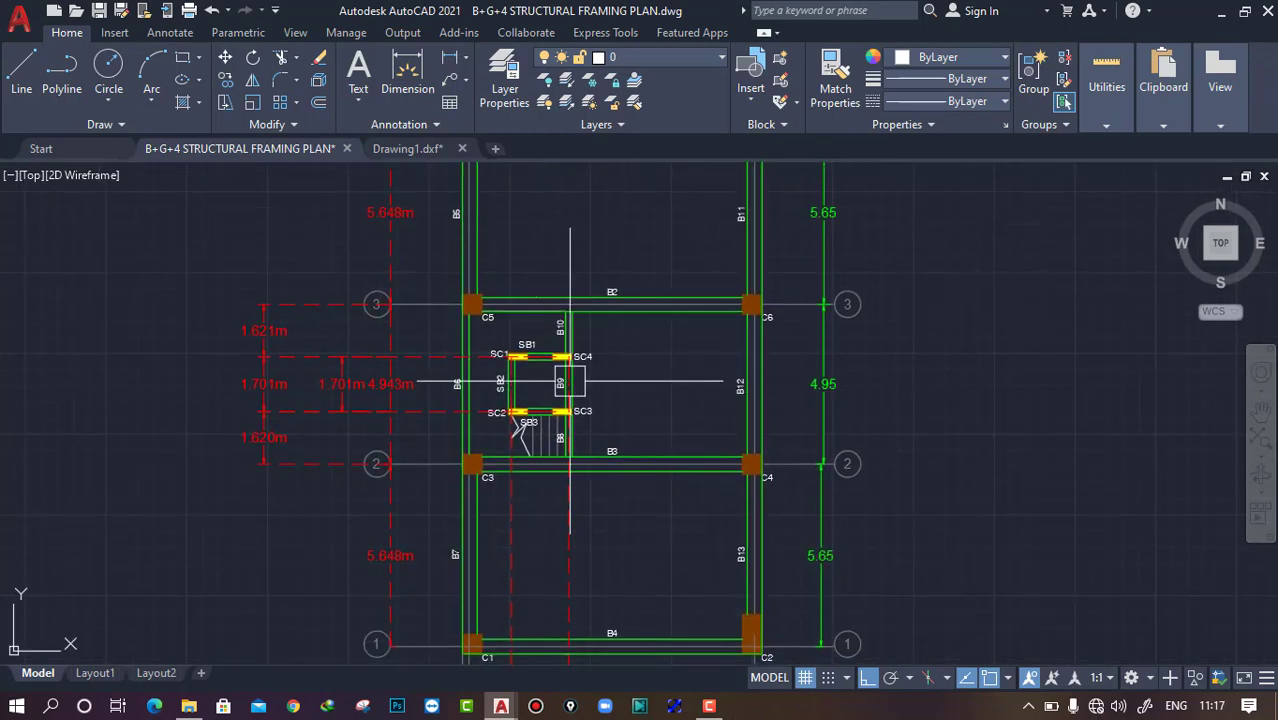
pyautogui.scroll(2, 570, 380)
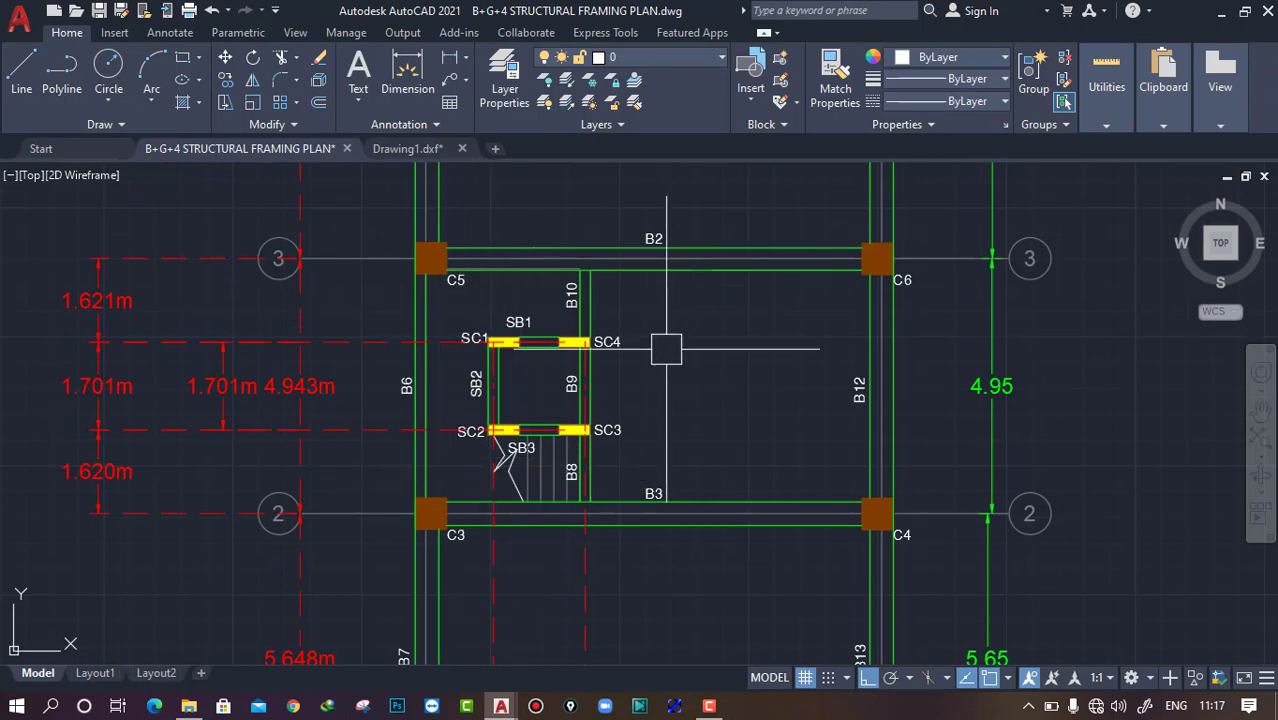
pyautogui.scroll(-2, 666, 349)
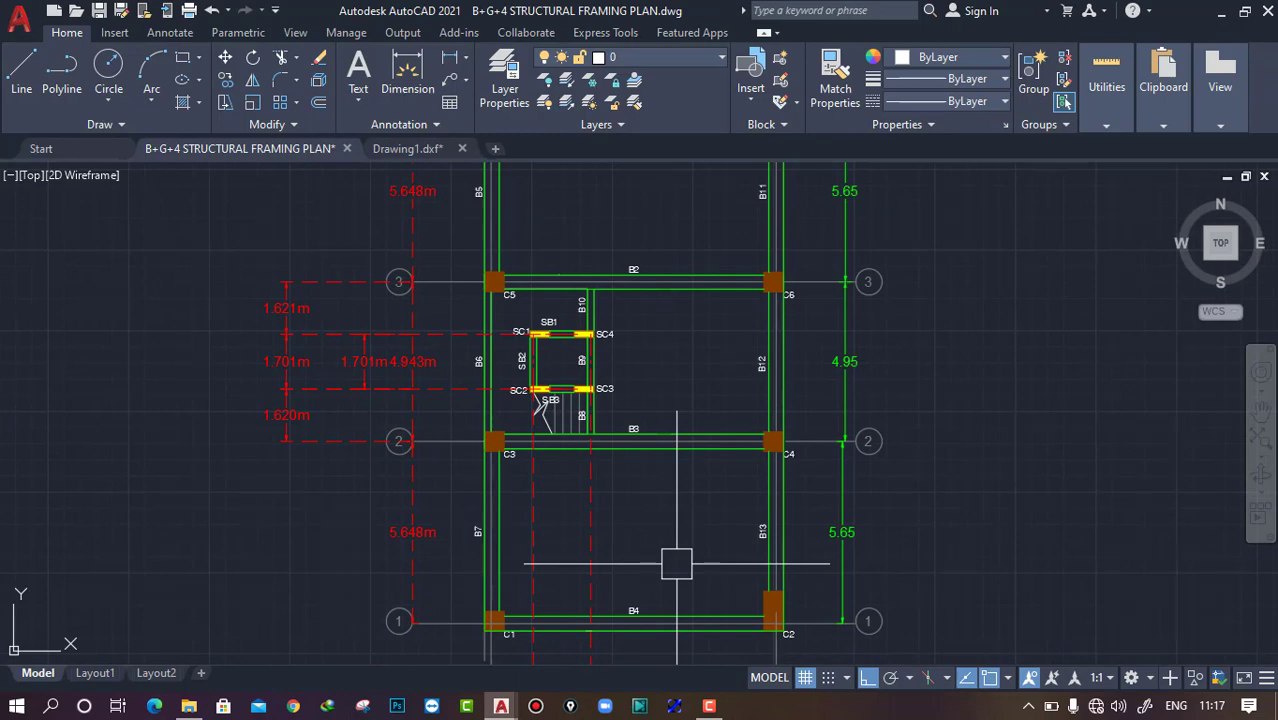
pyautogui.scroll(-2, 676, 563)
pyautogui.moveTo(676, 582); pyautogui.dragTo(665, 527, button='middle')
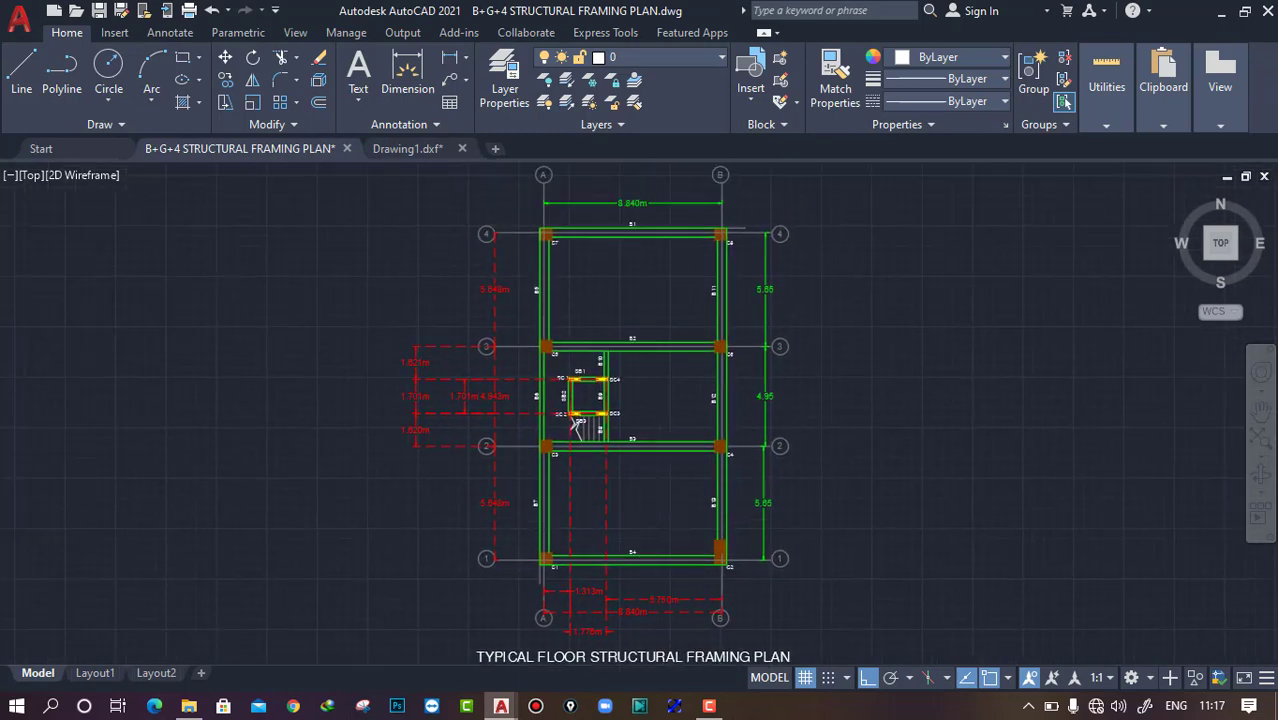
pyautogui.scroll(2, 685, 471)
pyautogui.moveTo(685, 471); pyautogui.dragTo(649, 524, button='middle')
pyautogui.scroll(-2, 650, 510)
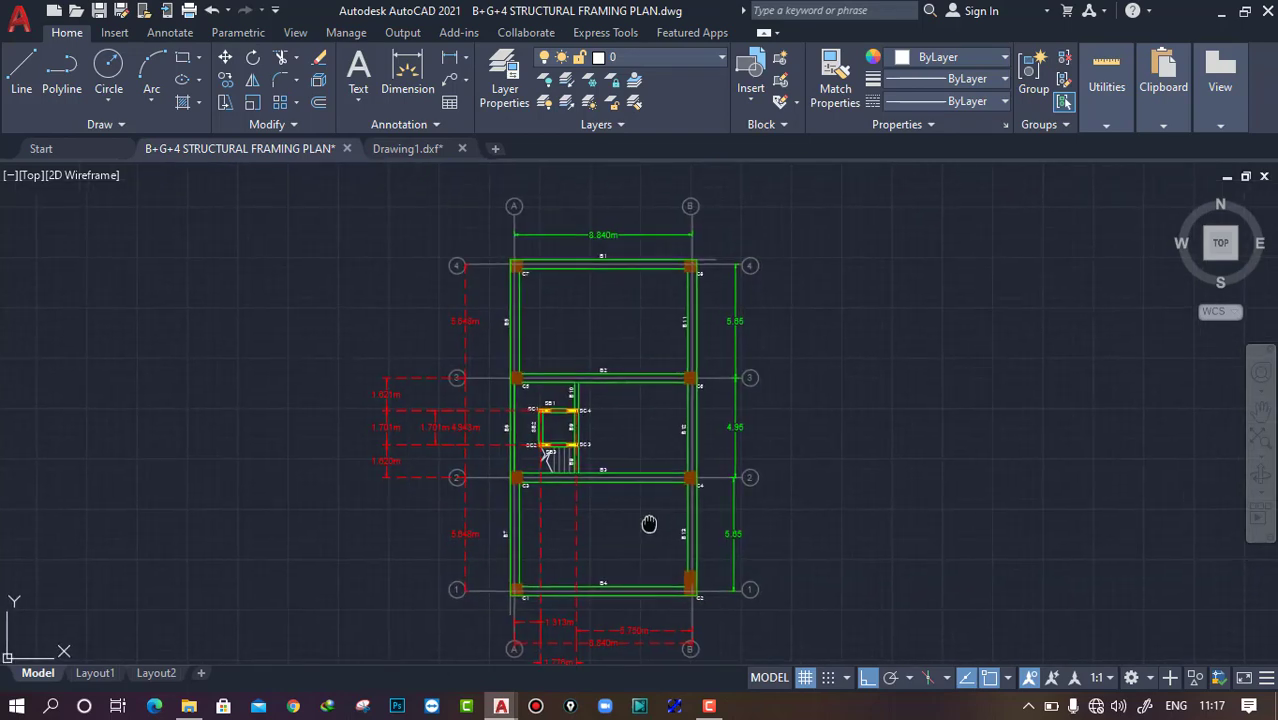
pyautogui.scroll(4, 519, 268)
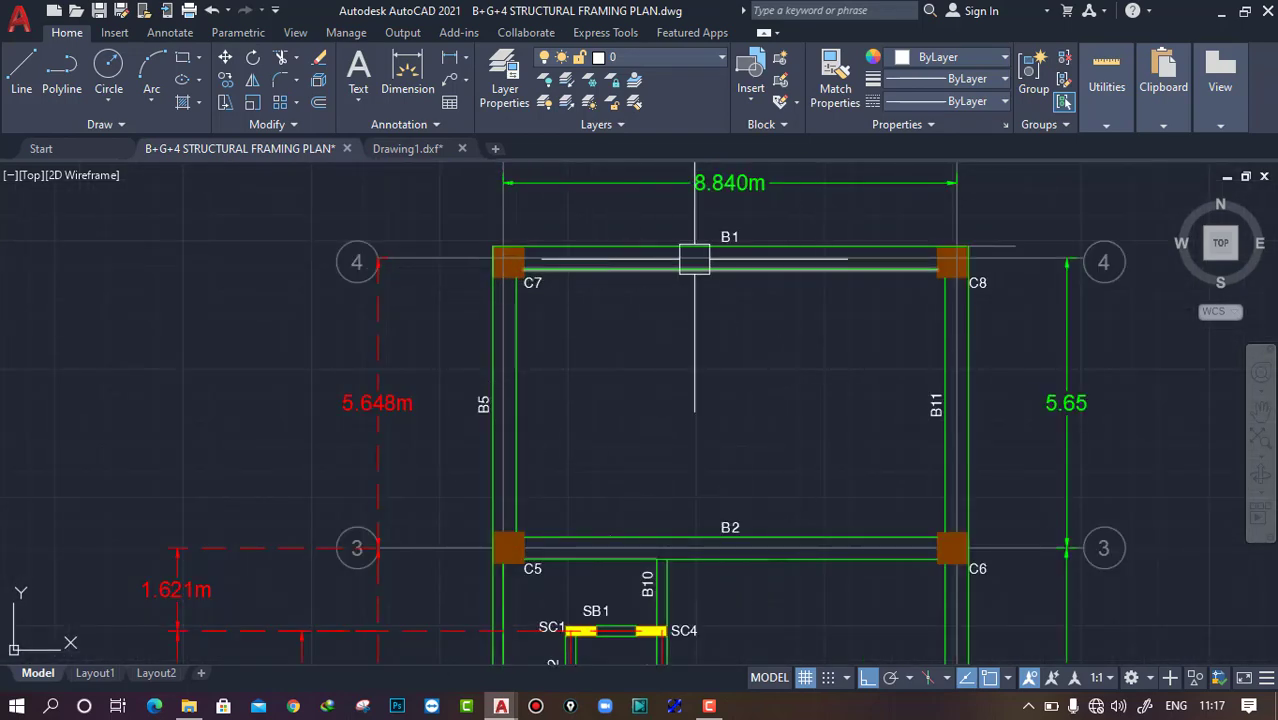
pyautogui.scroll(-4, 785, 374)
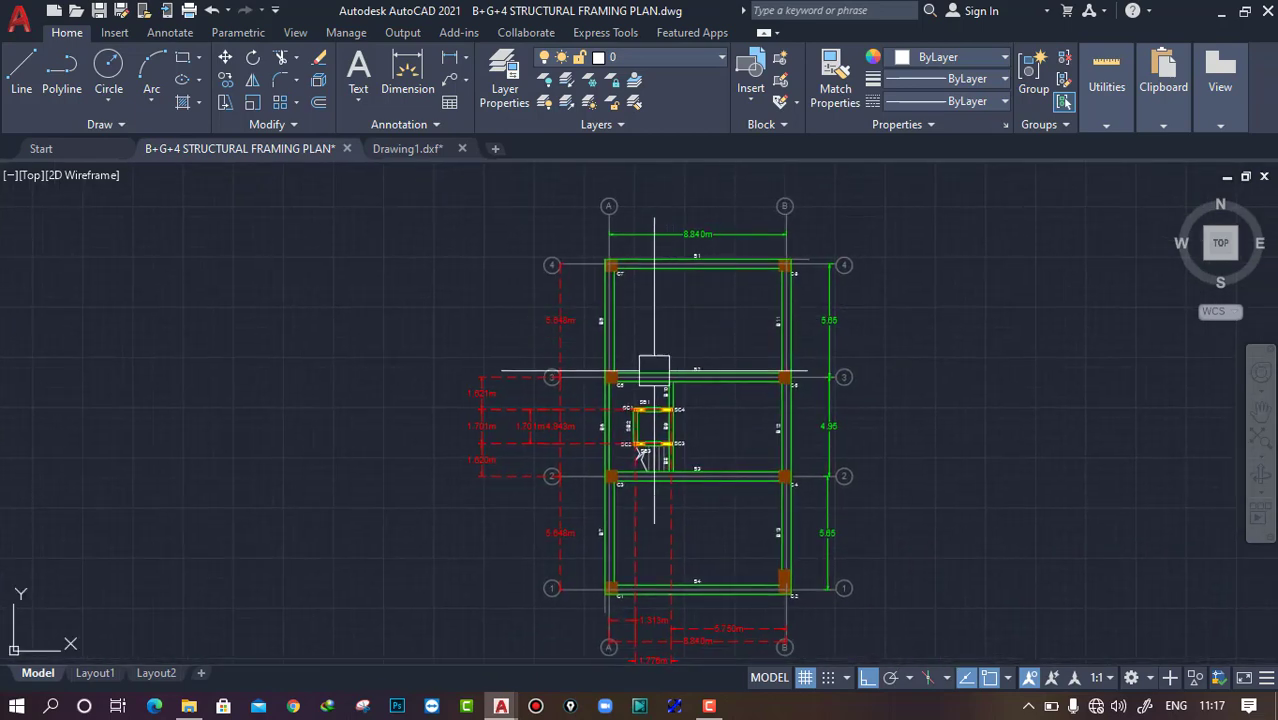
pyautogui.moveTo(713, 464); pyautogui.dragTo(564, 455, button='middle')
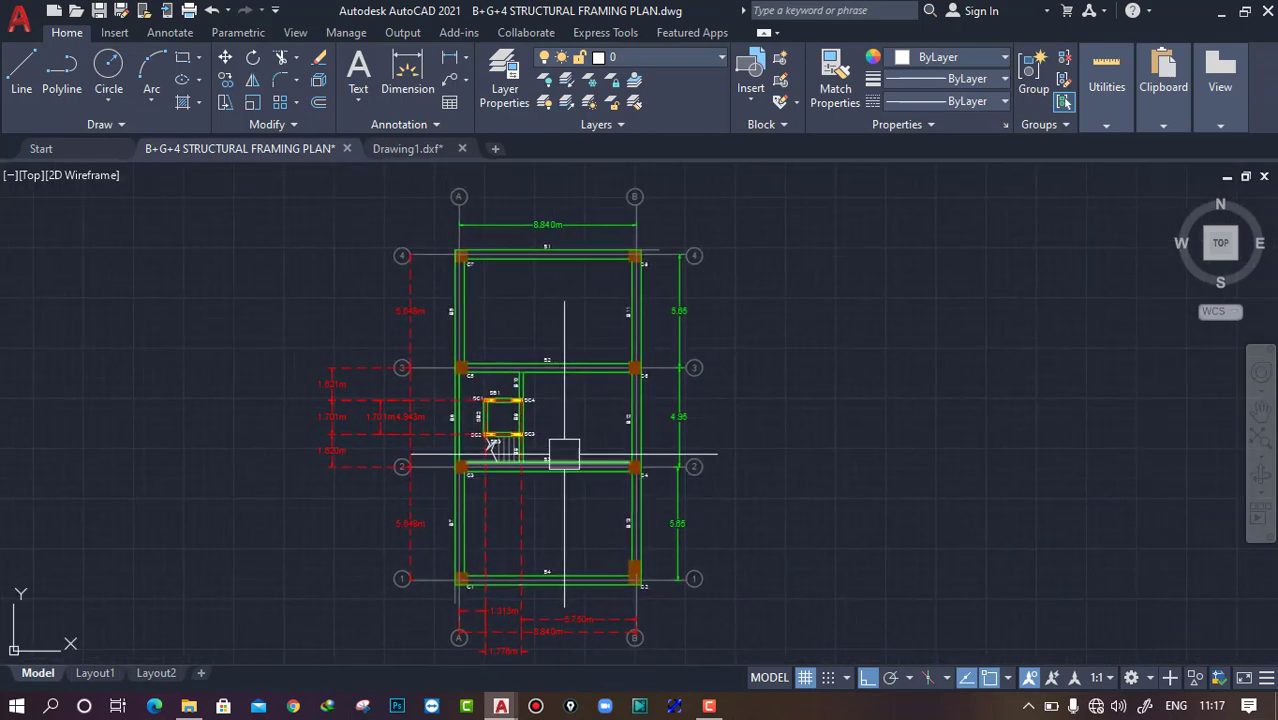
pyautogui.scroll(2, 564, 455)
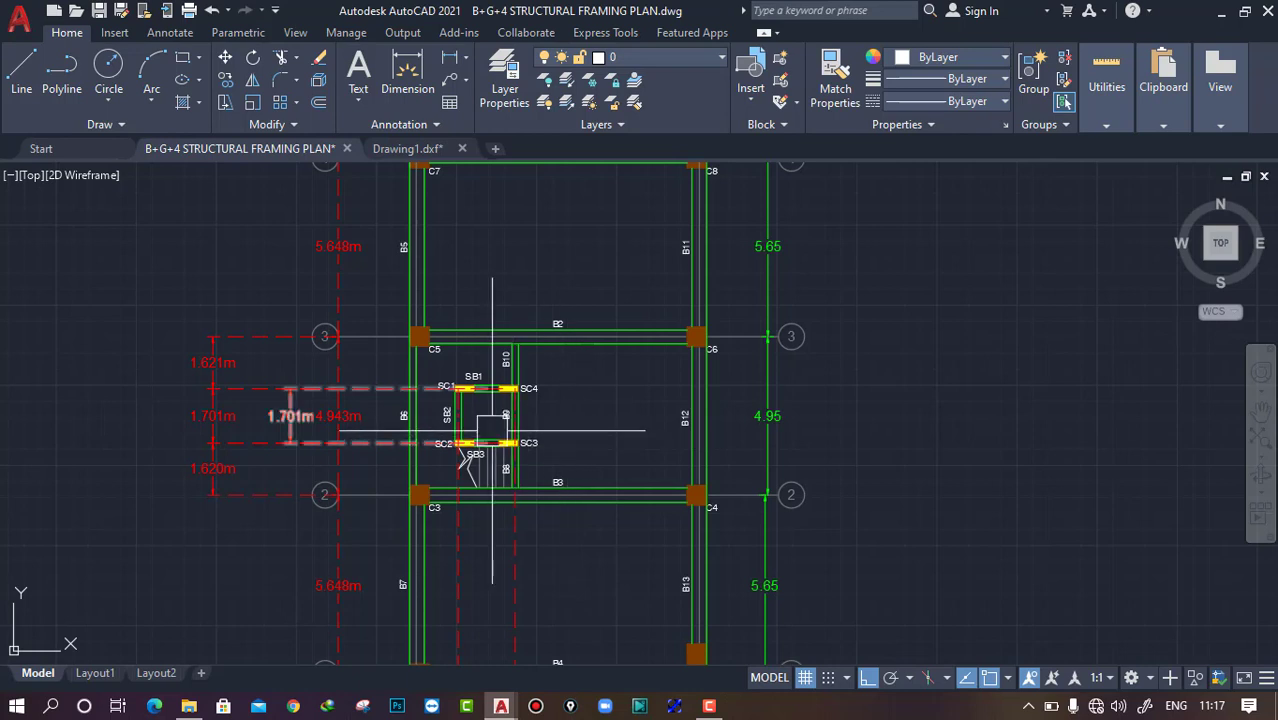
# Step: Switch to the Drawing1.dxf drawing and examine its column squares, beam lines and the walls in the middle bay
pyautogui.click(408, 148)
pyautogui.moveTo(611, 381)
pyautogui.mouseDown(button='middle')
pyautogui.moveTo(631, 402)
pyautogui.moveTo(670, 405)
pyautogui.moveTo(650, 456)
pyautogui.mouseUp(button='middle')
pyautogui.scroll(2, 631, 402)
pyautogui.scroll(-2, 690, 391)
pyautogui.scroll(4, 770, 340)
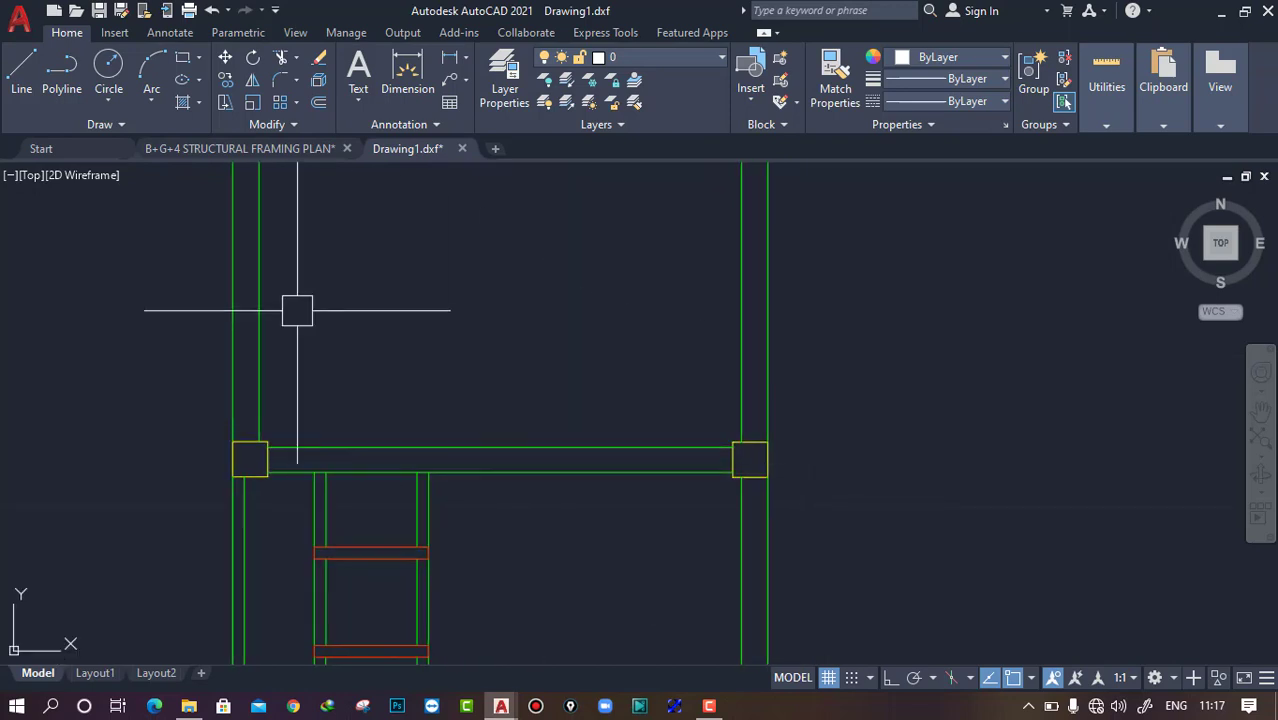
pyautogui.scroll(-2, 585, 294)
pyautogui.moveTo(573, 246); pyautogui.dragTo(559, 320, button='middle')
pyautogui.scroll(4, 414, 280)
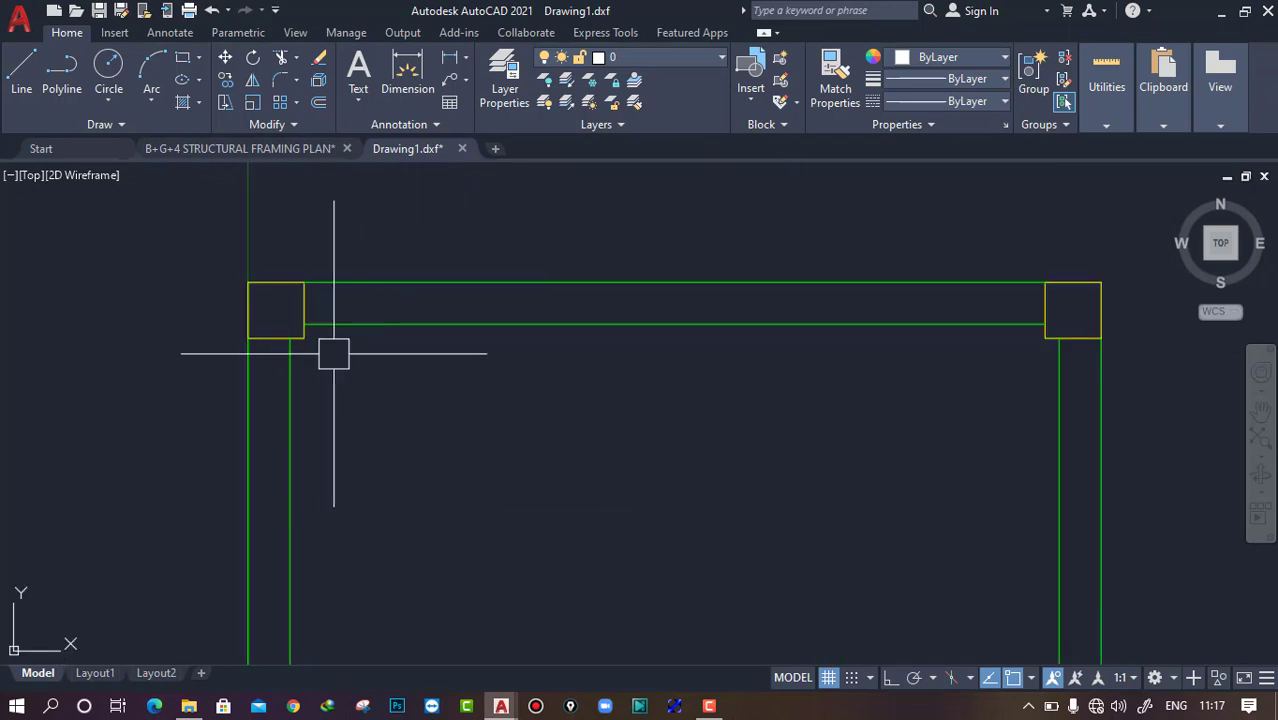
pyautogui.scroll(-2, 789, 353)
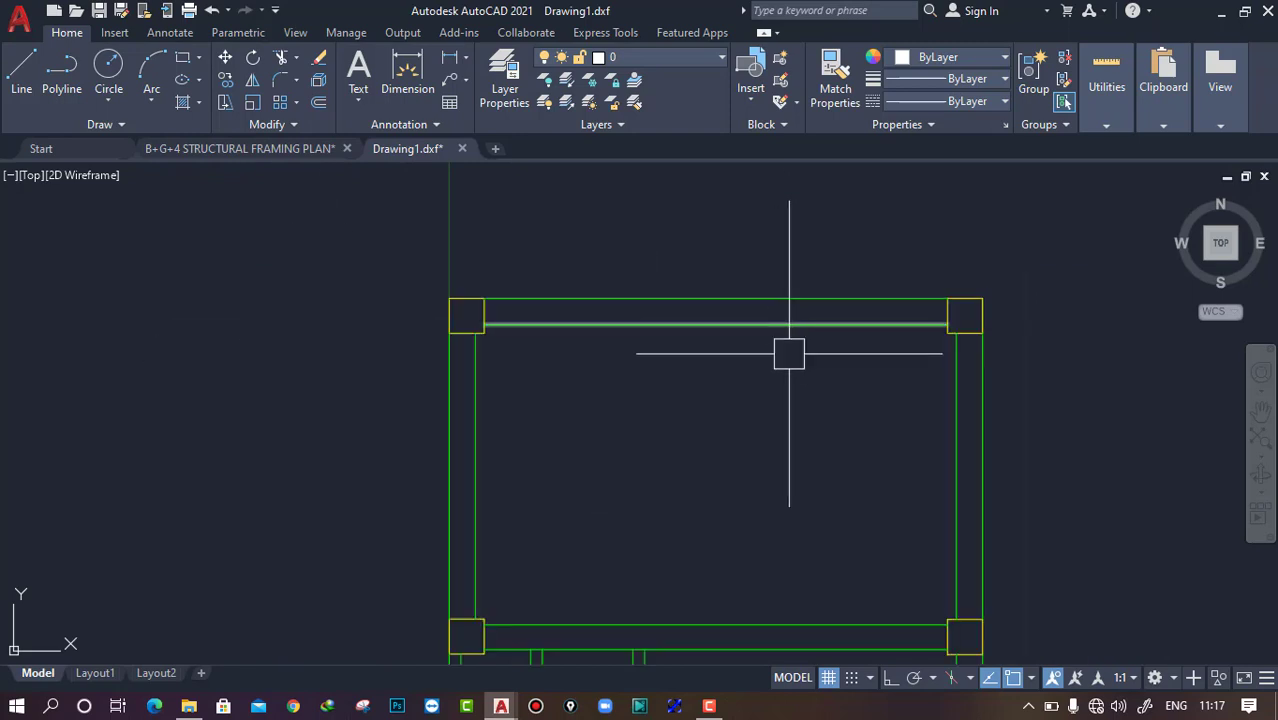
pyautogui.moveTo(789, 353); pyautogui.dragTo(794, 188, button='middle')
pyautogui.scroll(3, 479, 456)
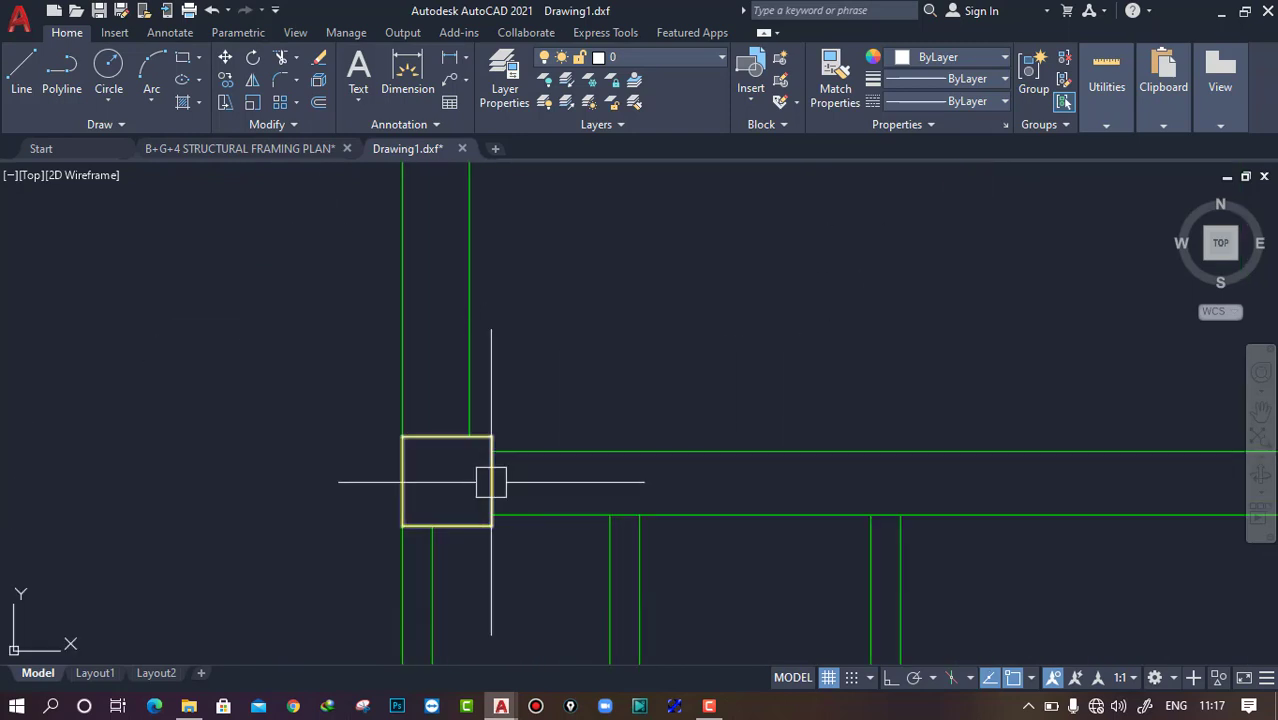
pyautogui.scroll(-4, 500, 395)
pyautogui.moveTo(533, 385); pyautogui.dragTo(545, 295, button='middle')
pyautogui.scroll(2, 577, 540)
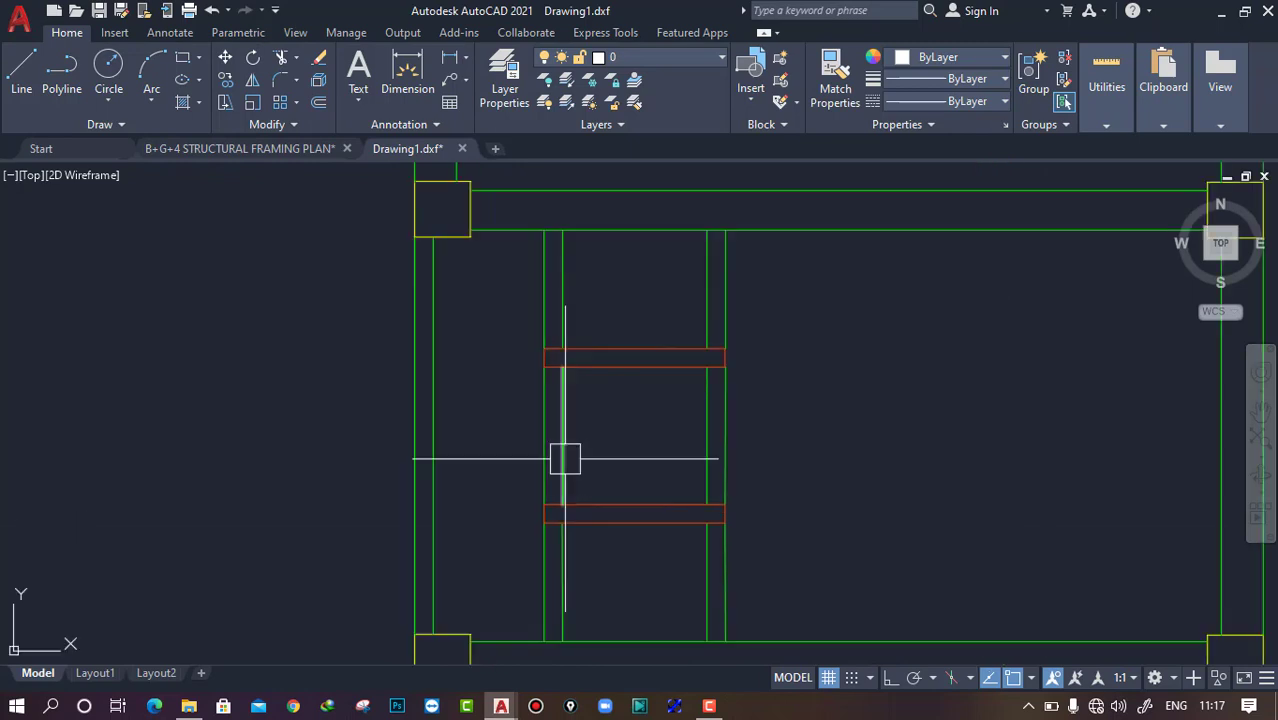
pyautogui.moveTo(645, 445); pyautogui.dragTo(642, 322, button='middle')
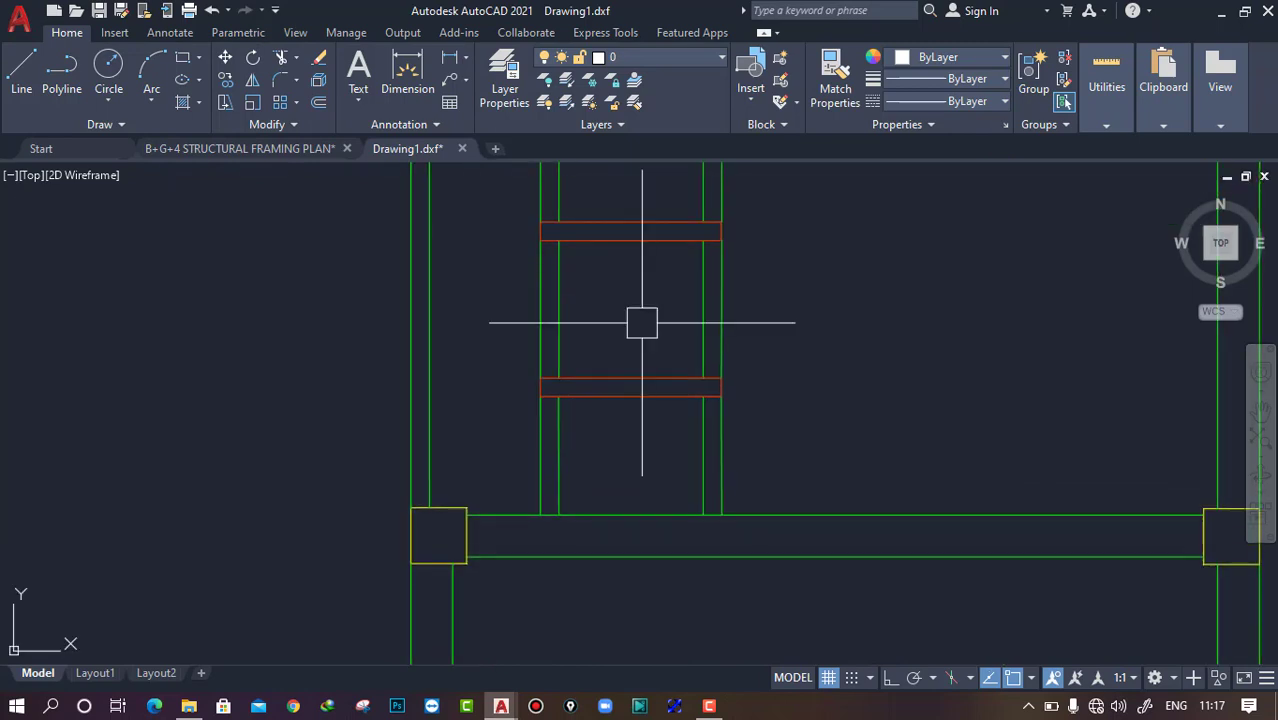
pyautogui.scroll(-3, 659, 505)
pyautogui.scroll(-2, 722, 476)
pyautogui.moveTo(722, 476); pyautogui.dragTo(710, 400, button='middle')
pyautogui.moveTo(640, 471); pyautogui.dragTo(640, 571, button='middle')
# Step: Review the list of layers defined in Drawing1.dxf
pyautogui.click(654, 56)
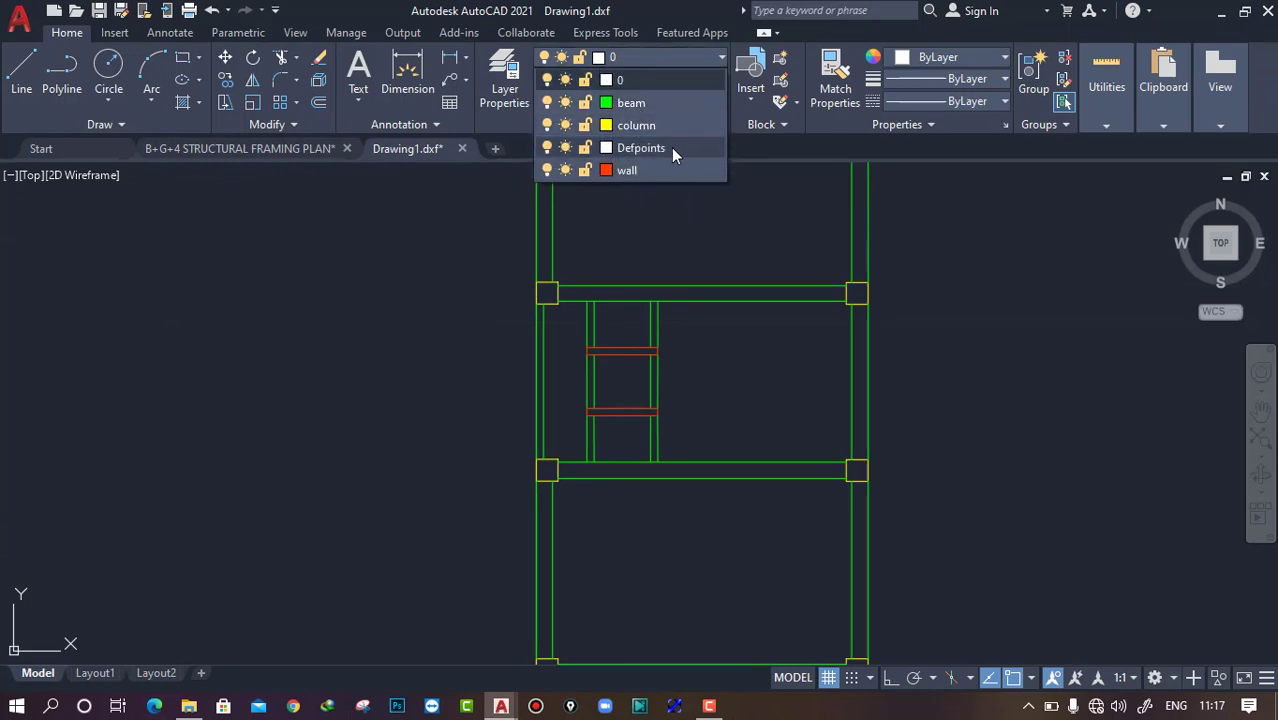
pyautogui.click(738, 390)
pyautogui.moveTo(773, 368); pyautogui.dragTo(691, 449, button='middle')
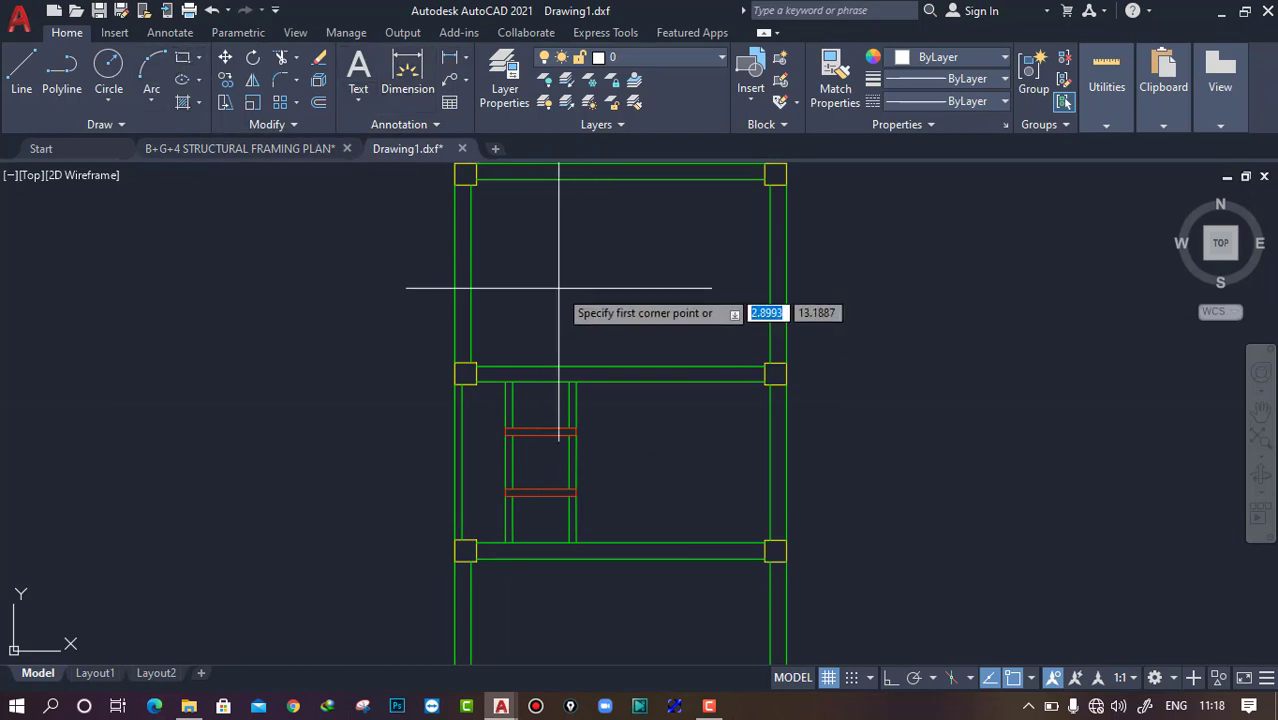
# Step: Draw a trial rectangle on layer 0 inside the upper bay and check the layer list
pyautogui.click(545, 250)
pyautogui.click(648, 314)
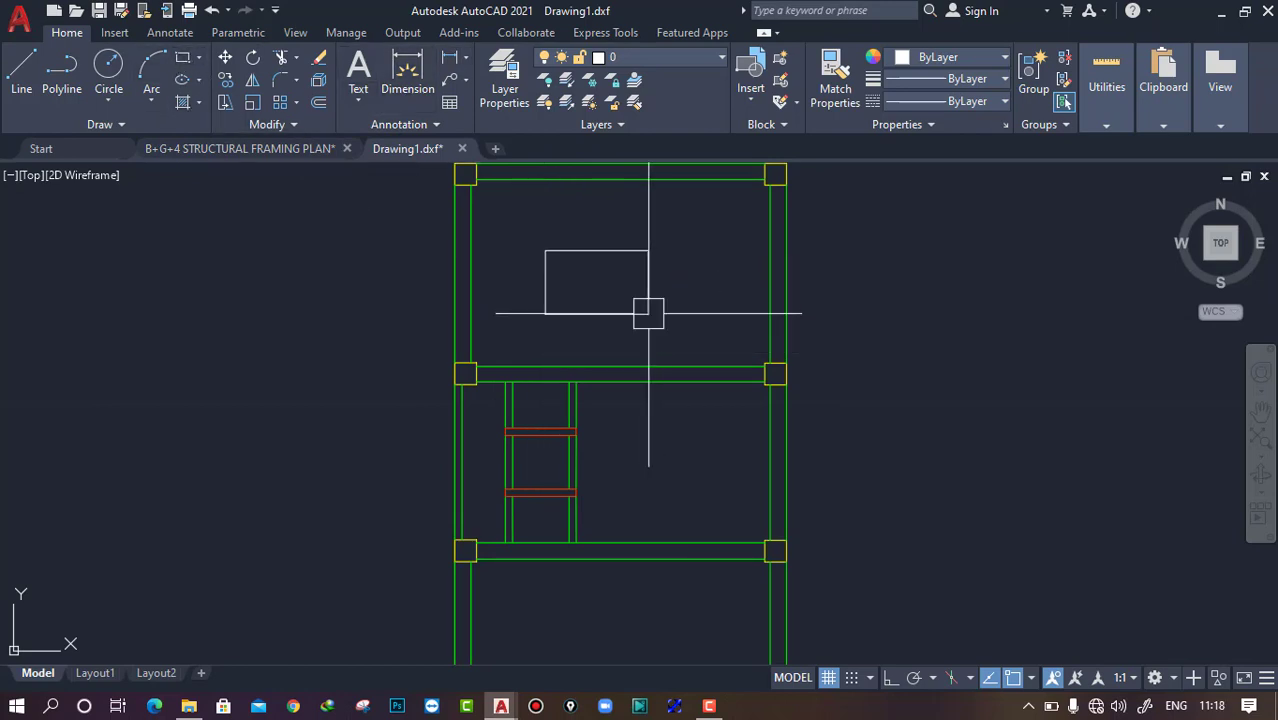
pyautogui.moveTo(704, 293); pyautogui.dragTo(682, 318, button='middle')
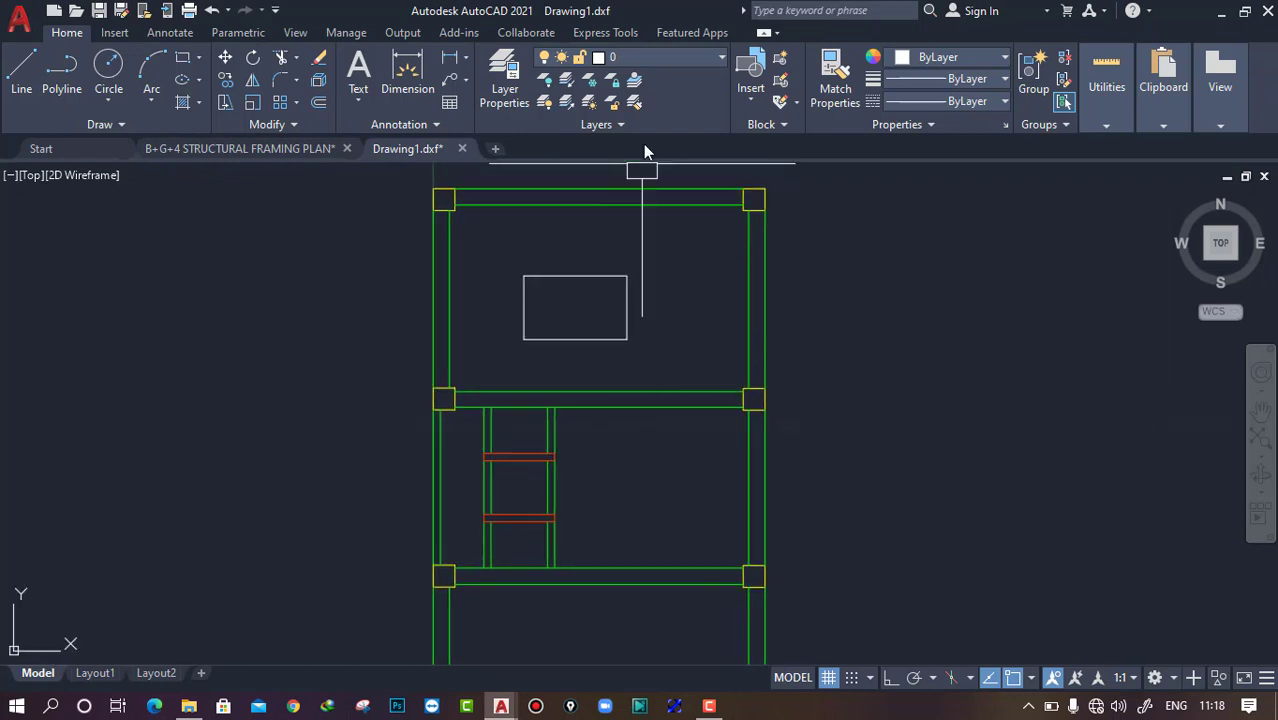
pyautogui.click(671, 56)
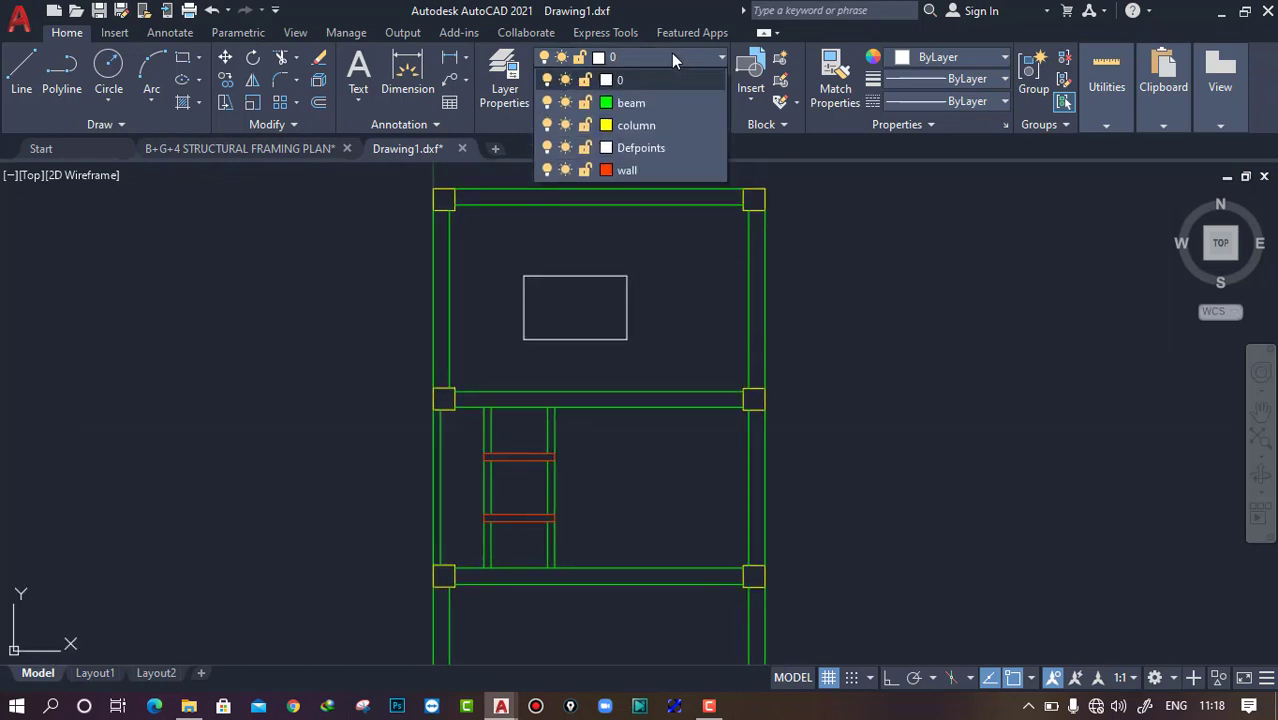
pyautogui.click(671, 53)
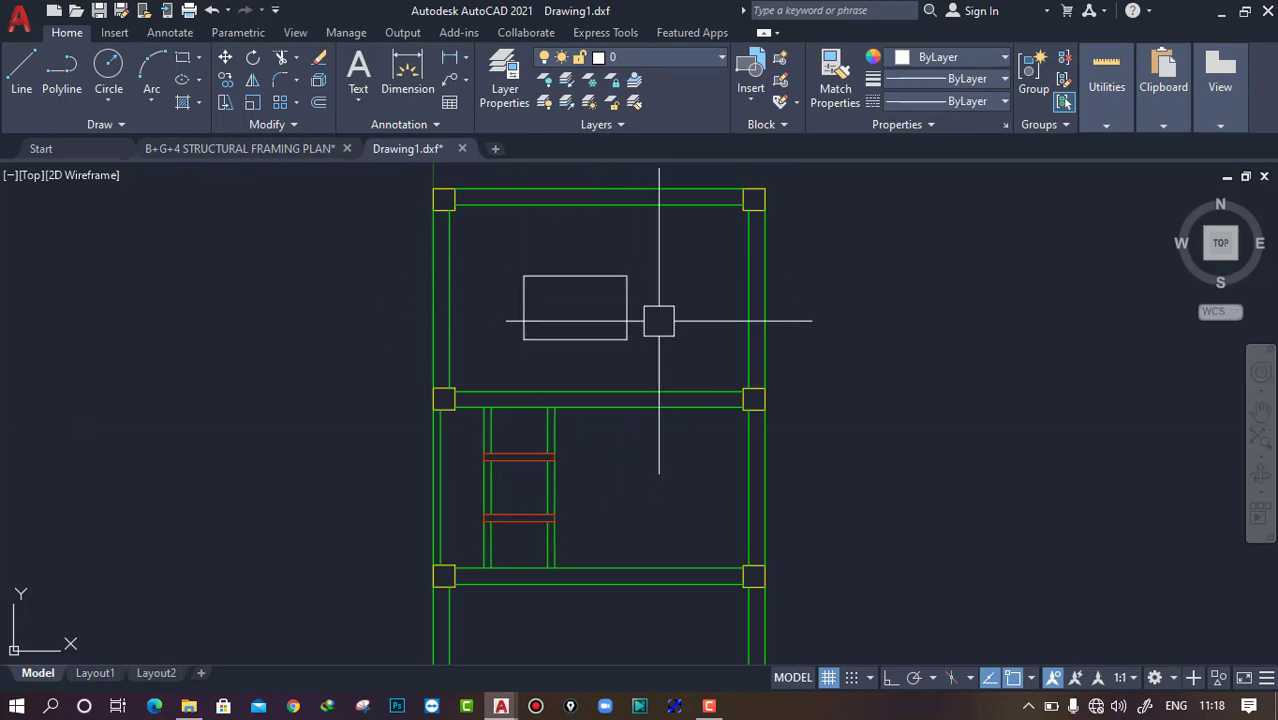
# Step: Delete the trial rectangle from the upper bay
pyautogui.moveTo(654, 329); pyautogui.dragTo(635, 330, button='middle')
pyautogui.click(600, 338)
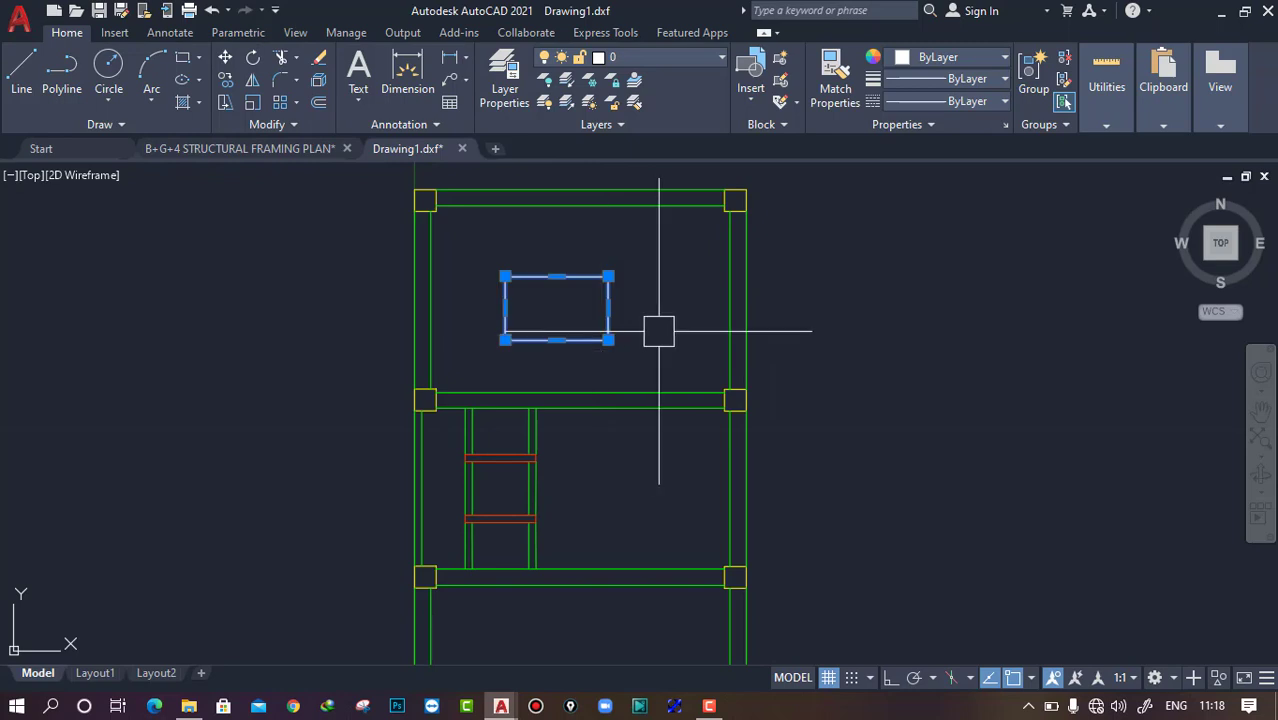
pyautogui.press('Delete')
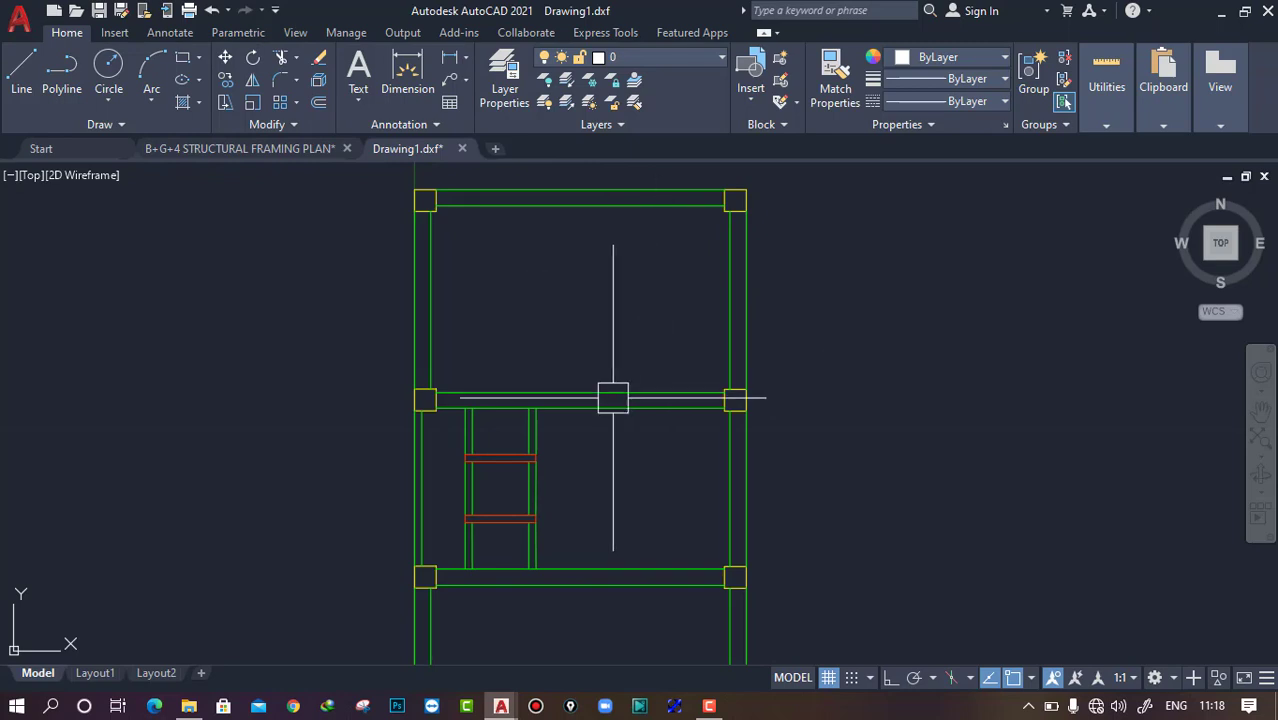
# Step: Inspect the wall rectangles and adjoining beam lines in the middle bay, as well as the overall plan
pyautogui.moveTo(610, 468); pyautogui.dragTo(642, 394, button='middle')
pyautogui.scroll(2, 533, 434)
pyautogui.scroll(2, 642, 394)
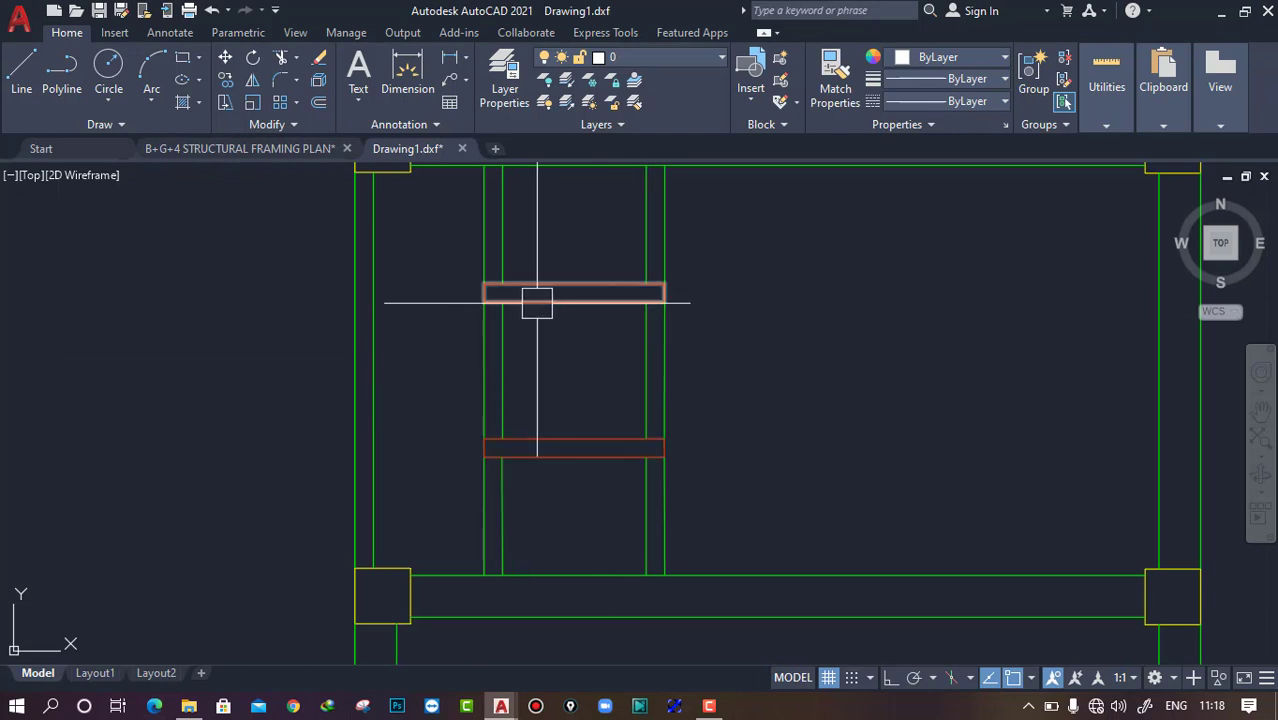
pyautogui.scroll(-2, 612, 429)
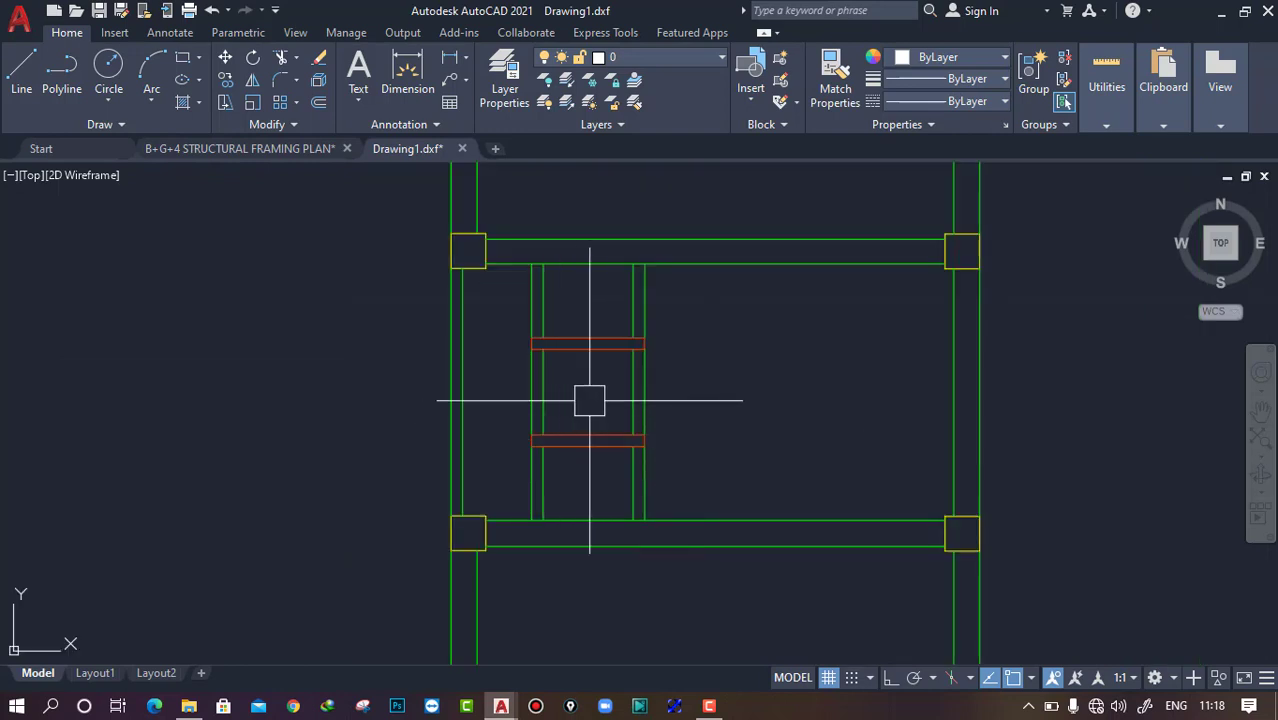
pyautogui.scroll(-2, 745, 419)
pyautogui.scroll(-2, 730, 420)
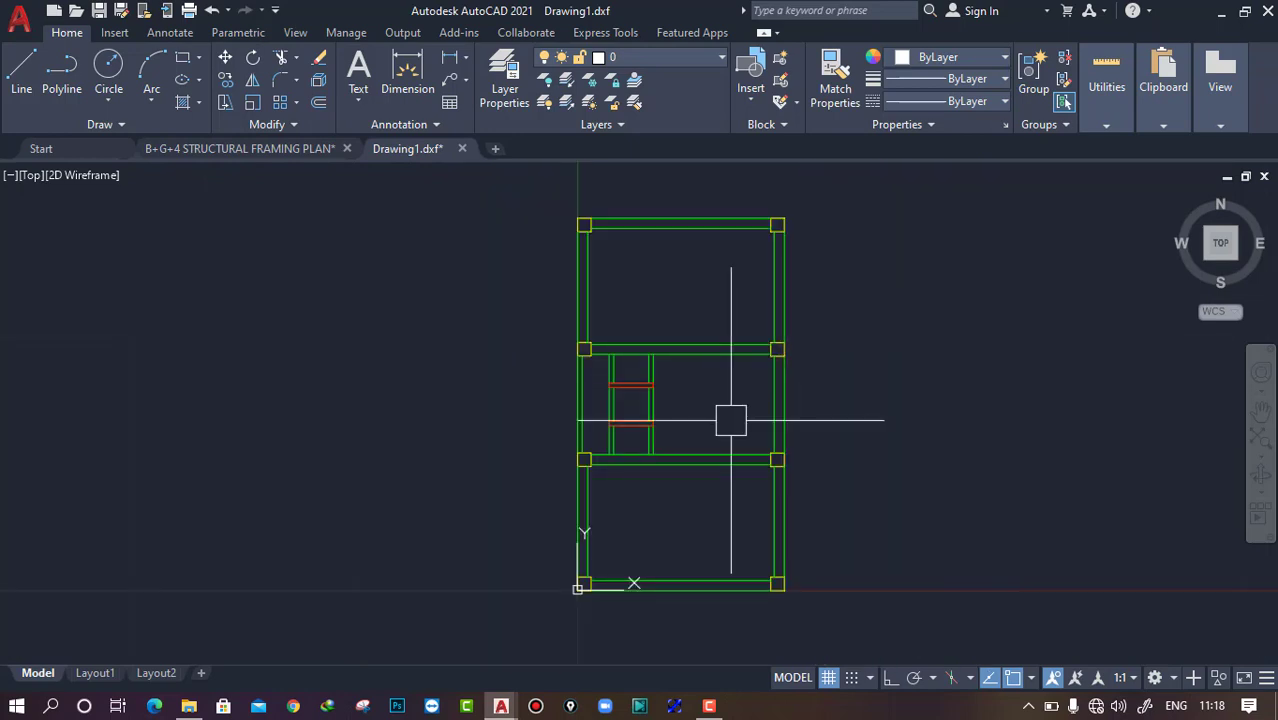
pyautogui.moveTo(730, 420); pyautogui.dragTo(656, 418, button='middle')
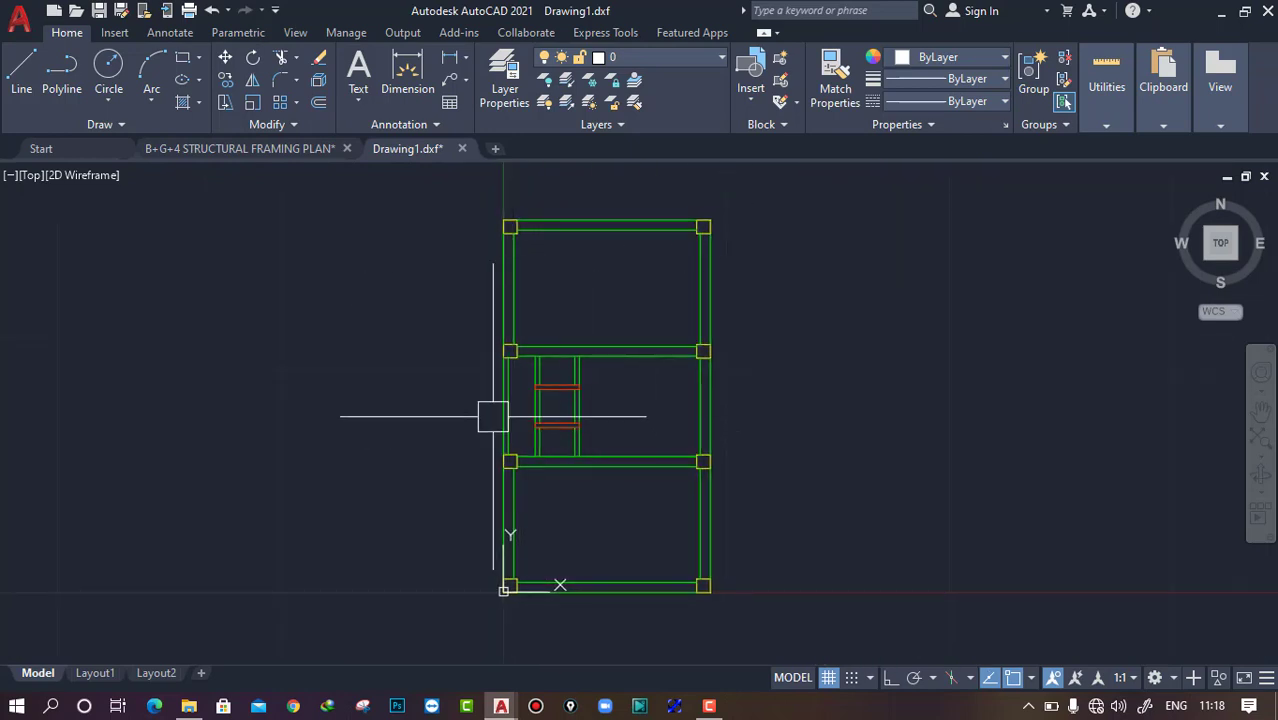
pyautogui.scroll(4, 492, 417)
pyautogui.scroll(4, 553, 390)
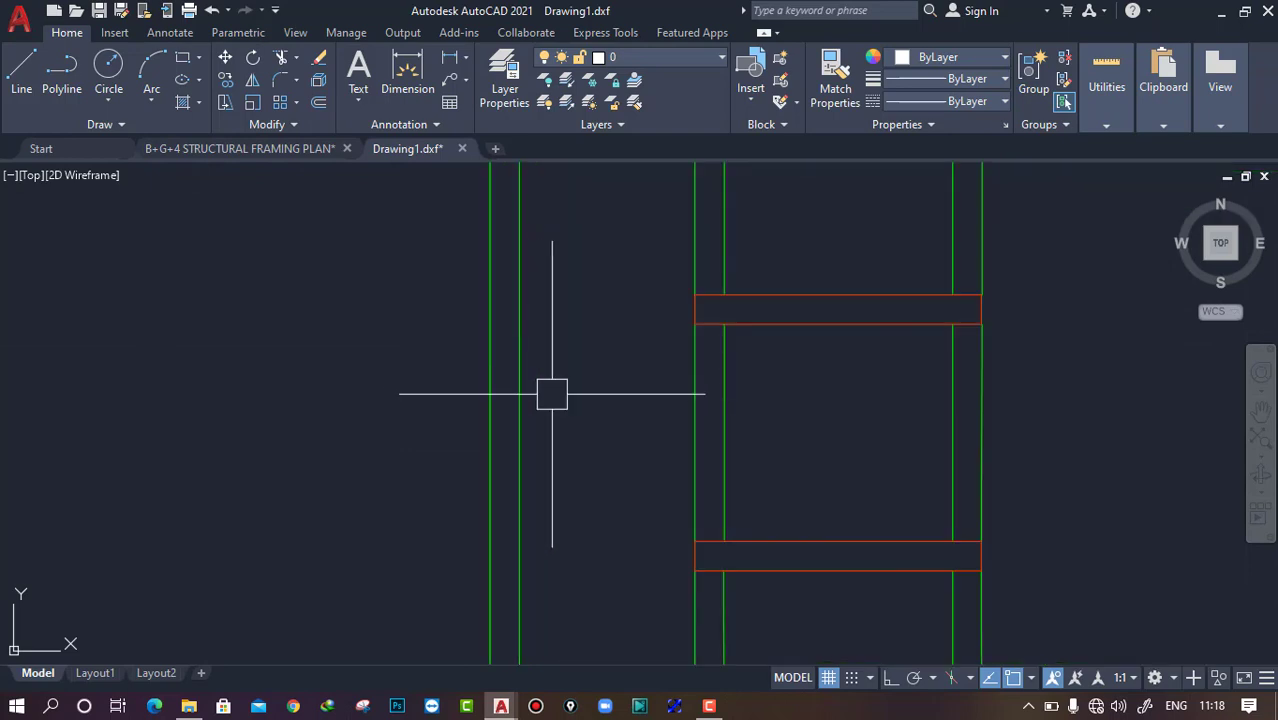
pyautogui.scroll(-4, 530, 405)
pyautogui.moveTo(529, 443)
pyautogui.mouseDown(button='middle')
pyautogui.moveTo(485, 397)
pyautogui.moveTo(498, 469)
pyautogui.moveTo(462, 434)
pyautogui.mouseUp(button='middle')
pyautogui.scroll(2, 490, 422)
pyautogui.scroll(-2, 498, 436)
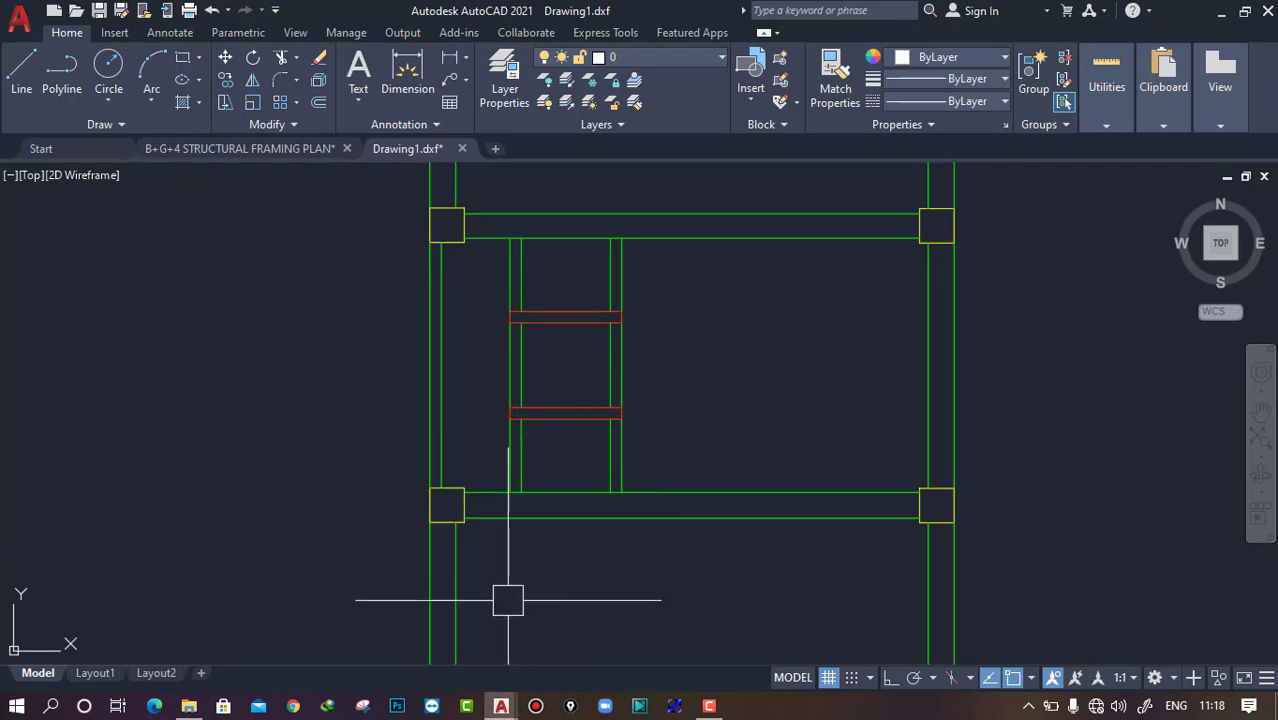
pyautogui.scroll(-4, 542, 534)
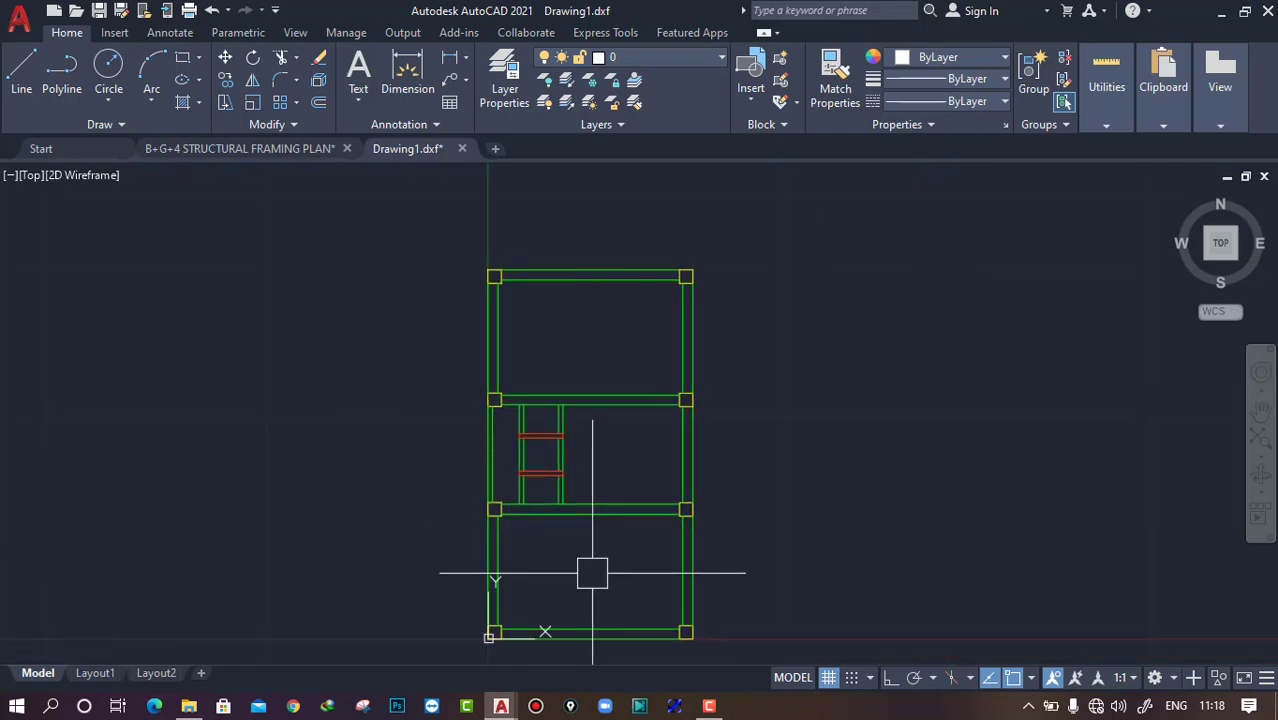
# Step: Examine the simplified framing plan as a whole, including its three bays, columns and small walls
pyautogui.moveTo(593, 573); pyautogui.dragTo(608, 528, button='middle')
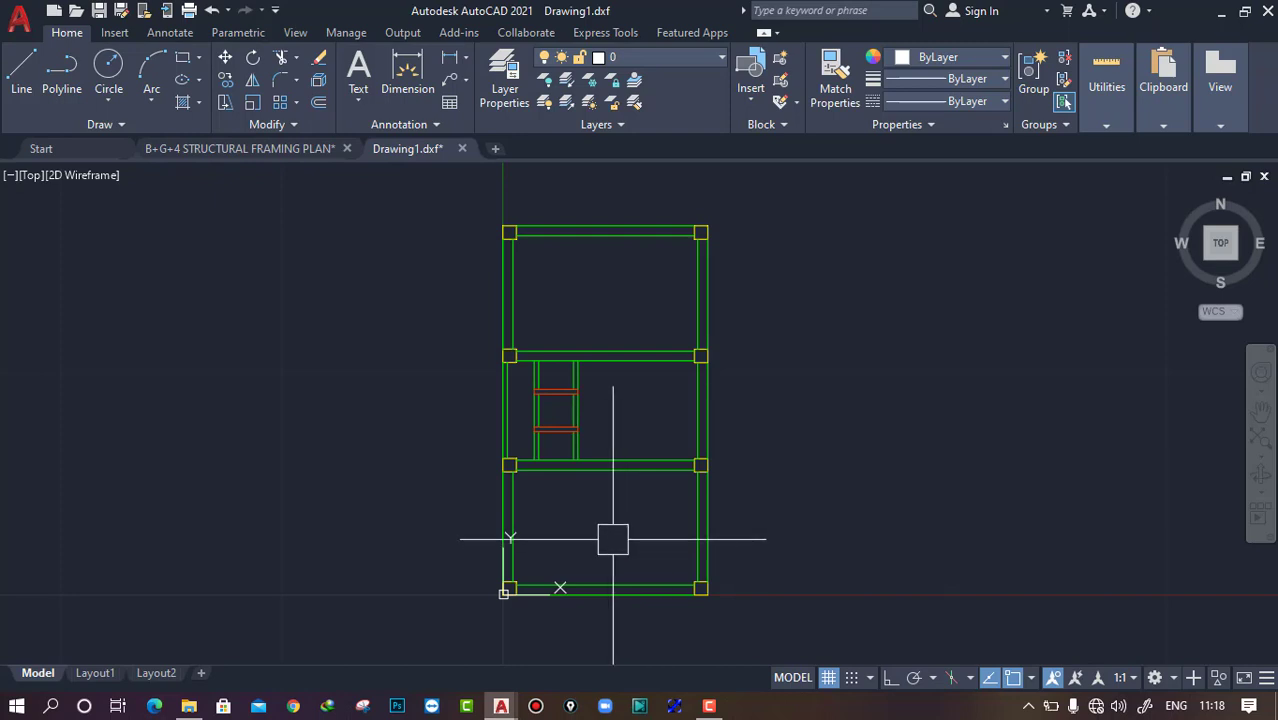
pyautogui.moveTo(612, 537); pyautogui.dragTo(627, 545, button='middle')
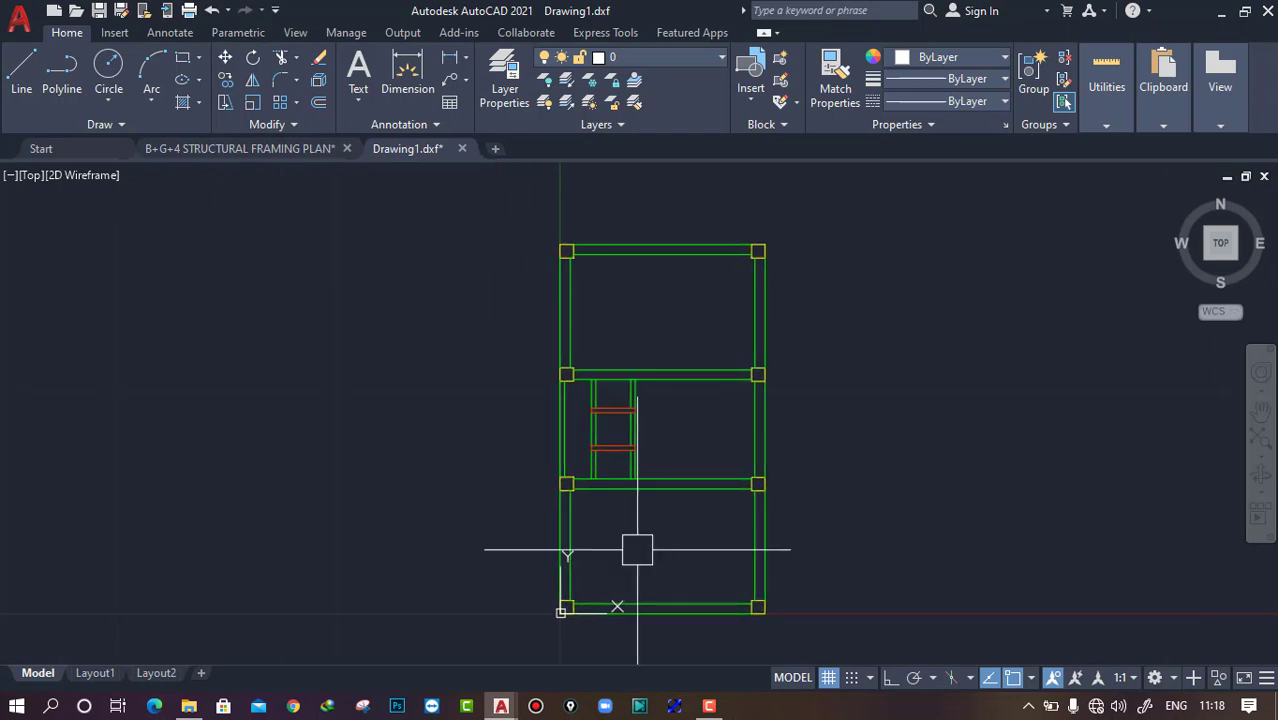
pyautogui.moveTo(804, 563); pyautogui.dragTo(764, 561, button='middle')
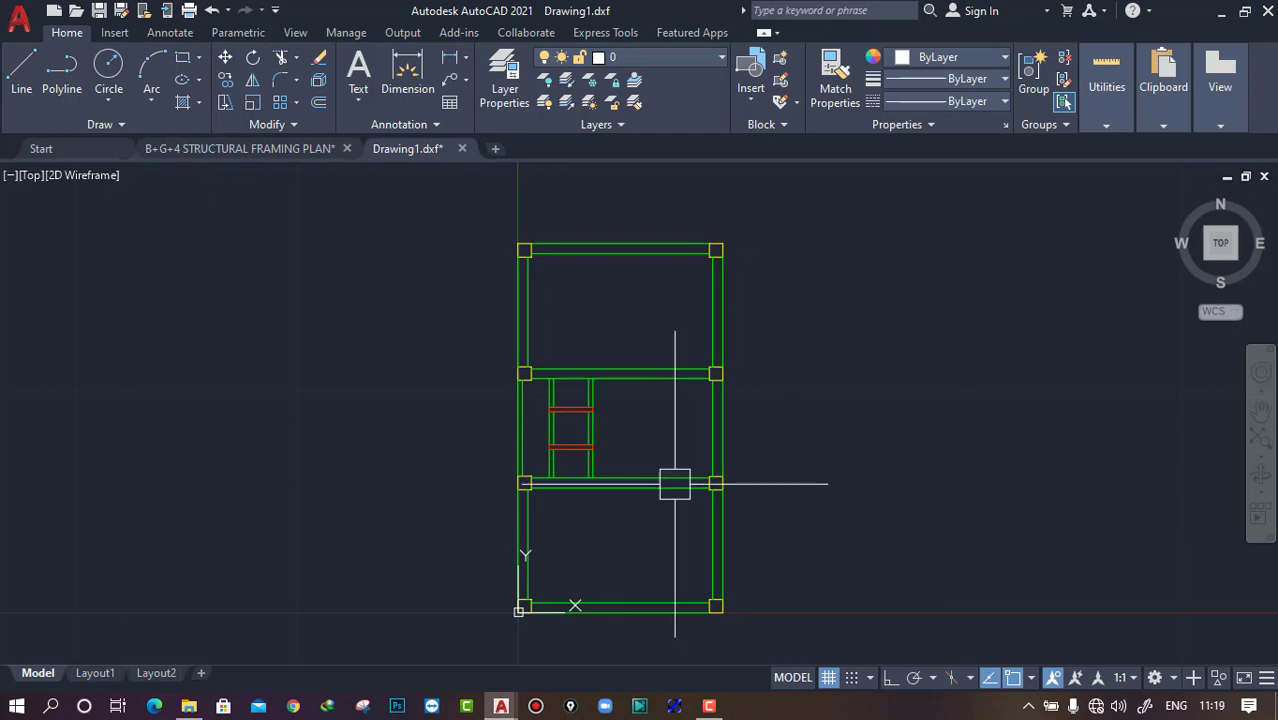
pyautogui.scroll(2, 536, 448)
pyautogui.moveTo(565, 317); pyautogui.dragTo(528, 382, button='middle')
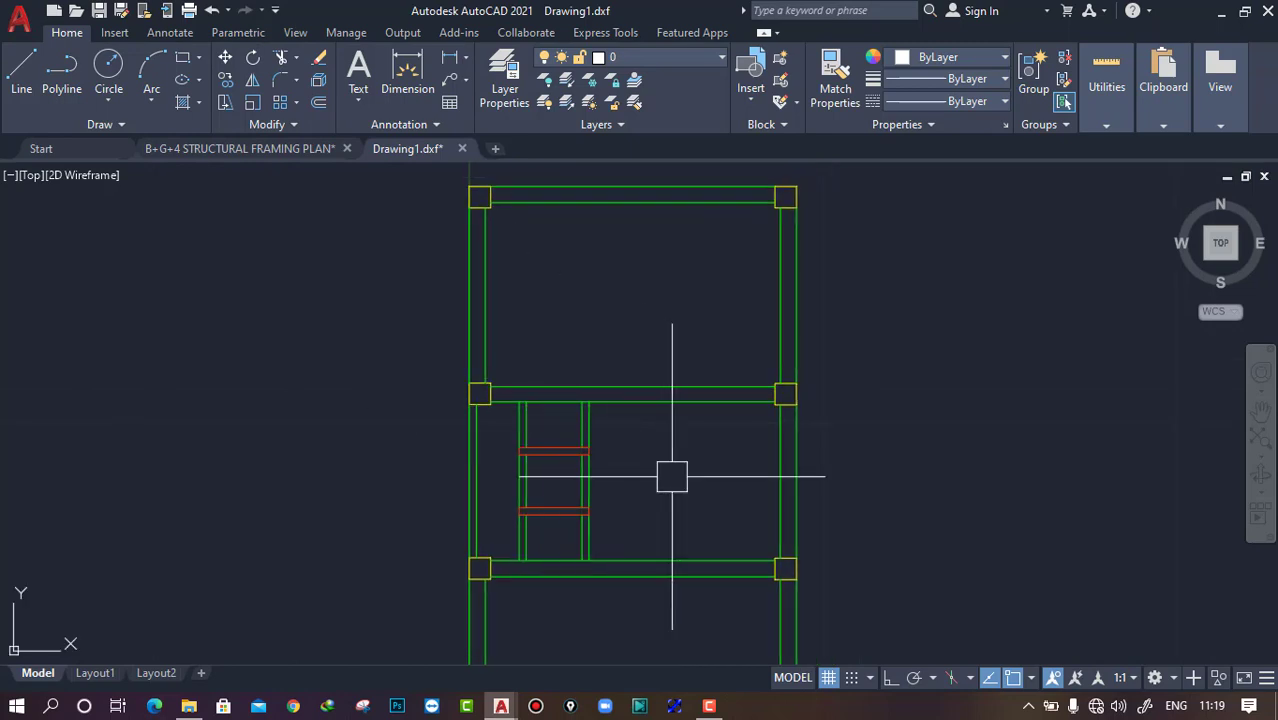
pyautogui.moveTo(680, 503); pyautogui.dragTo(682, 451, button='middle')
pyautogui.scroll(-2, 688, 440)
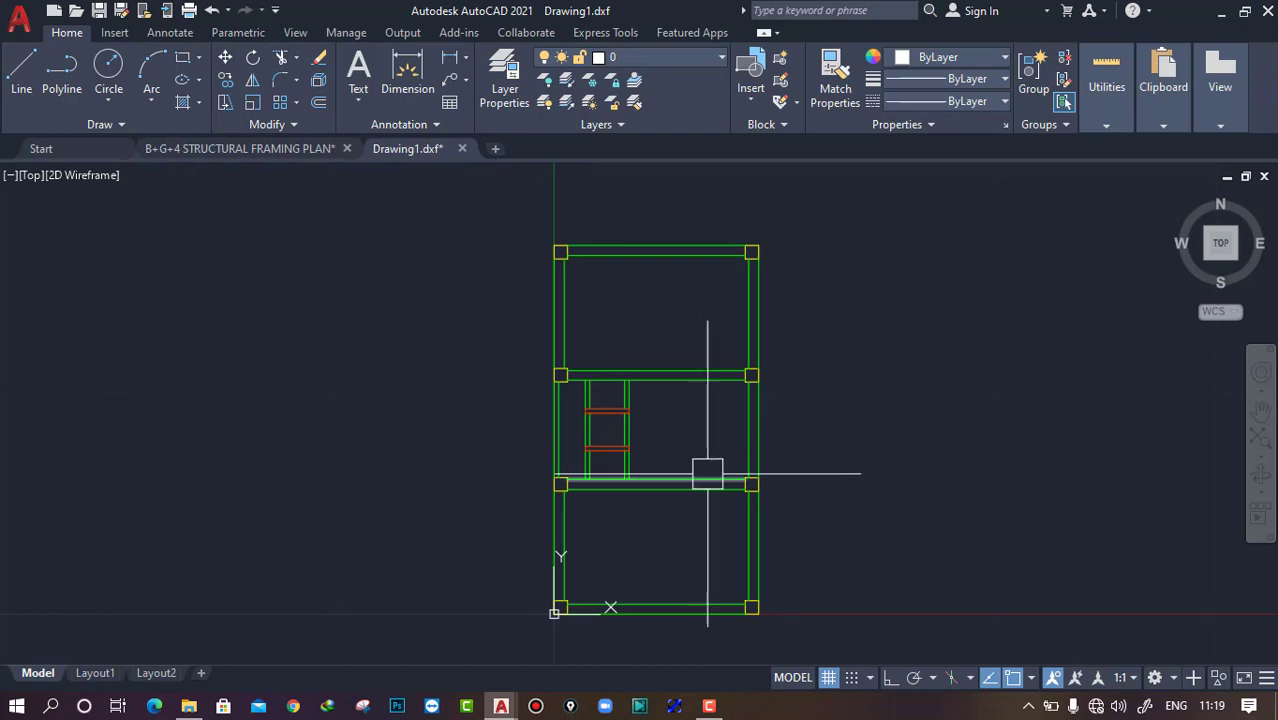
# Step: Leave AutoCAD for the desktop and launch AUTOSTRAP from the STRAP folder in File Explorer
pyautogui.click(1222, 14)
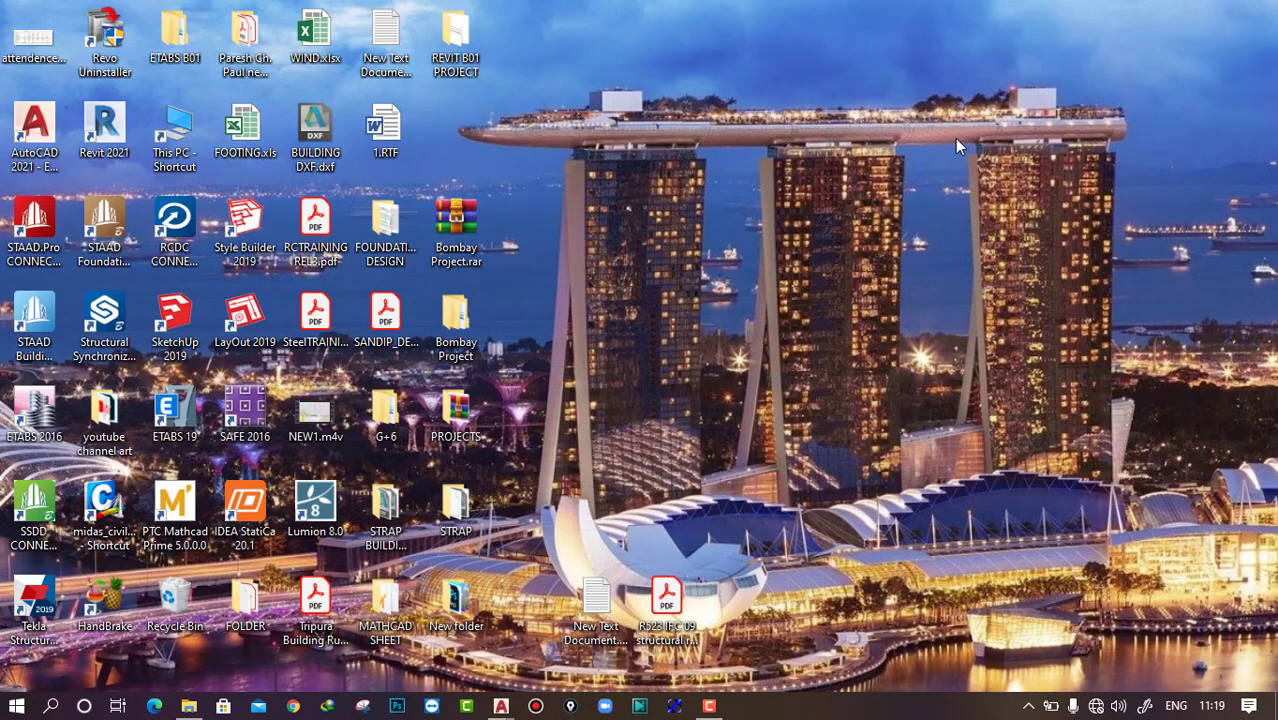
pyautogui.click(190, 707)
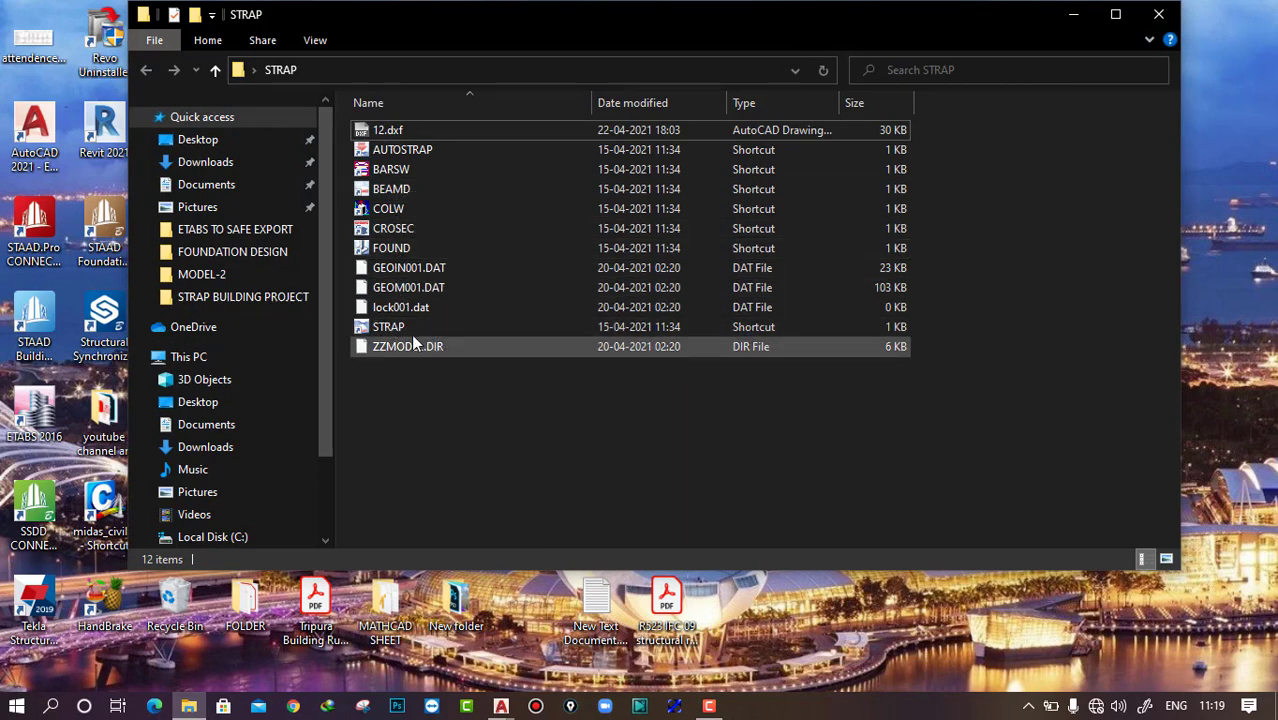
pyautogui.click(422, 152)
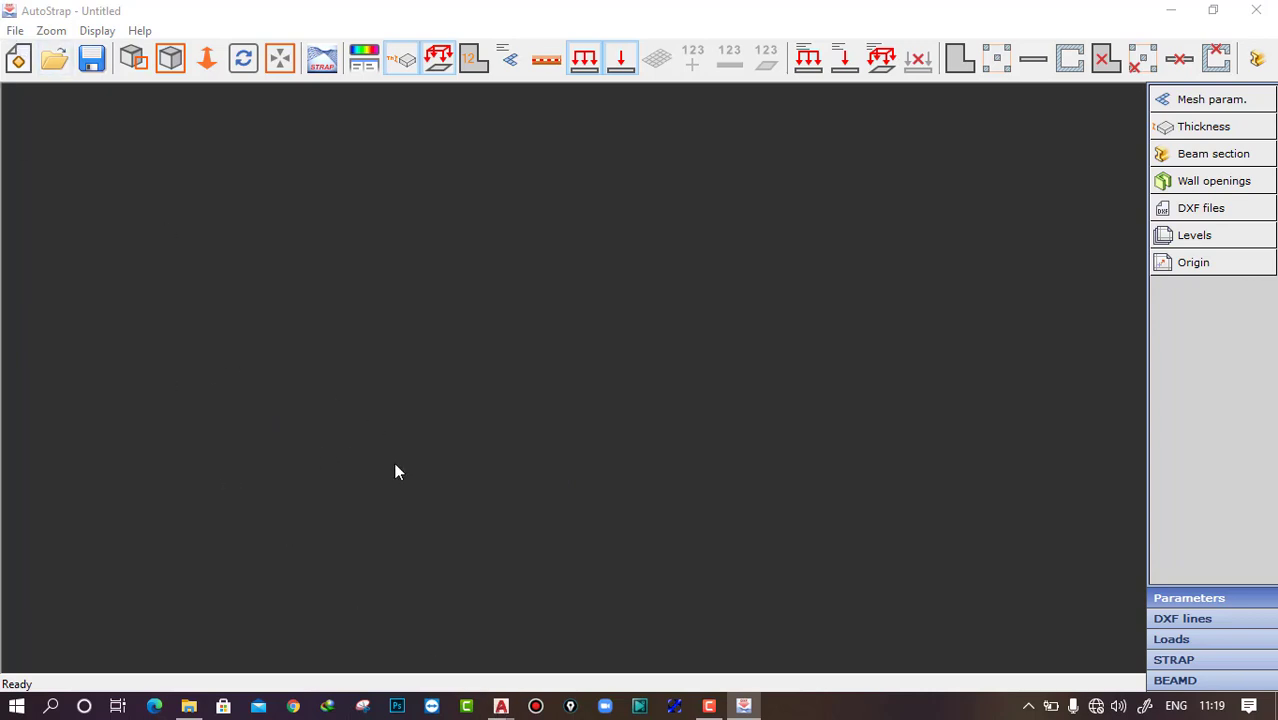
# Step: Start a new AutoStrap project by importing Drawing1.dxf from the DEMO 2 folder
pyautogui.click(15, 31)
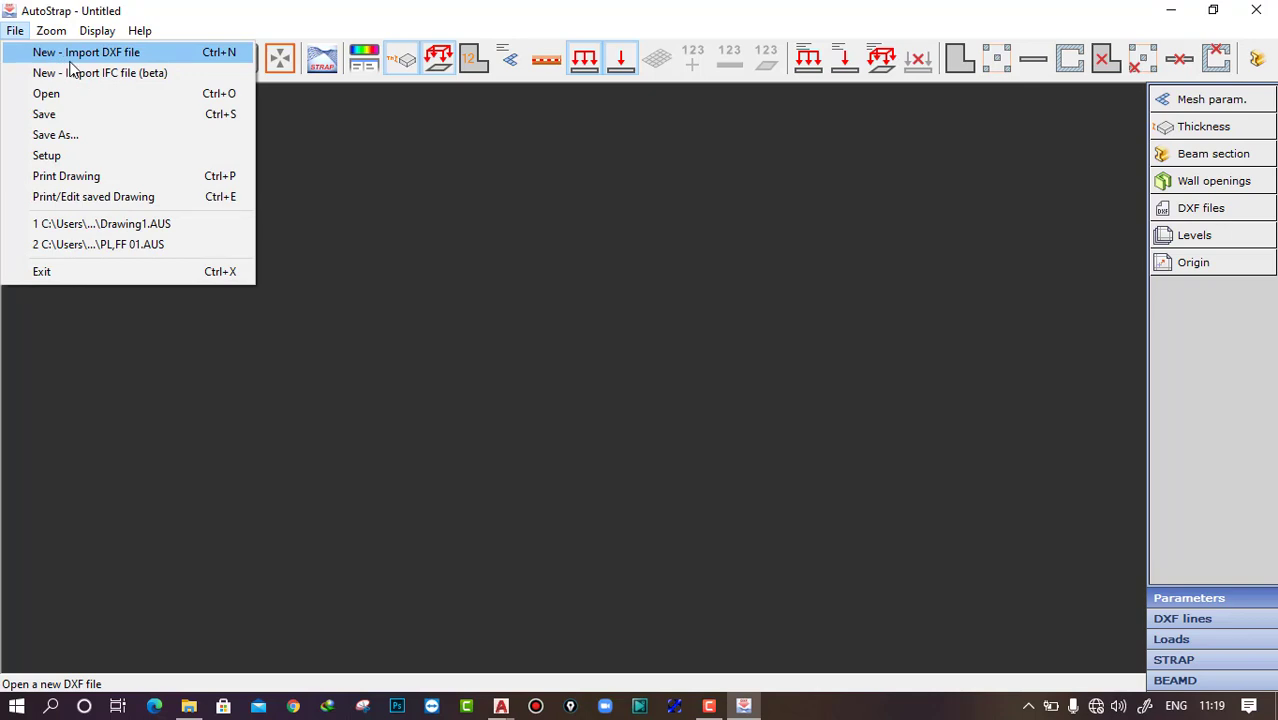
pyautogui.click(114, 55)
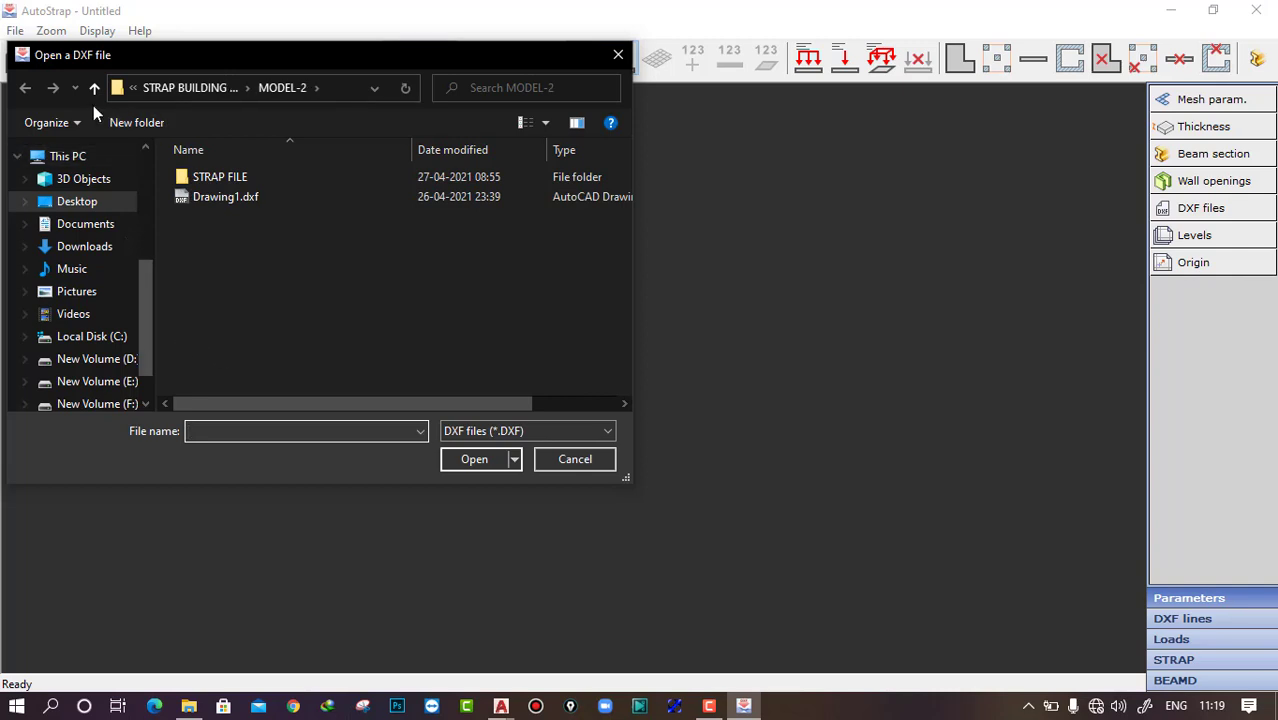
pyautogui.click(93, 89)
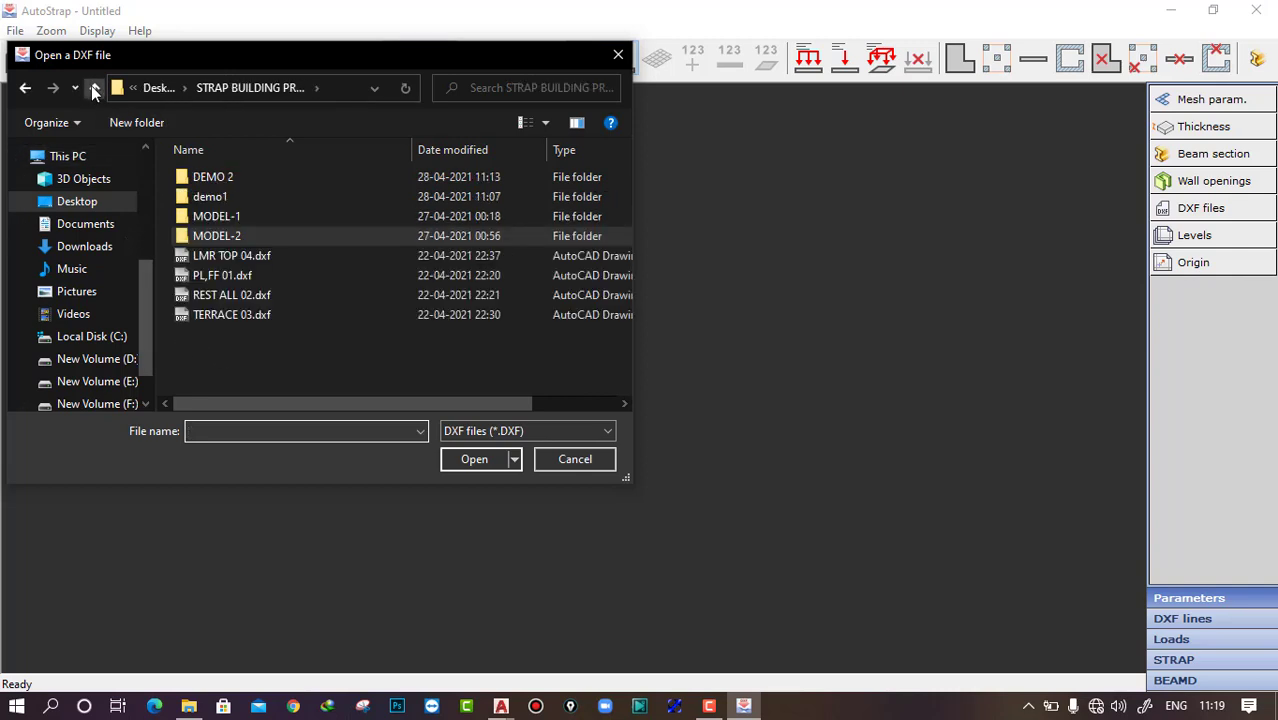
pyautogui.click(234, 175)
pyautogui.doubleClick(234, 175)
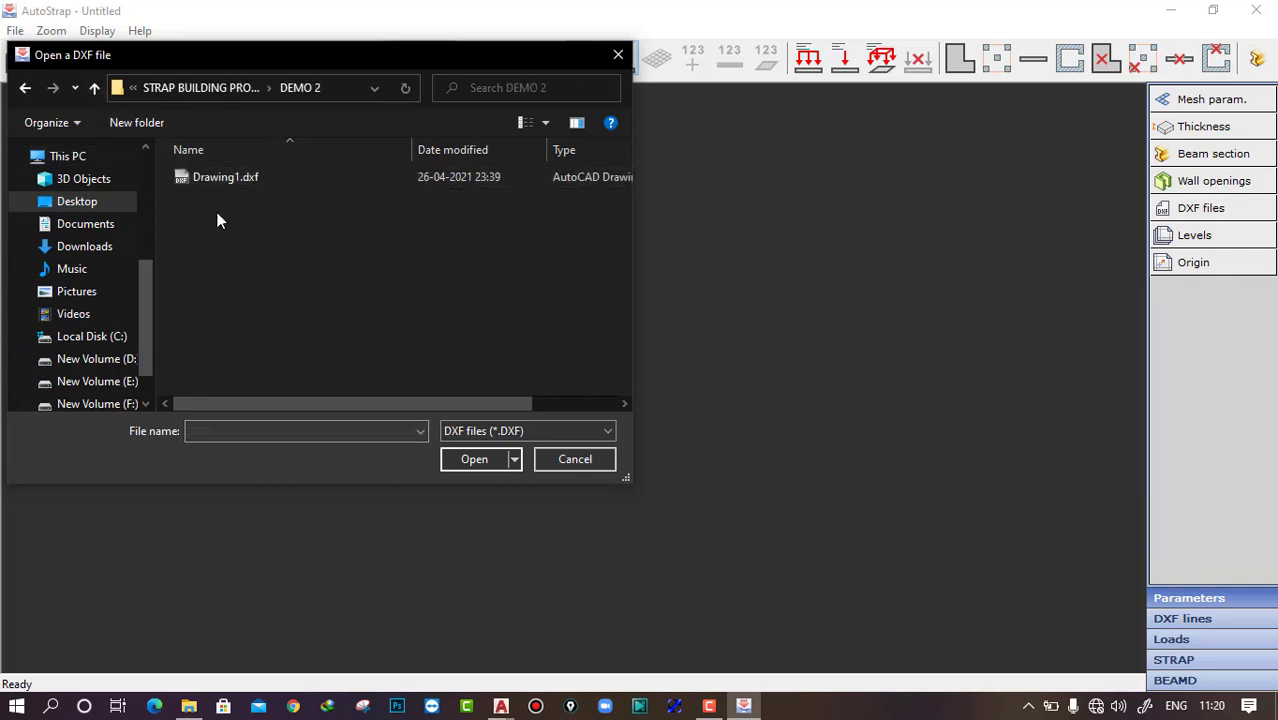
pyautogui.click(252, 177)
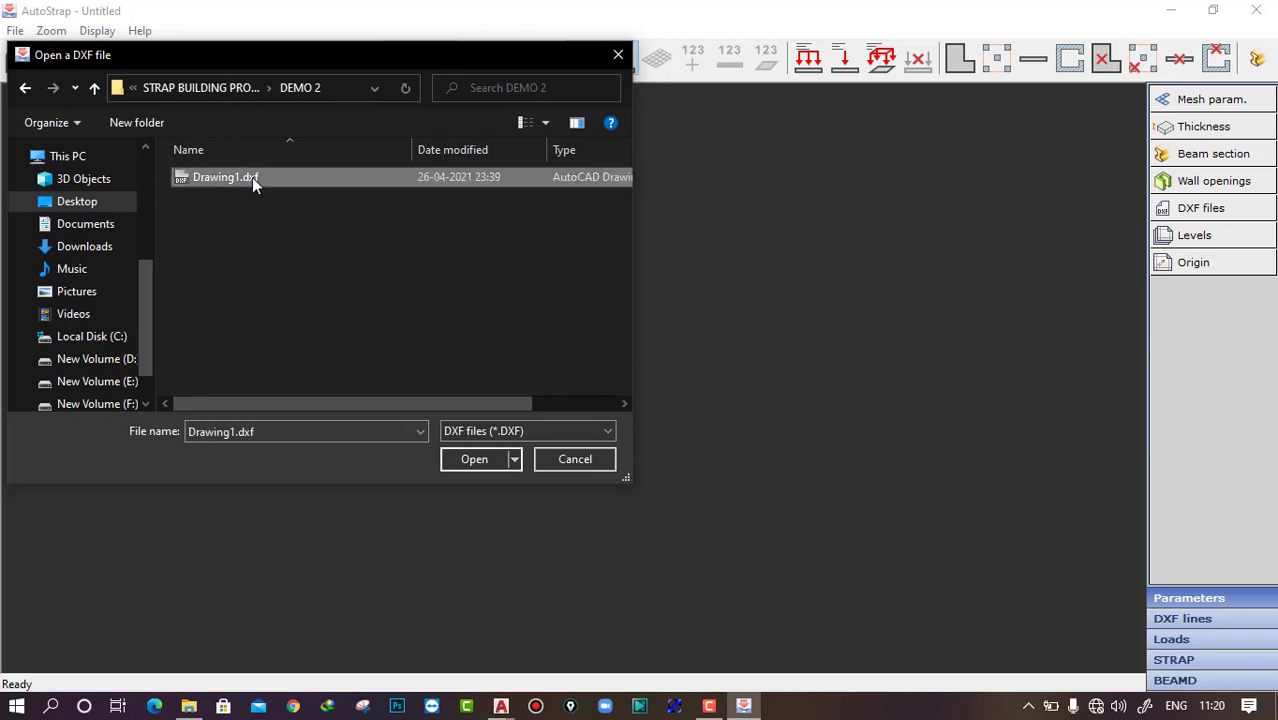
pyautogui.click(470, 461)
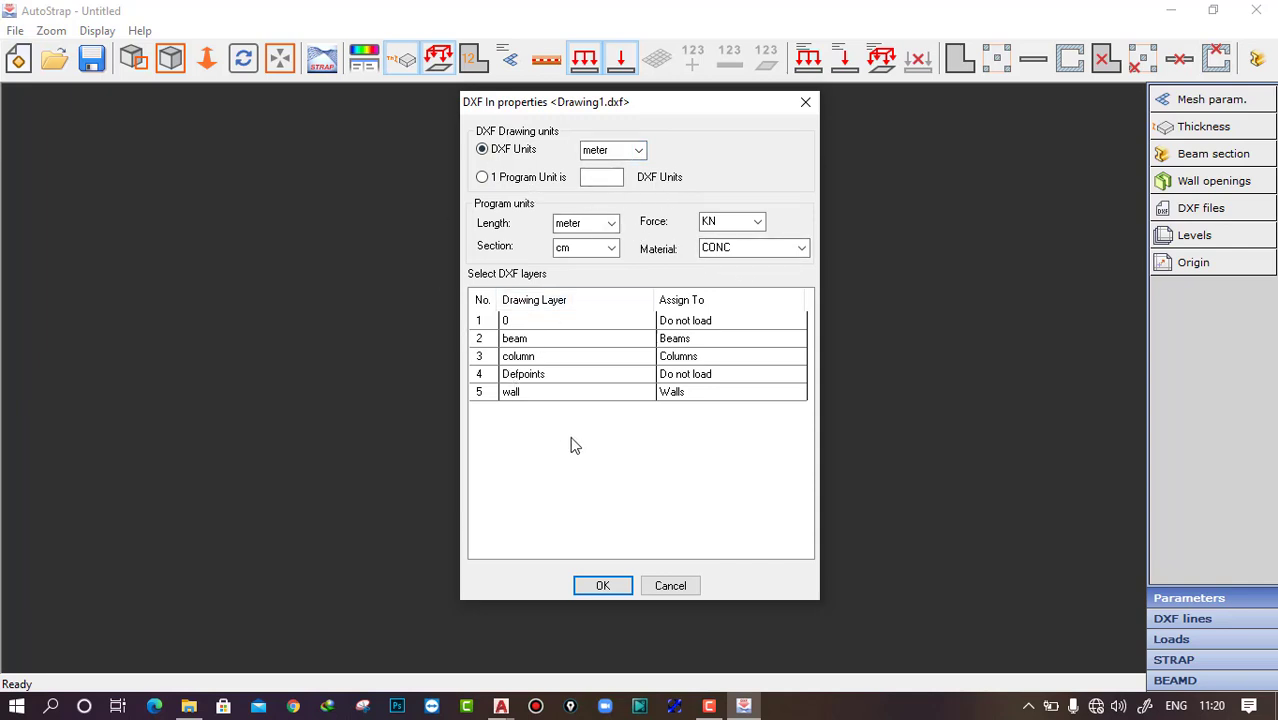
# Step: Choose meter as the DXF drawing unit and mm as the section unit for the import
pyautogui.click(639, 152)
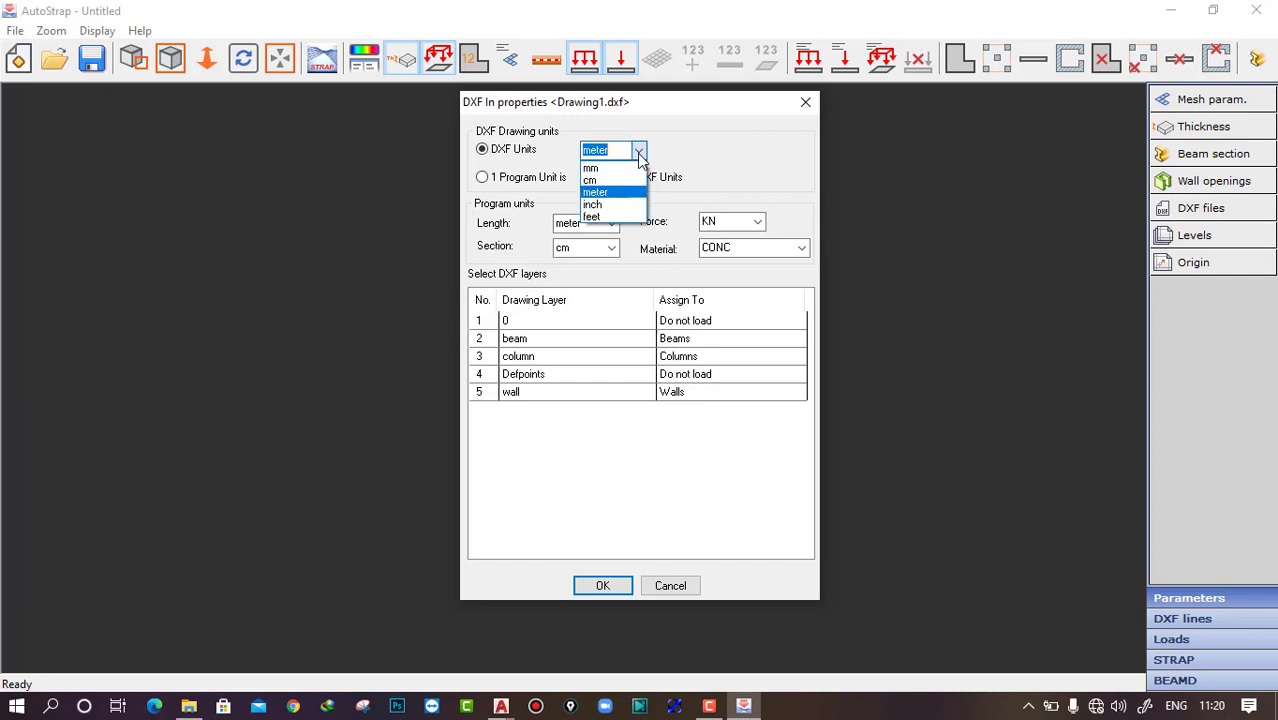
pyautogui.click(594, 193)
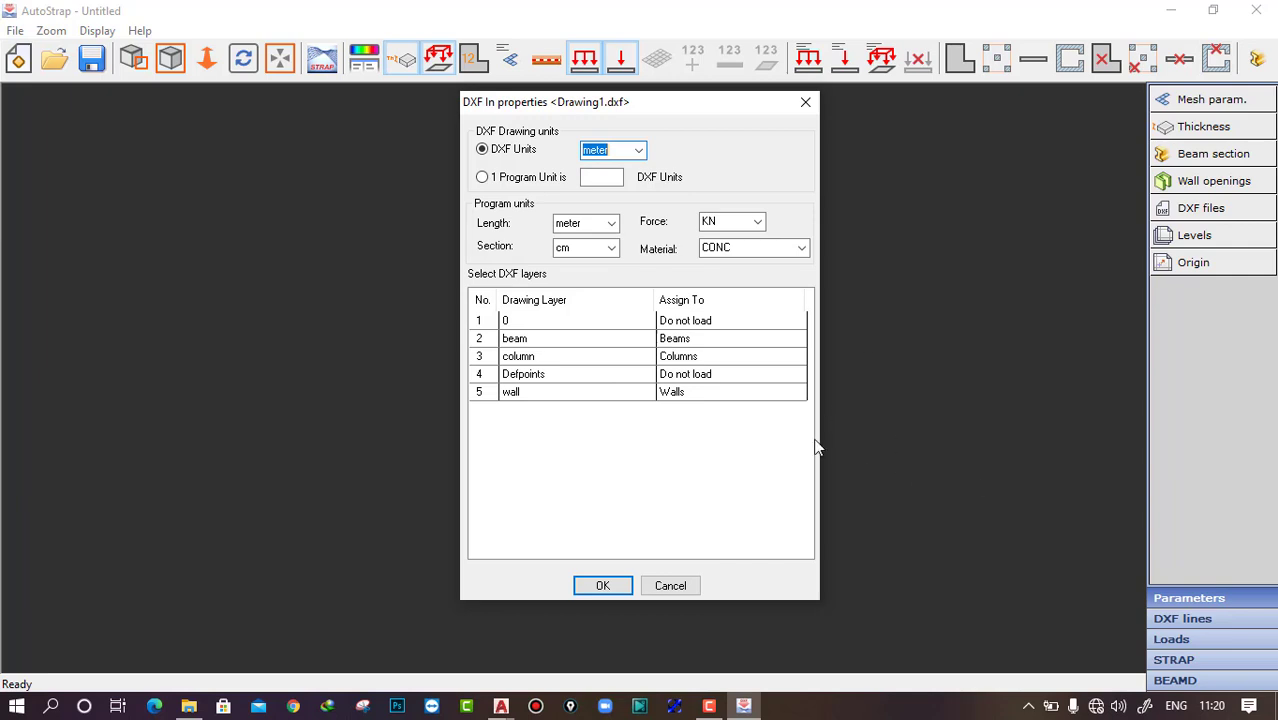
pyautogui.click(611, 250)
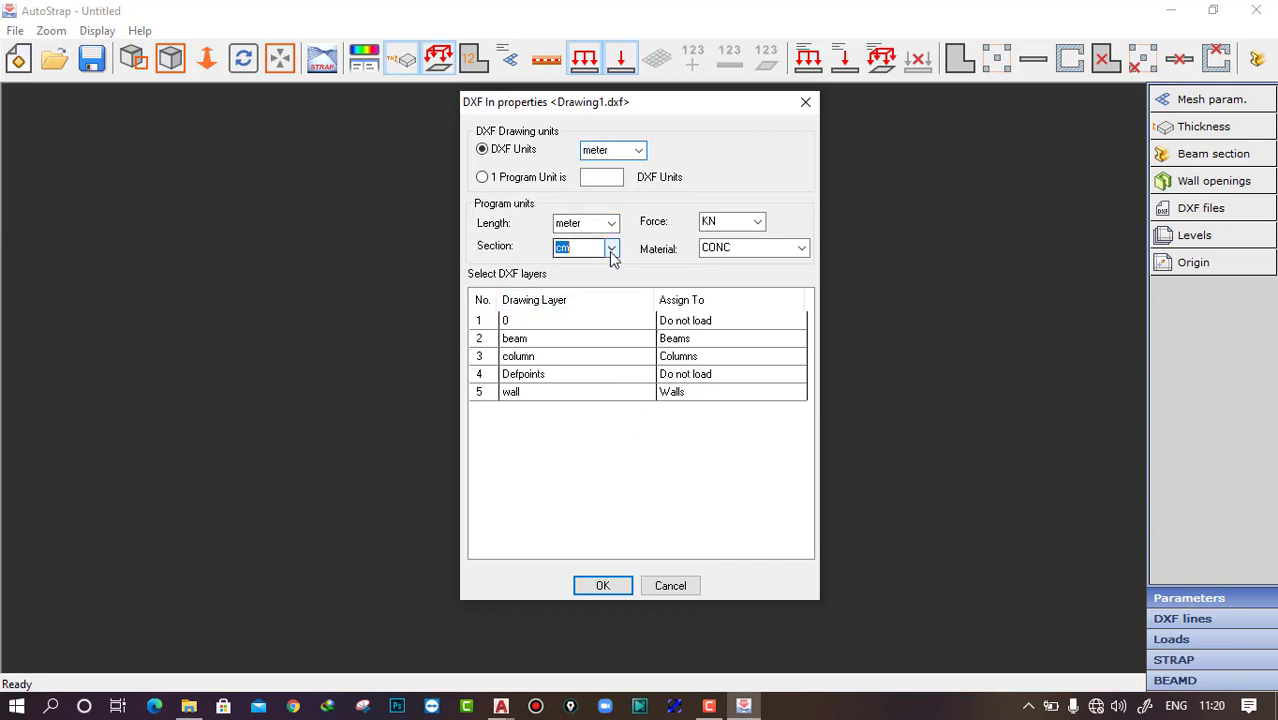
pyautogui.click(612, 248)
pyautogui.click(577, 276)
pyautogui.moveTo(612, 110); pyautogui.dragTo(502, 109)
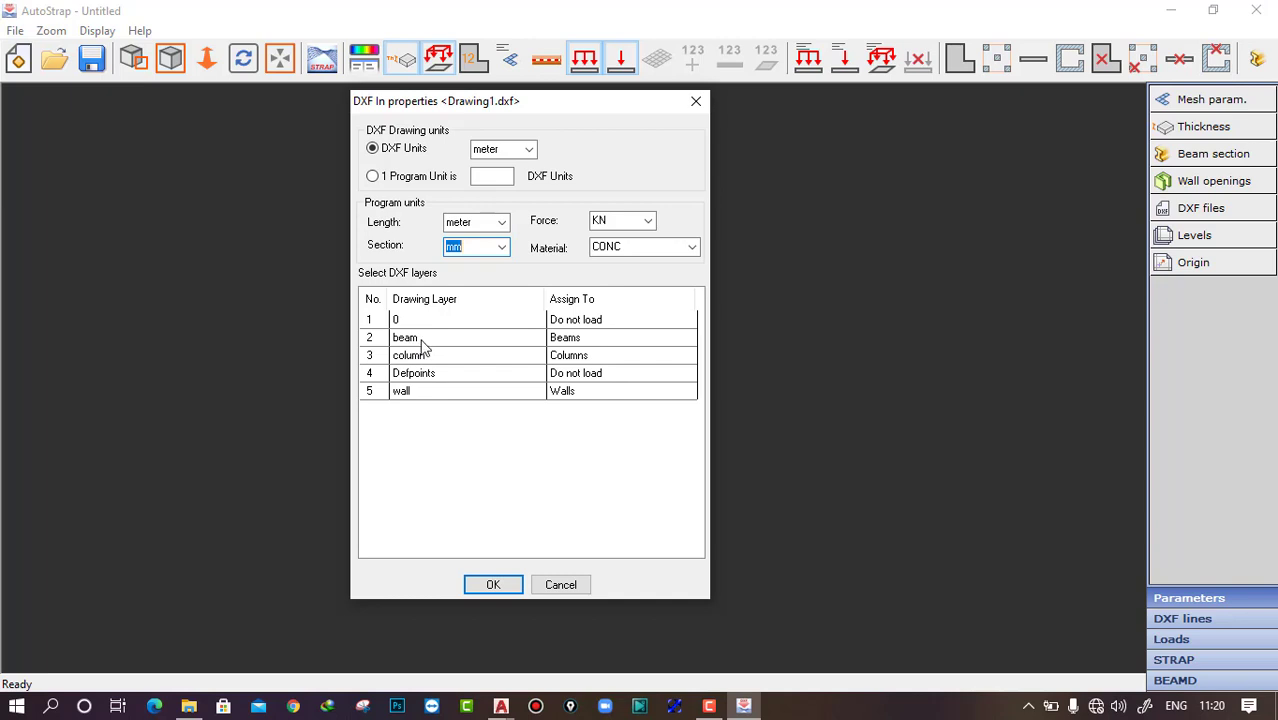
# Step: Assign the beam layer to Beams, check the Columns and Walls assignments of the column and wall layers, and accept the import
pyautogui.click(595, 340)
pyautogui.click(616, 342)
pyautogui.click(620, 345)
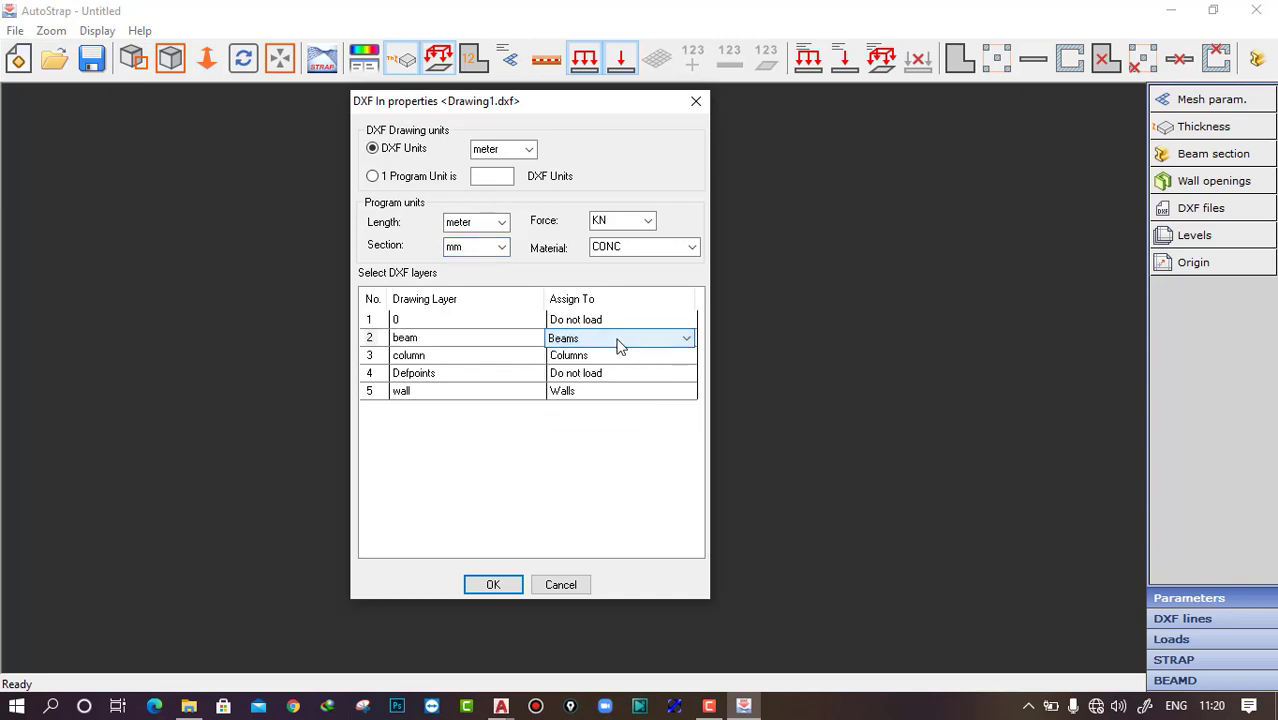
pyautogui.click(620, 345)
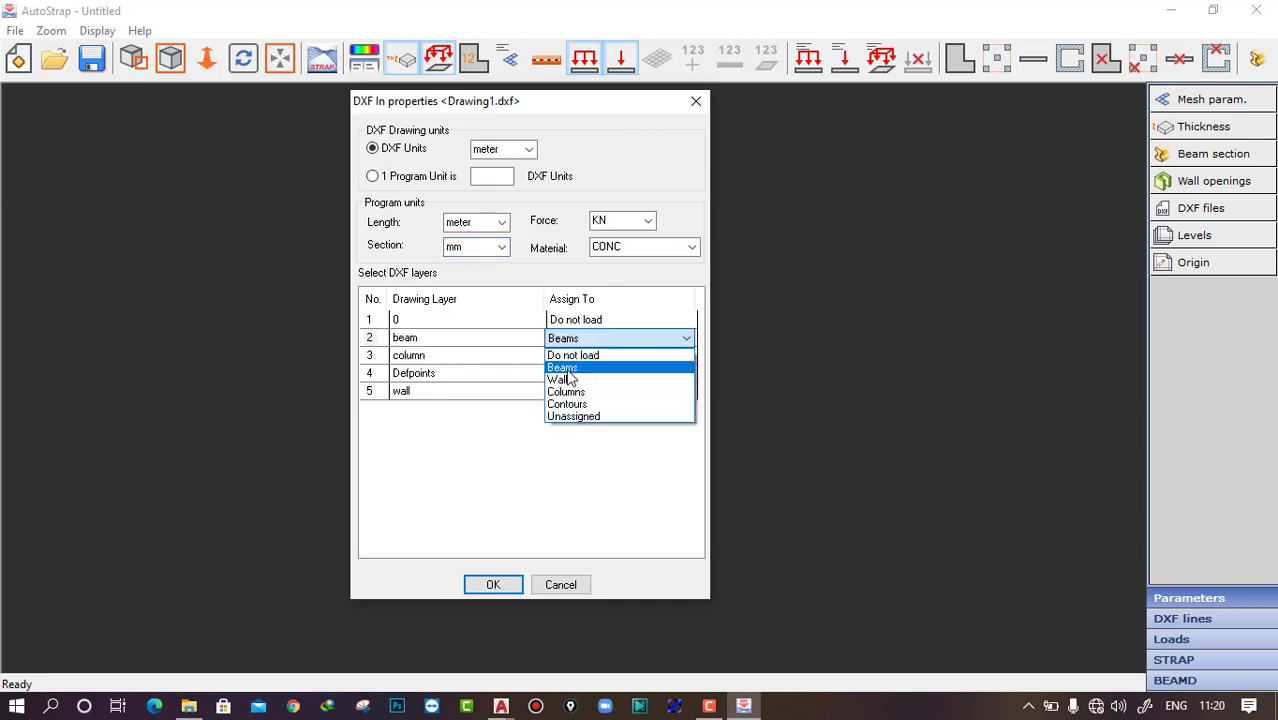
pyautogui.click(566, 370)
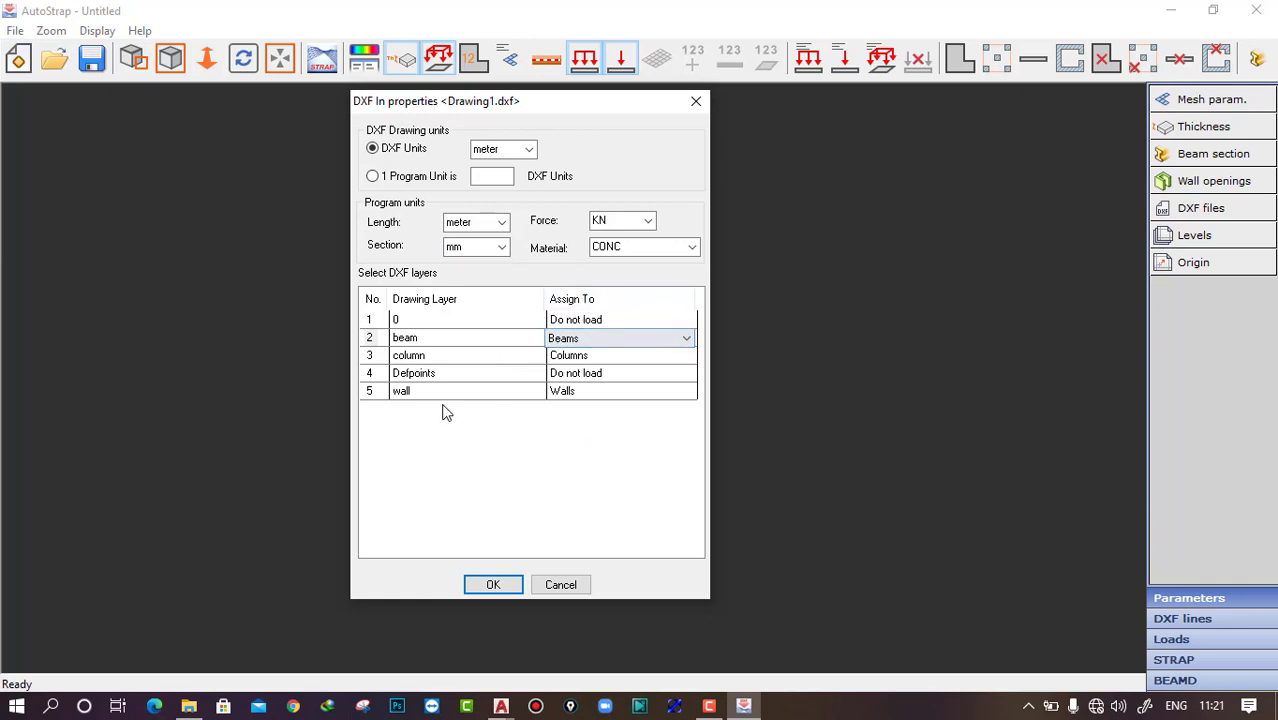
pyautogui.click(432, 362)
pyautogui.click(440, 365)
pyautogui.click(594, 366)
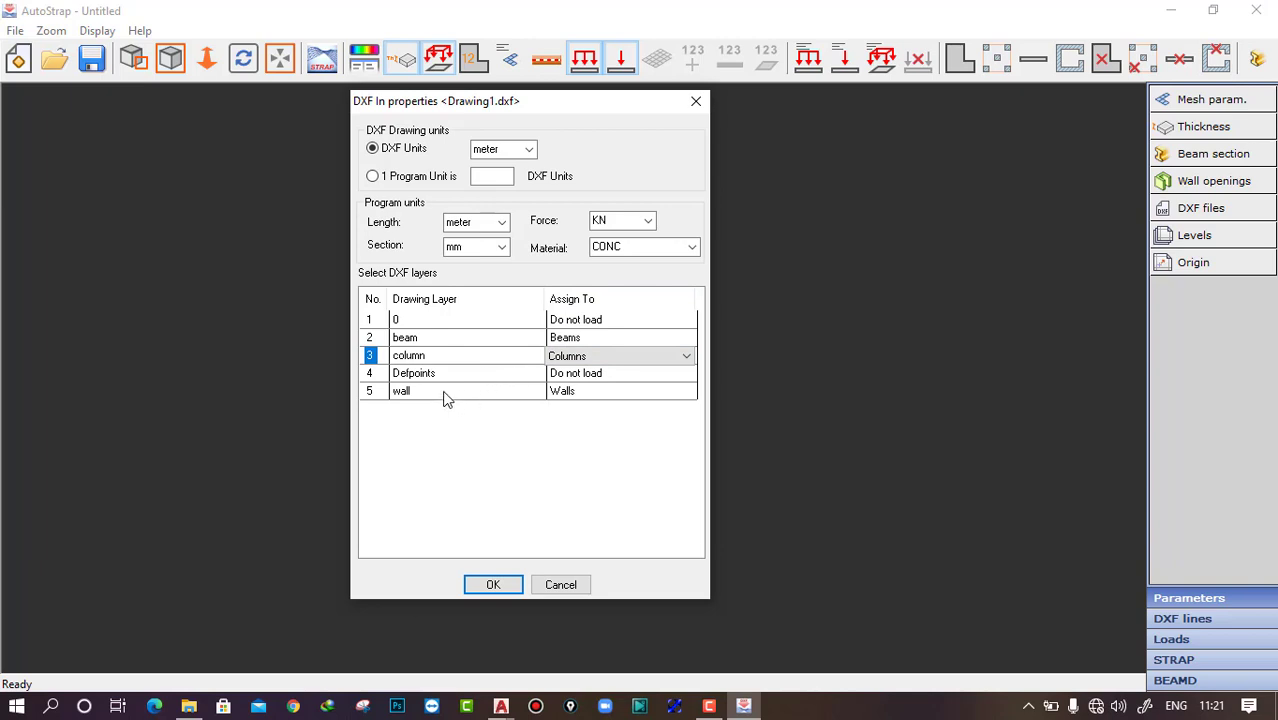
pyautogui.click(474, 393)
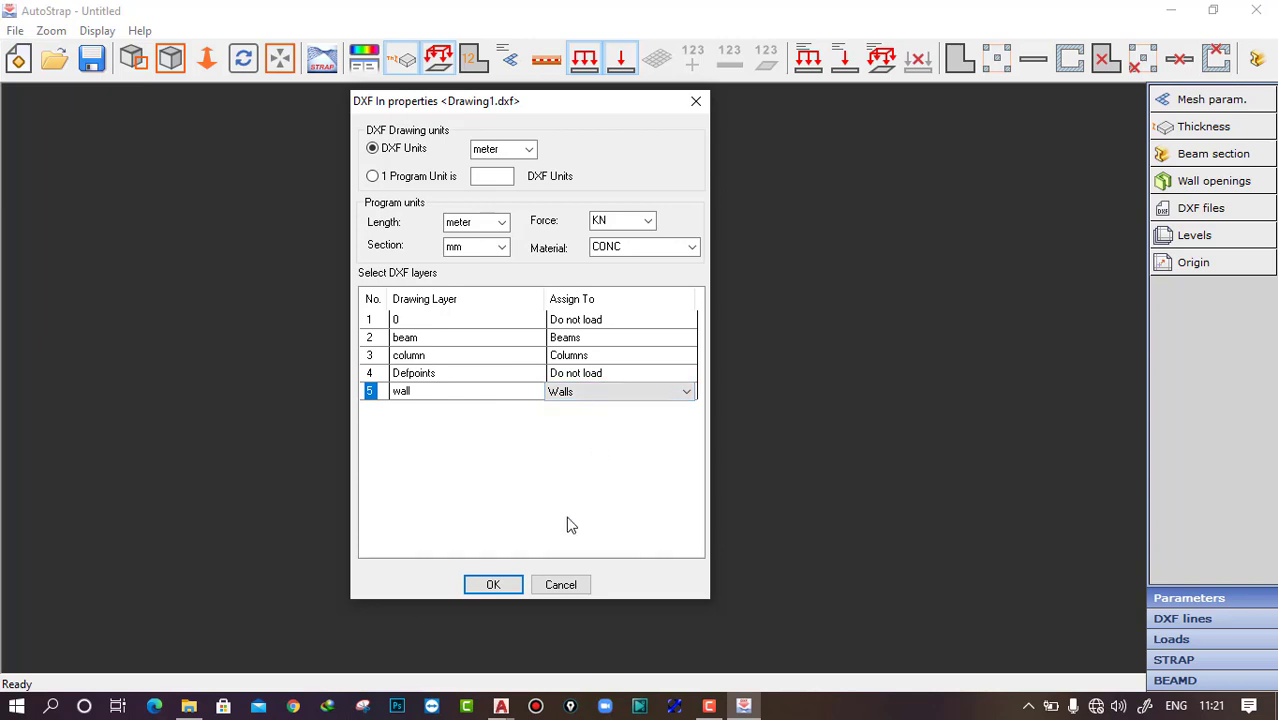
pyautogui.click(495, 585)
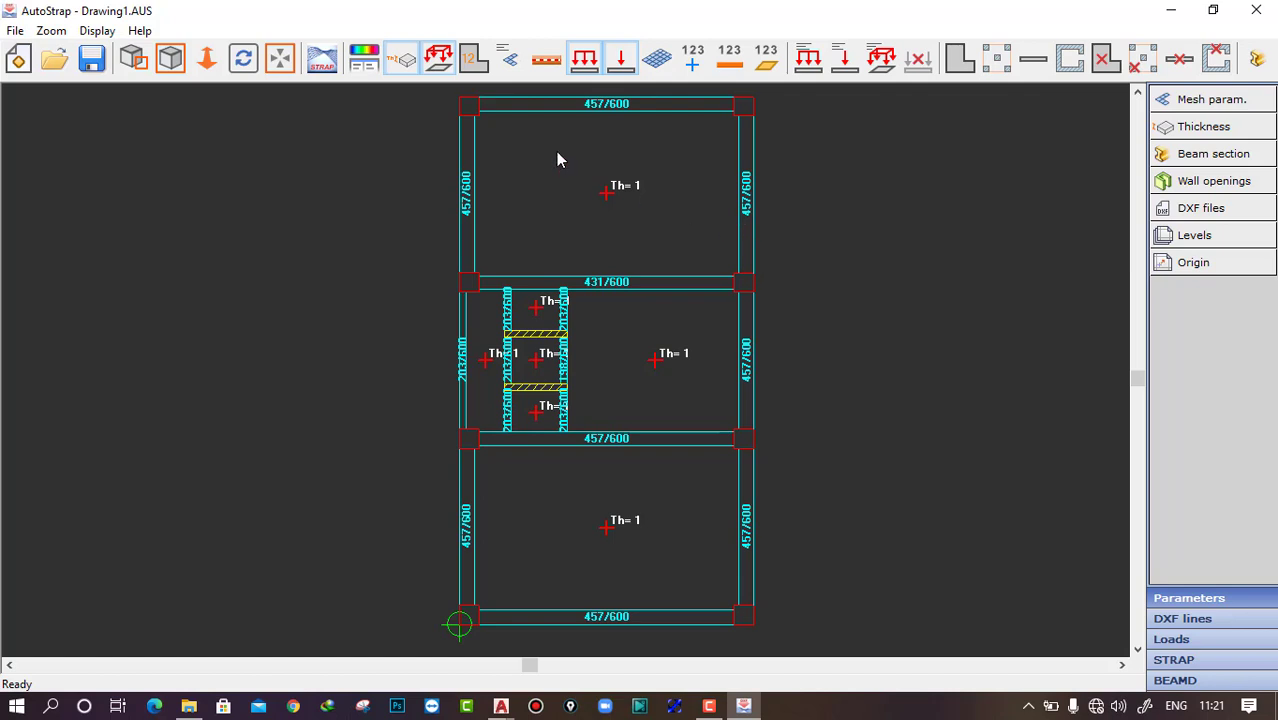
# Step: Examine the imported plan's beam sizes, columns, walls and slab thickness labels across all bays
pyautogui.scroll(1, 579, 189)
pyautogui.scroll(-2, 685, 425)
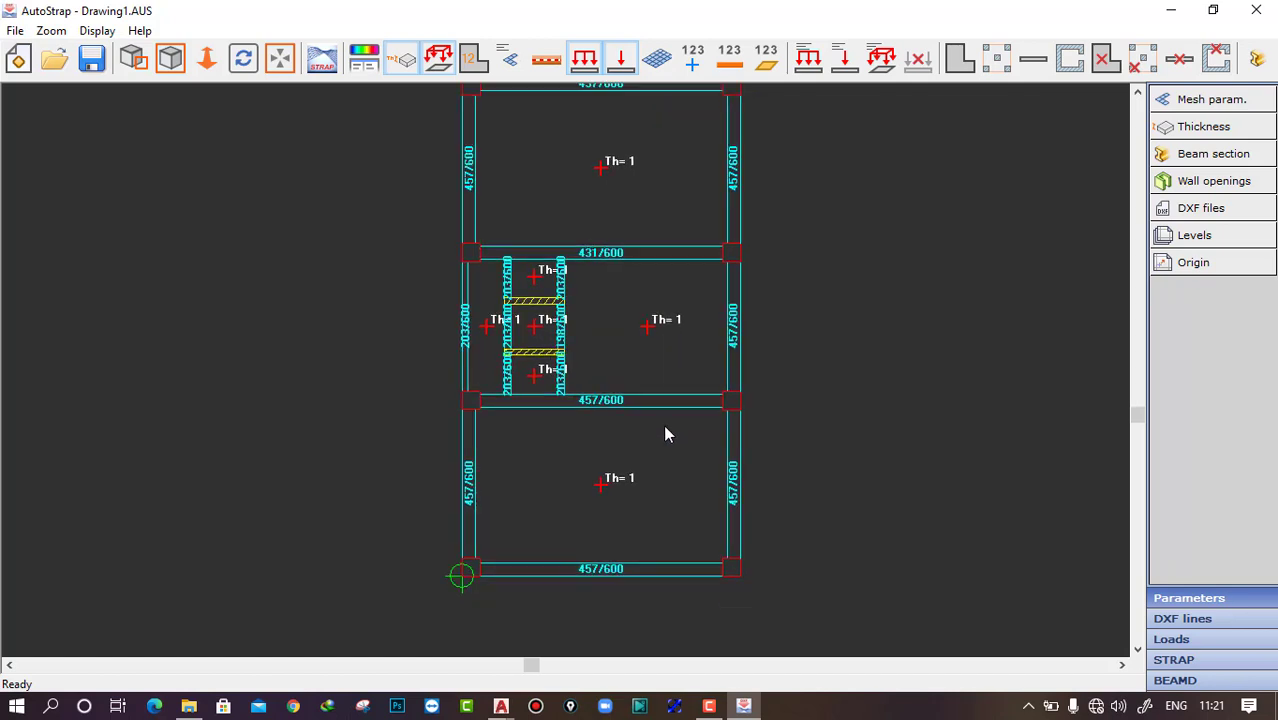
pyautogui.scroll(2, 599, 404)
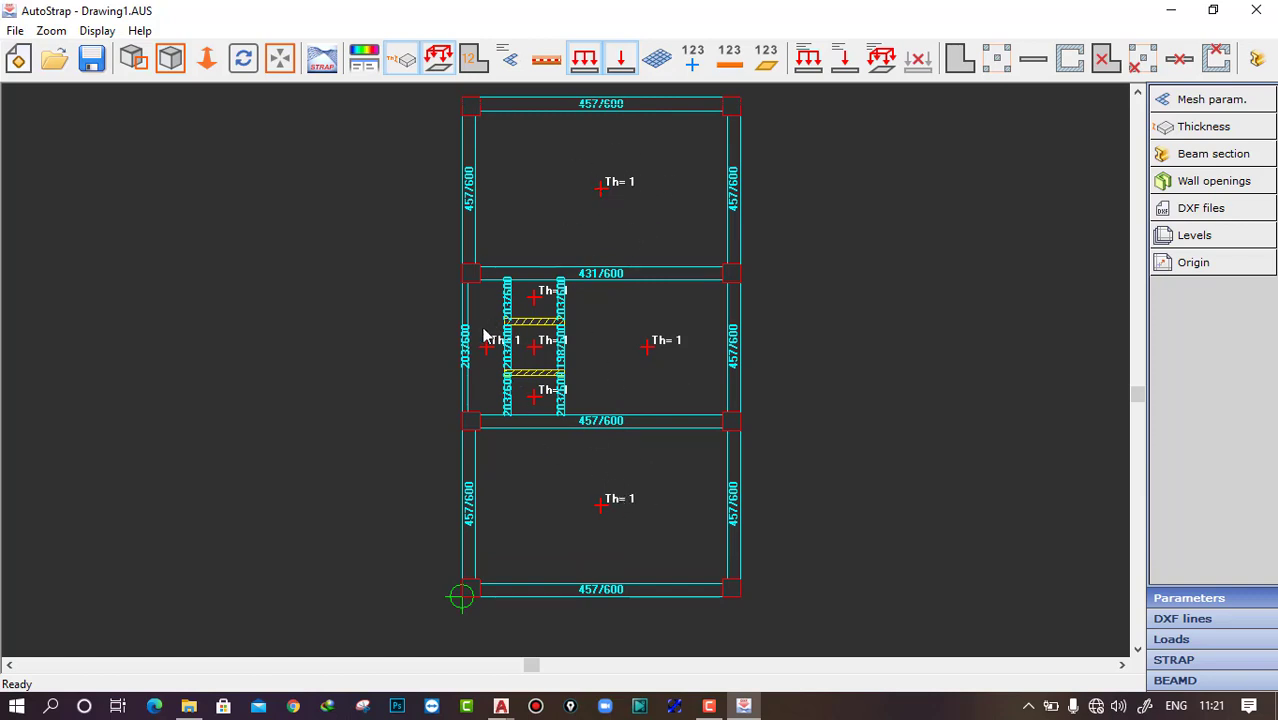
pyautogui.scroll(1, 484, 337)
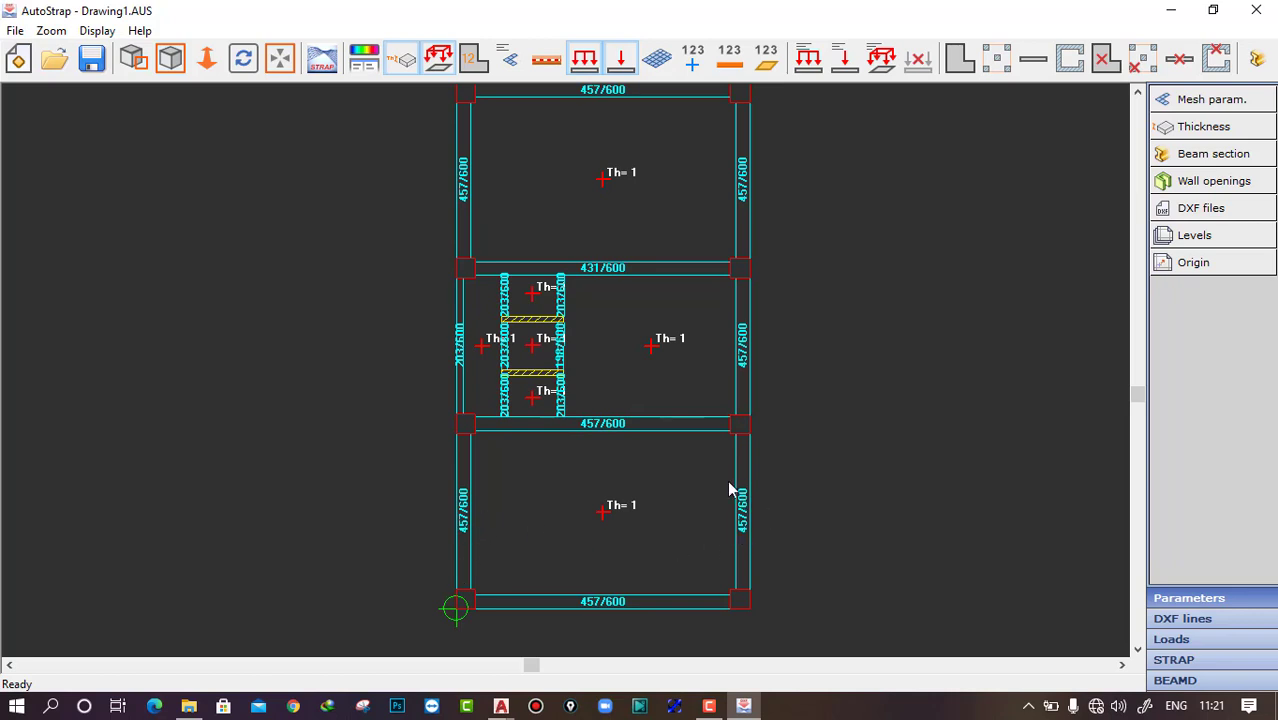
pyautogui.scroll(-1, 677, 534)
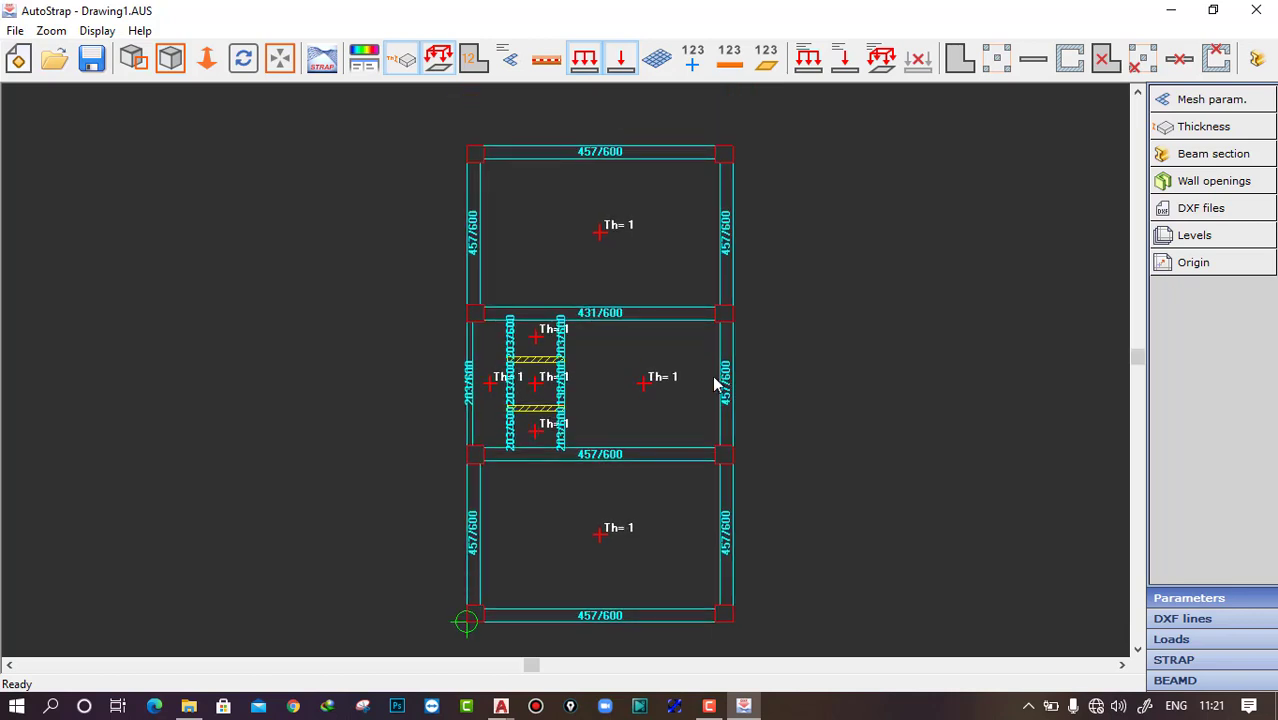
pyautogui.scroll(-1, 668, 403)
pyautogui.moveTo(668, 395); pyautogui.dragTo(673, 392, button='middle')
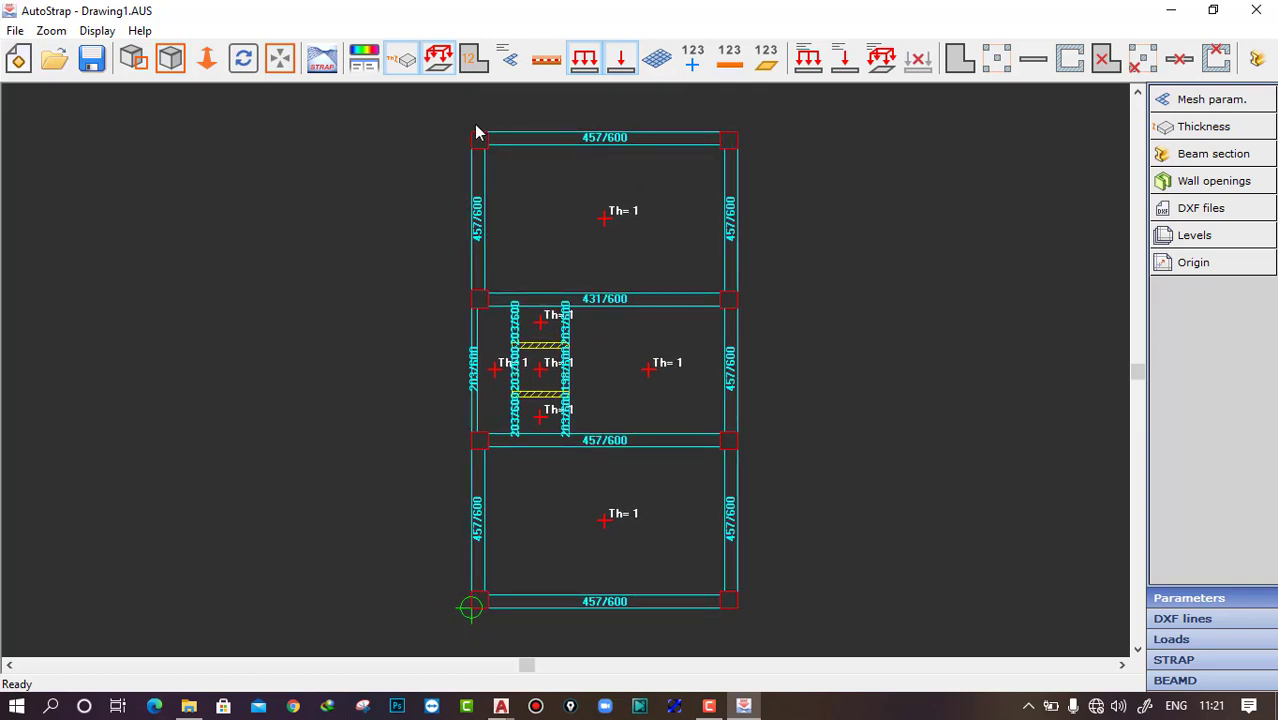
pyautogui.scroll(-3, 725, 400)
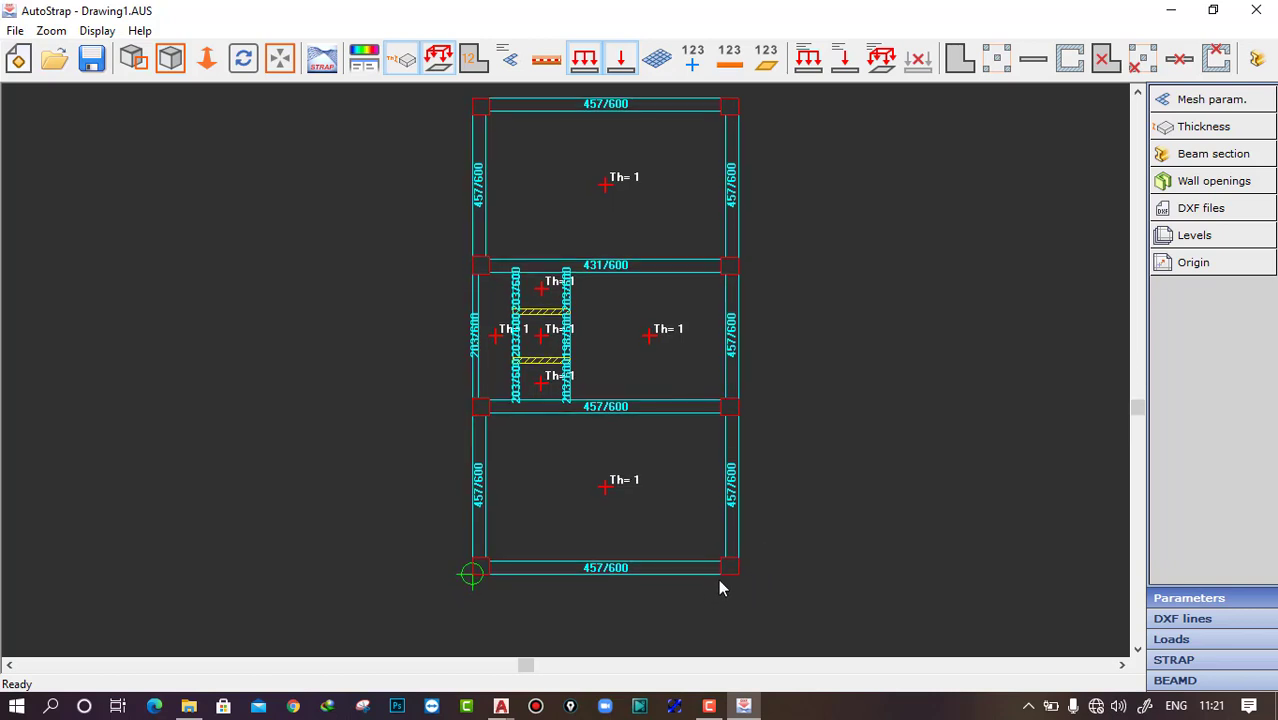
pyautogui.scroll(2, 840, 412)
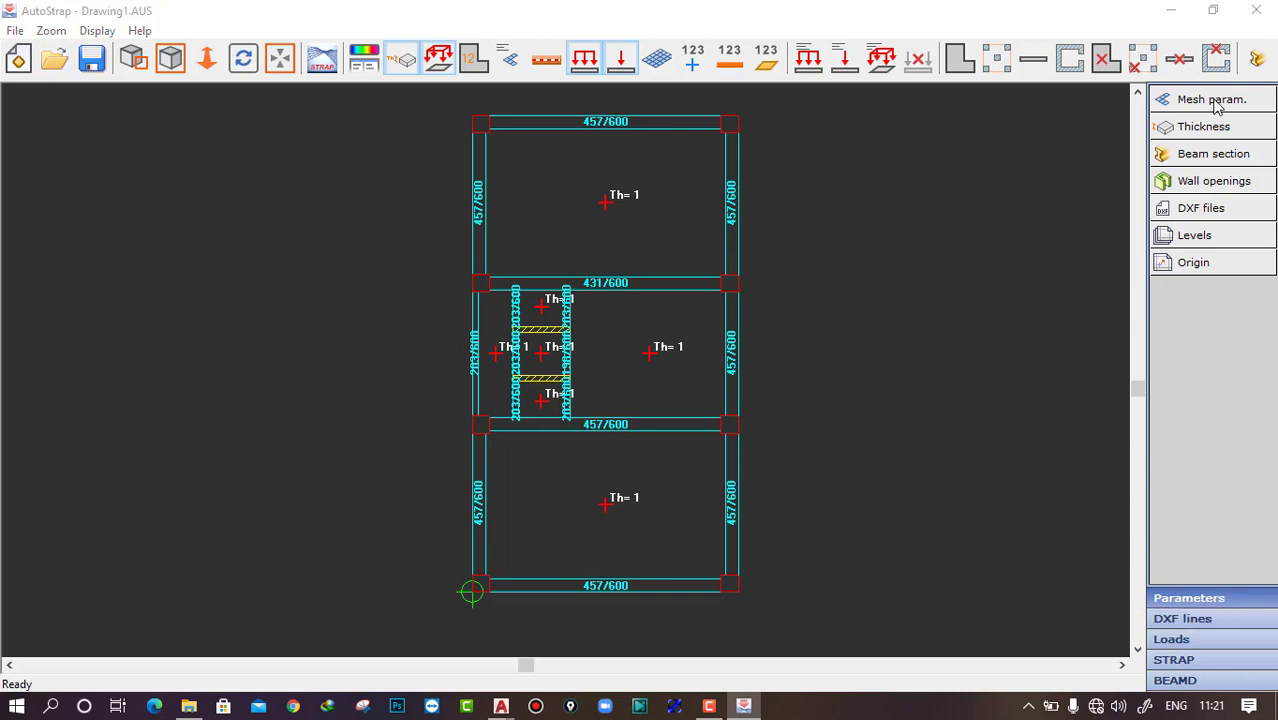
# Step: Define a rectangular section for all beams with a width of 300 mm and a height of 550 mm
pyautogui.click(1200, 160)
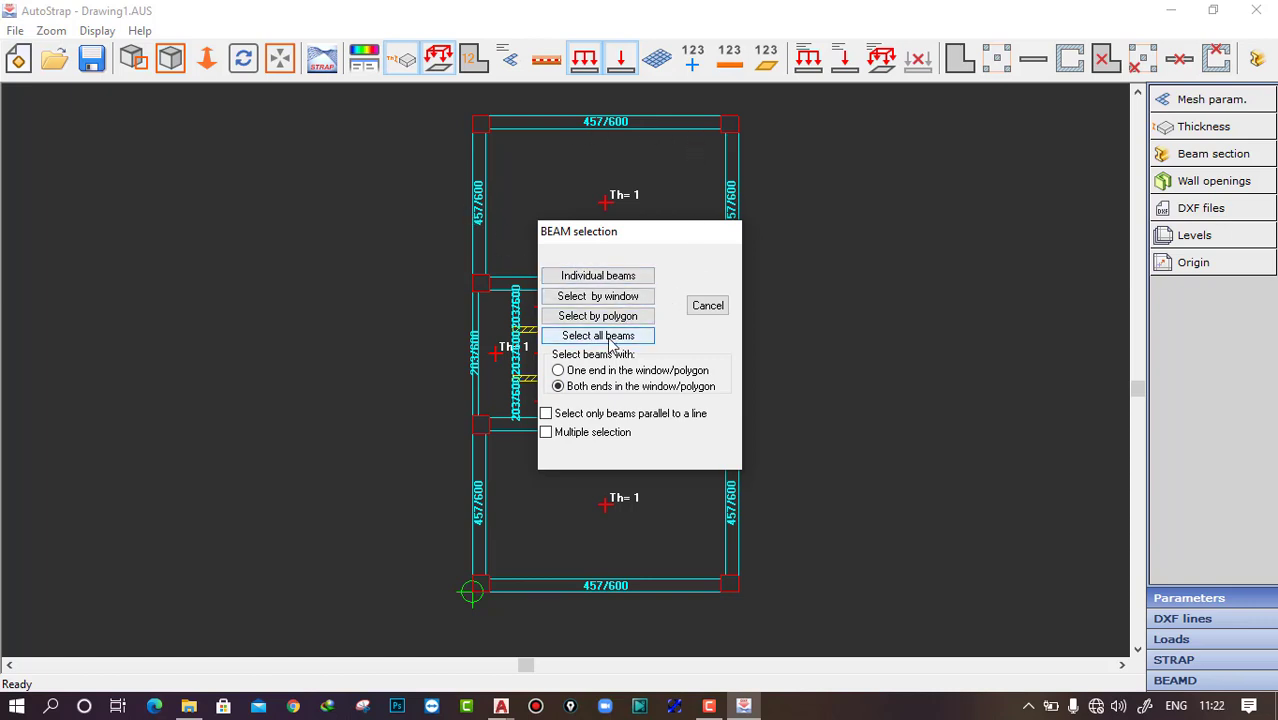
pyautogui.click(610, 337)
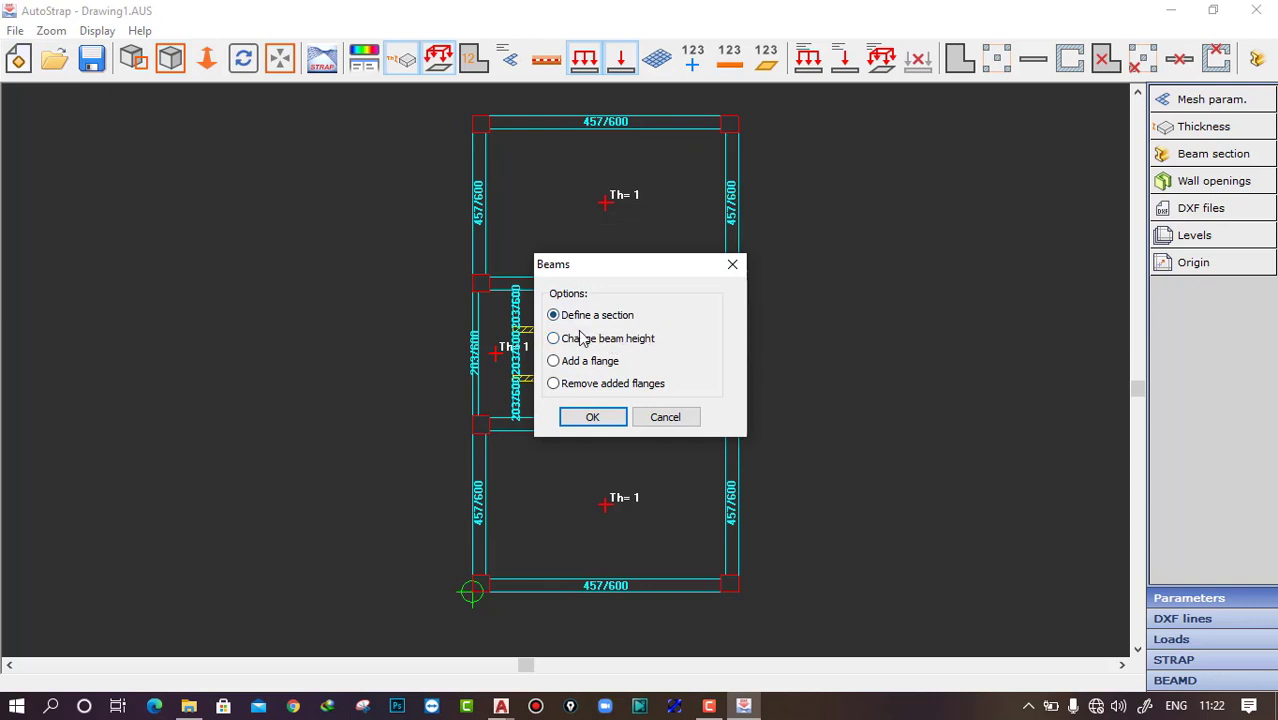
pyautogui.click(604, 419)
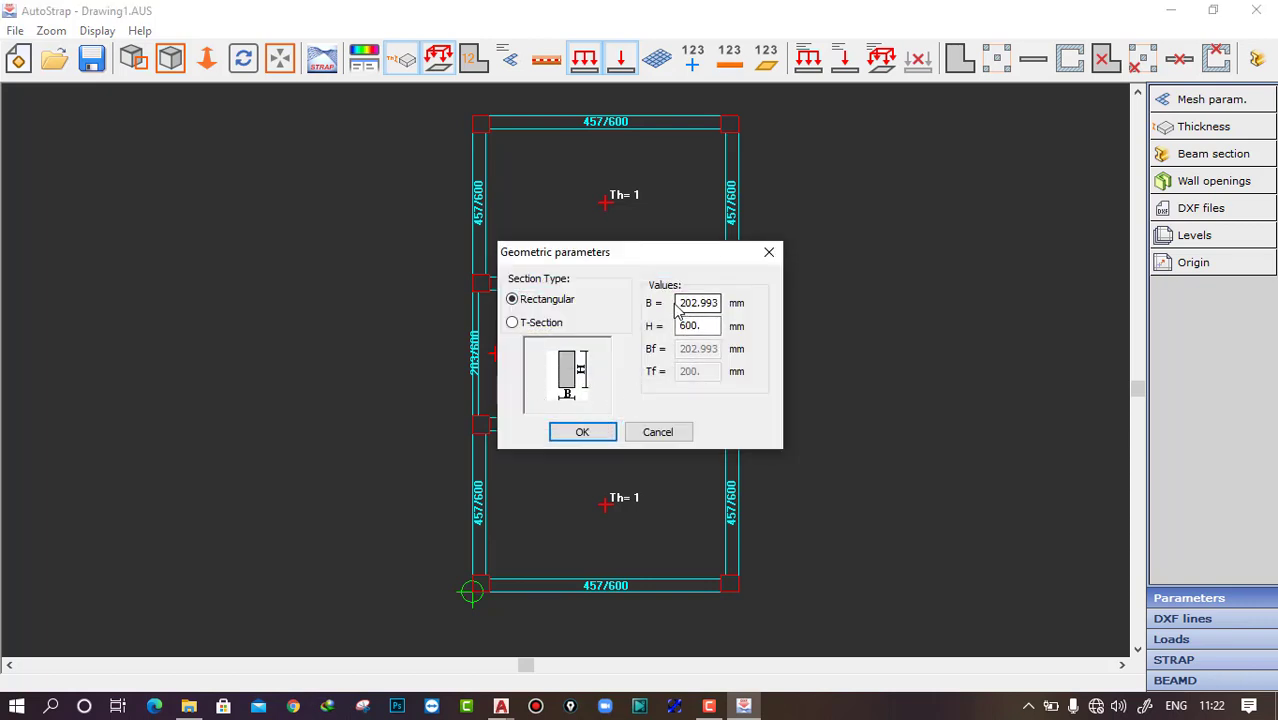
pyautogui.moveTo(679, 303); pyautogui.dragTo(745, 305)
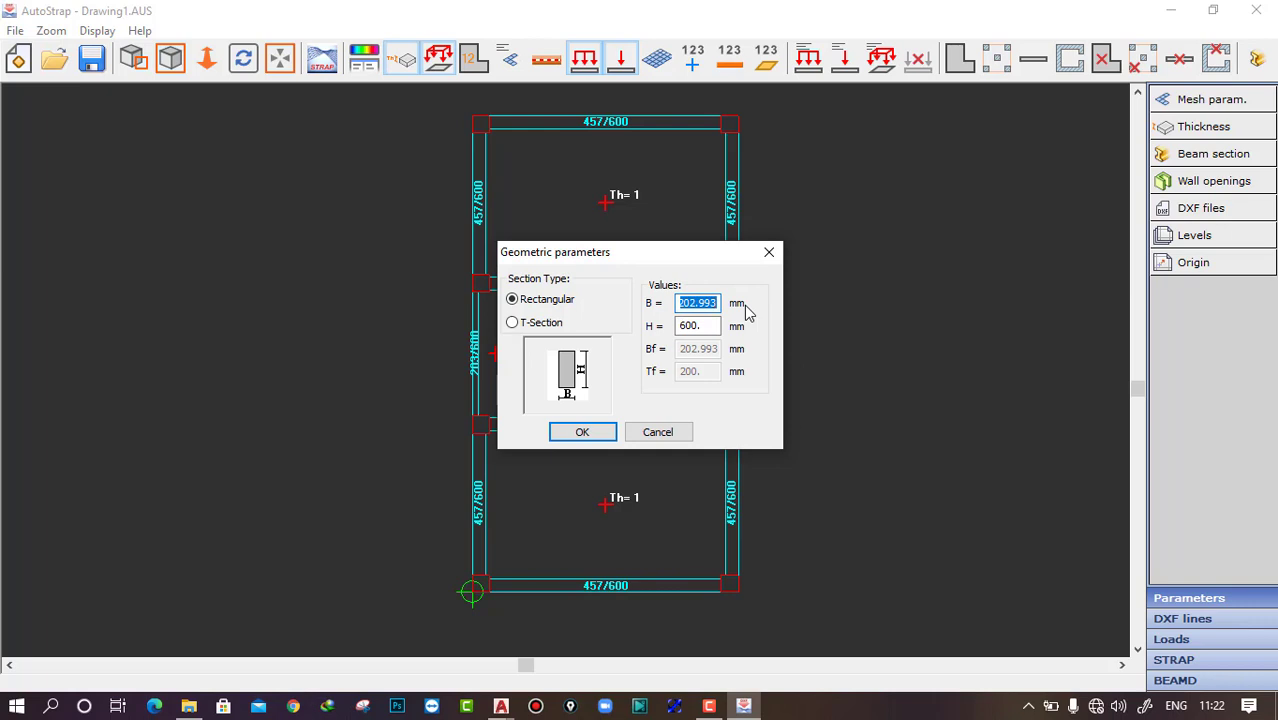
pyautogui.write('300')
pyautogui.moveTo(717, 326); pyautogui.dragTo(609, 325)
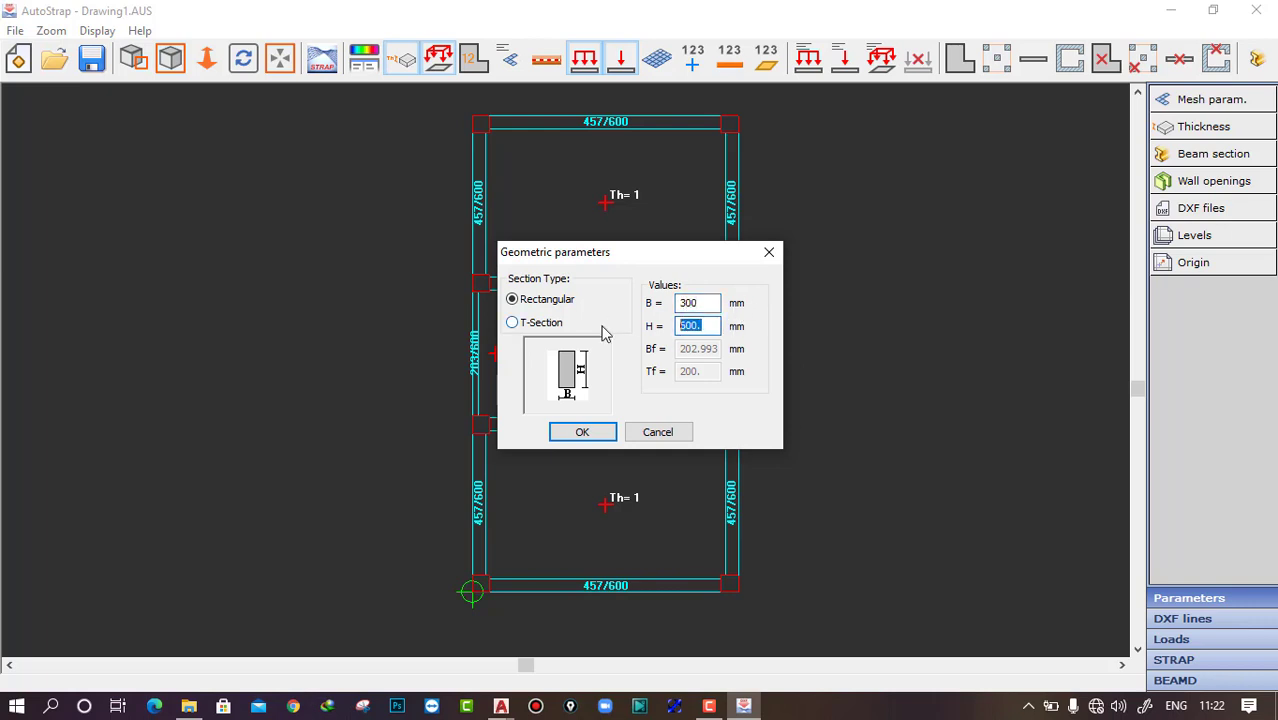
pyautogui.write('550')
pyautogui.click(585, 433)
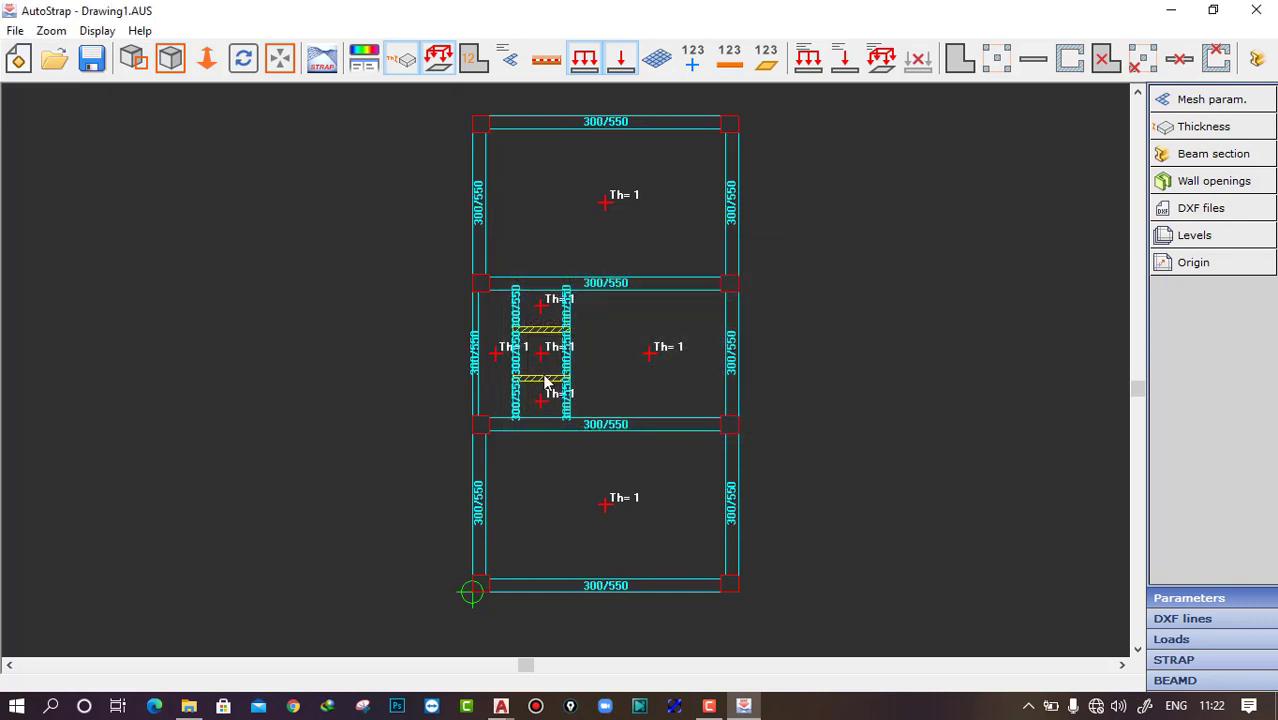
# Step: Examine the beam section labels in all bays and the walls and slab spaces of the core in the middle bay
pyautogui.scroll(3, 548, 290)
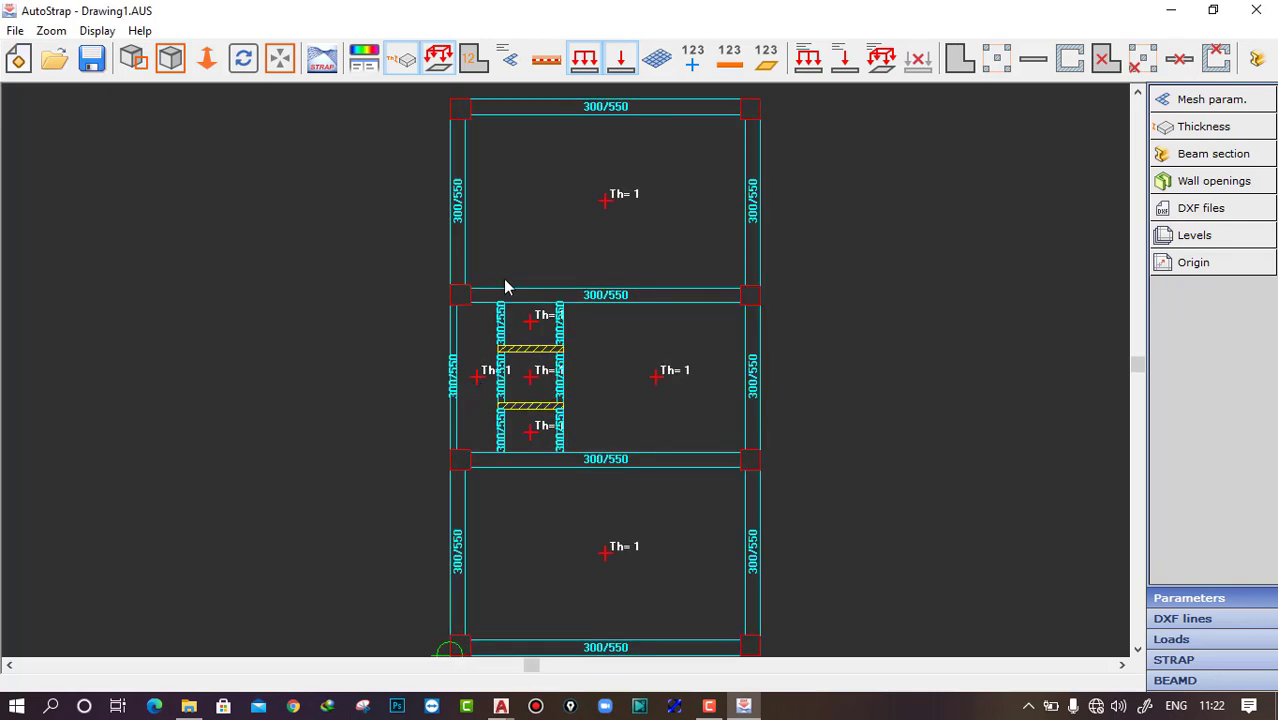
pyautogui.scroll(-3, 734, 298)
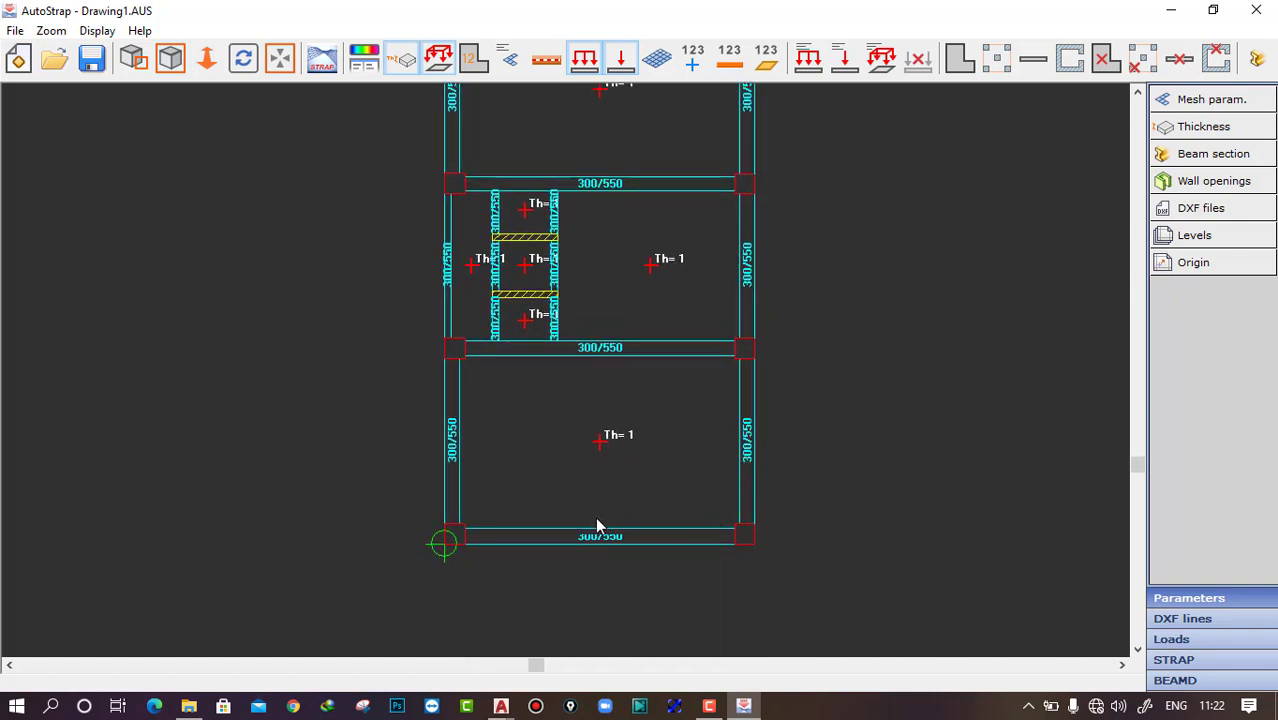
pyautogui.scroll(4, 590, 530)
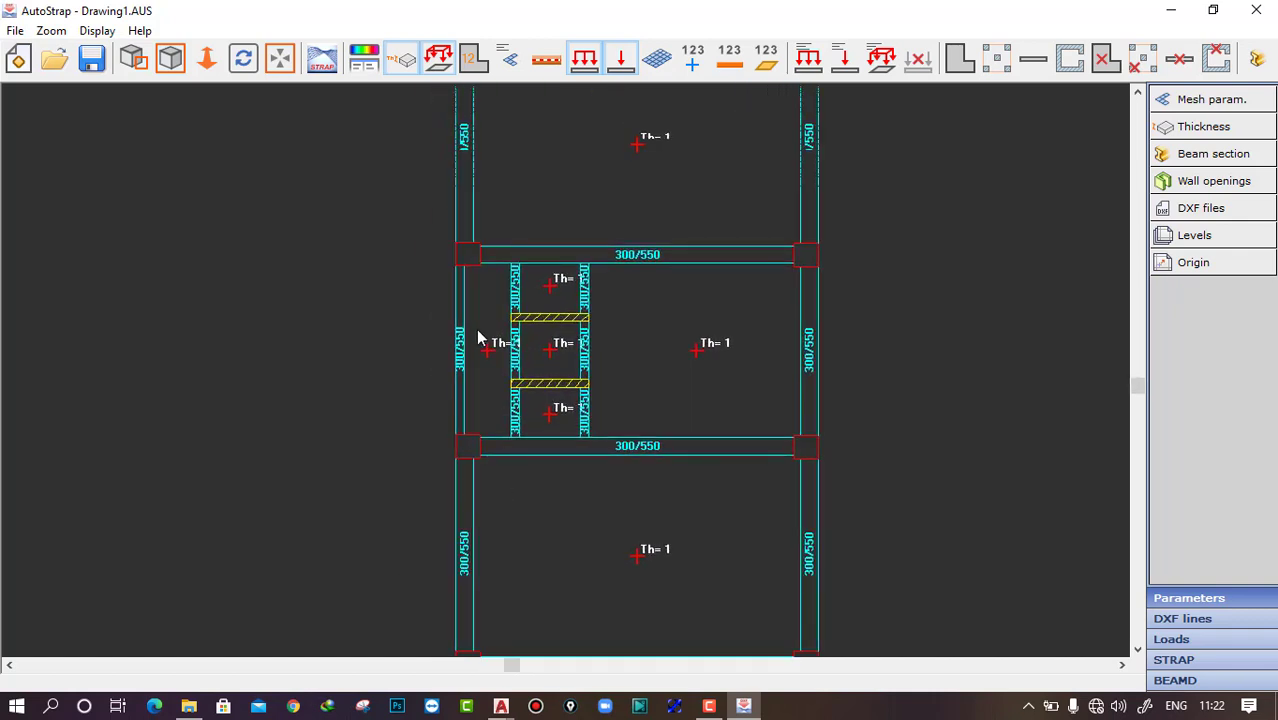
pyautogui.scroll(2, 465, 324)
pyautogui.scroll(-2, 543, 426)
pyautogui.moveTo(570, 391); pyautogui.dragTo(570, 367, button='middle')
pyautogui.scroll(-1, 609, 481)
pyautogui.moveTo(696, 311); pyautogui.dragTo(684, 440, button='middle')
pyautogui.scroll(1, 603, 181)
pyautogui.moveTo(603, 188); pyautogui.dragTo(601, 214, button='middle')
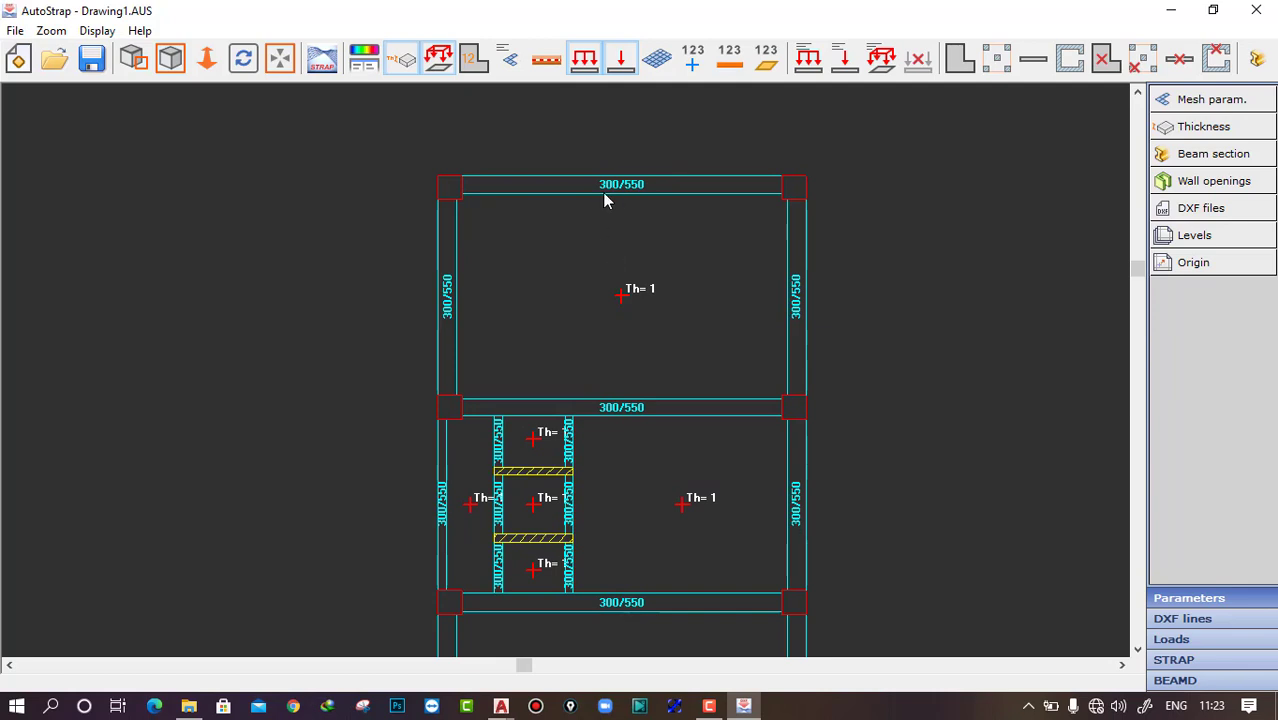
pyautogui.scroll(-1, 705, 228)
pyautogui.moveTo(705, 228); pyautogui.dragTo(697, 93, button='middle')
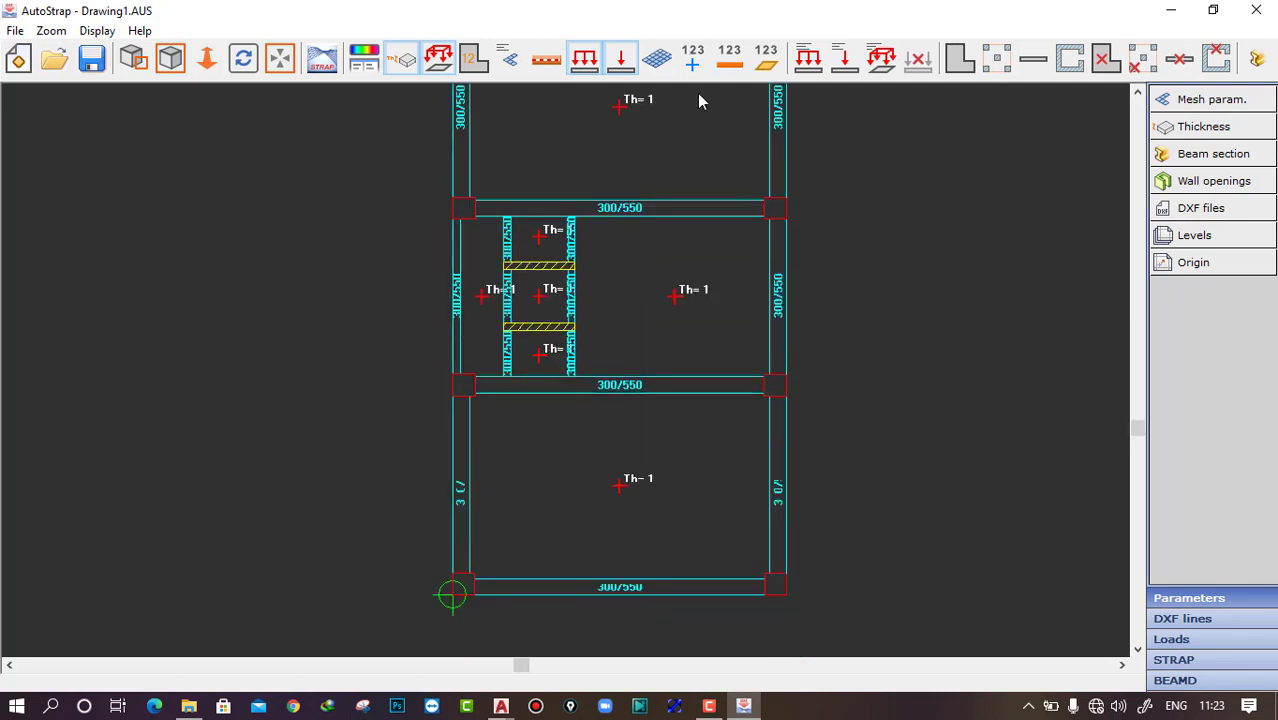
pyautogui.scroll(1, 590, 250)
pyautogui.moveTo(510, 376); pyautogui.dragTo(528, 322, button='middle')
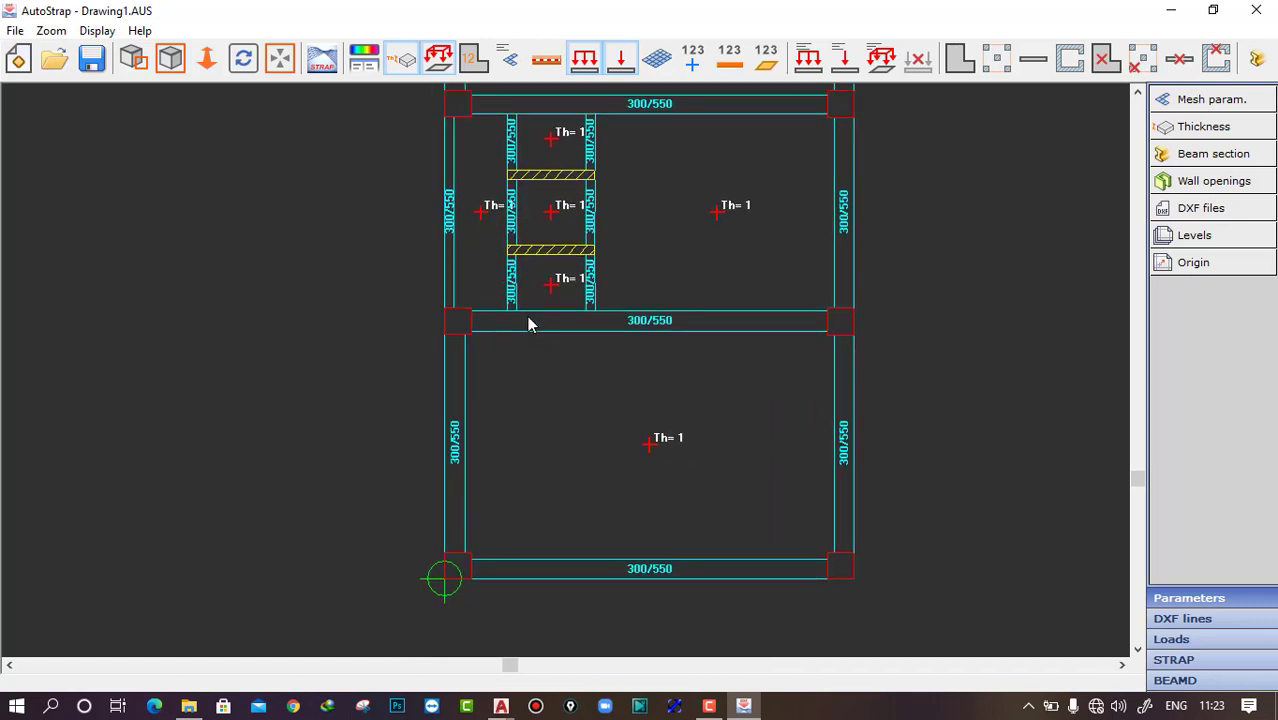
pyautogui.scroll(1, 610, 214)
pyautogui.moveTo(610, 214)
pyautogui.mouseDown(button='middle')
pyautogui.moveTo(603, 344)
pyautogui.moveTo(615, 214)
pyautogui.moveTo(608, 322)
pyautogui.mouseUp(button='middle')
pyautogui.scroll(1, 595, 303)
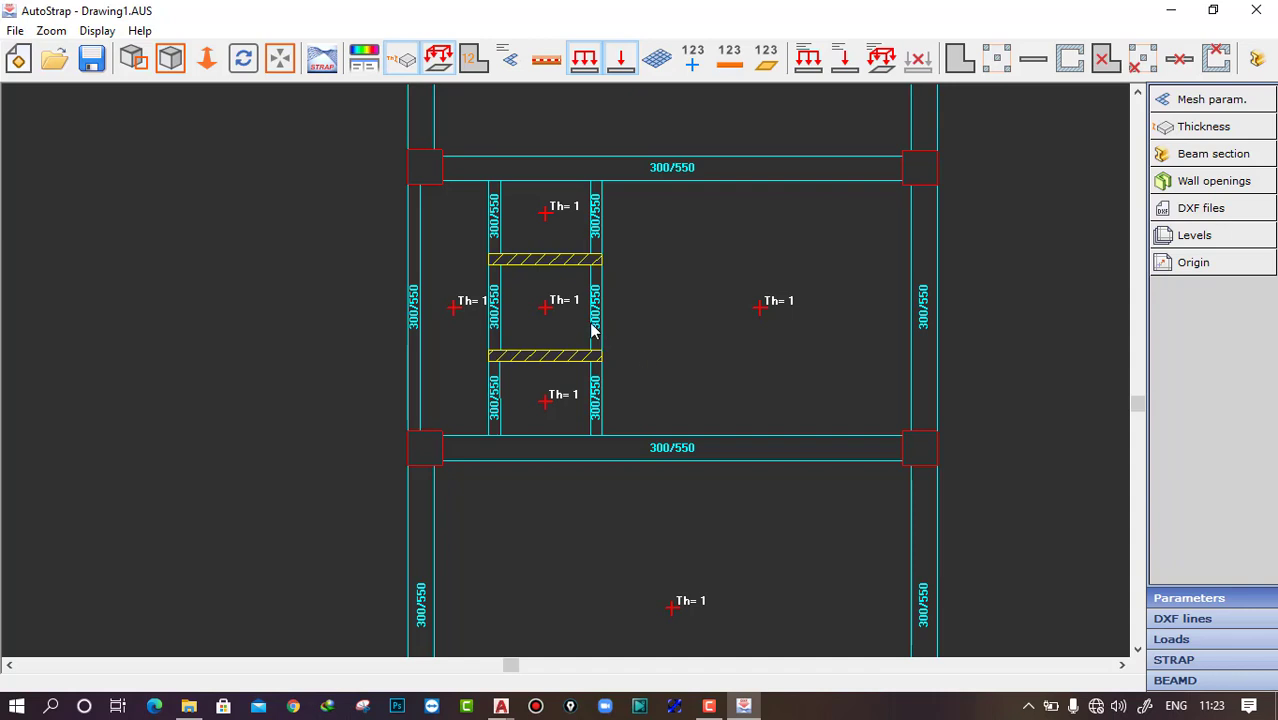
pyautogui.scroll(-4, 658, 348)
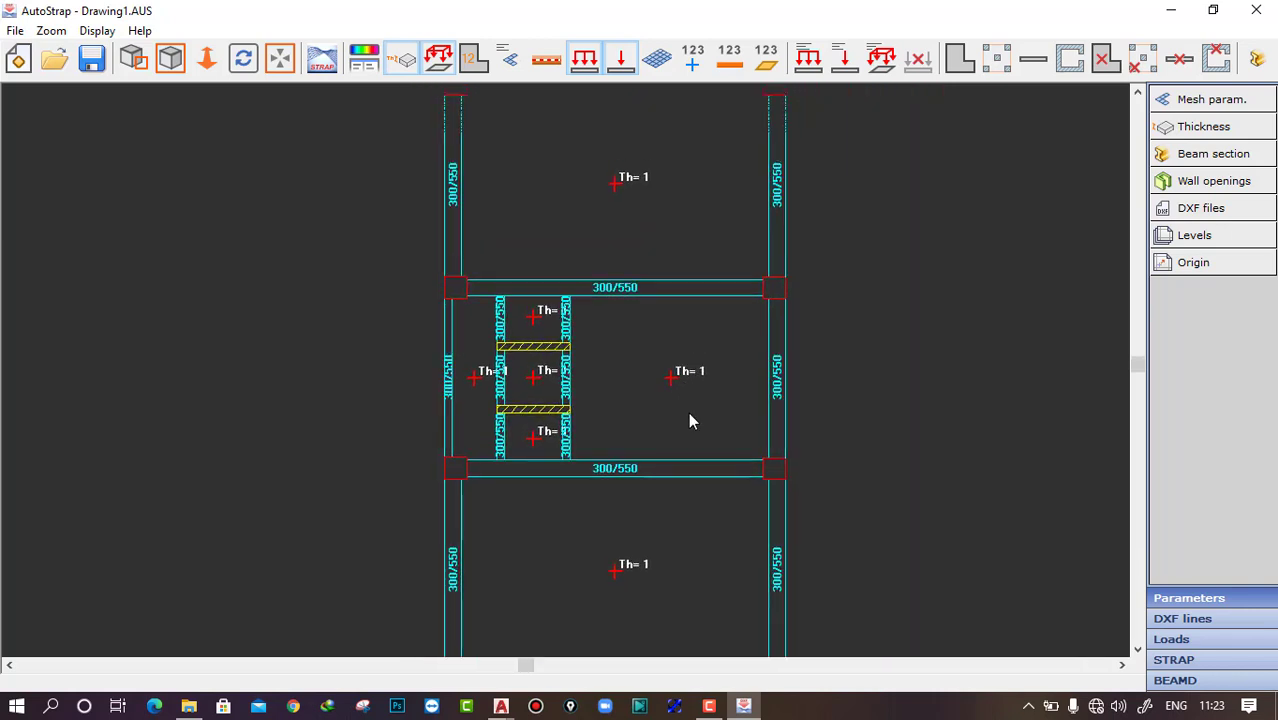
pyautogui.scroll(-1, 680, 372)
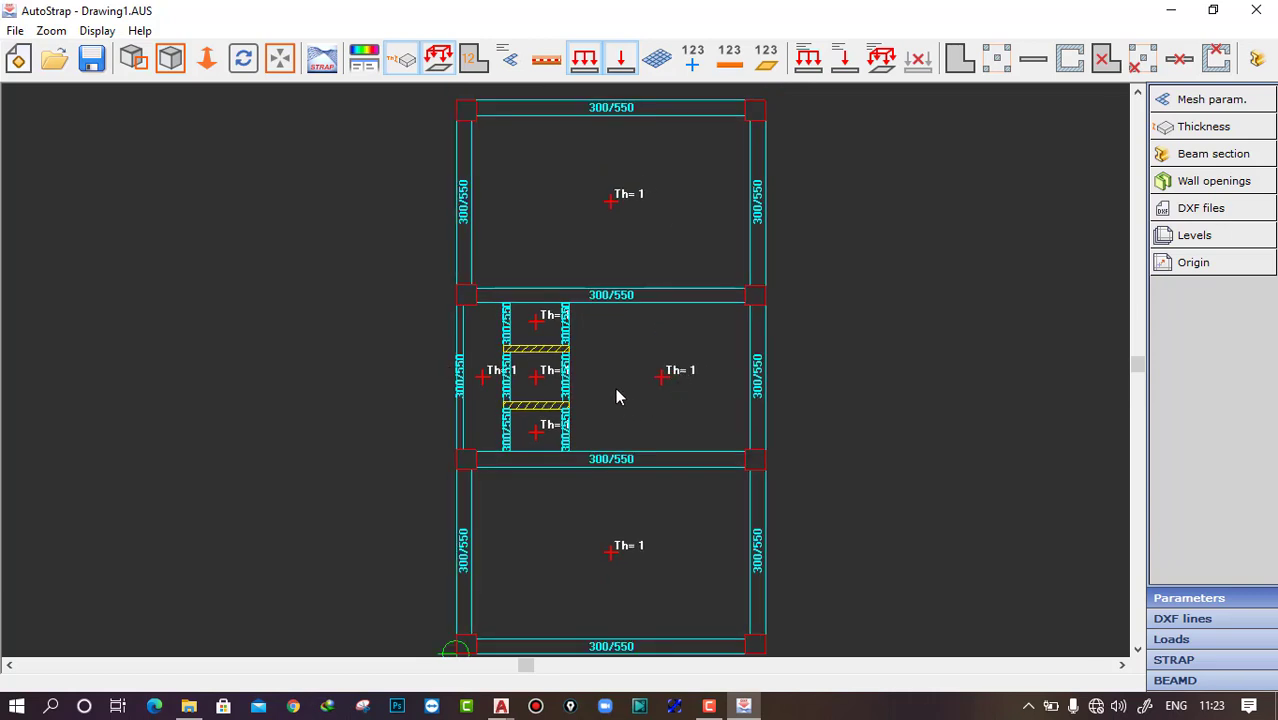
pyautogui.moveTo(616, 390); pyautogui.dragTo(667, 357, button='middle')
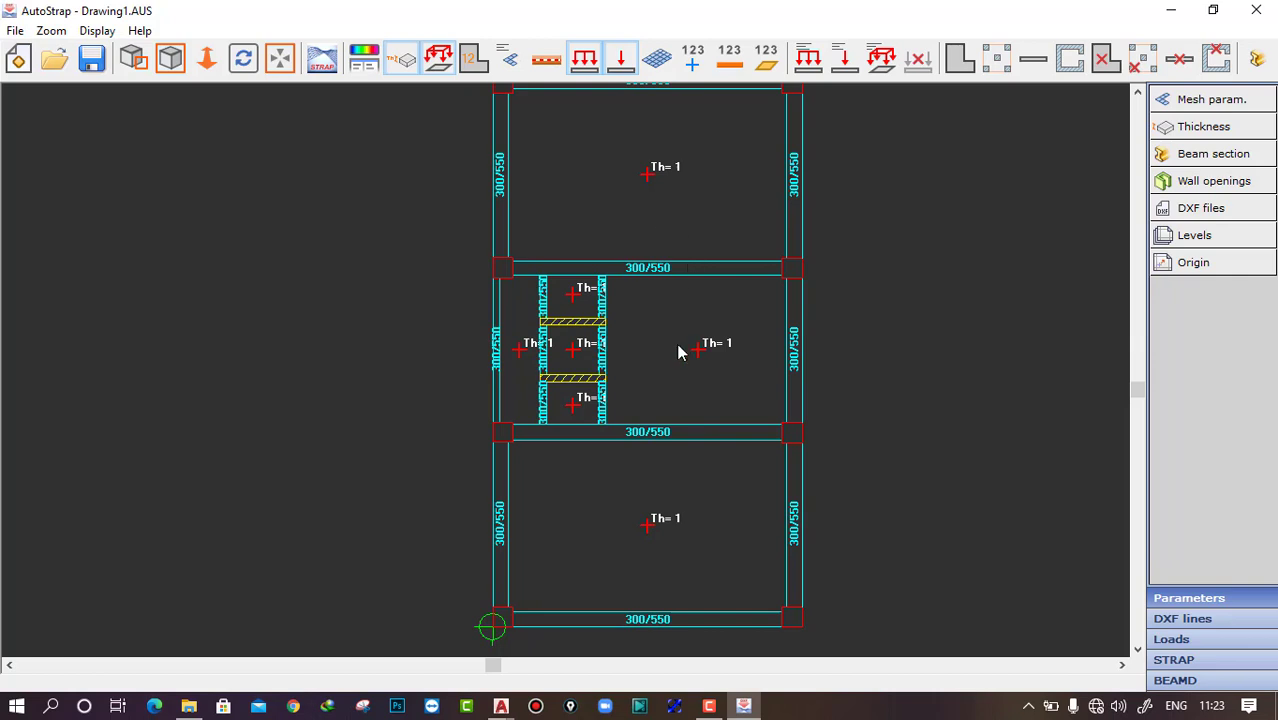
pyautogui.scroll(2, 545, 347)
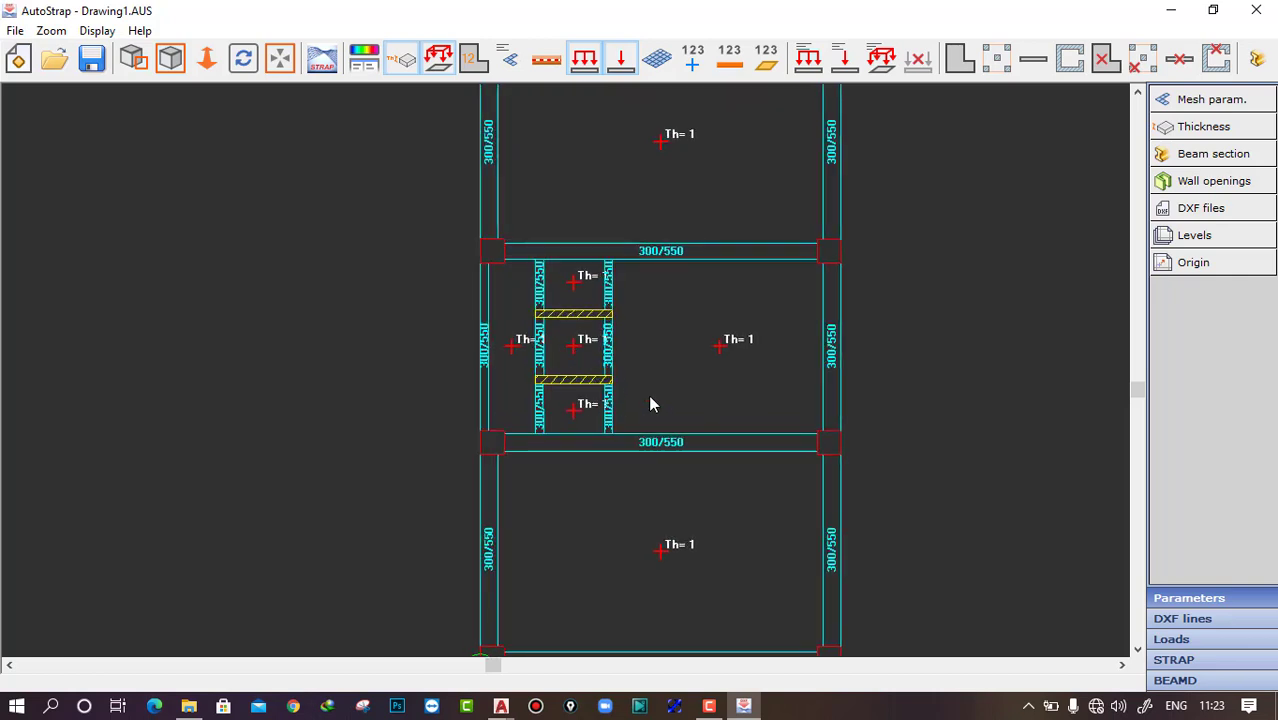
pyautogui.scroll(1, 570, 372)
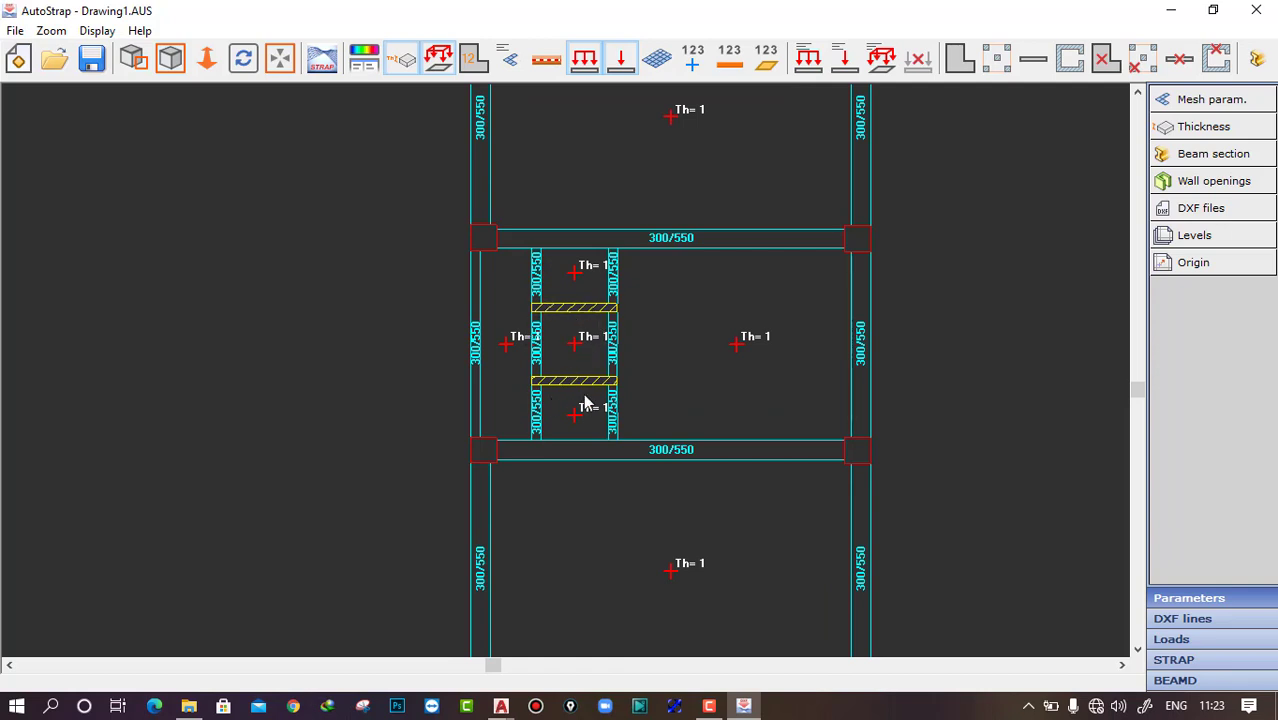
pyautogui.scroll(1, 575, 355)
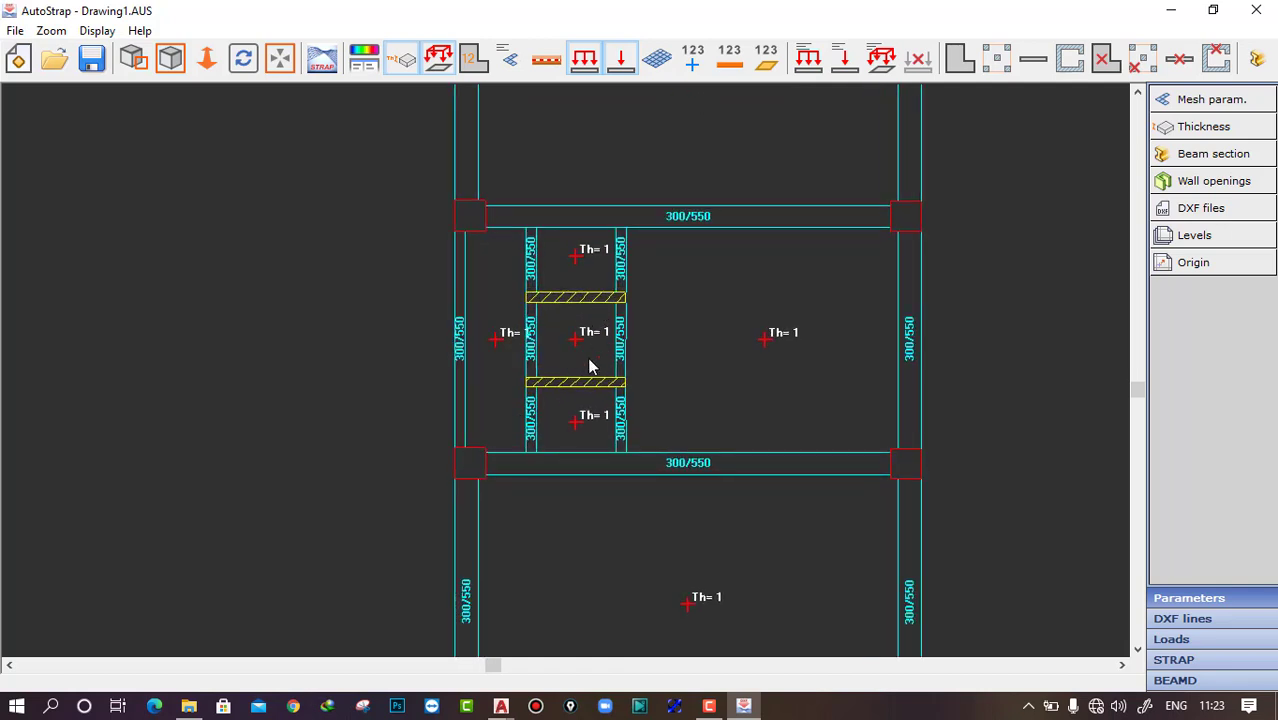
pyautogui.scroll(-1, 577, 355)
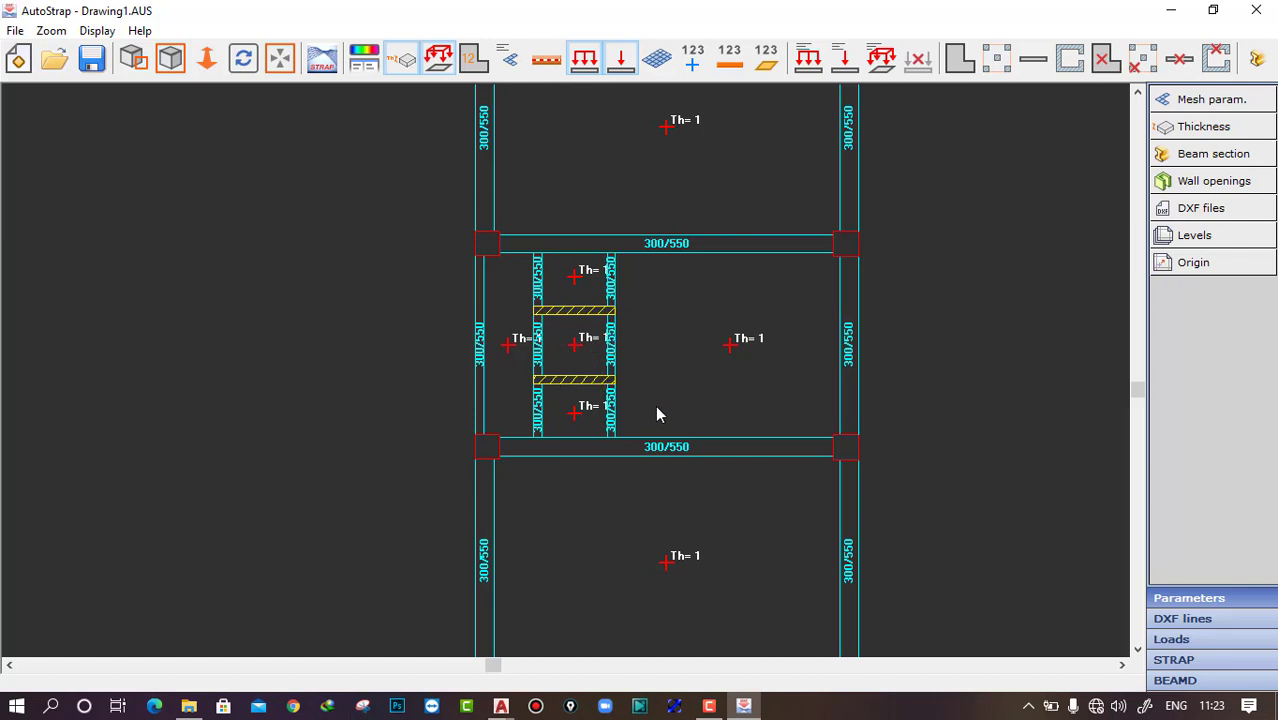
# Step: Turn the slab space between the two core walls into a hole by setting its thickness to -1
pyautogui.click(1195, 128)
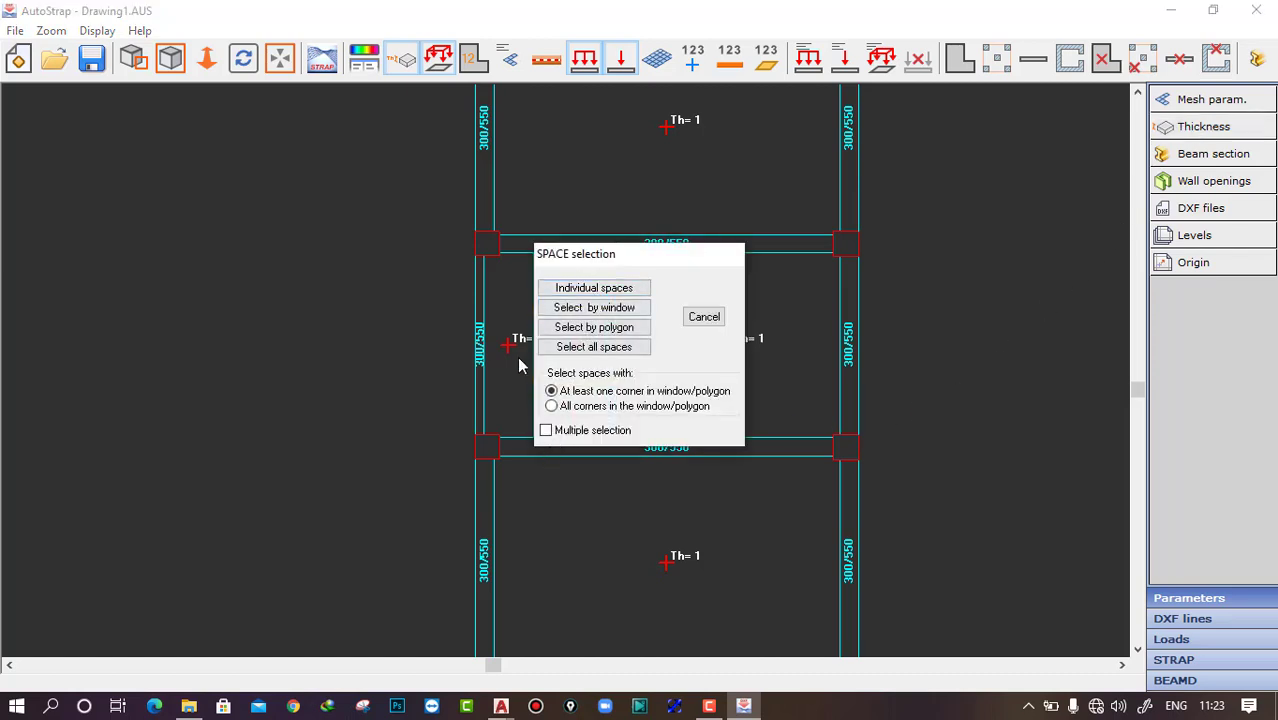
pyautogui.click(596, 288)
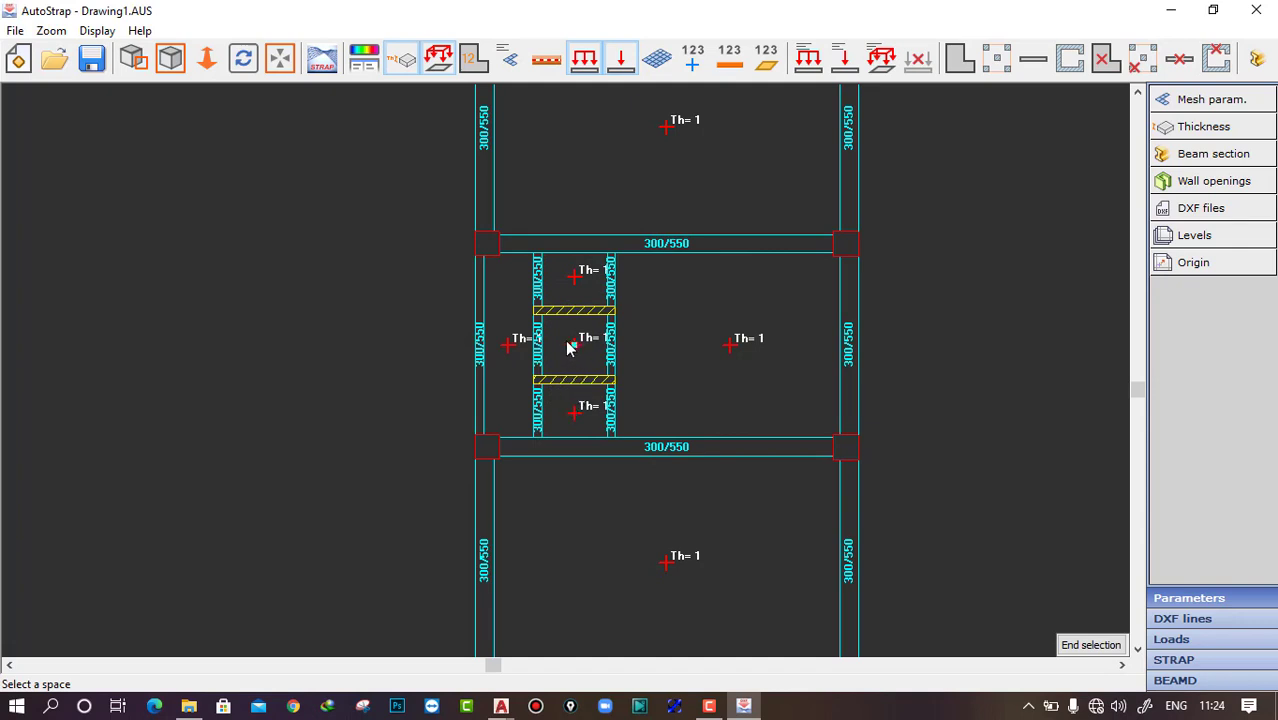
pyautogui.click(574, 350)
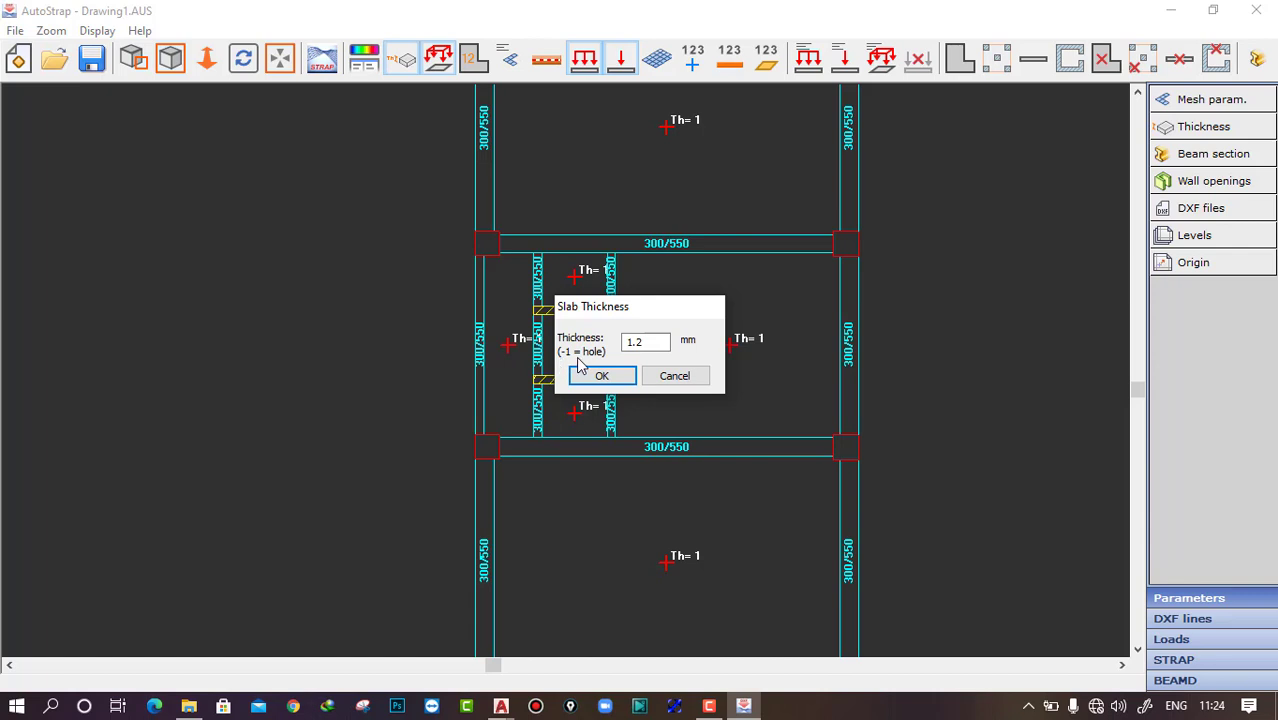
pyautogui.moveTo(586, 308); pyautogui.dragTo(676, 298)
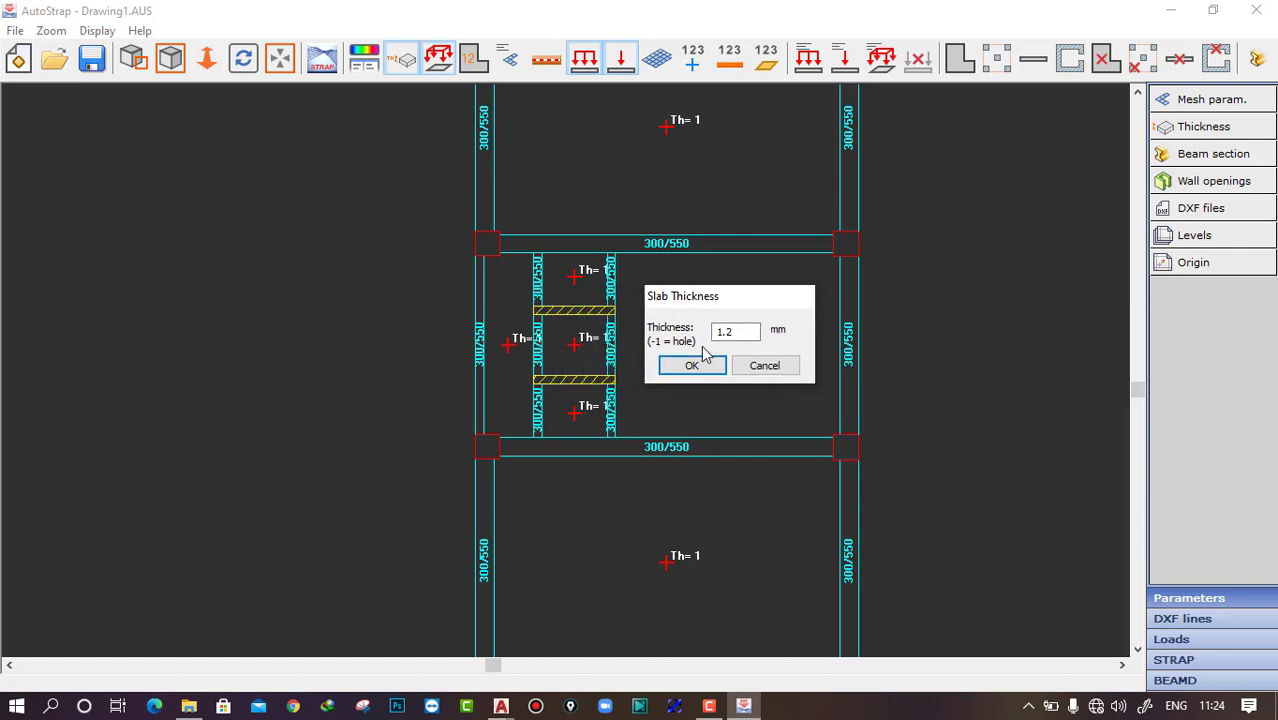
pyautogui.doubleClick(748, 334)
pyautogui.write('-1')
pyautogui.click(679, 366)
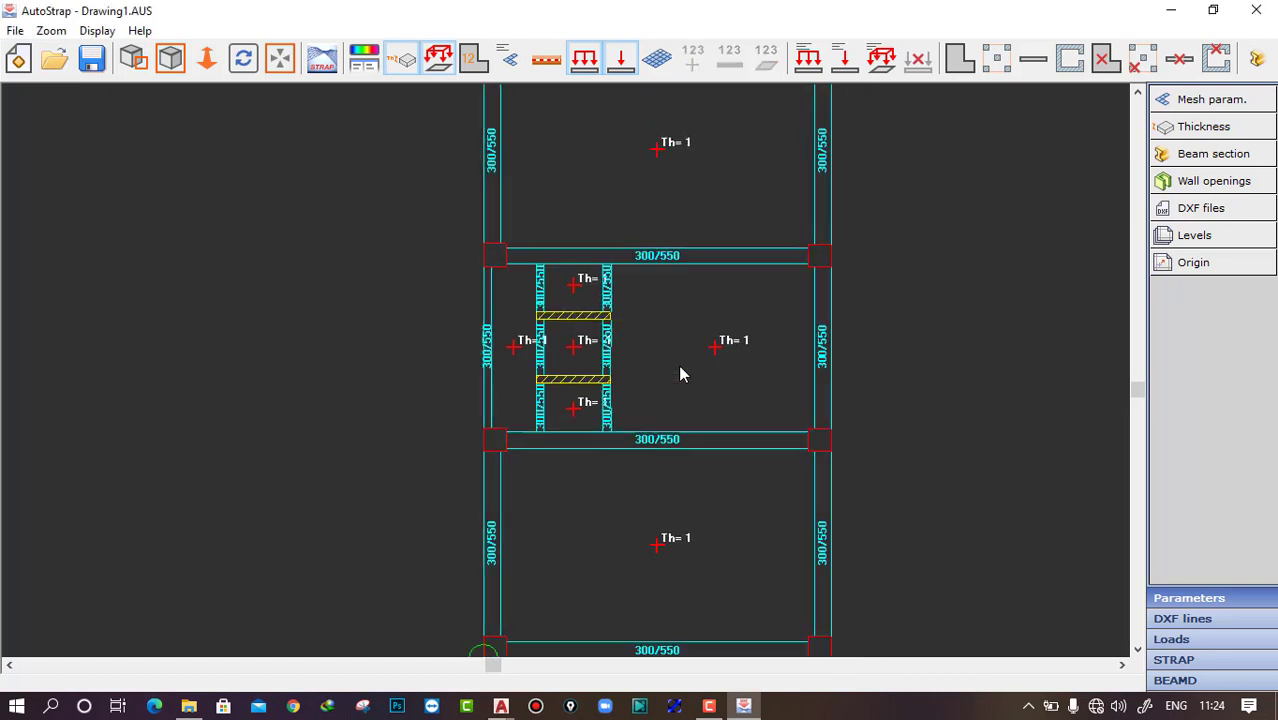
# Step: Display the element mesh over the plan and inspect it around the opening between the core walls
pyautogui.hscroll(1, 670, 370)
pyautogui.scroll(-1, 655, 366)
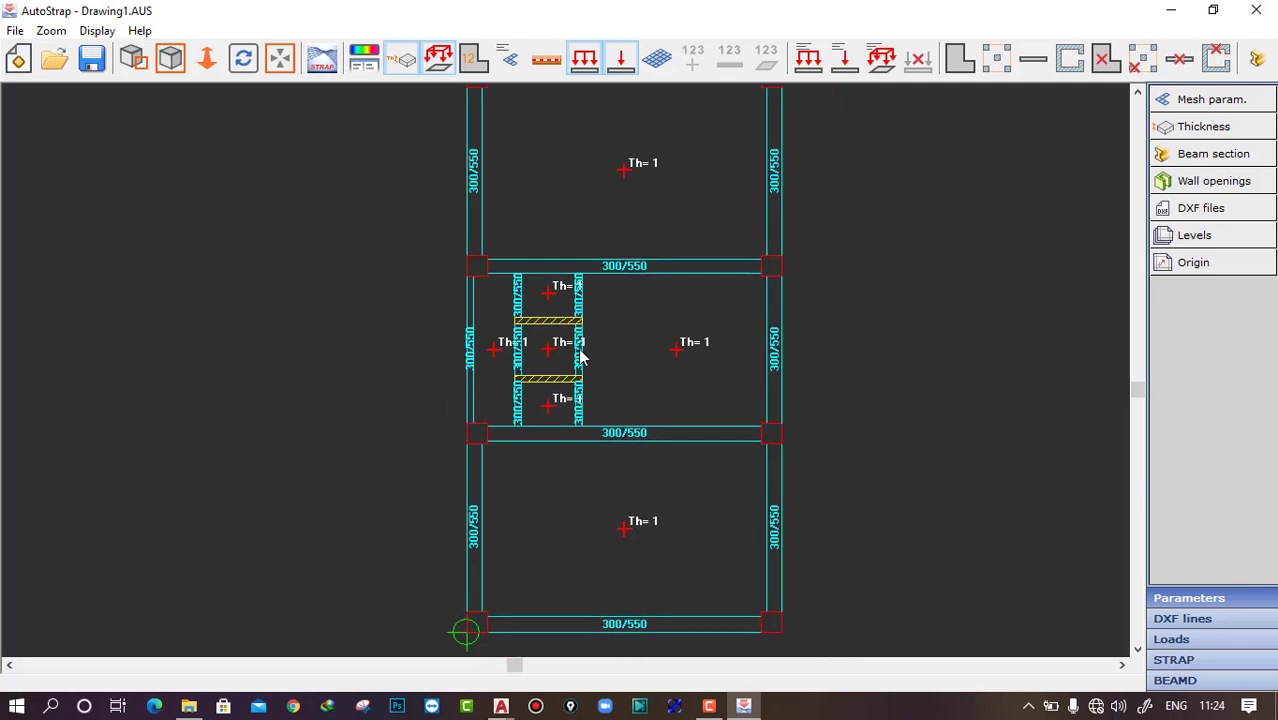
pyautogui.scroll(-1, 640, 353)
pyautogui.hscroll(1, 640, 351)
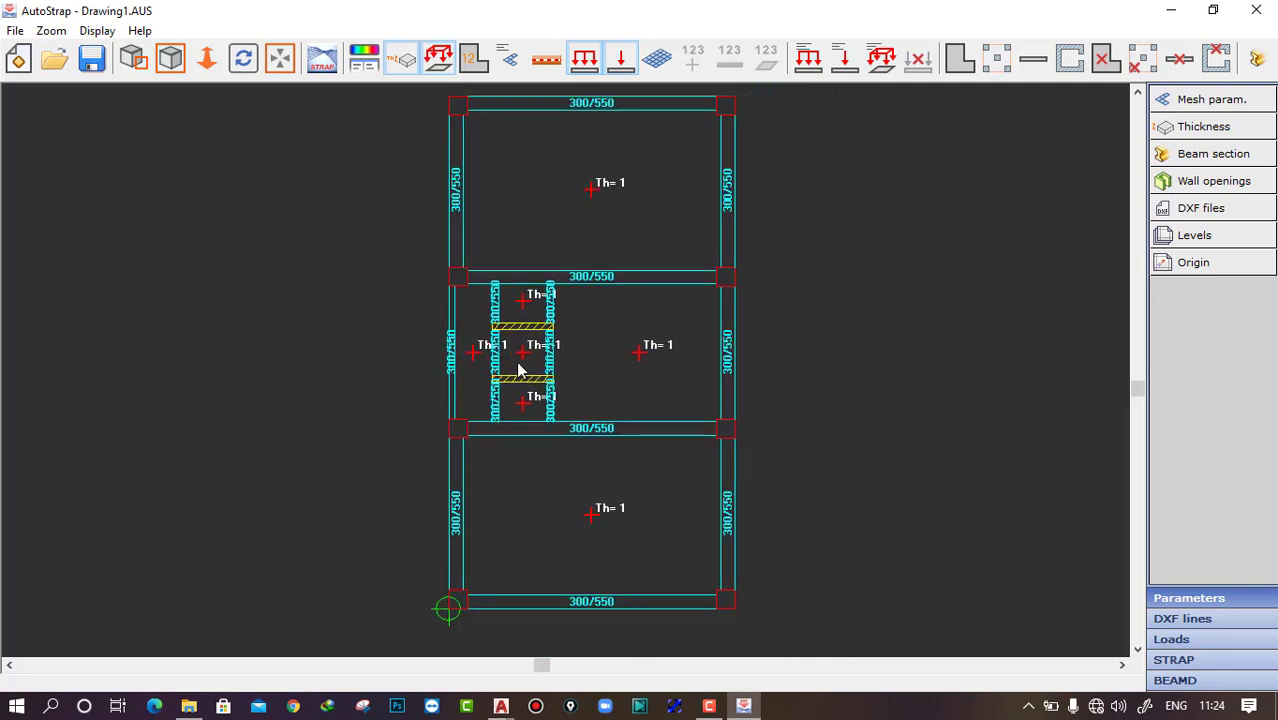
pyautogui.click(659, 62)
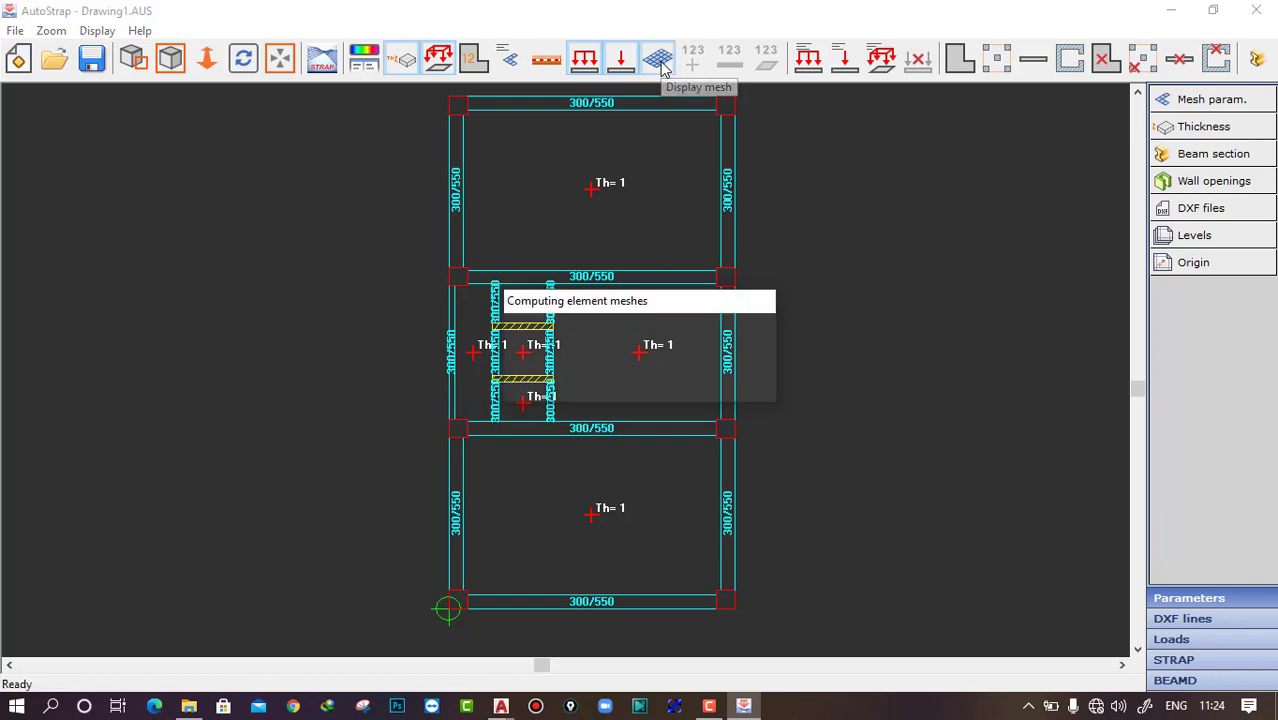
pyautogui.scroll(1, 476, 209)
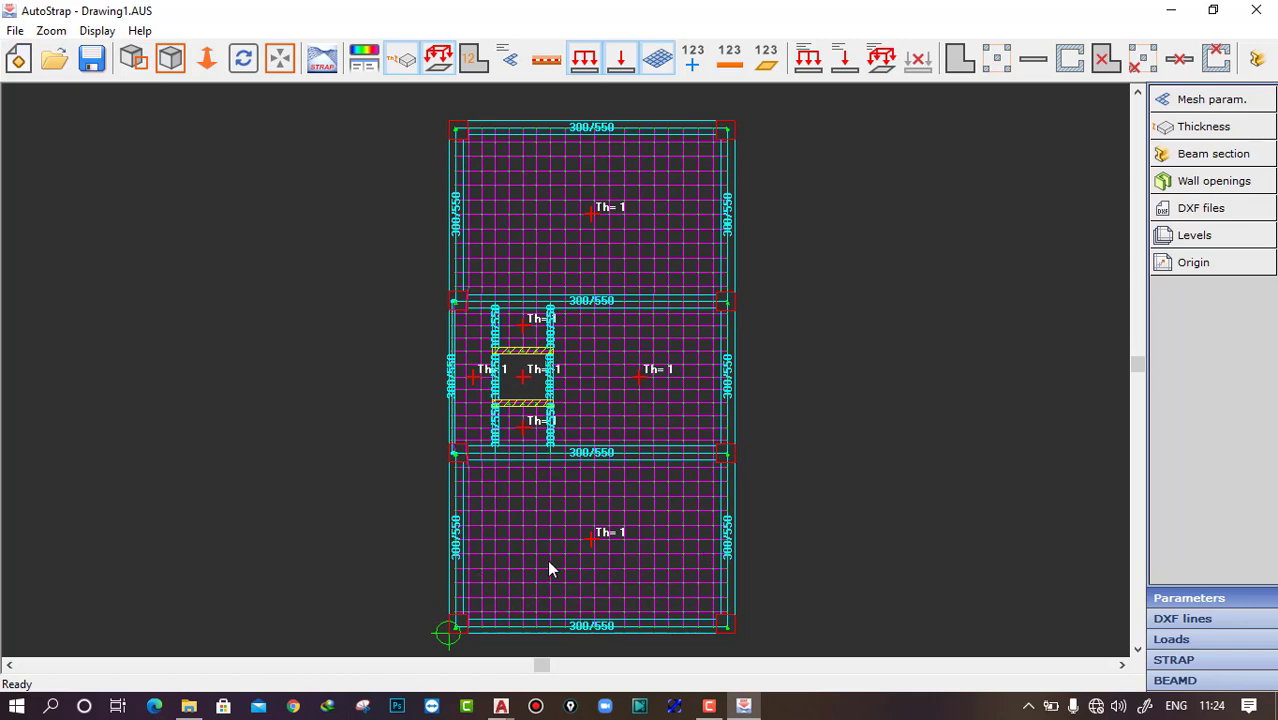
pyautogui.scroll(1, 600, 470)
pyautogui.scroll(3, 467, 400)
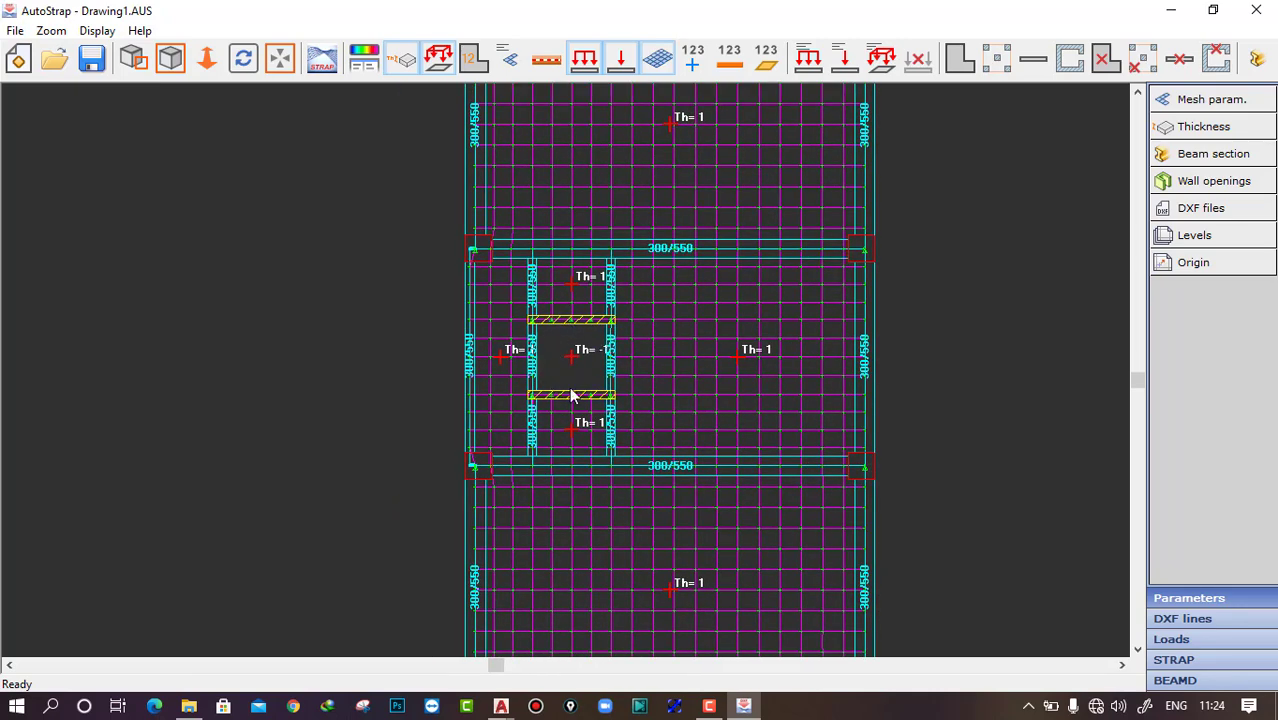
pyautogui.scroll(-3, 579, 345)
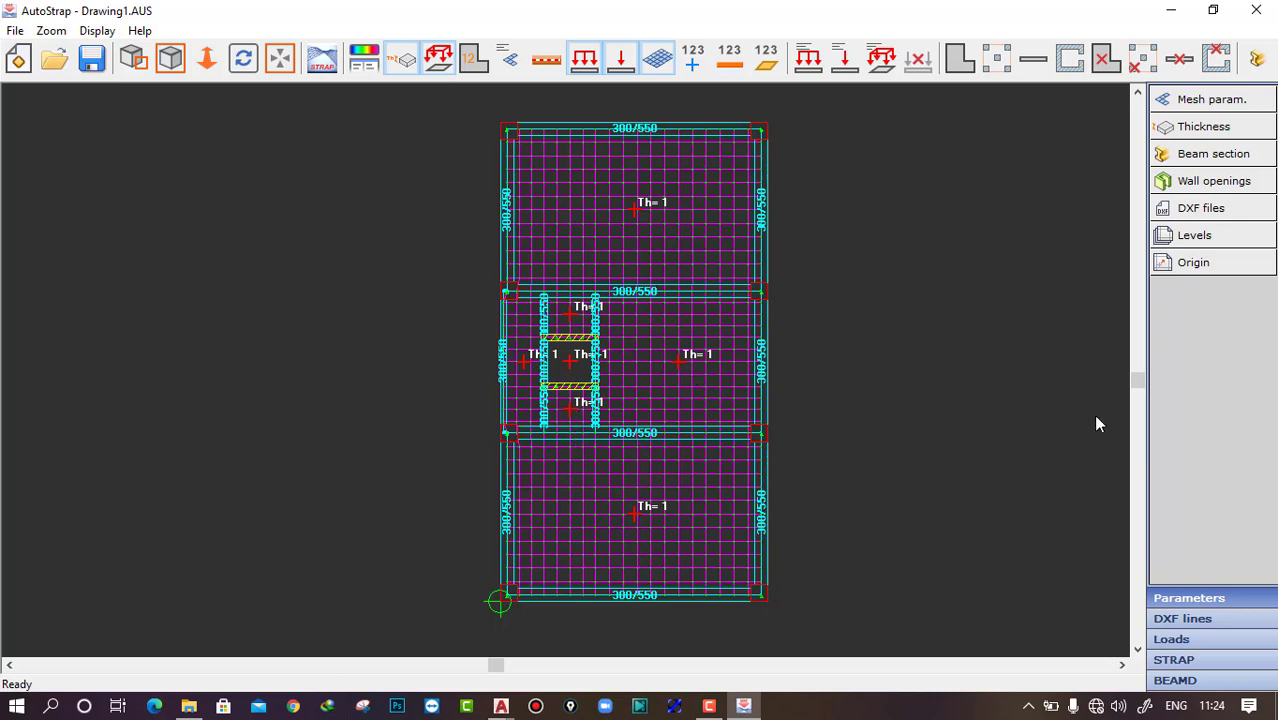
# Step: Add five levels with a height of 3 m each above base level 0
pyautogui.click(1200, 235)
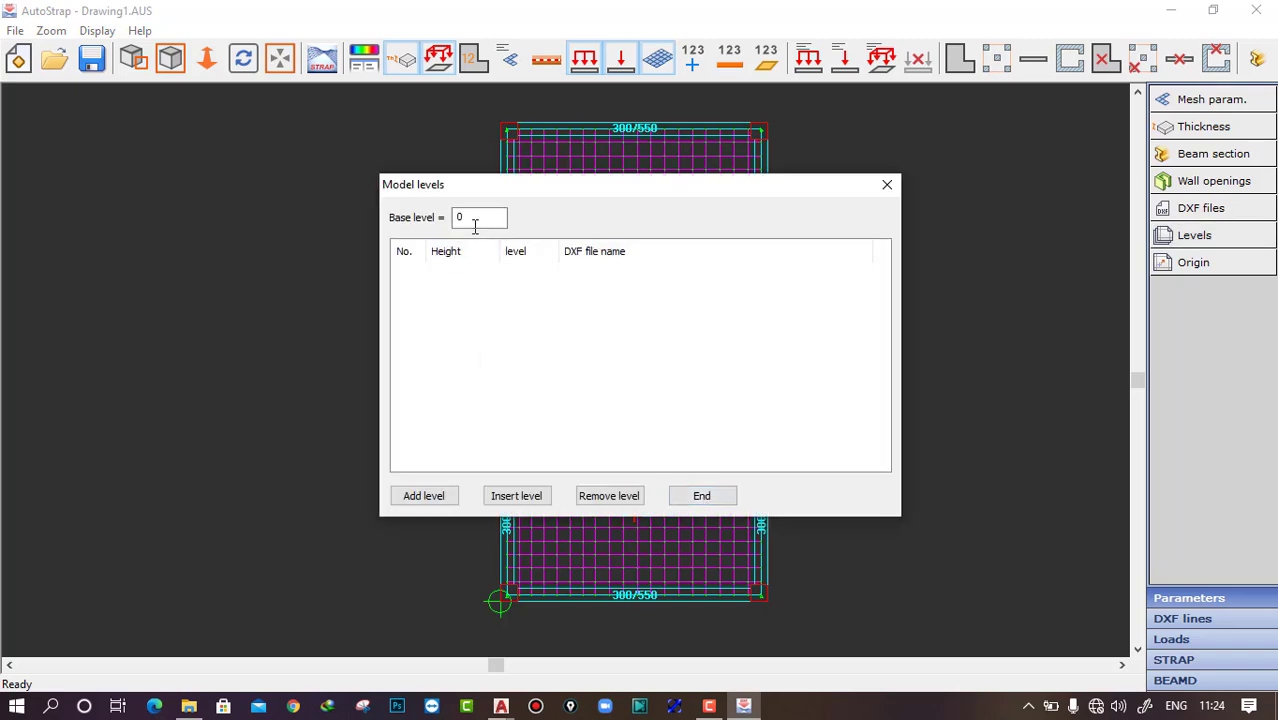
pyautogui.click(434, 497)
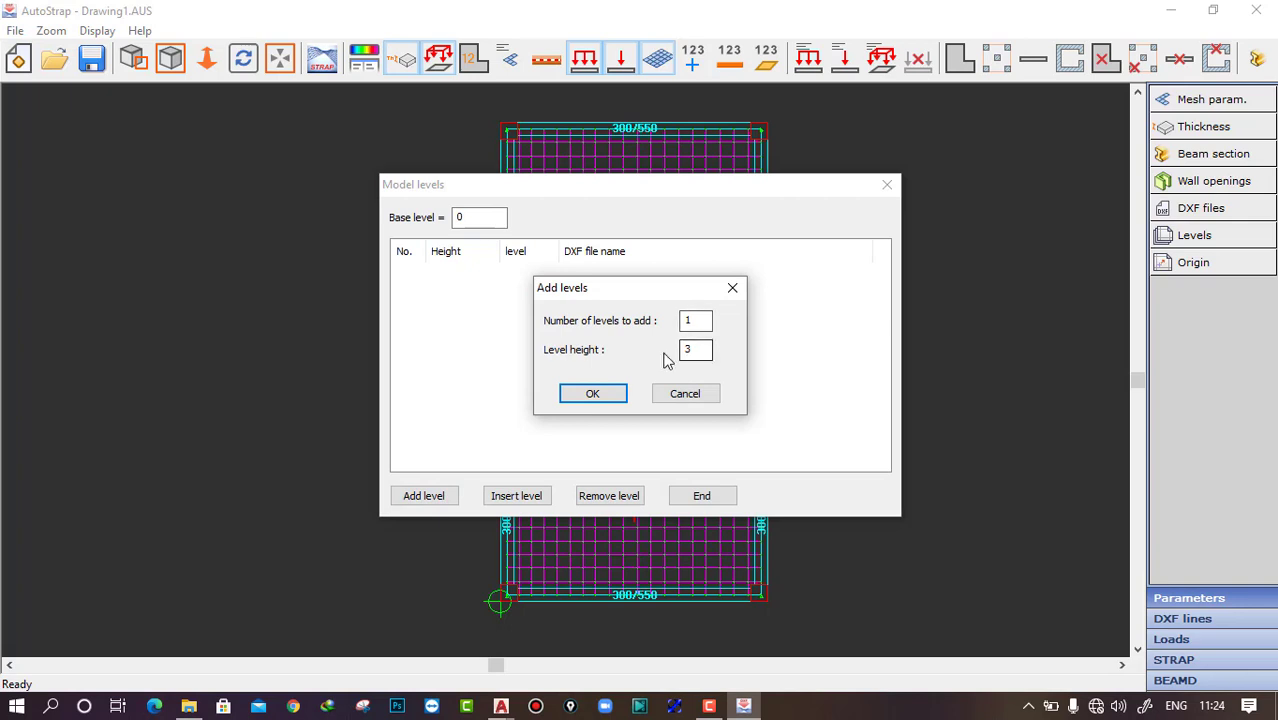
pyautogui.moveTo(697, 321); pyautogui.dragTo(633, 333)
pyautogui.write('5')
pyautogui.click(594, 398)
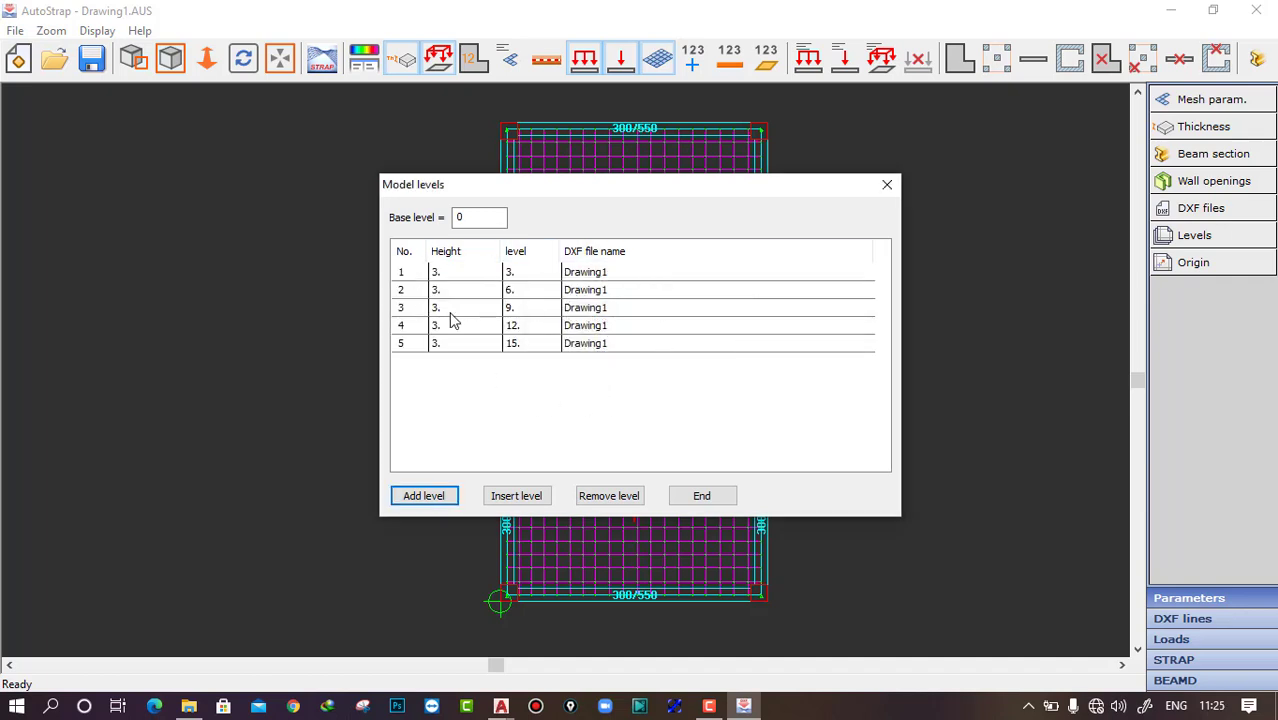
# Step: Check which DXF plans are available for levels 1 to 4 and close the levels list
pyautogui.click(602, 274)
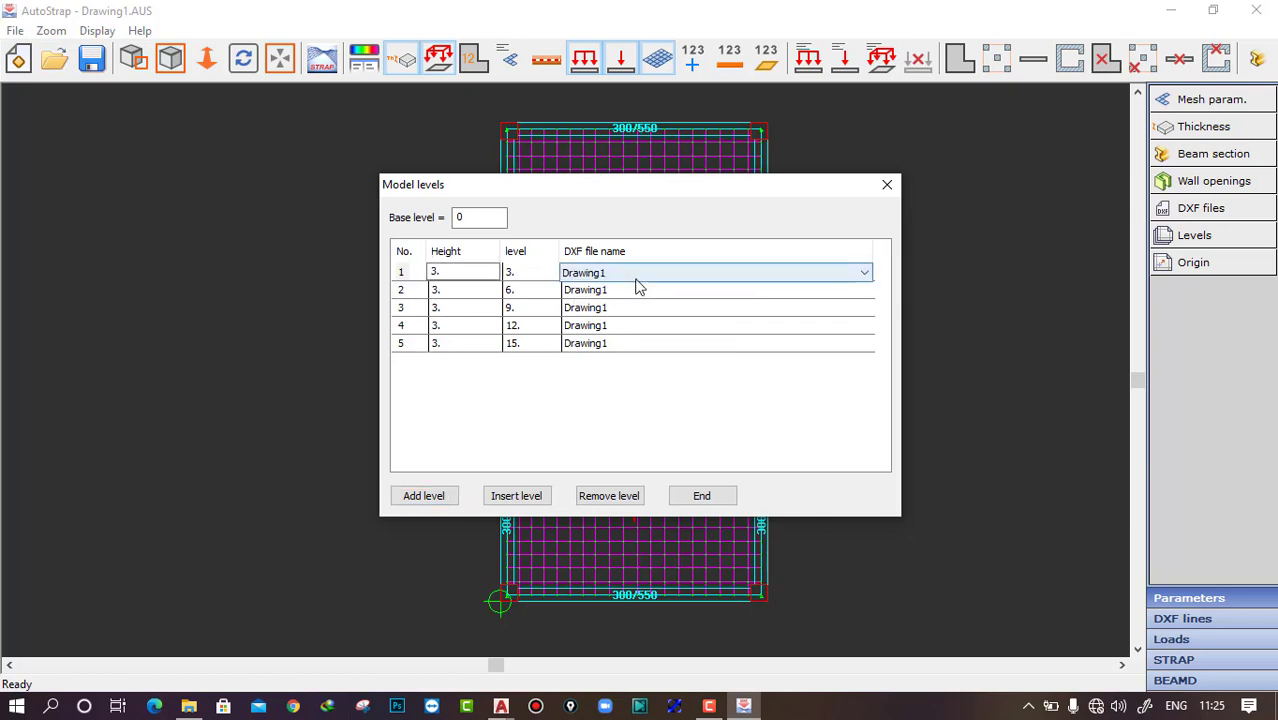
pyautogui.click(654, 289)
pyautogui.click(642, 291)
pyautogui.click(642, 293)
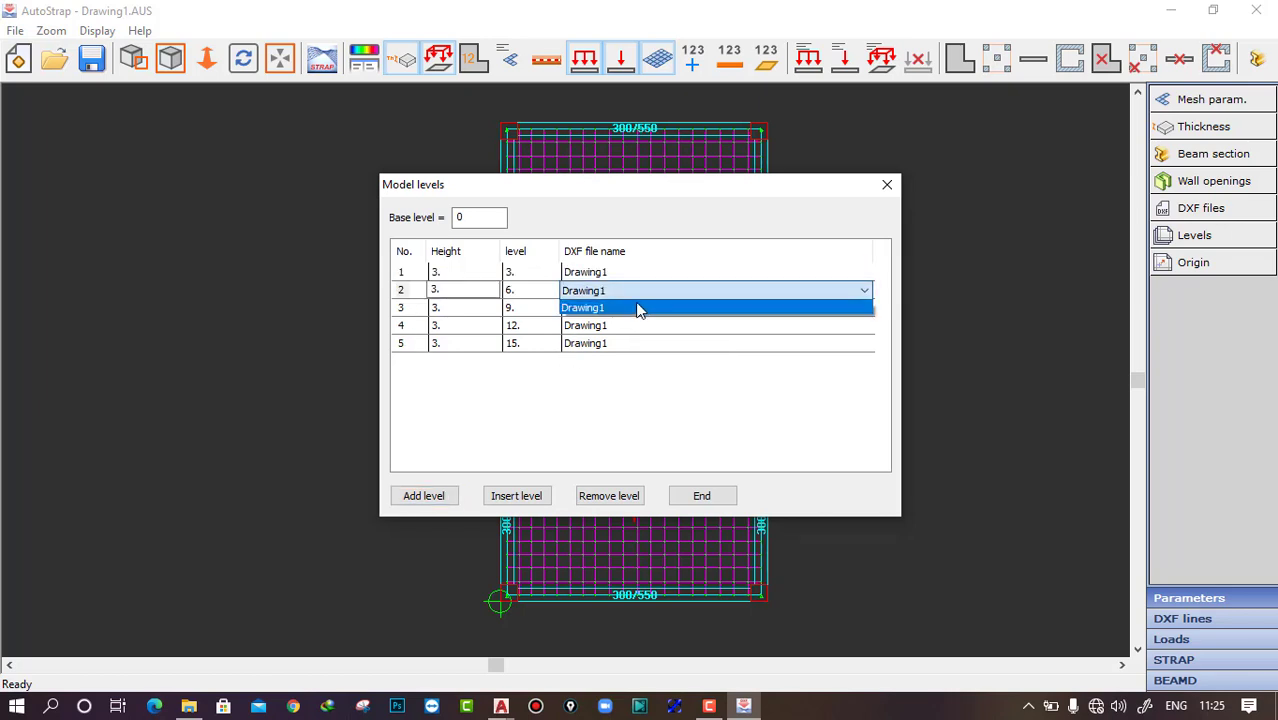
pyautogui.click(625, 308)
pyautogui.click(618, 310)
pyautogui.click(645, 310)
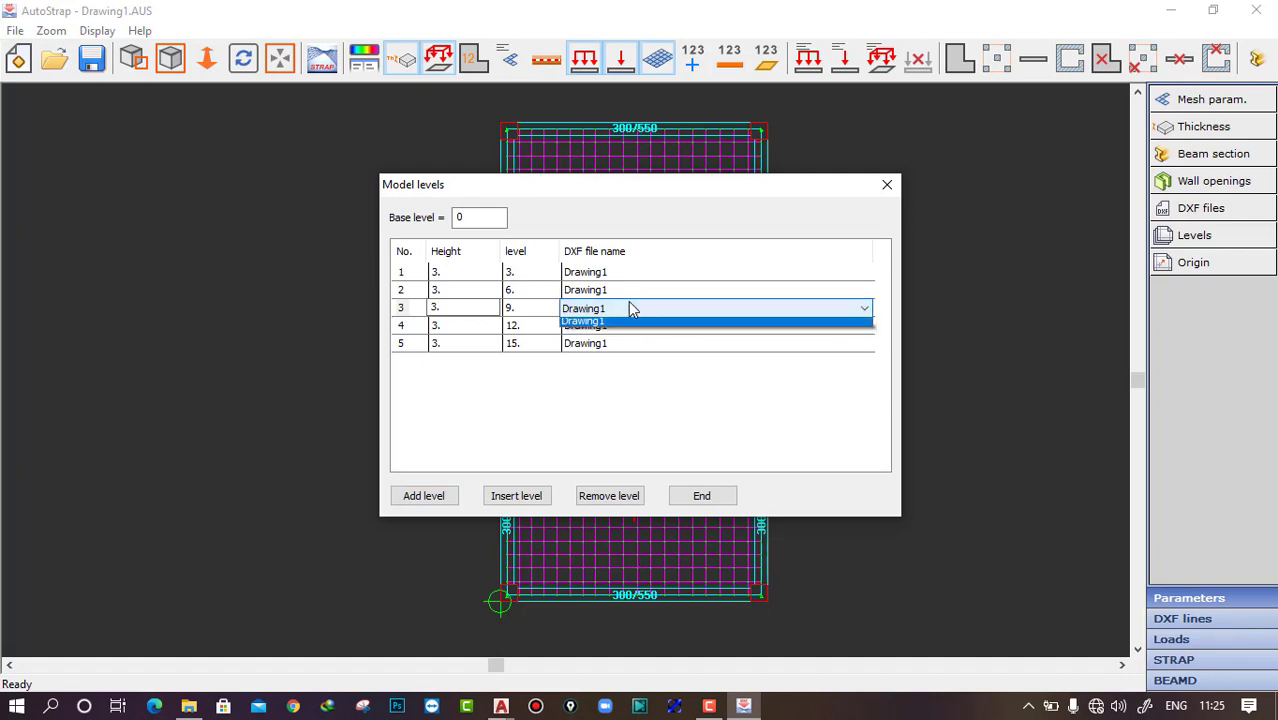
pyautogui.click(634, 326)
pyautogui.click(632, 327)
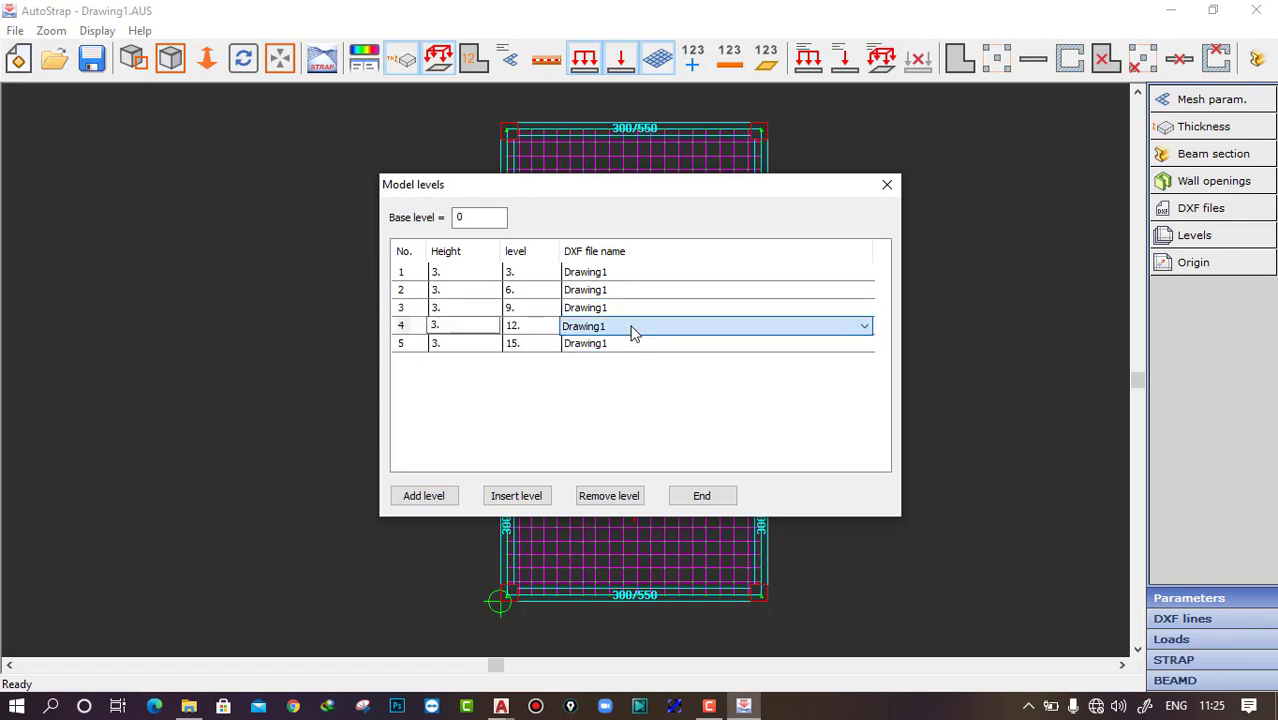
pyautogui.click(710, 495)
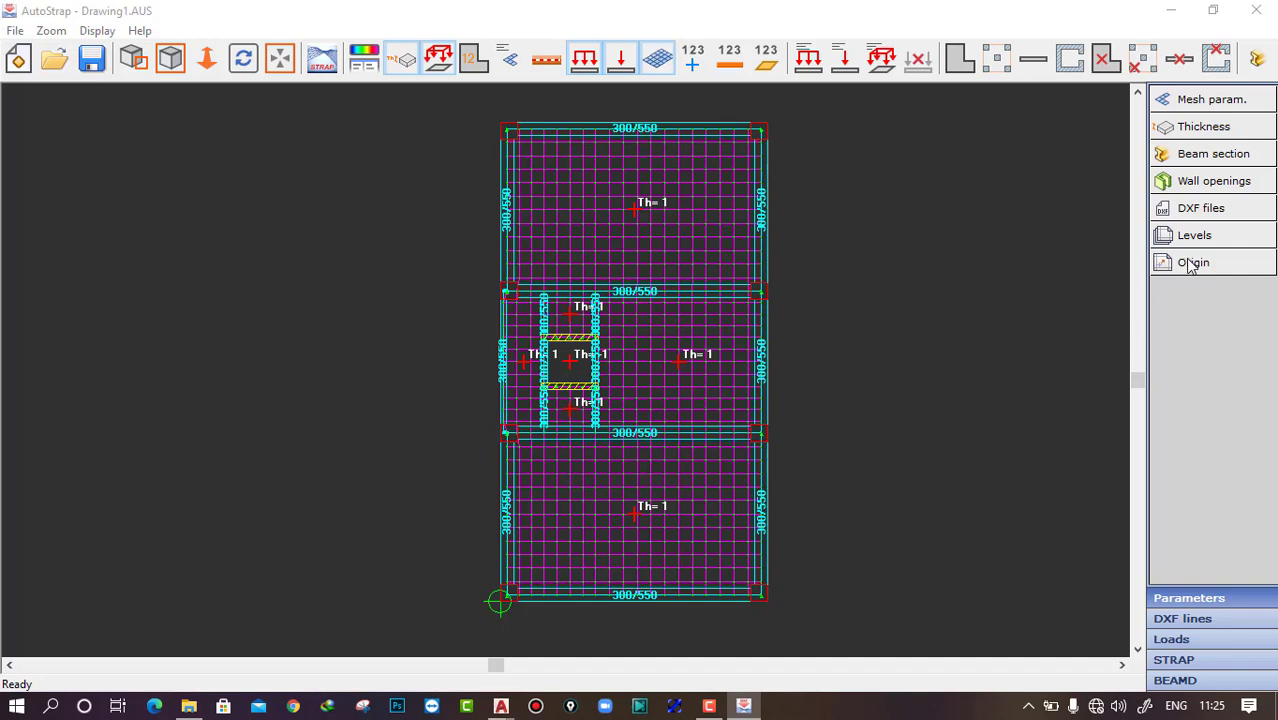
# Step: Add Drawing1.dxf as a second DXF plan, using metre units and the beam, column and wall layer assignments
pyautogui.click(1200, 213)
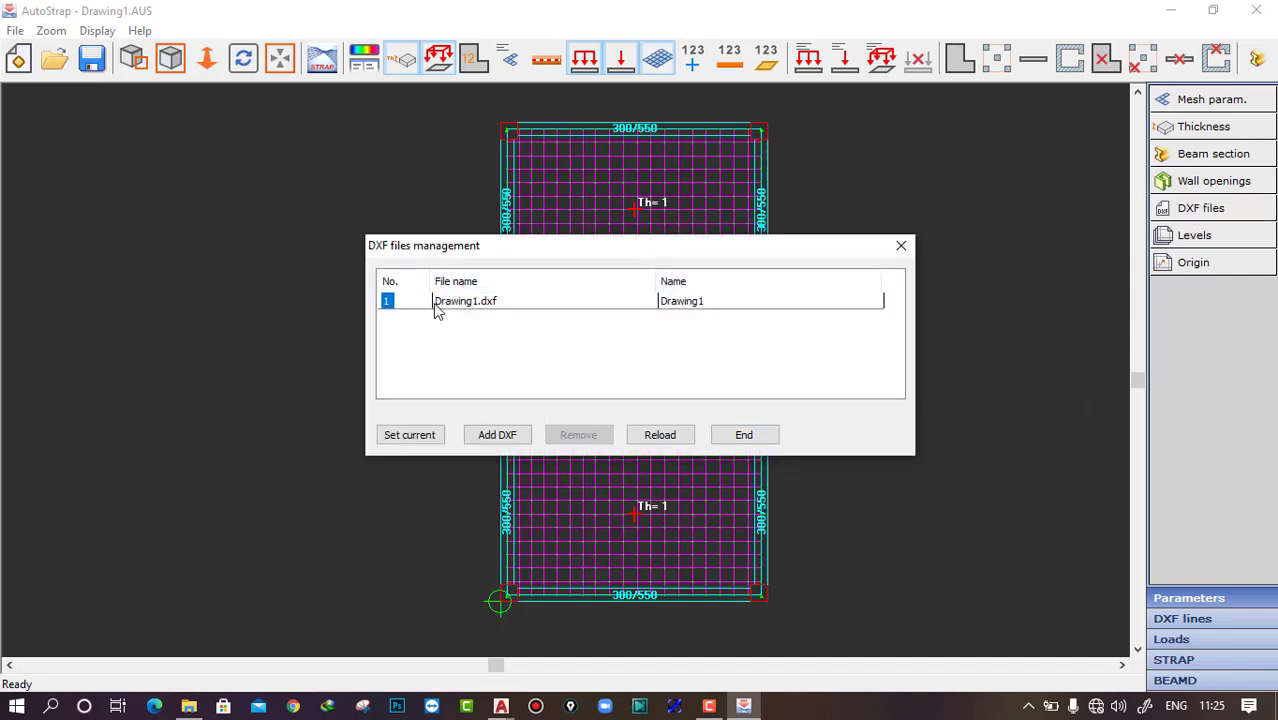
pyautogui.moveTo(468, 246); pyautogui.dragTo(851, 259)
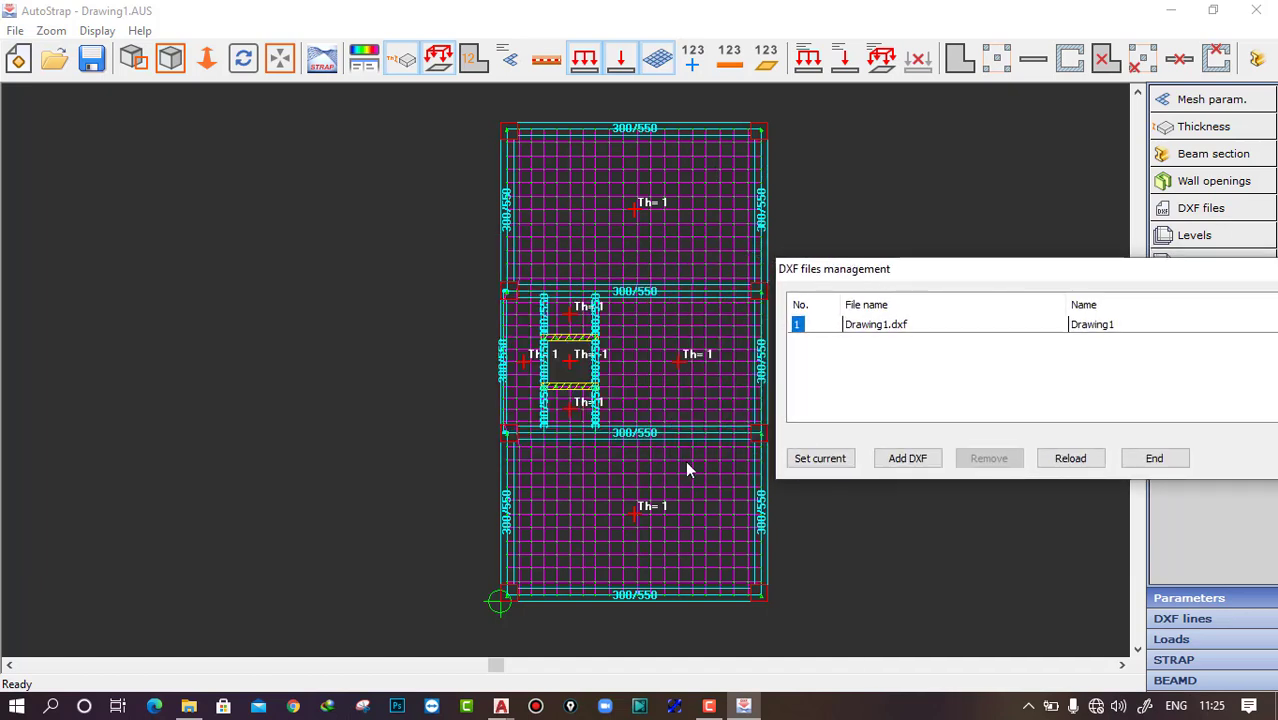
pyautogui.moveTo(895, 277); pyautogui.dragTo(775, 245)
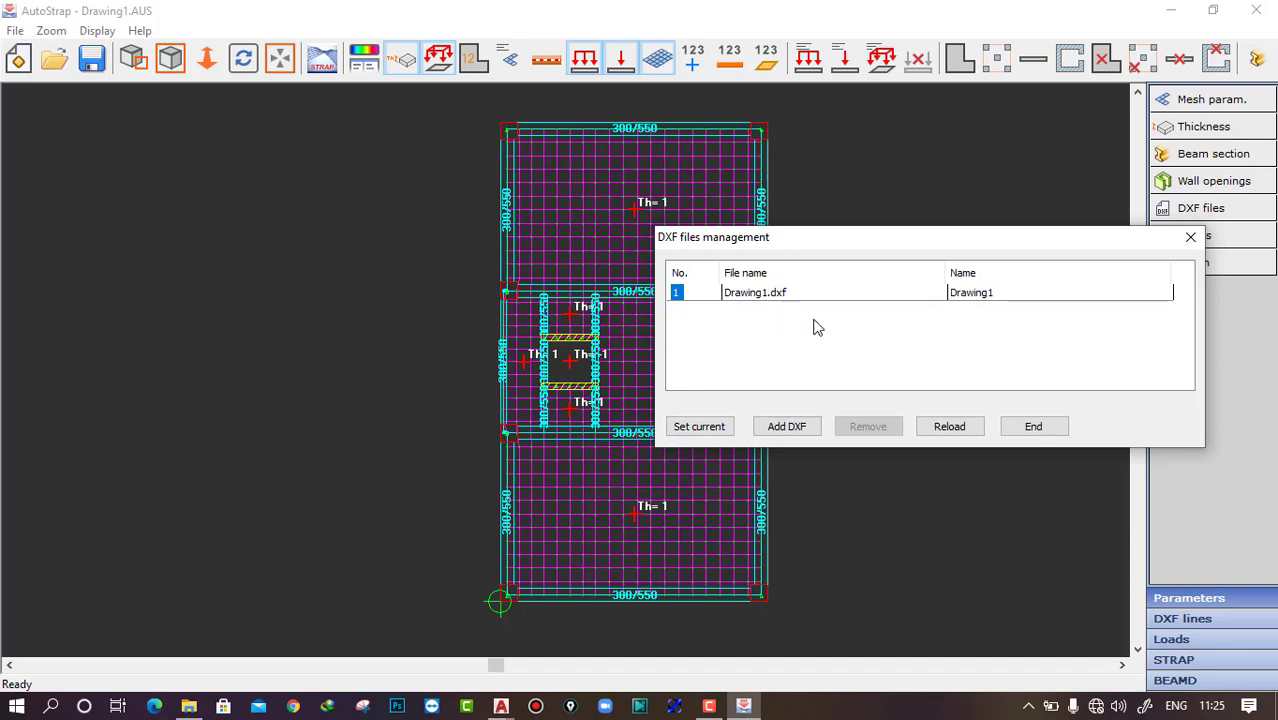
pyautogui.click(787, 427)
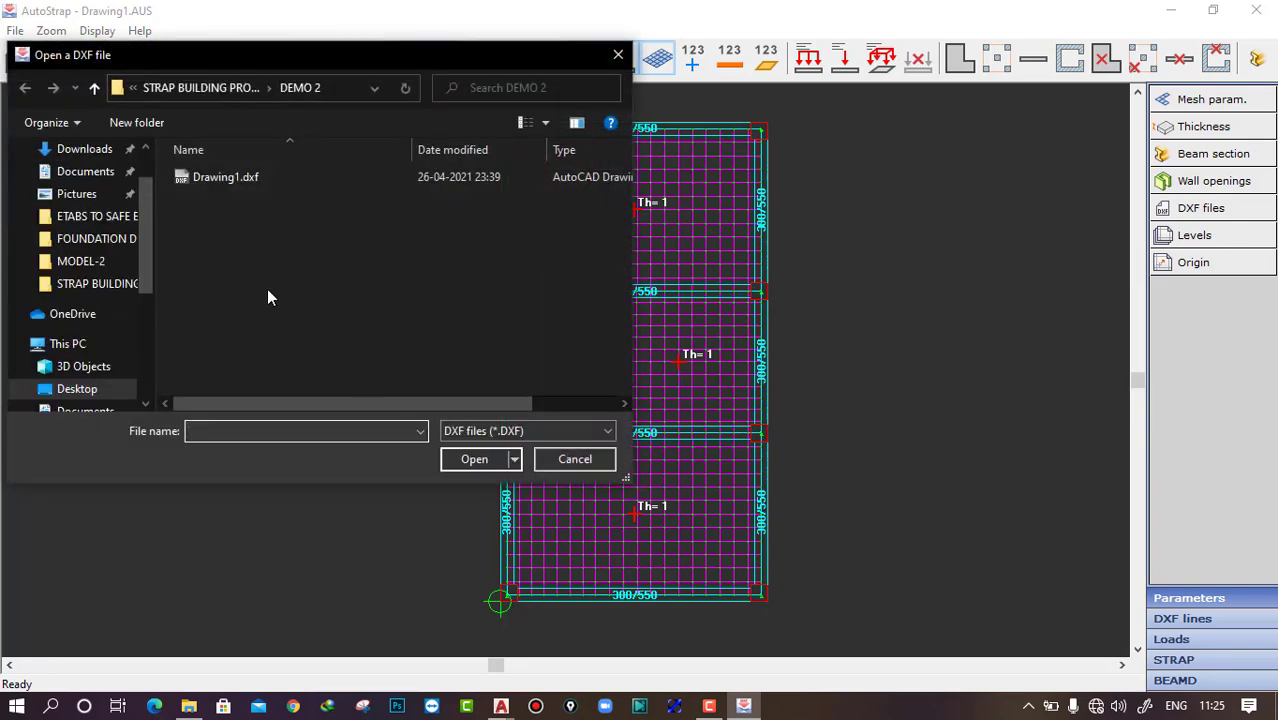
pyautogui.click(228, 177)
pyautogui.click(470, 462)
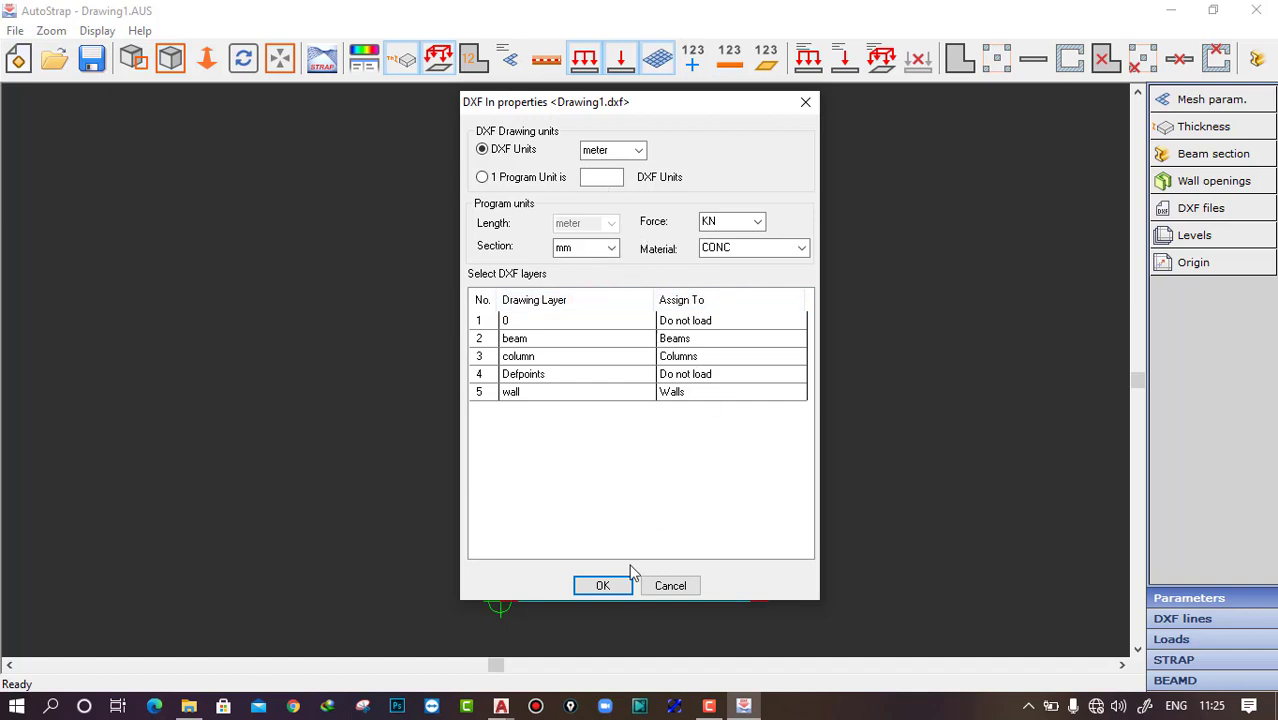
pyautogui.click(603, 586)
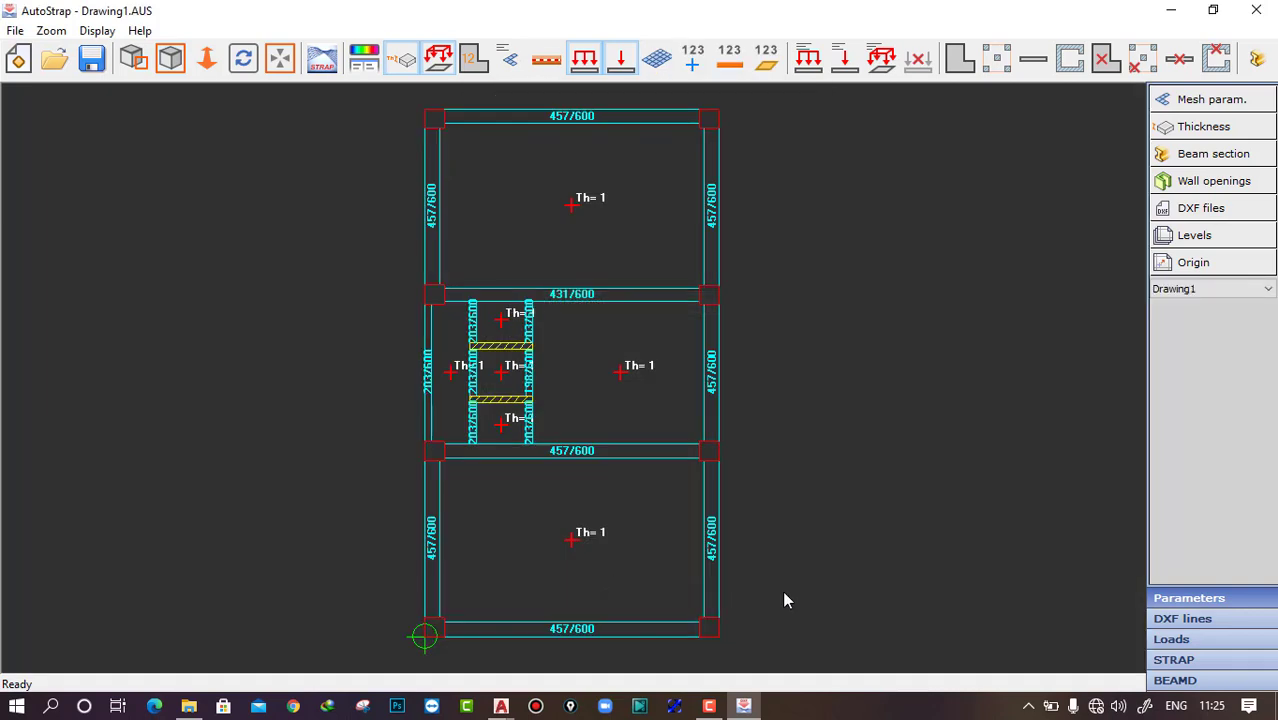
# Step: Switch between the two loaded Drawing1 plans to compare their beam sections
pyautogui.click(1185, 290)
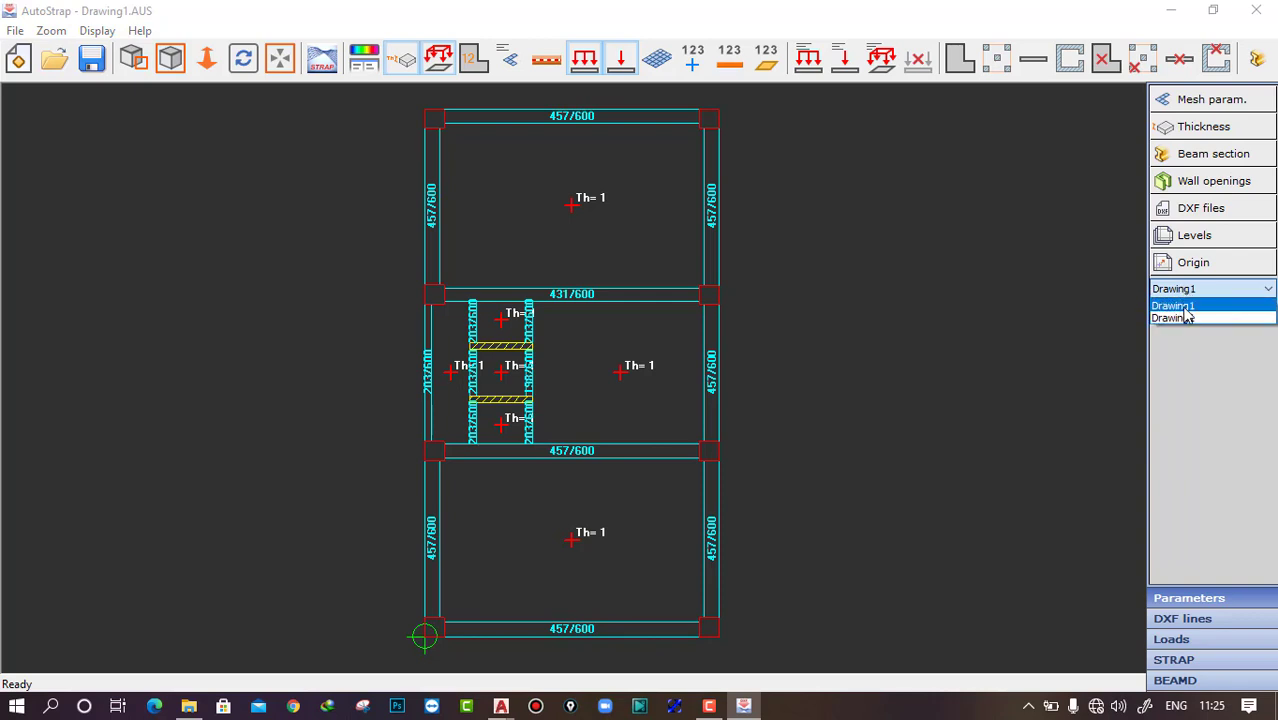
pyautogui.click(1185, 308)
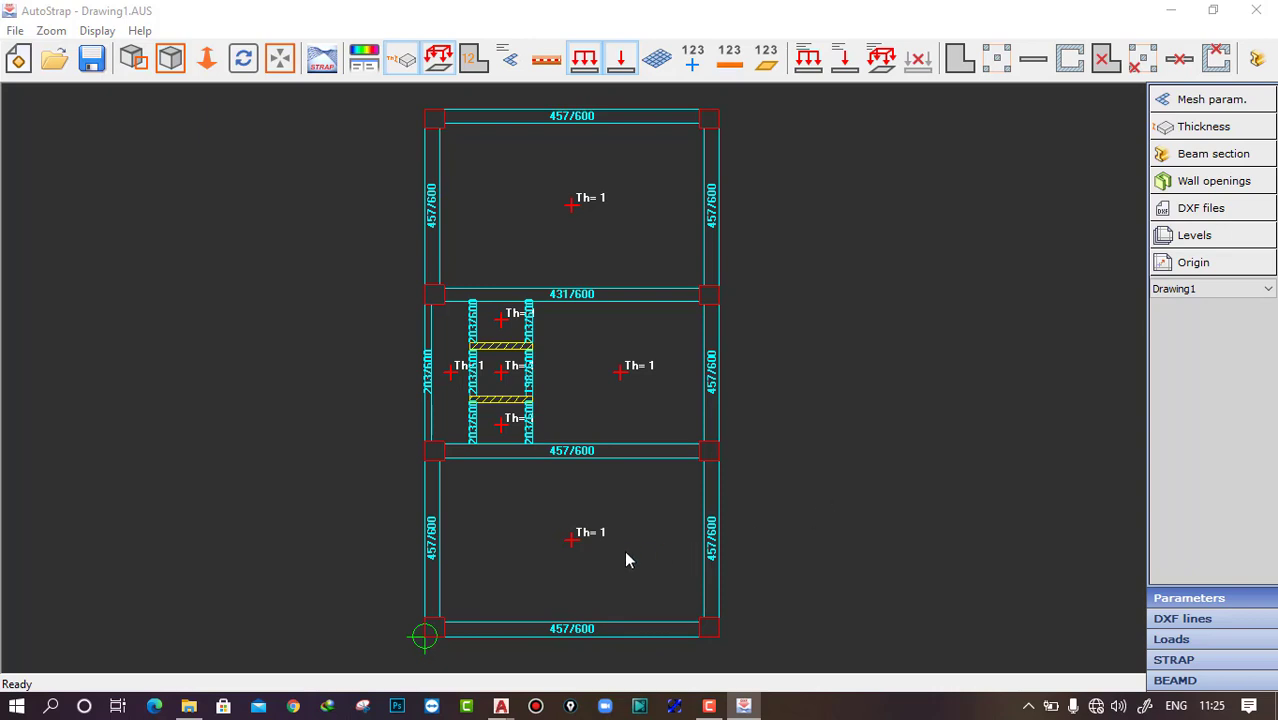
pyautogui.click(1201, 289)
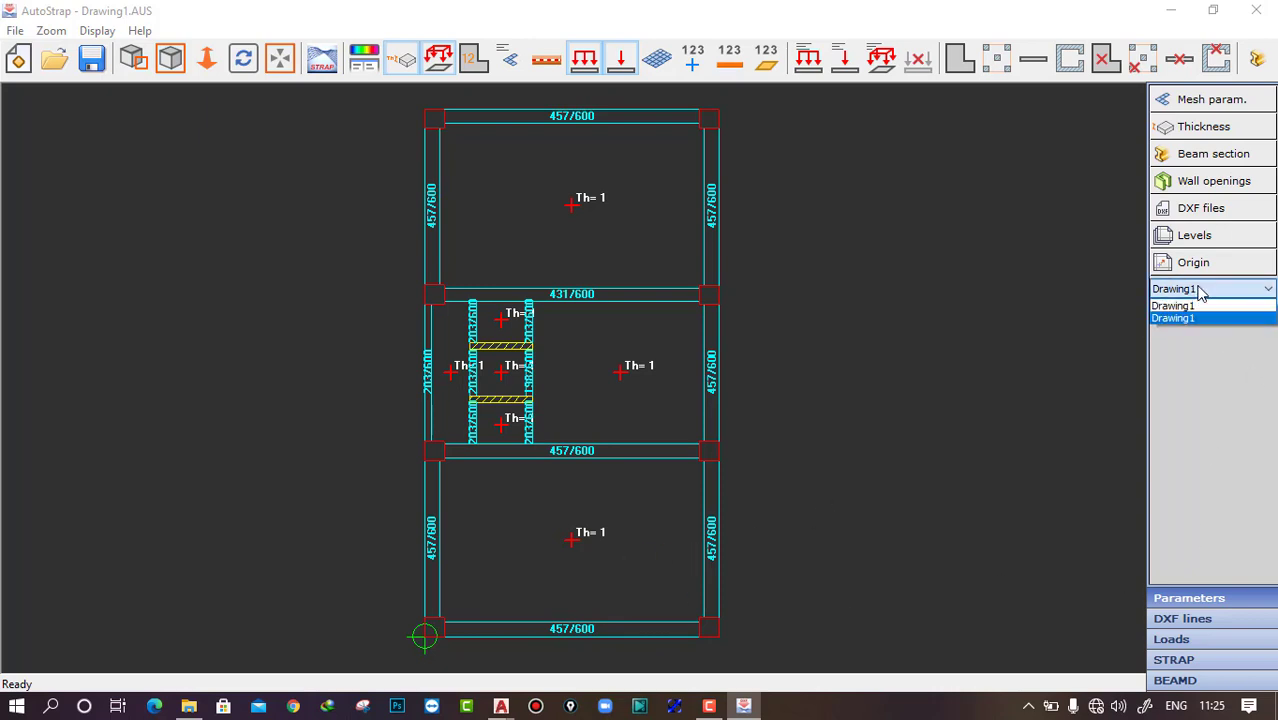
pyautogui.click(1185, 306)
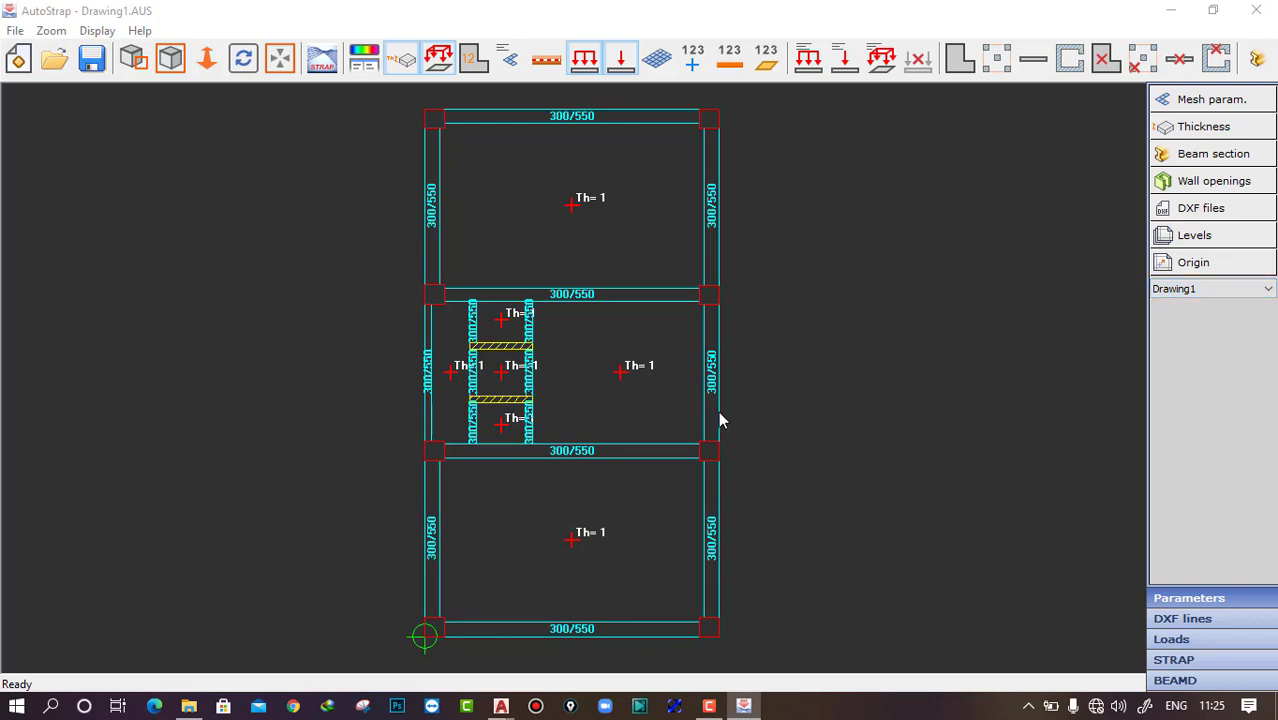
pyautogui.click(1218, 289)
pyautogui.click(1178, 322)
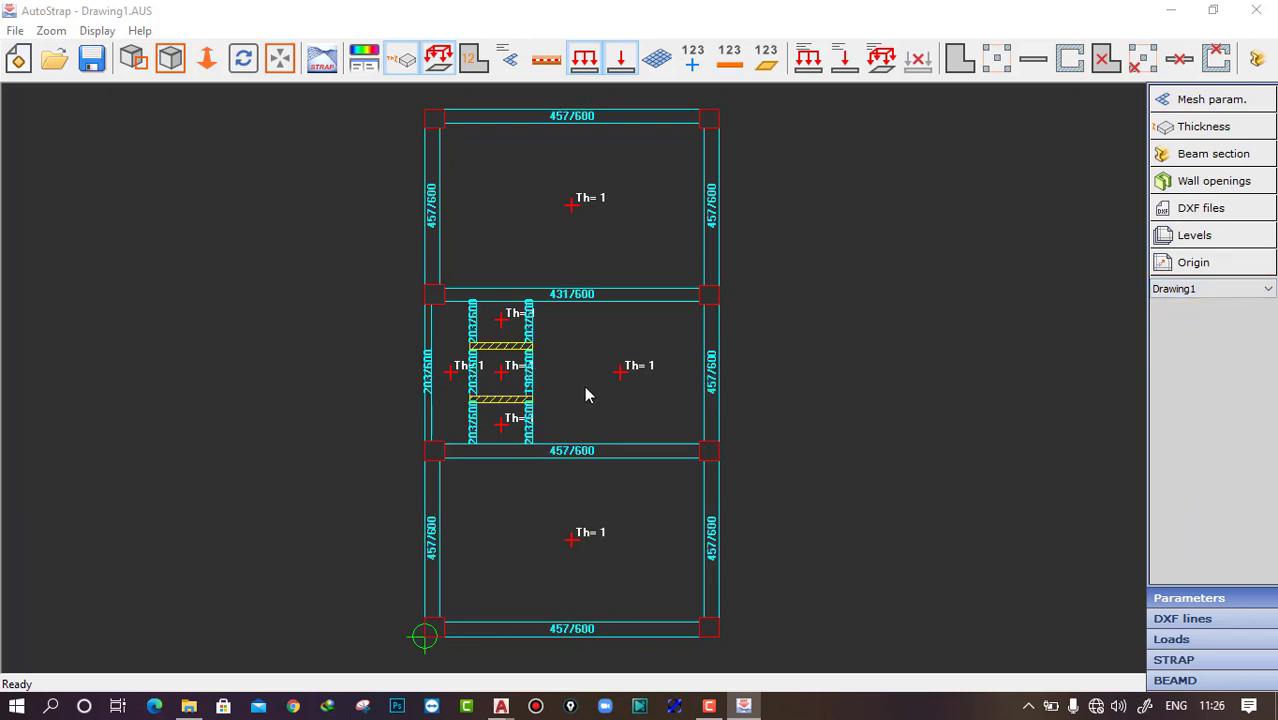
# Step: Display the element mesh and compare the space between the core walls in both plans, finishing on the second plan
pyautogui.click(658, 61)
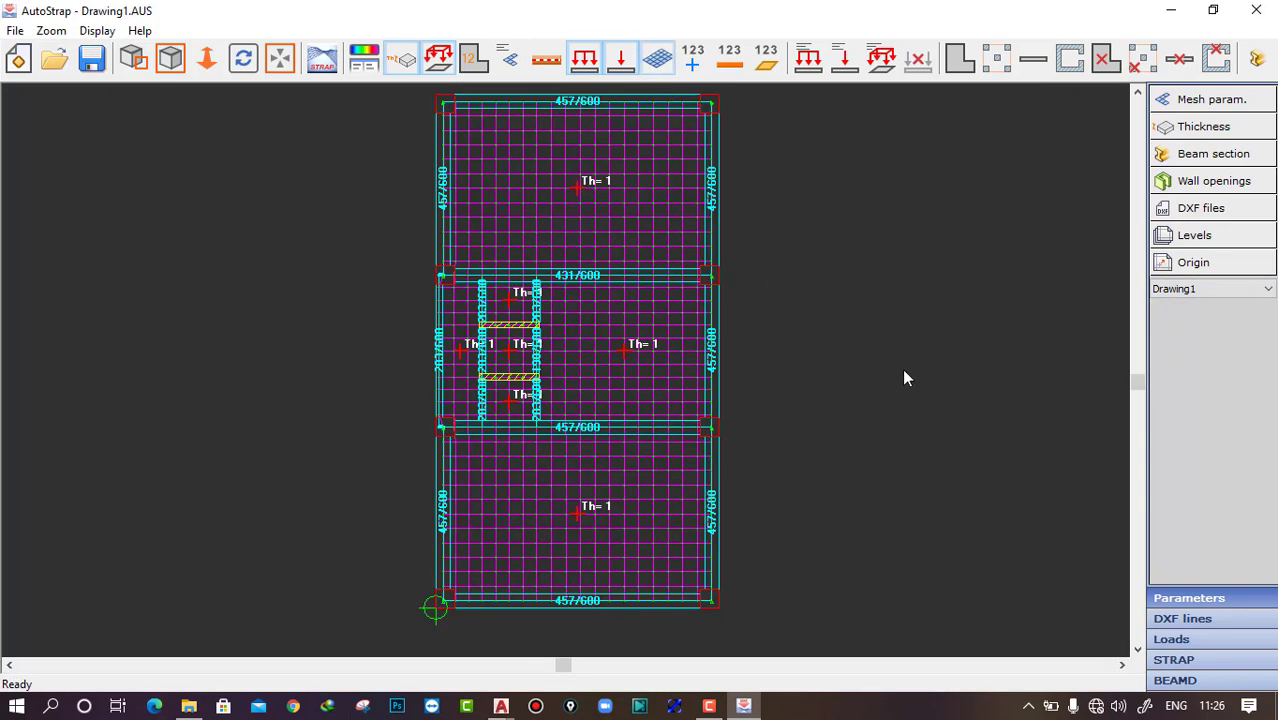
pyautogui.click(1212, 288)
pyautogui.scroll(1, 495, 372)
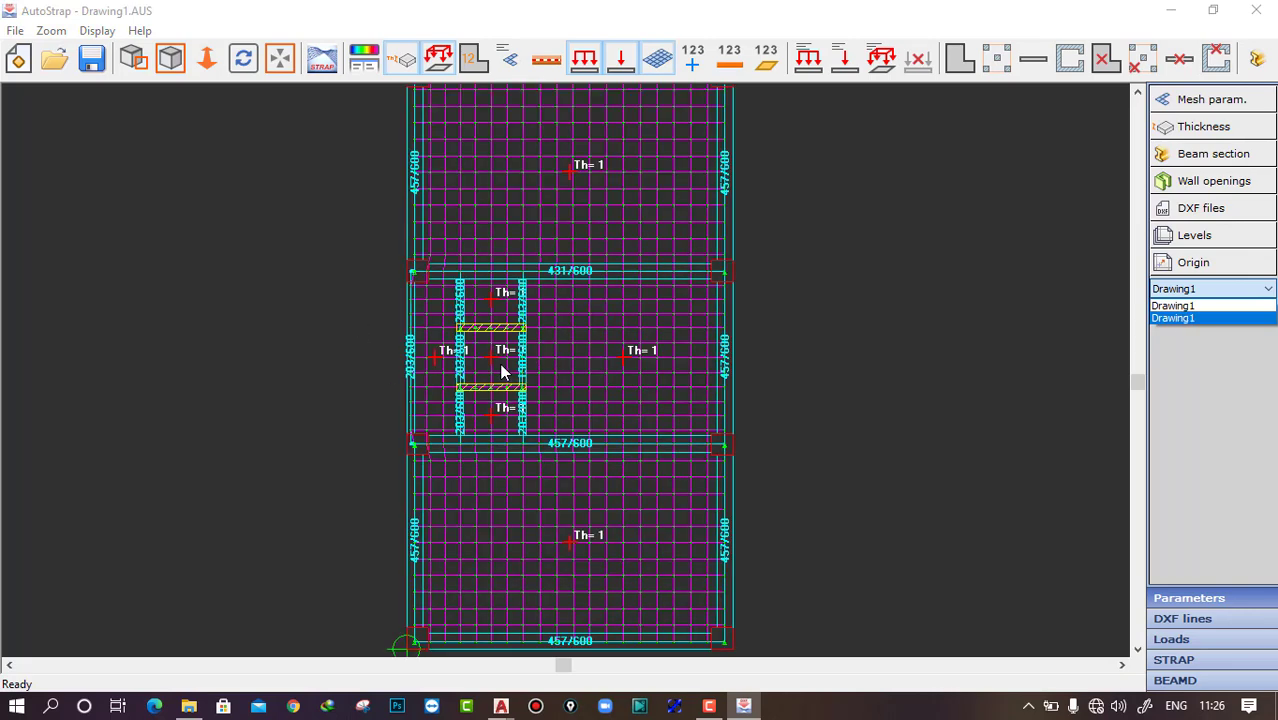
pyautogui.scroll(1, 507, 366)
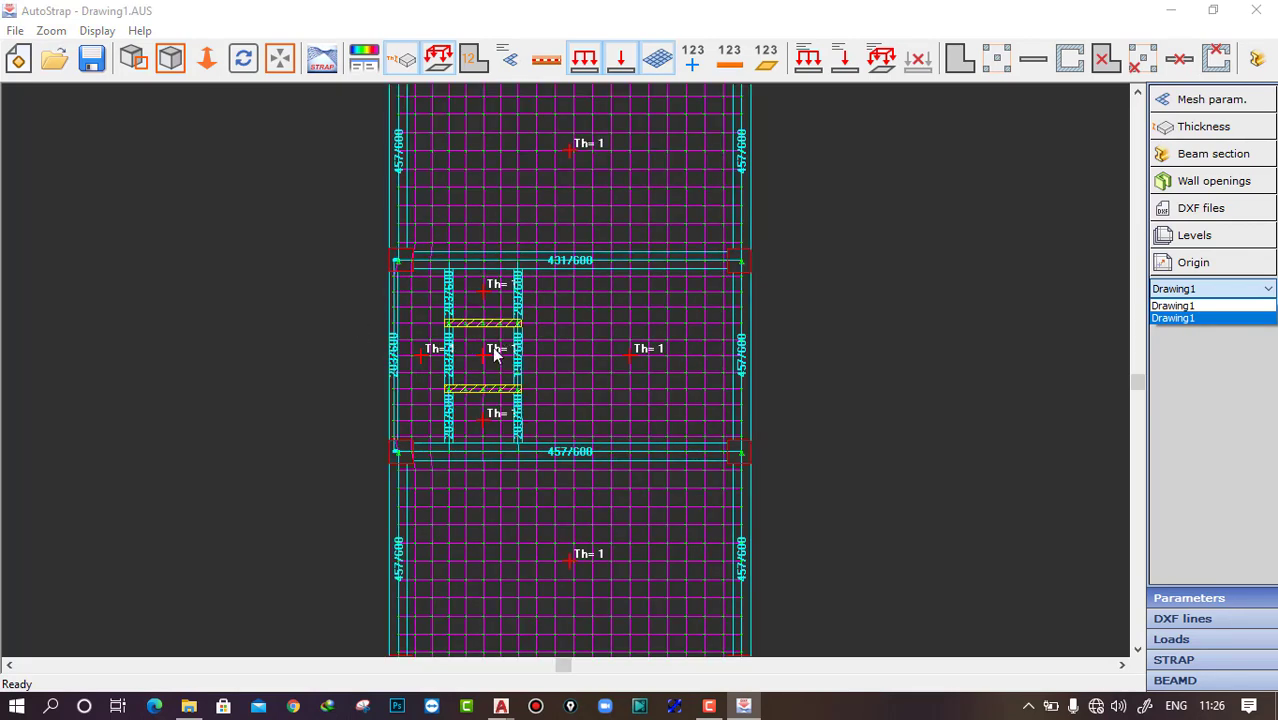
pyautogui.scroll(1, 474, 356)
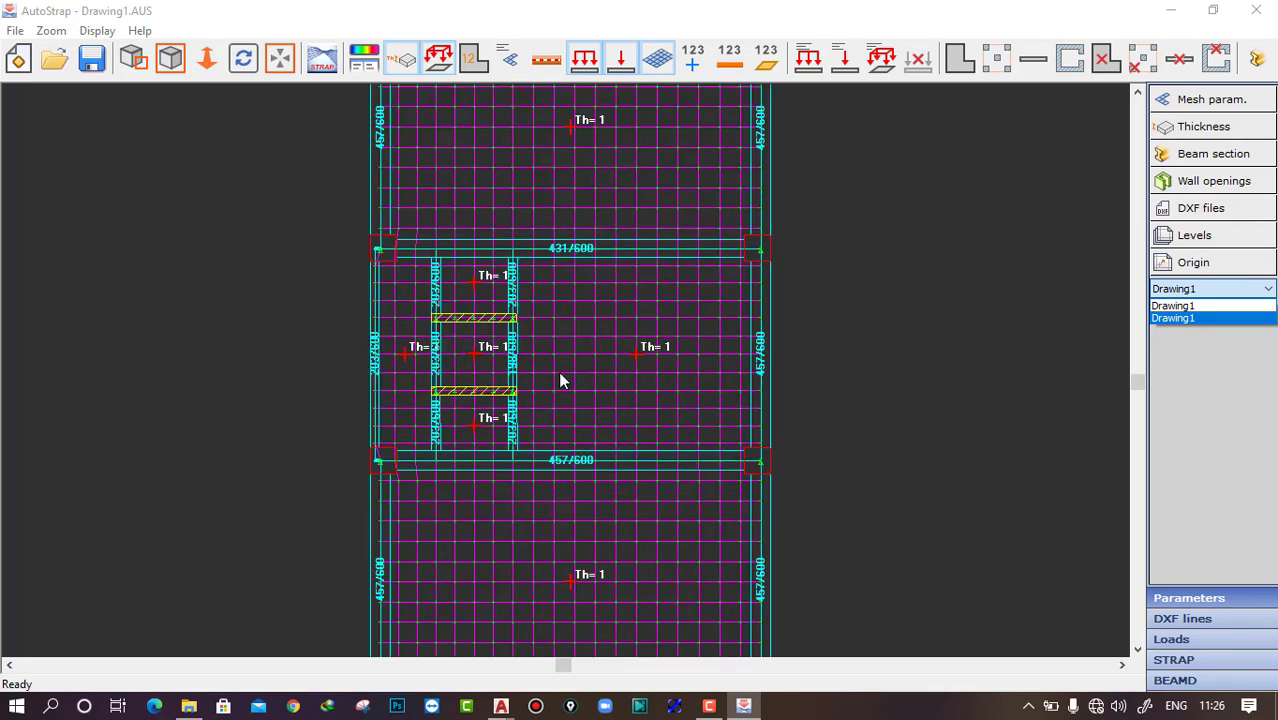
pyautogui.click(1186, 317)
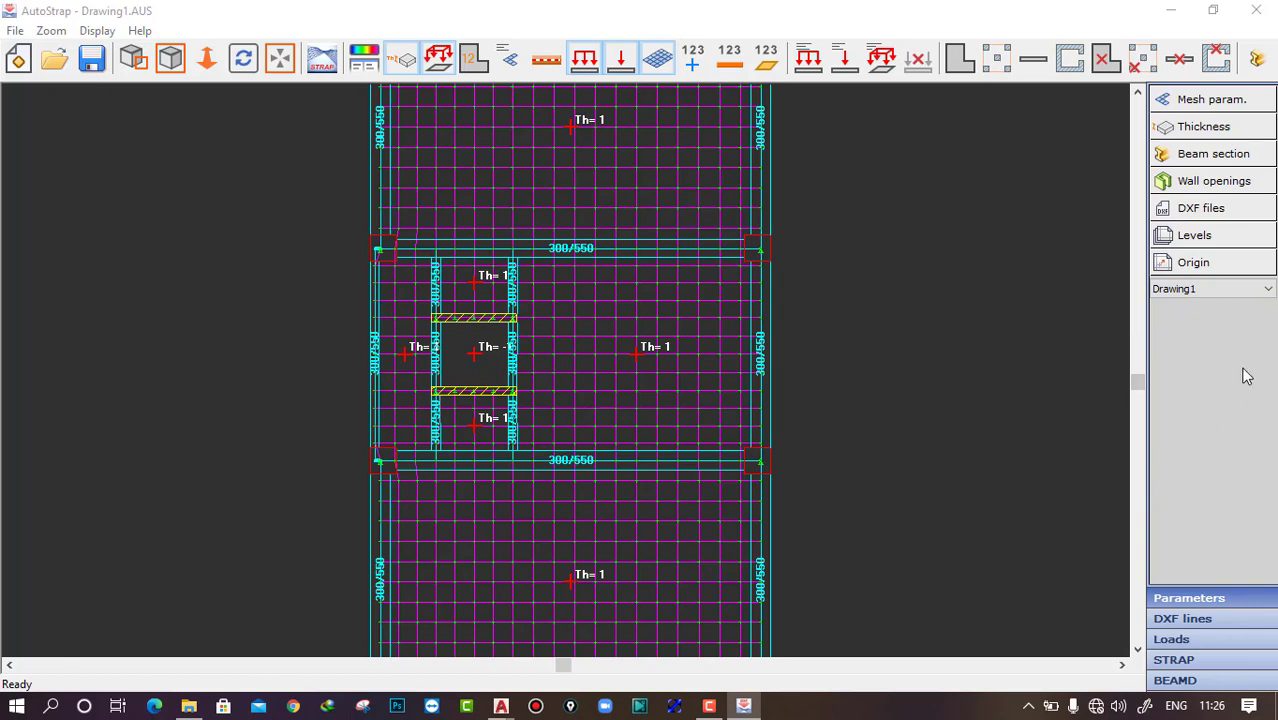
pyautogui.click(1190, 292)
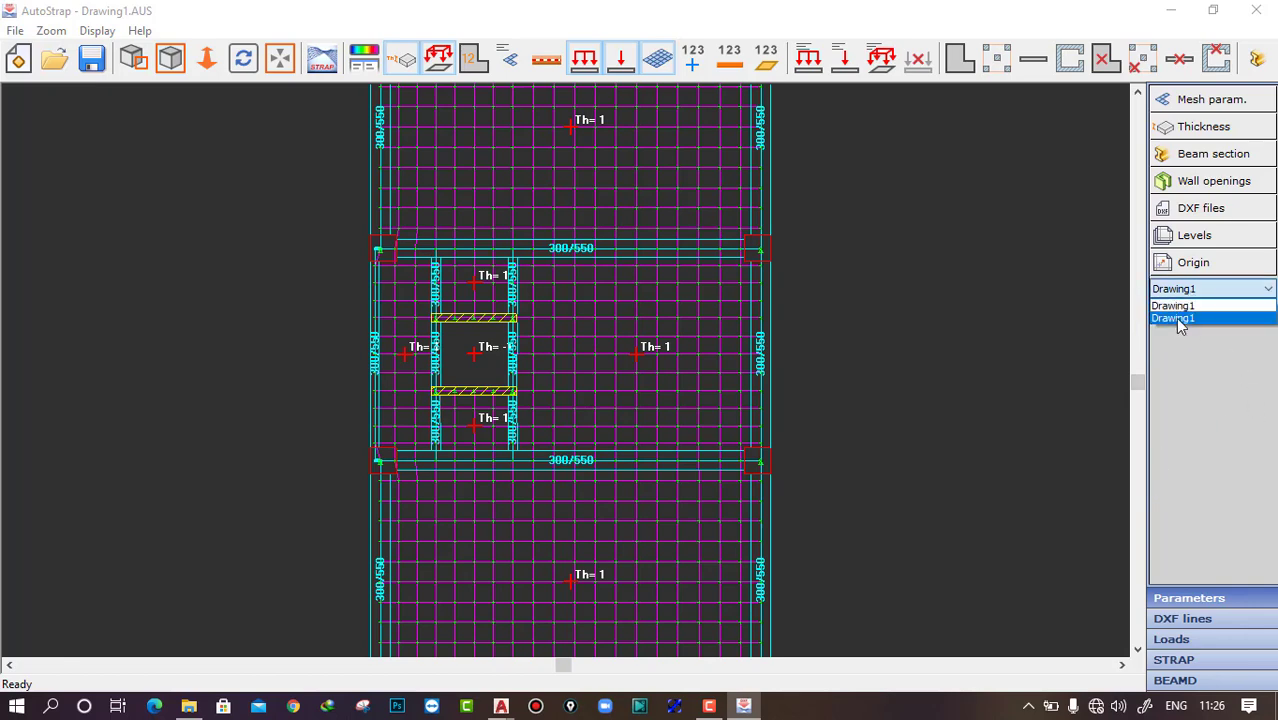
pyautogui.click(1186, 318)
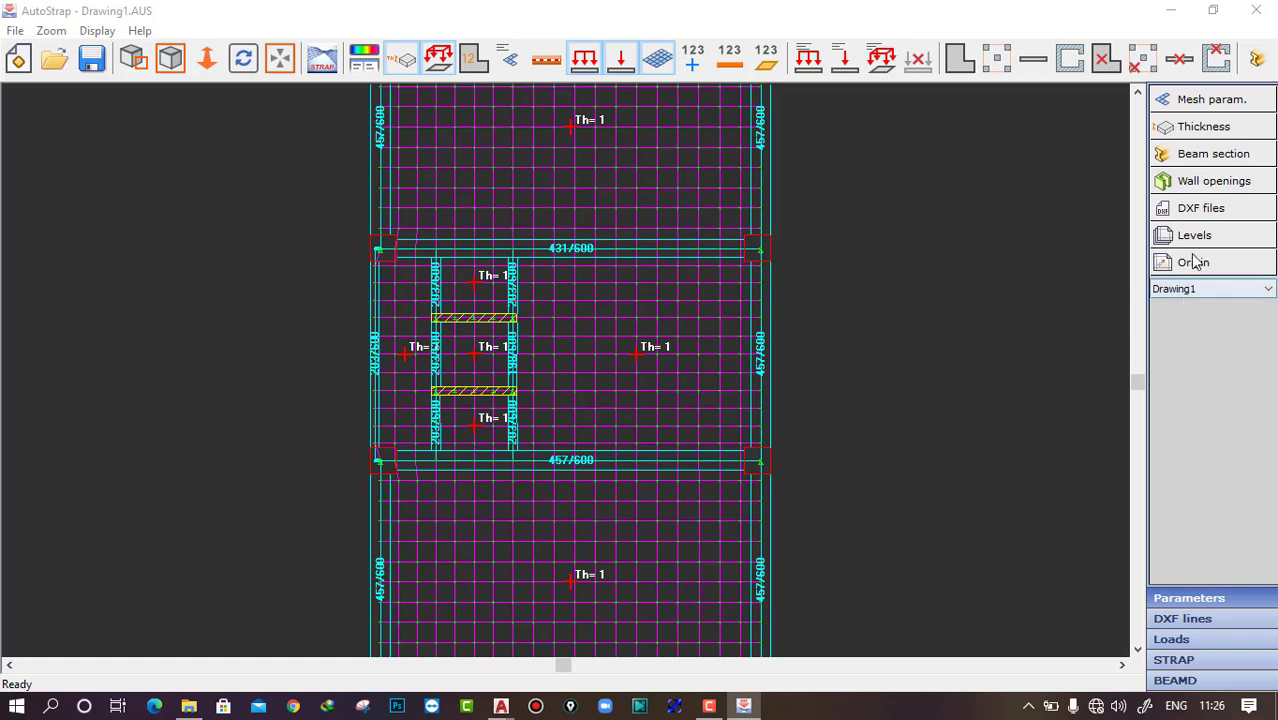
# Step: Define a rectangular section 300 mm wide and 550 mm high for all beams of the second plan
pyautogui.scroll(-3, 734, 406)
pyautogui.moveTo(769, 388)
pyautogui.mouseDown(button='middle')
pyautogui.moveTo(829, 380)
pyautogui.moveTo(797, 405)
pyautogui.mouseUp(button='middle')
pyautogui.scroll(-1, 832, 376)
pyautogui.click(1207, 158)
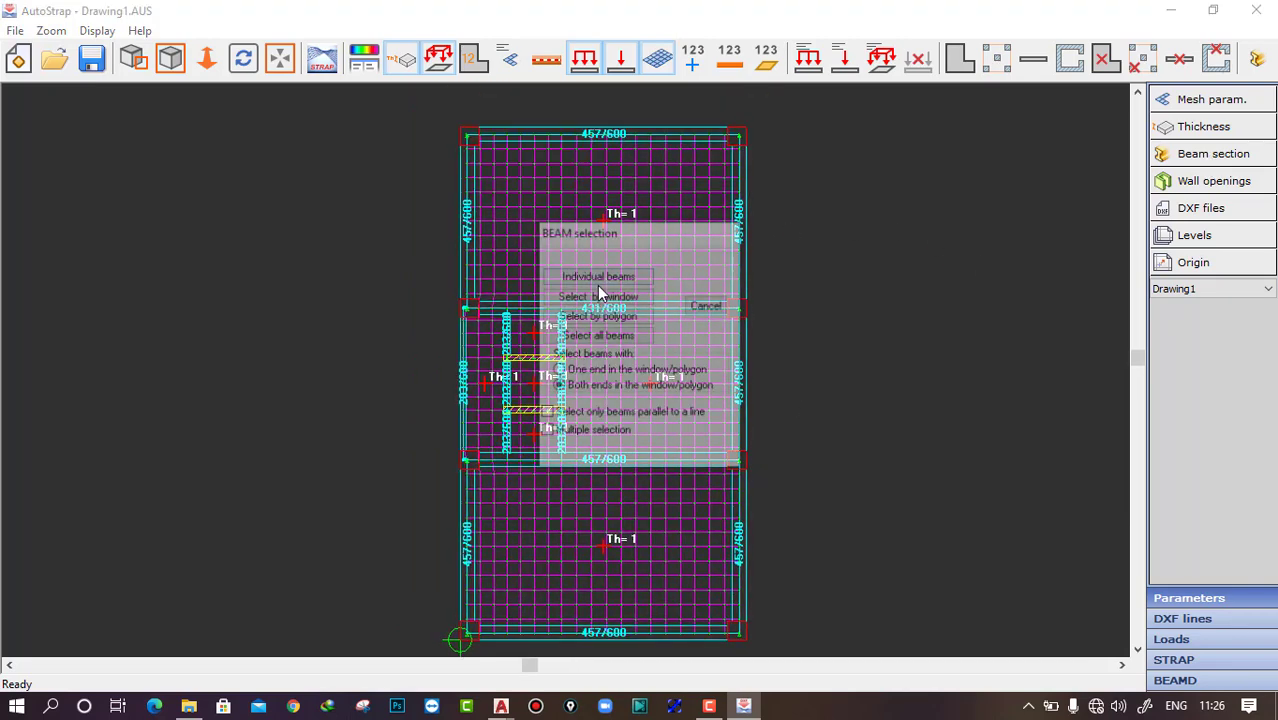
pyautogui.click(603, 337)
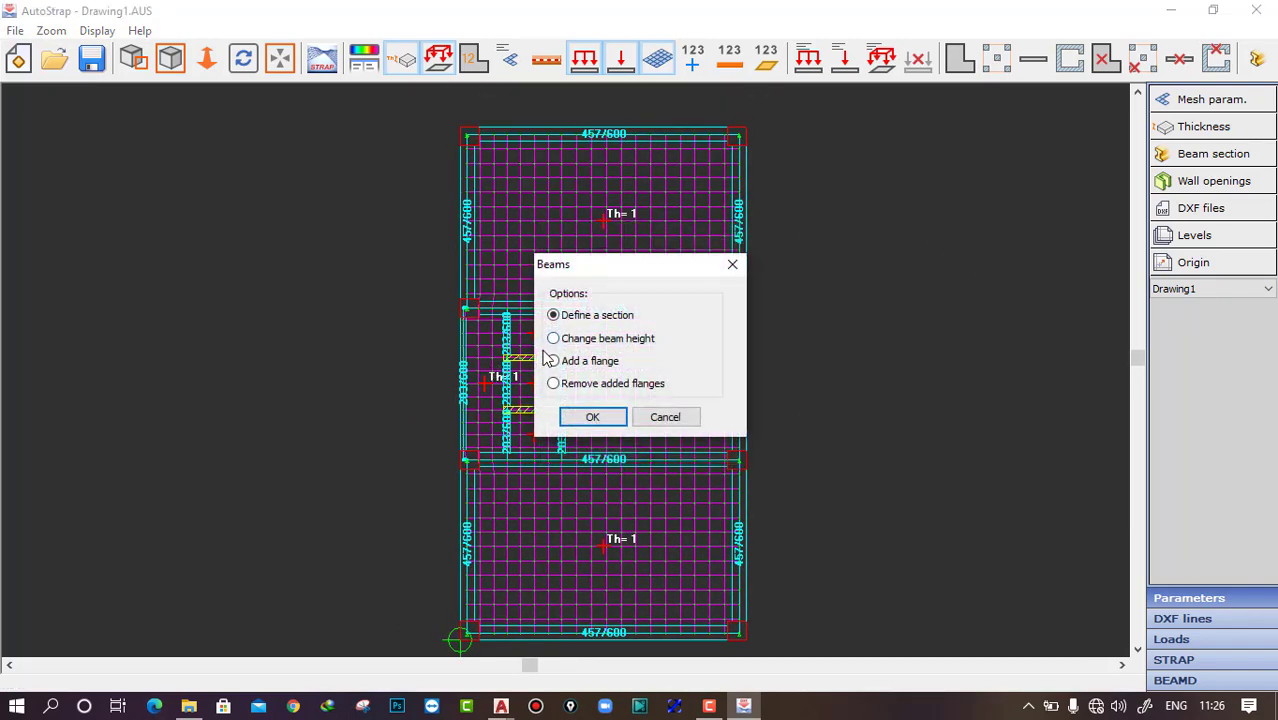
pyautogui.click(589, 417)
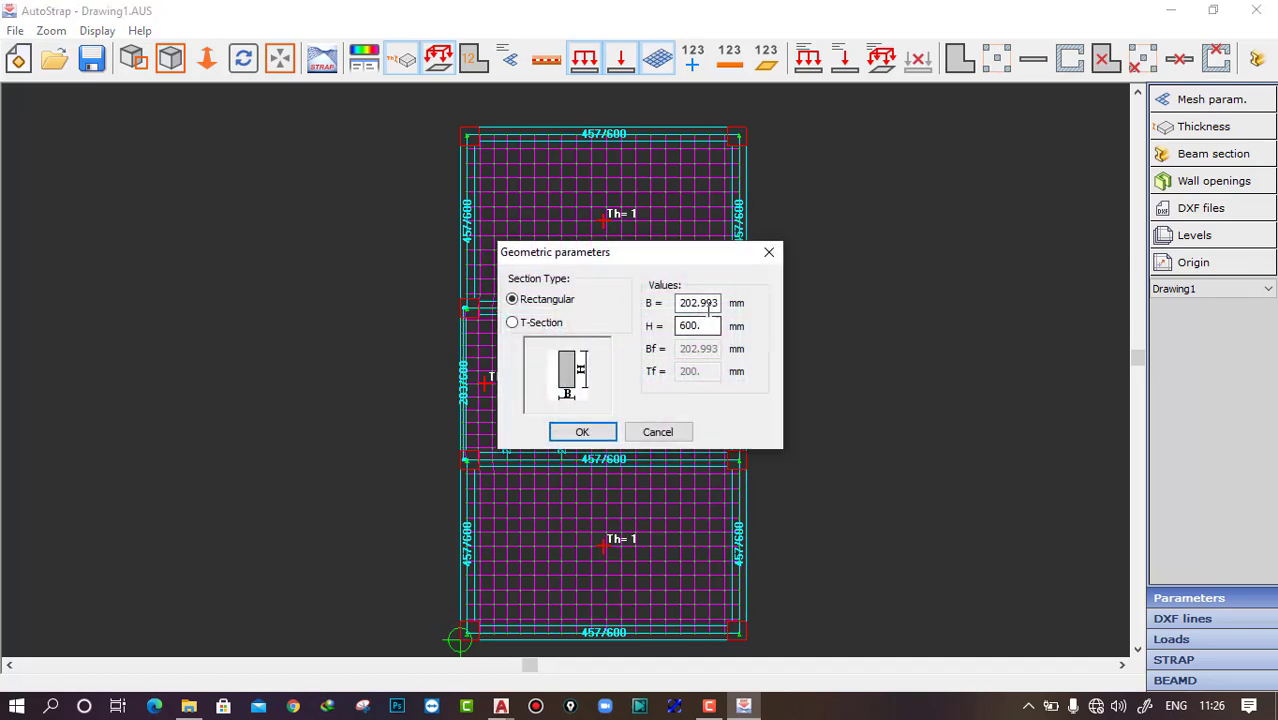
pyautogui.write('300')
pyautogui.press('Tab')
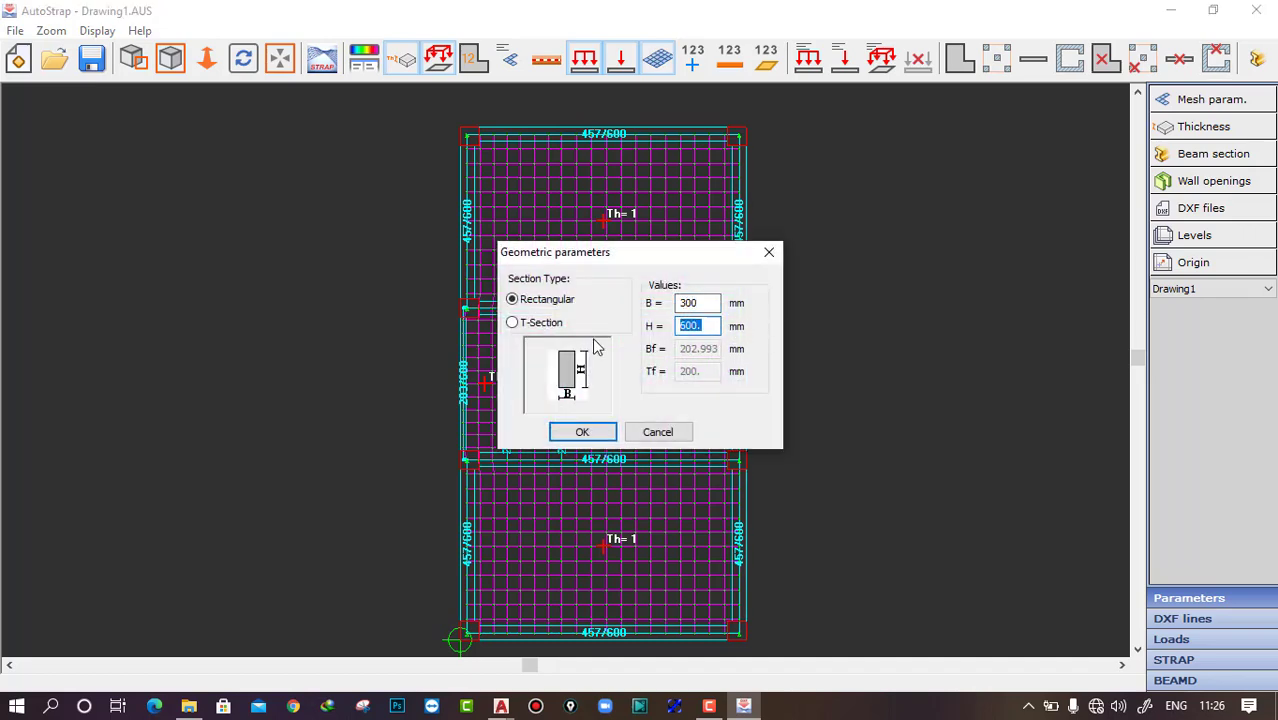
pyautogui.write('550')
pyautogui.click(580, 436)
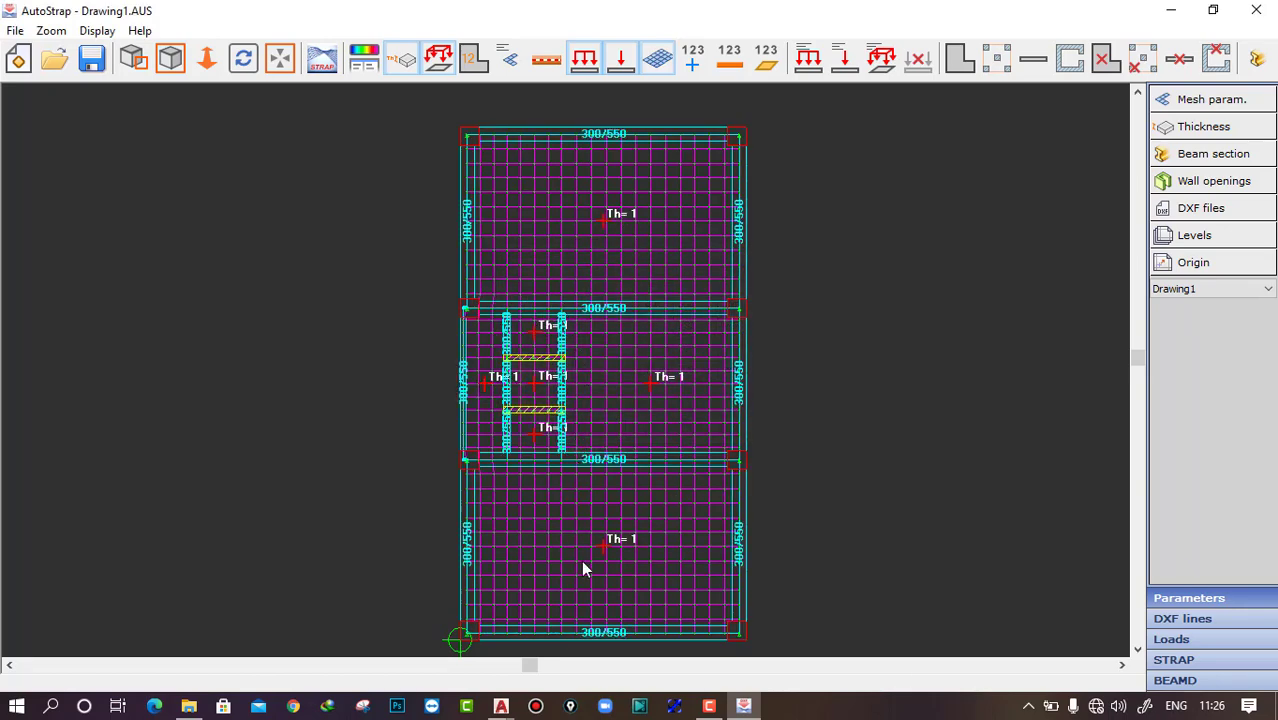
# Step: In the model levels, switch level 5 between the two Drawing1 plans, ending on the first one
pyautogui.scroll(-1, 620, 591)
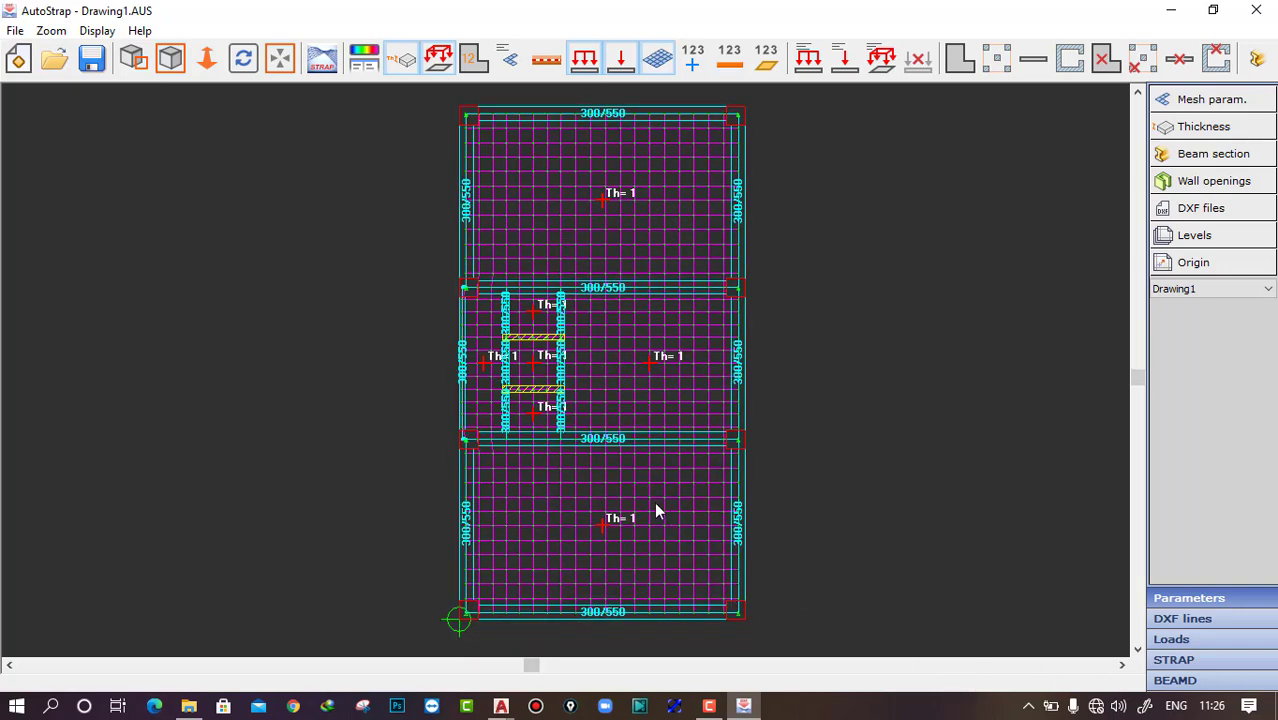
pyautogui.scroll(3, 608, 348)
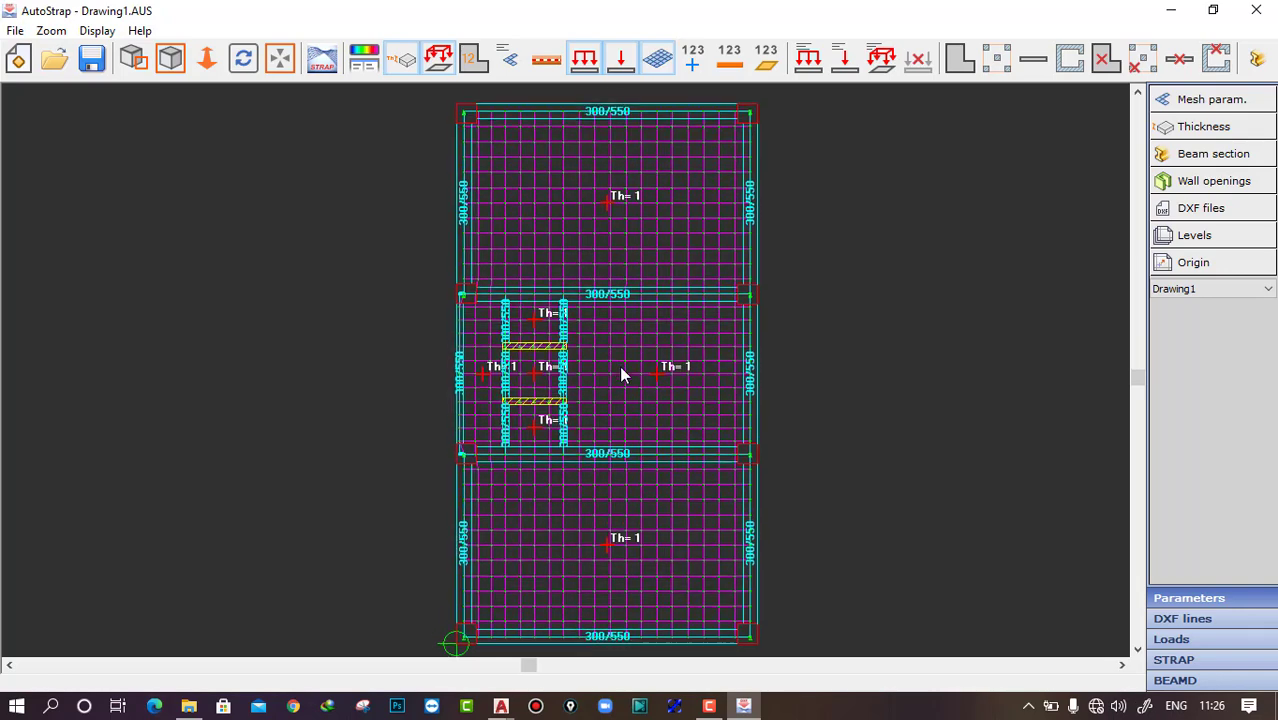
pyautogui.scroll(-2, 629, 375)
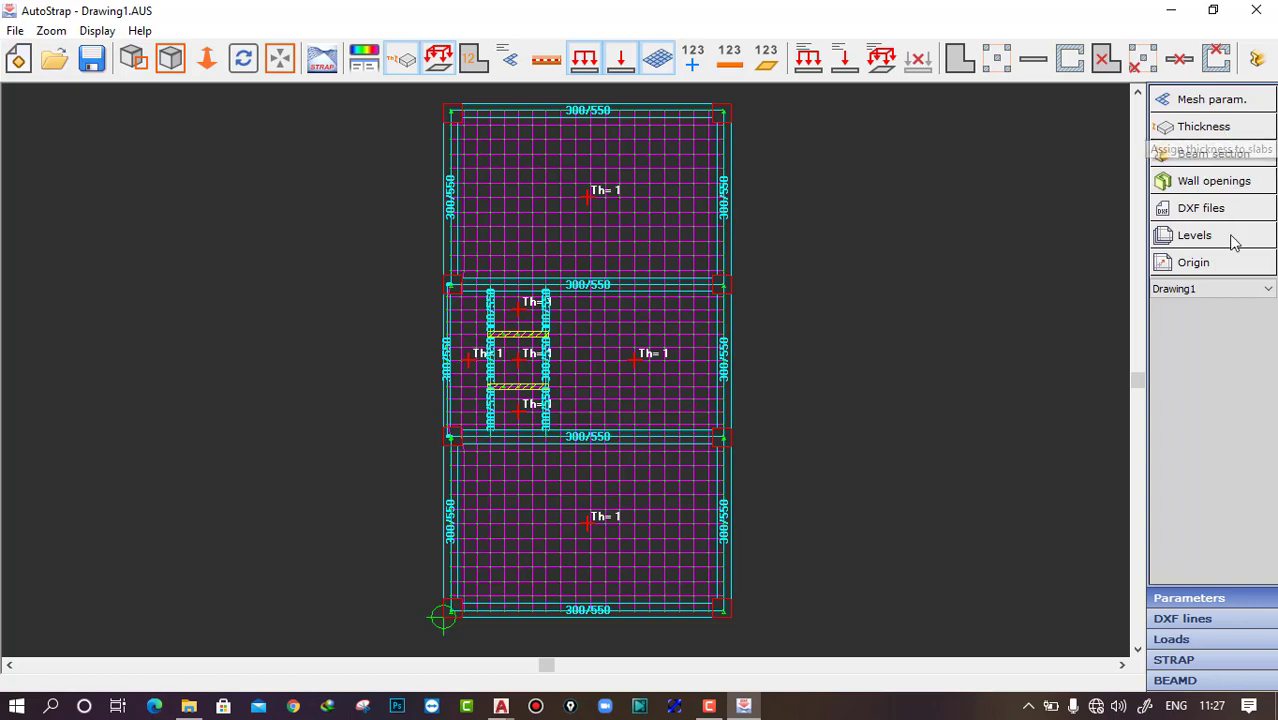
pyautogui.click(1190, 235)
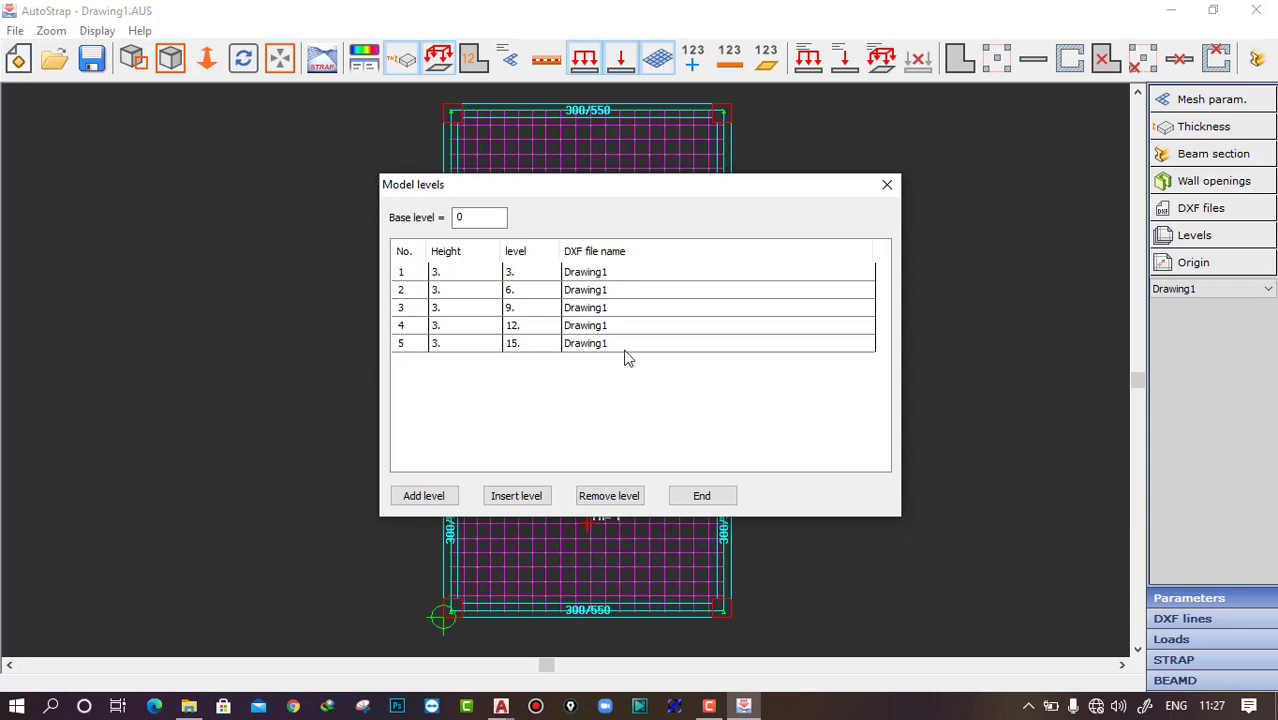
pyautogui.moveTo(440, 186); pyautogui.dragTo(653, 173)
pyautogui.click(815, 331)
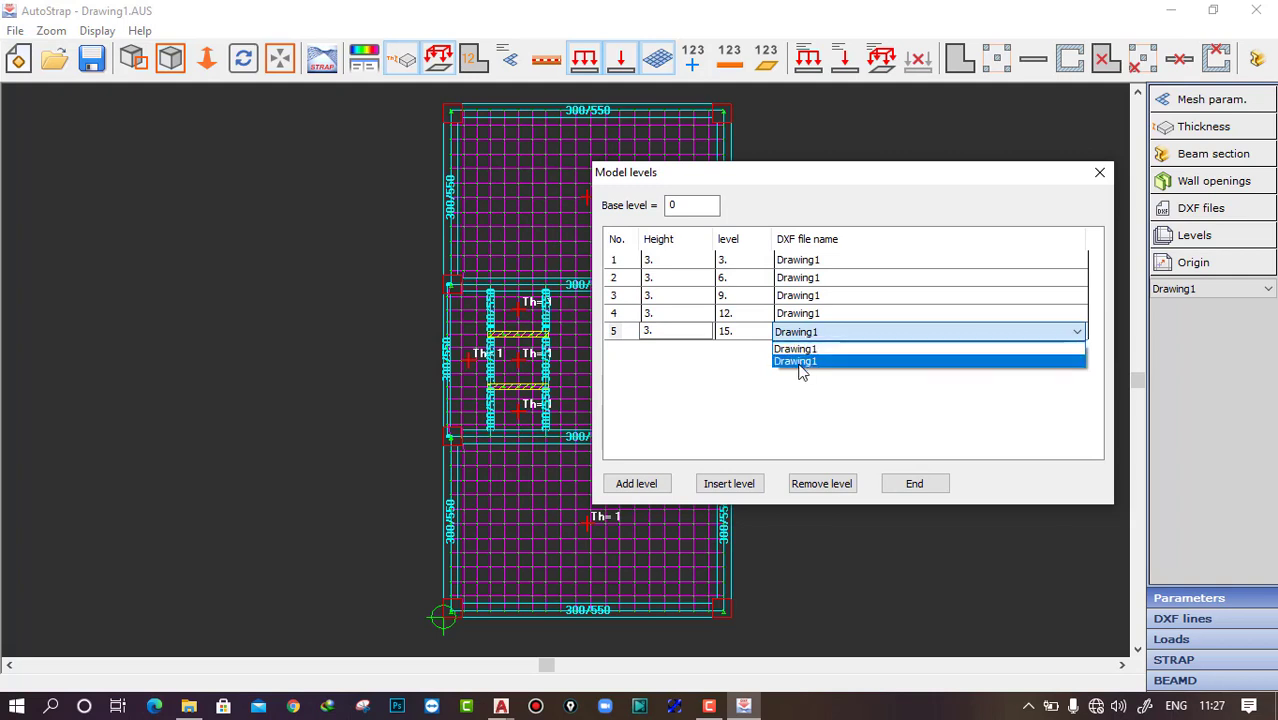
pyautogui.click(803, 364)
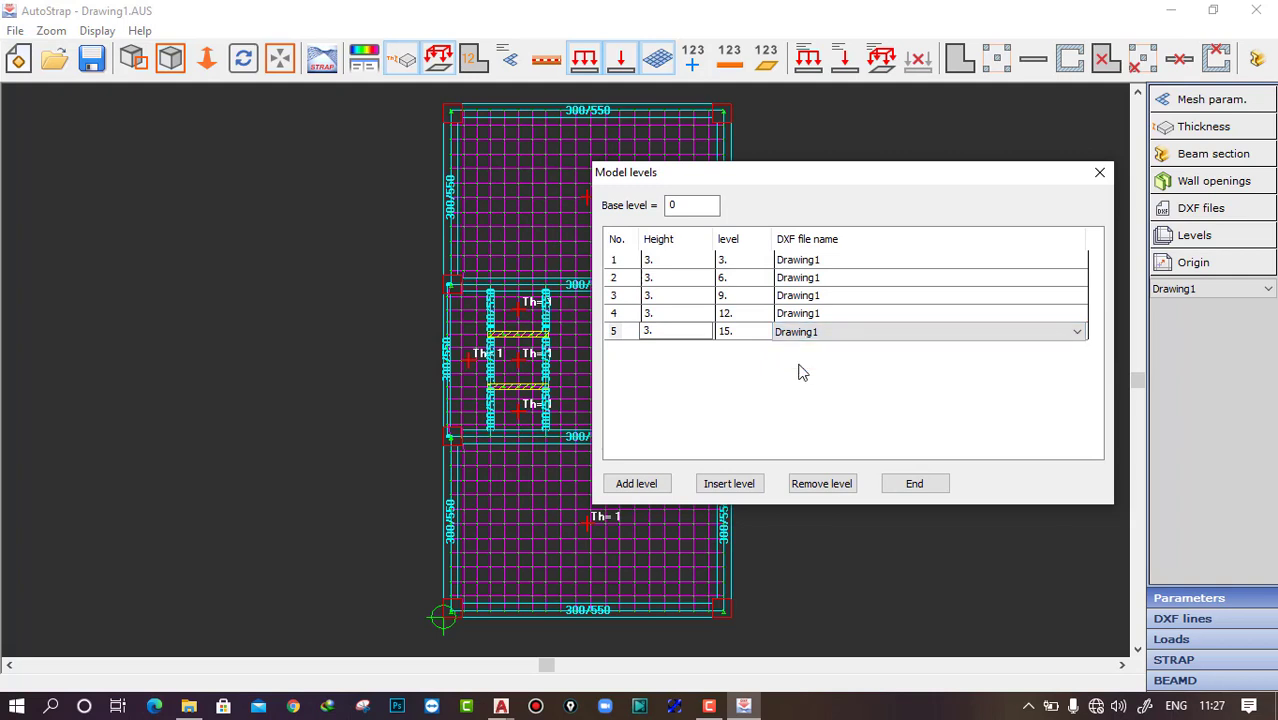
pyautogui.click(800, 336)
pyautogui.click(815, 348)
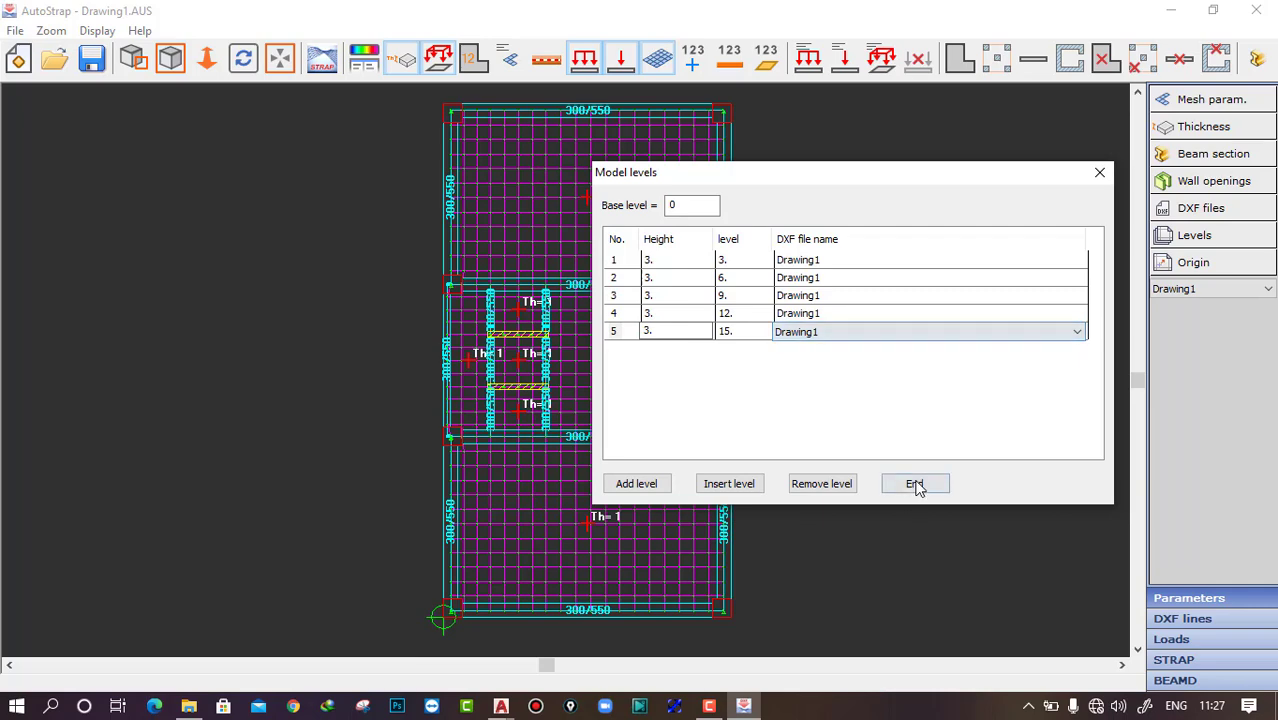
pyautogui.click(1099, 172)
# Step: Switch between the two Drawing1 plans to compare the mesh between the core walls, ending on the second plan
pyautogui.click(1205, 289)
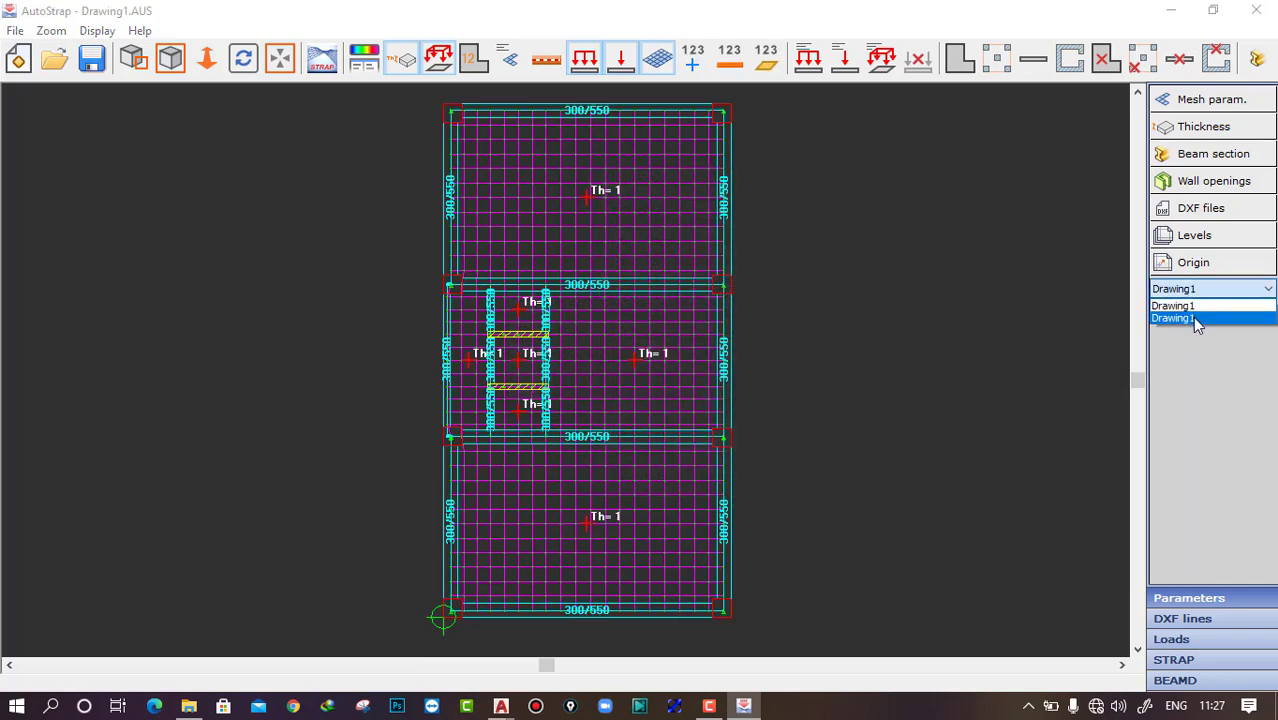
pyautogui.click(1190, 317)
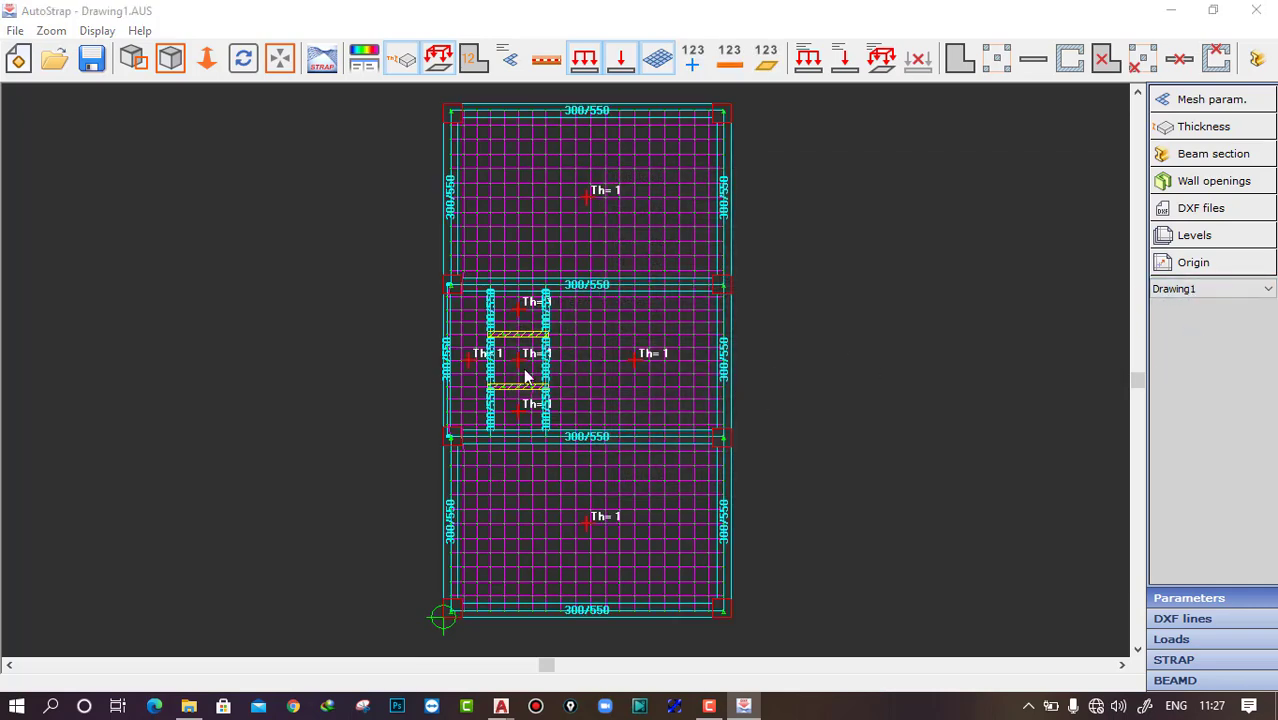
pyautogui.click(1186, 290)
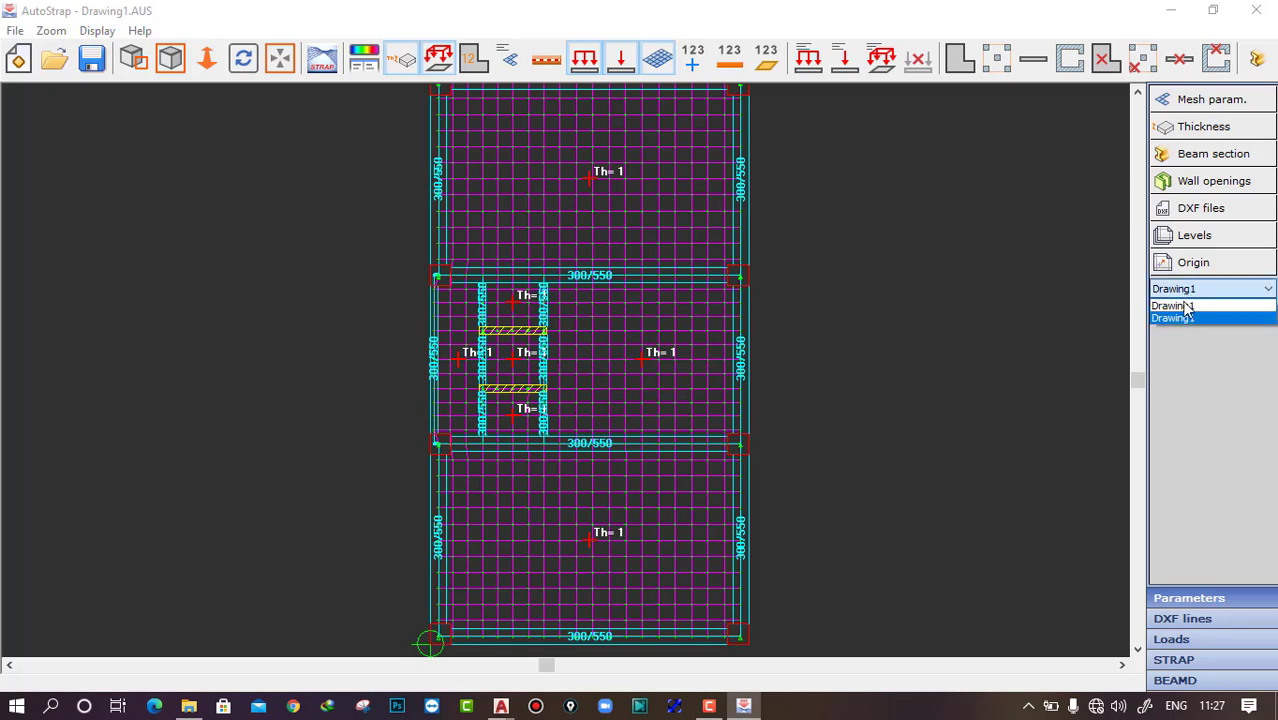
pyautogui.click(1190, 317)
pyautogui.click(1241, 288)
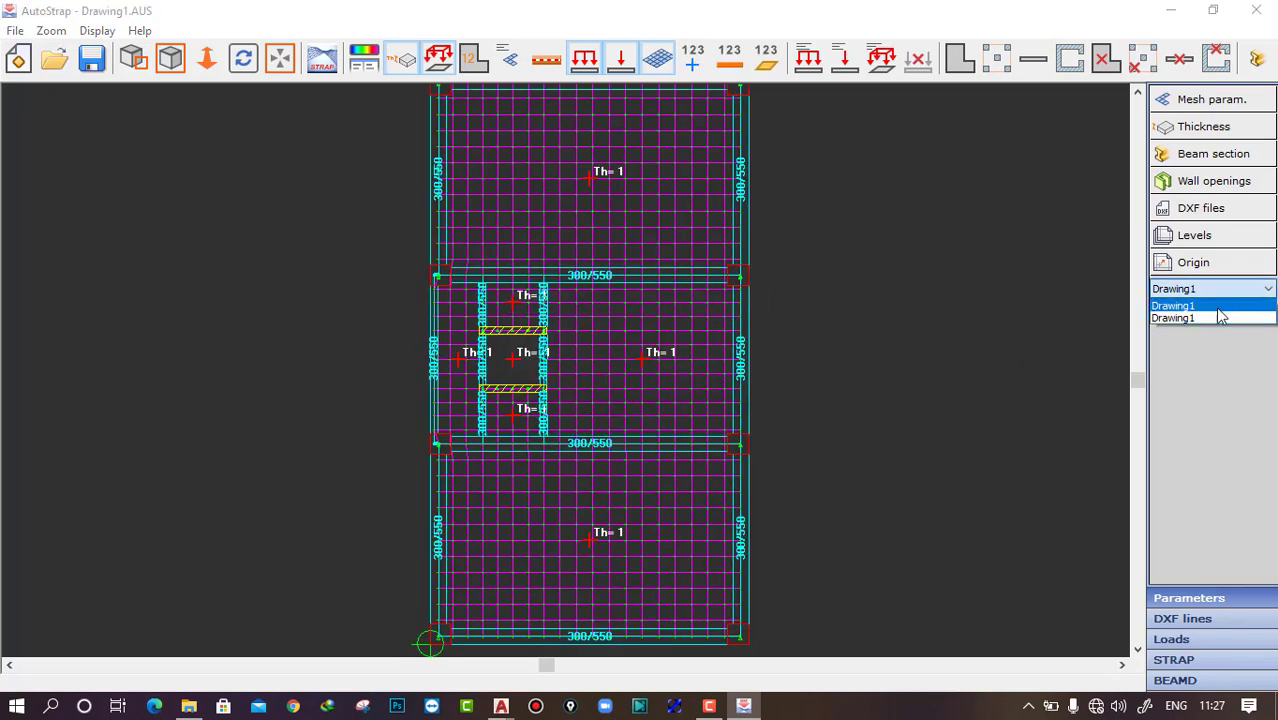
pyautogui.click(1189, 317)
# Step: Assign the second Drawing1 plan to level 5 in the model levels
pyautogui.click(1190, 236)
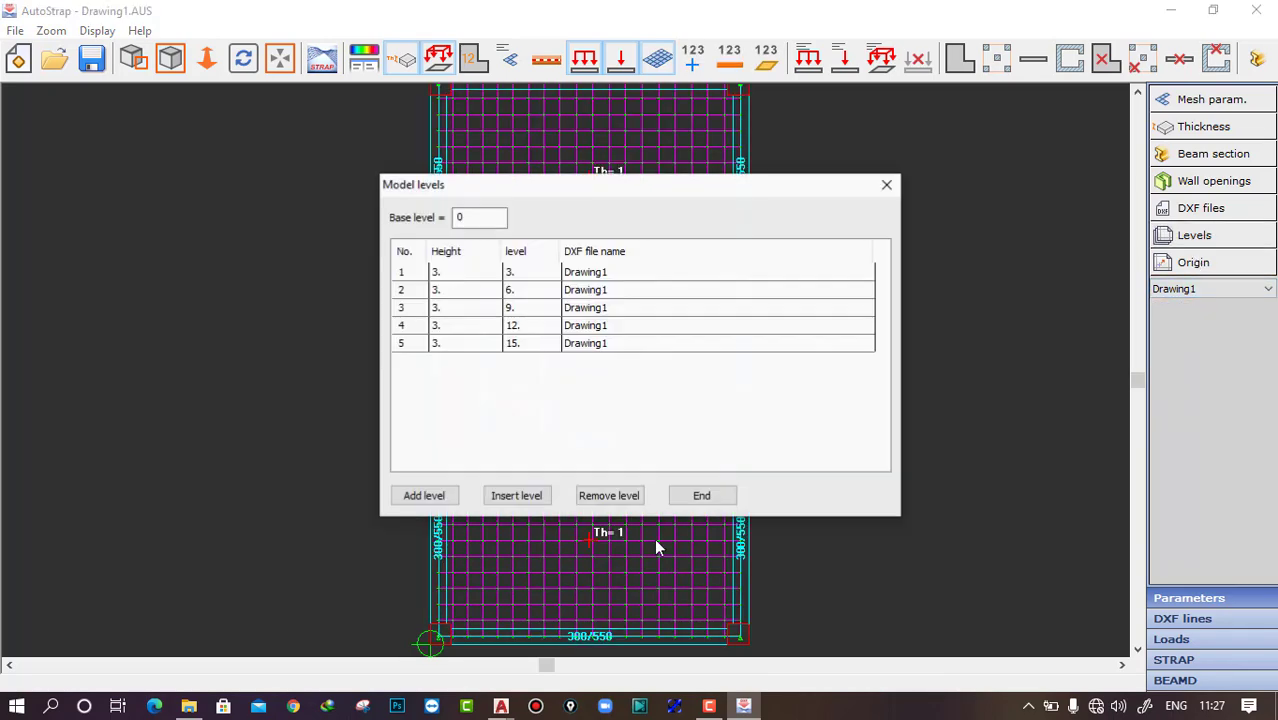
pyautogui.click(605, 345)
pyautogui.click(605, 348)
pyautogui.click(603, 374)
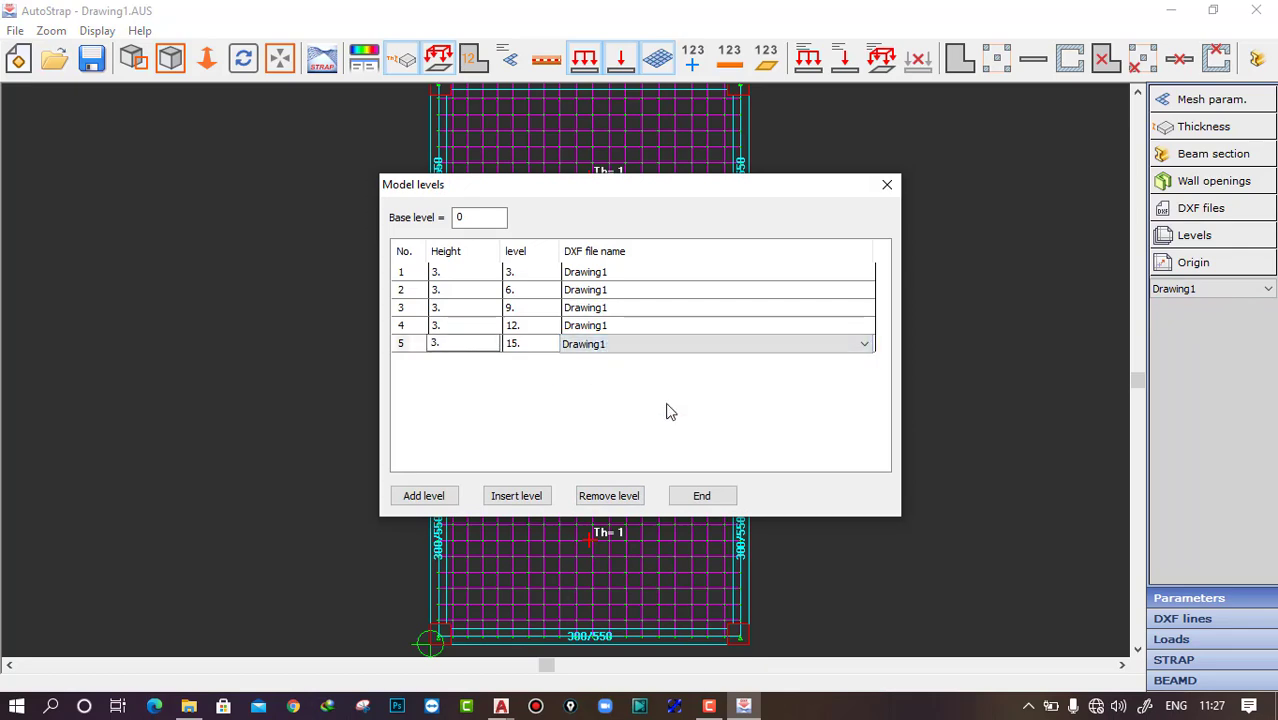
pyautogui.click(703, 497)
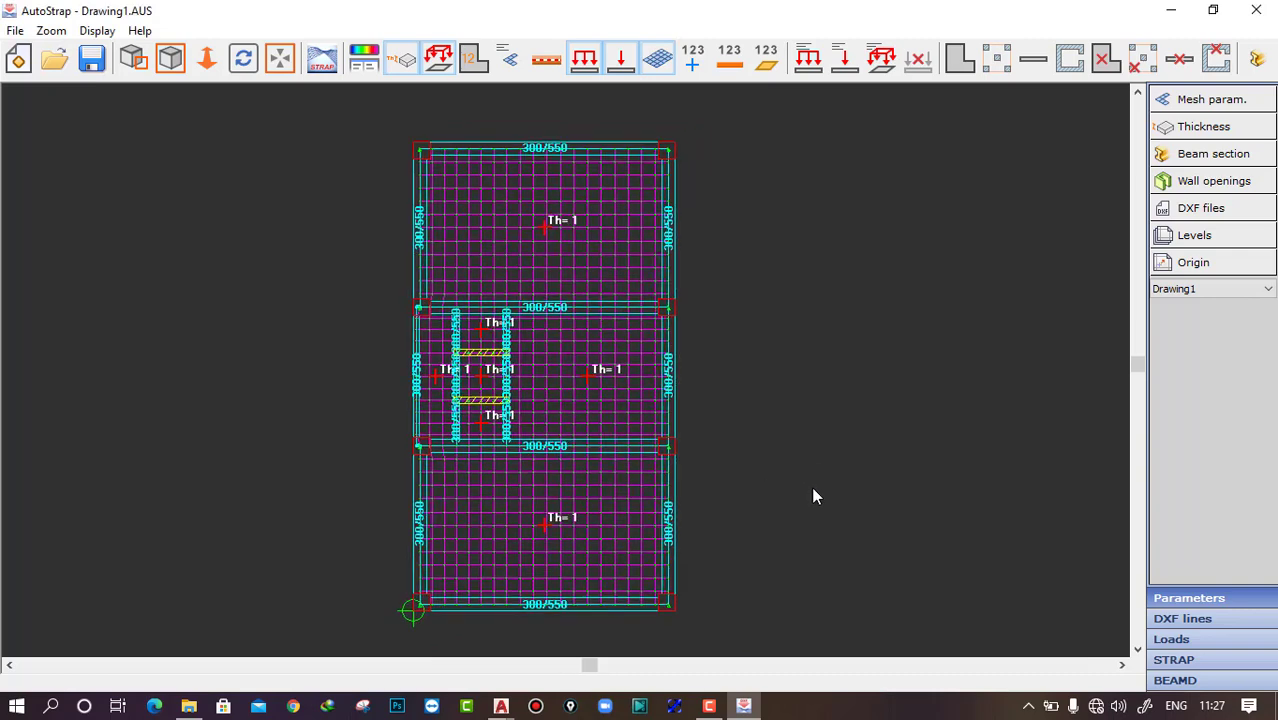
# Step: Display the plan with the core opening and review the meshing properties for its spaces, cancelling without changes
pyautogui.click(1178, 289)
pyautogui.click(1180, 315)
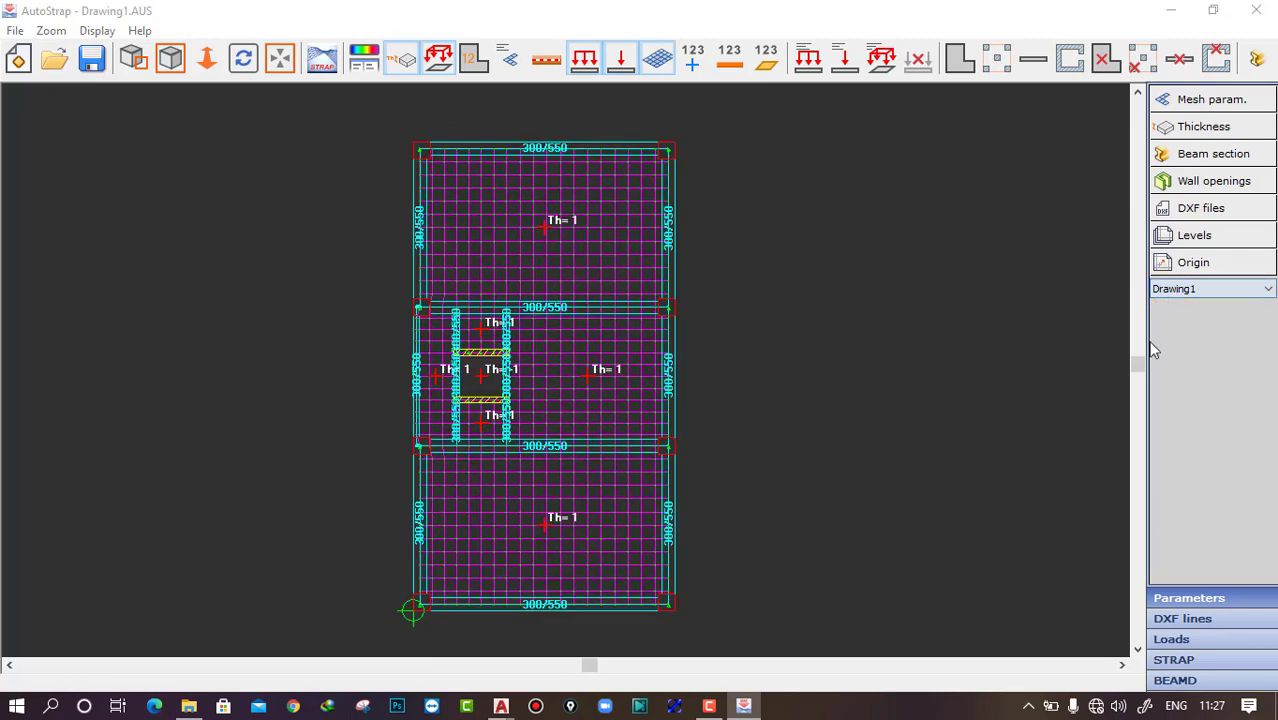
pyautogui.scroll(1, 479, 382)
pyautogui.moveTo(565, 384); pyautogui.dragTo(670, 380, button='middle')
pyautogui.scroll(-1, 670, 387)
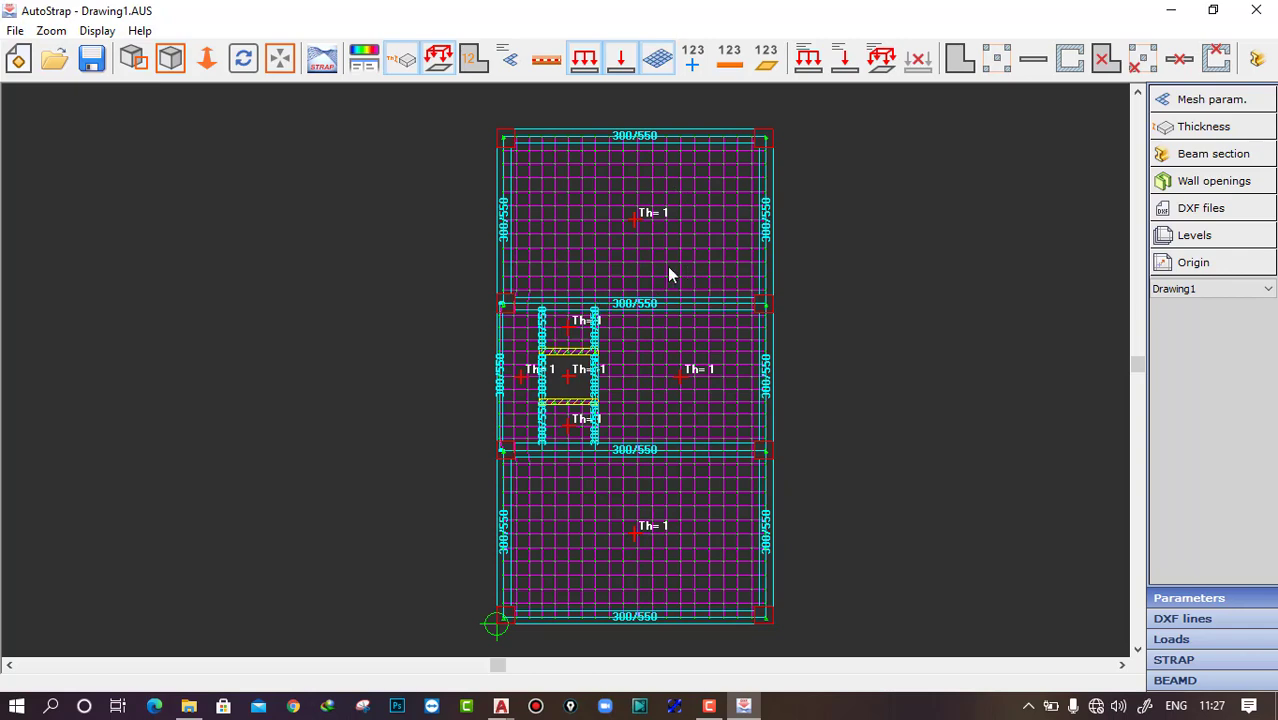
pyautogui.click(1218, 98)
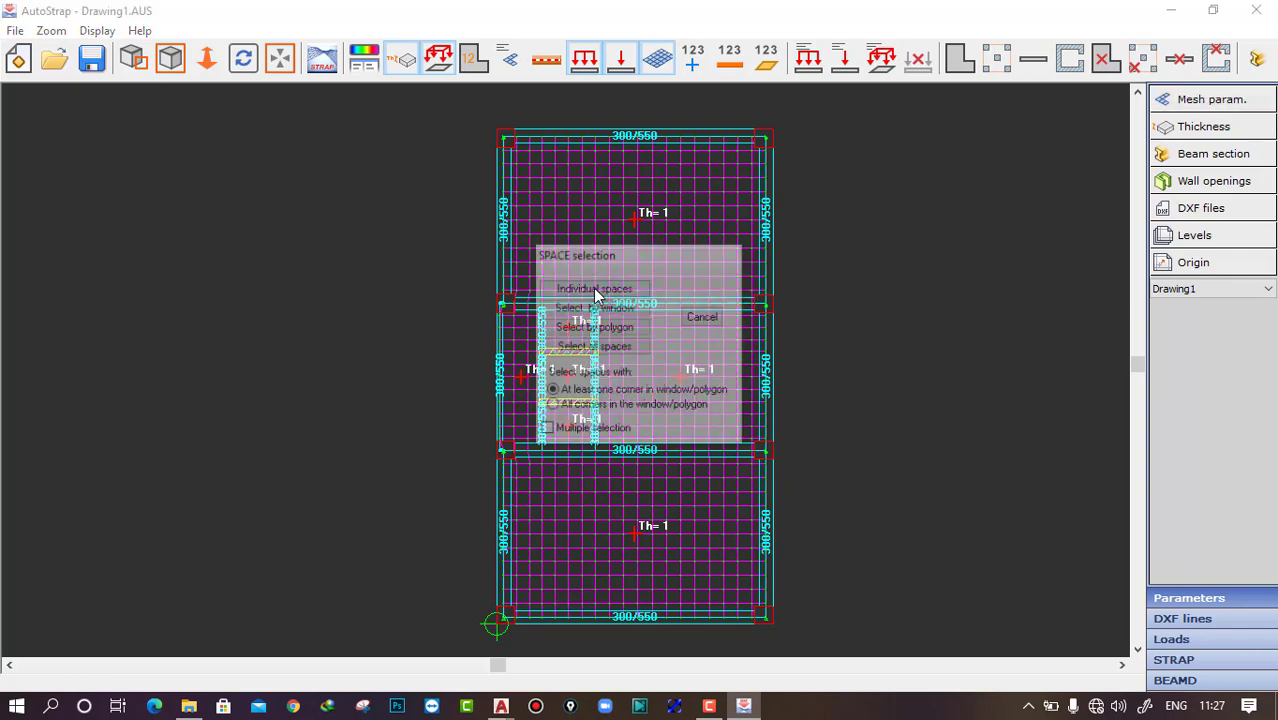
pyautogui.click(566, 346)
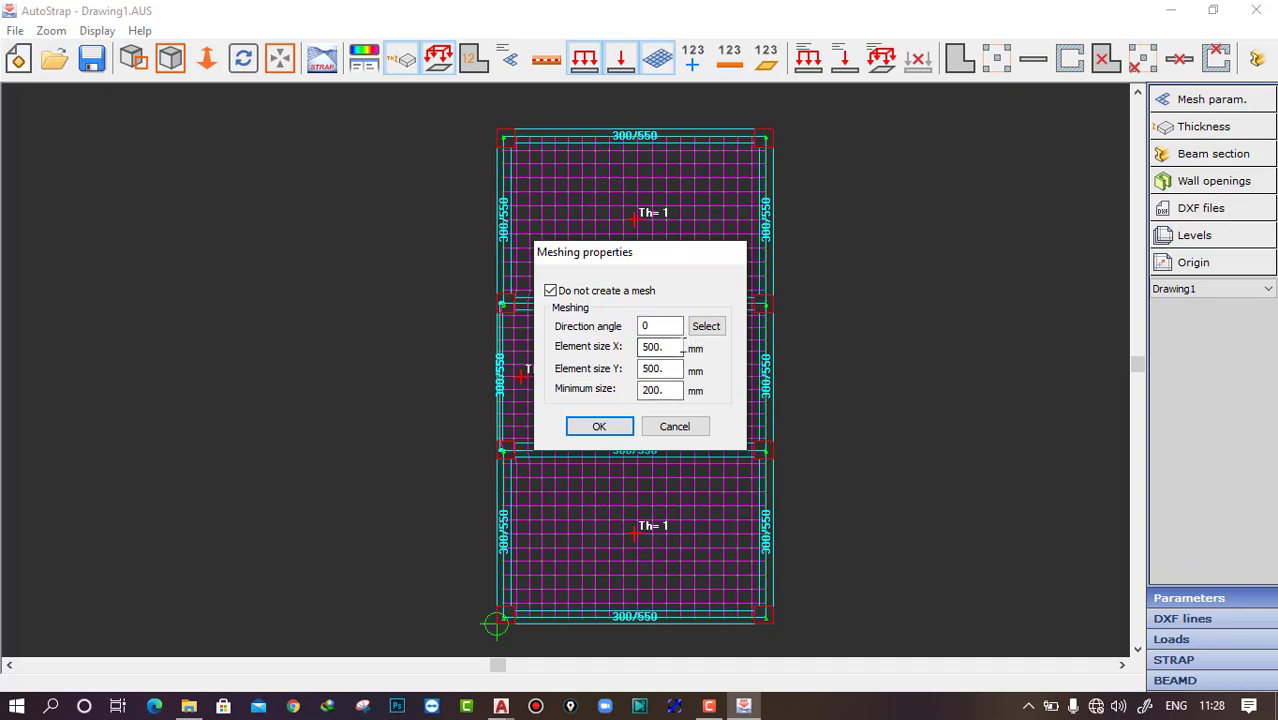
pyautogui.click(687, 429)
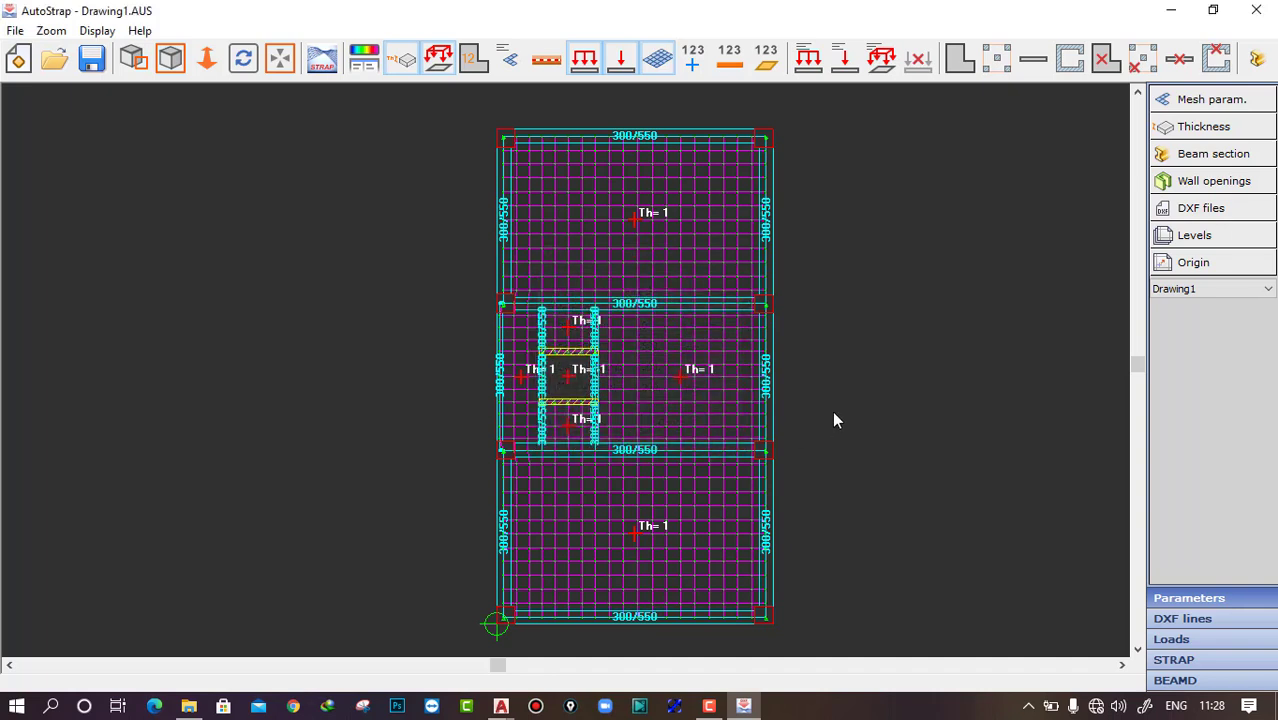
# Step: View the wall opening options for the core walls and close them without adding an opening
pyautogui.click(1196, 182)
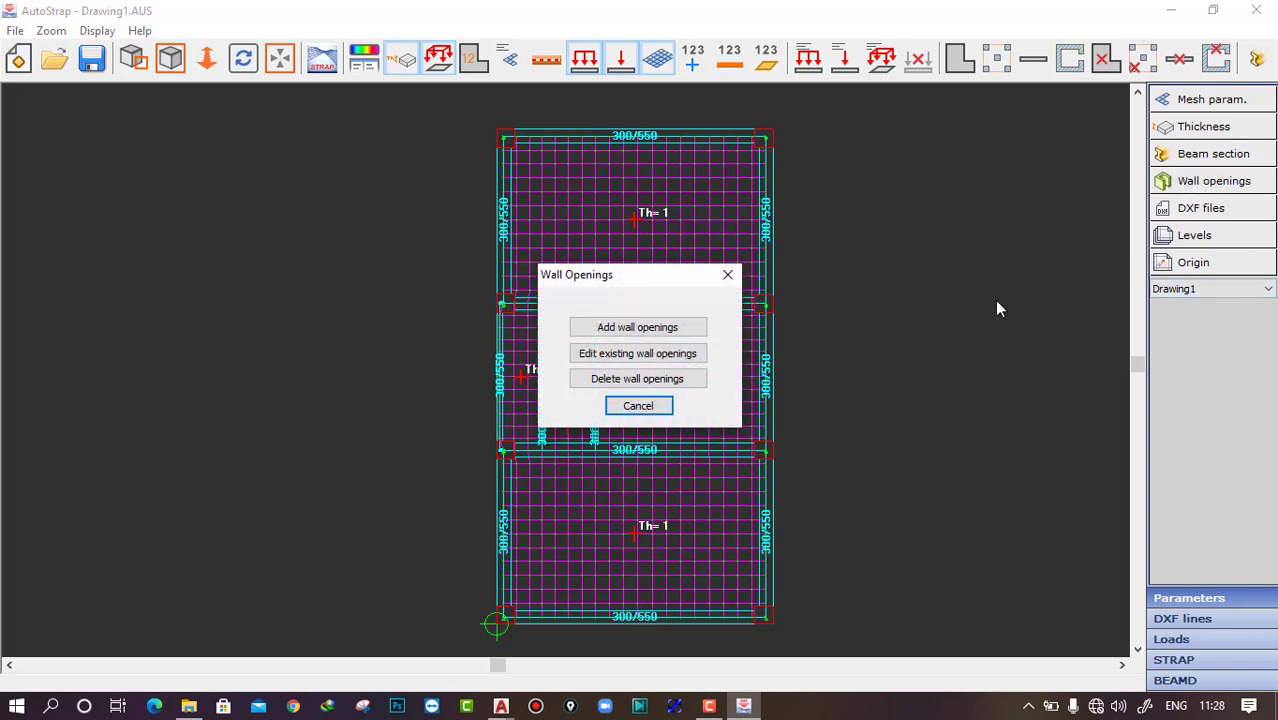
pyautogui.moveTo(682, 272); pyautogui.dragTo(898, 234)
pyautogui.scroll(2, 570, 360)
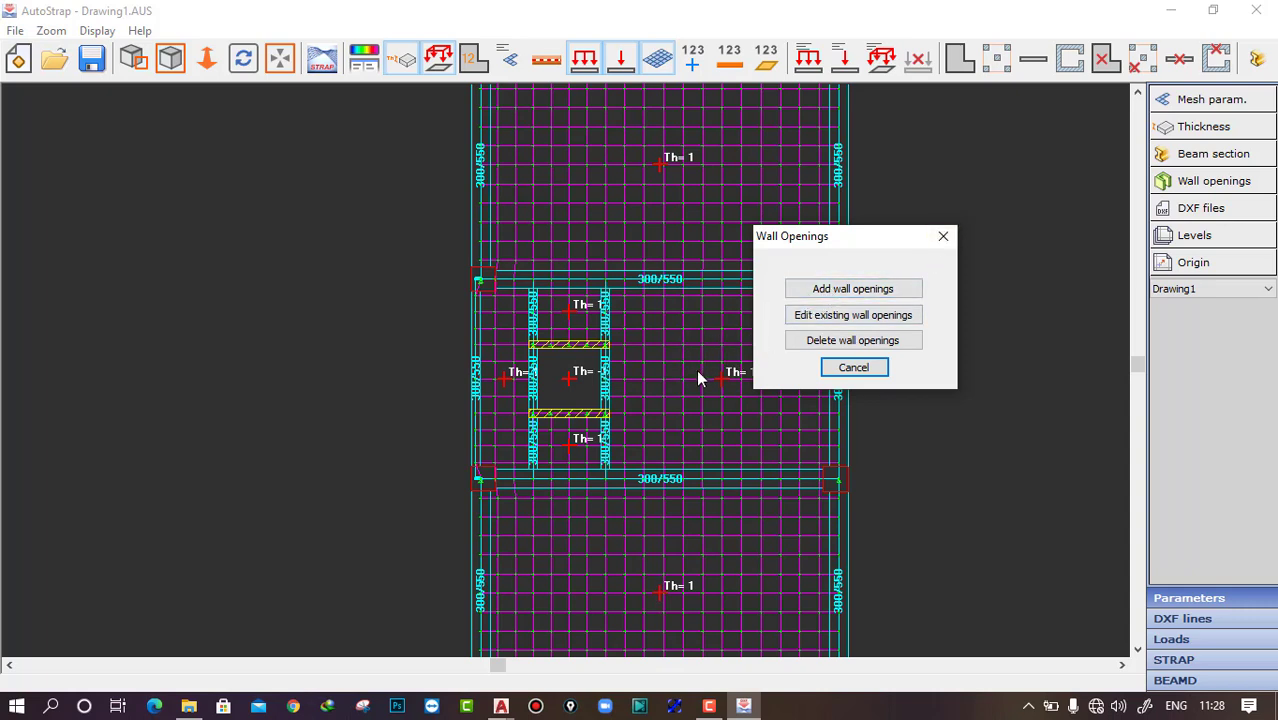
pyautogui.click(943, 237)
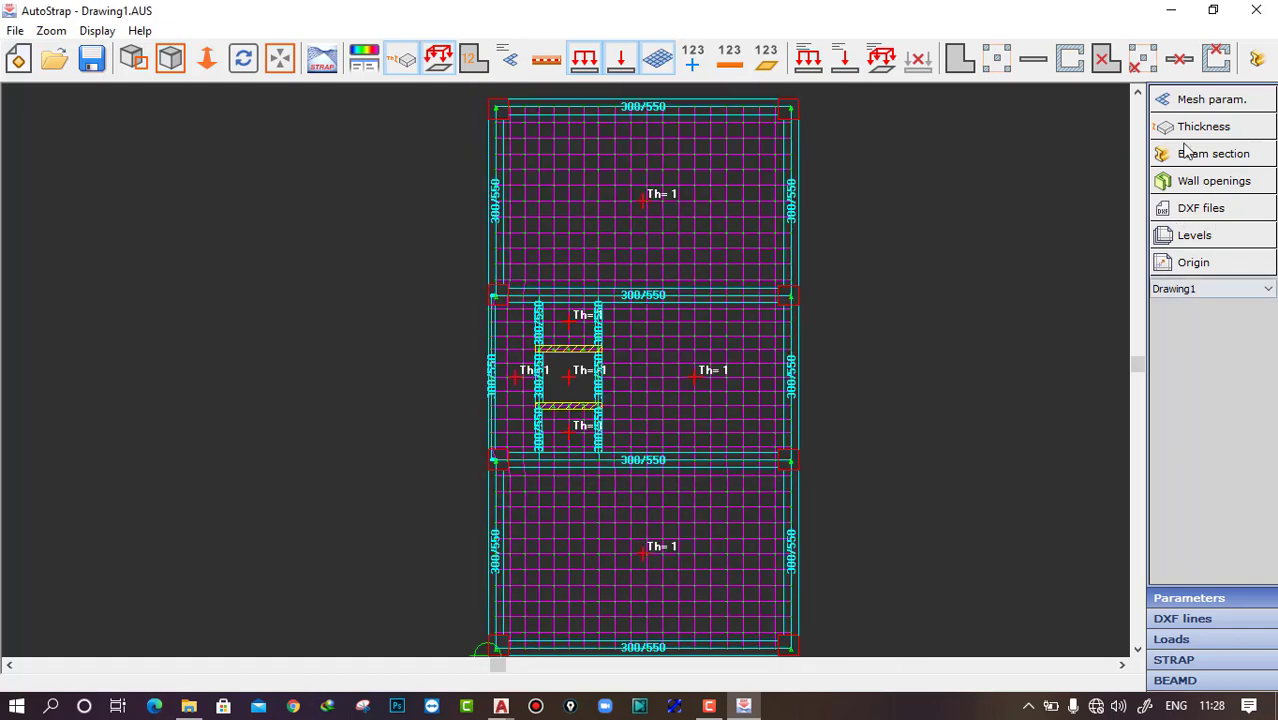
pyautogui.scroll(-2, 918, 437)
pyautogui.moveTo(932, 470); pyautogui.dragTo(903, 452, button='middle')
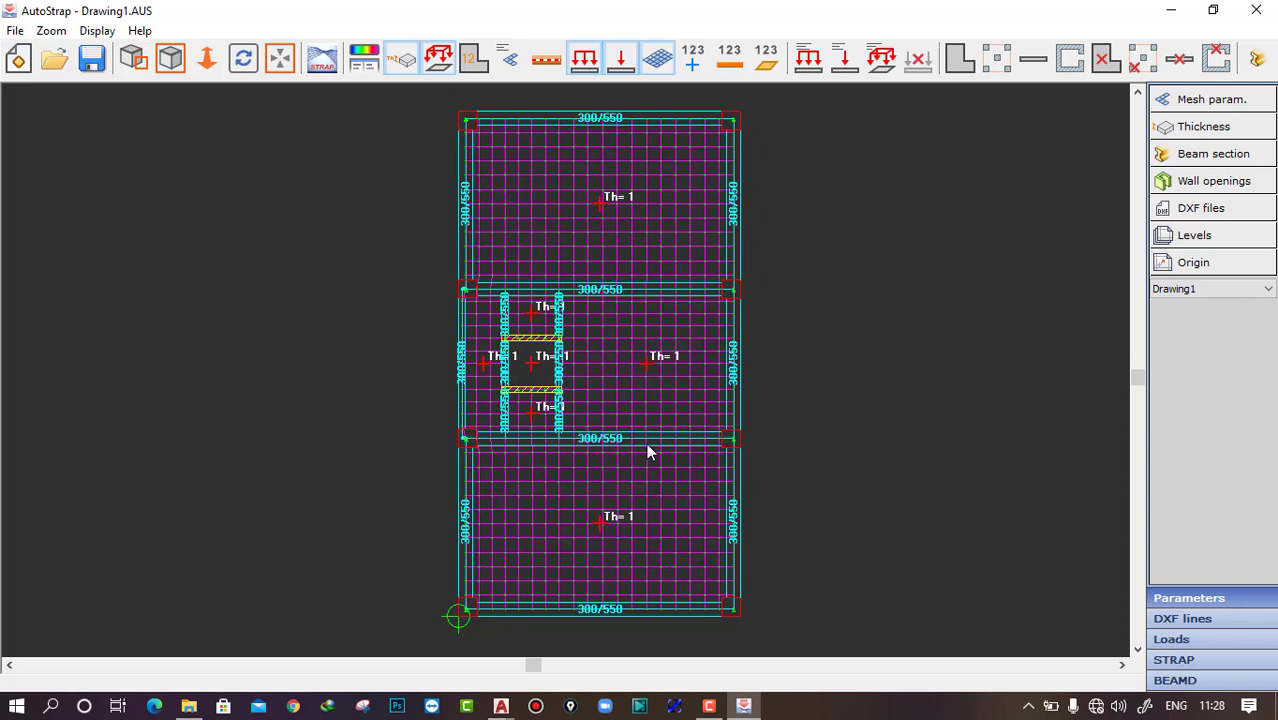
# Step: Switch between the two Drawing1 plans to compare their origin points, ending on the plan with the core opening
pyautogui.click(1207, 289)
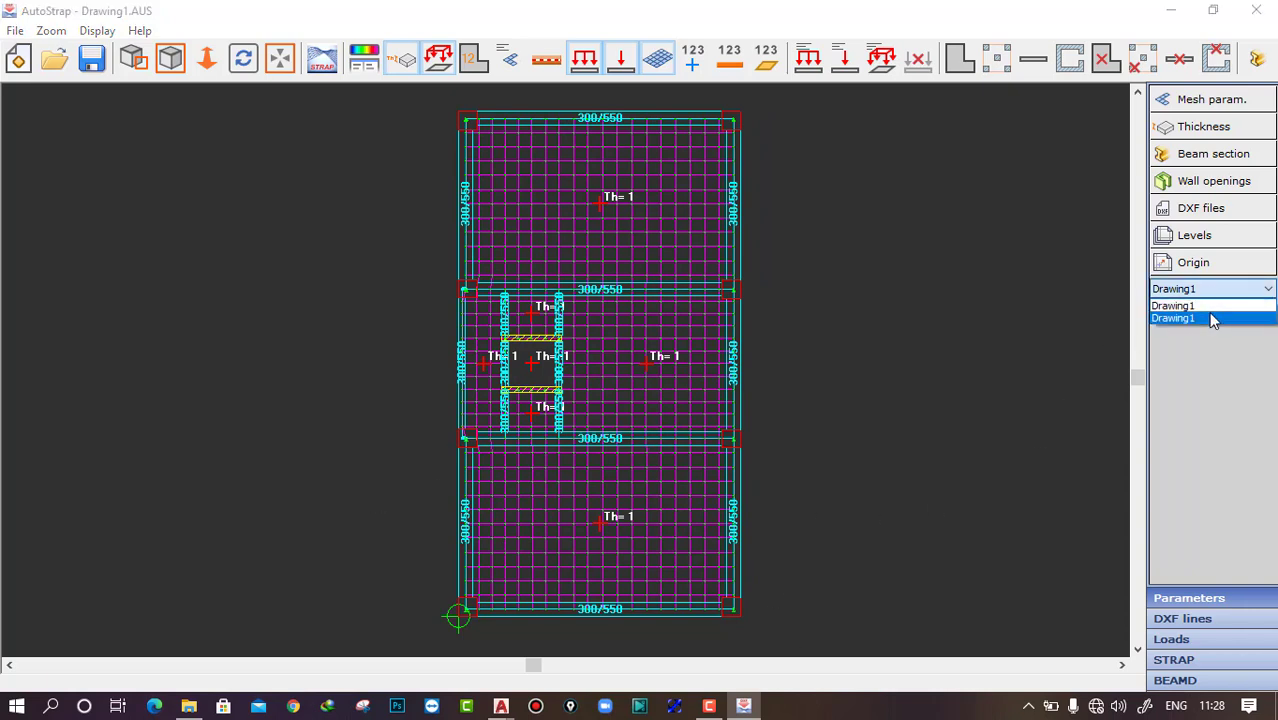
pyautogui.click(1203, 306)
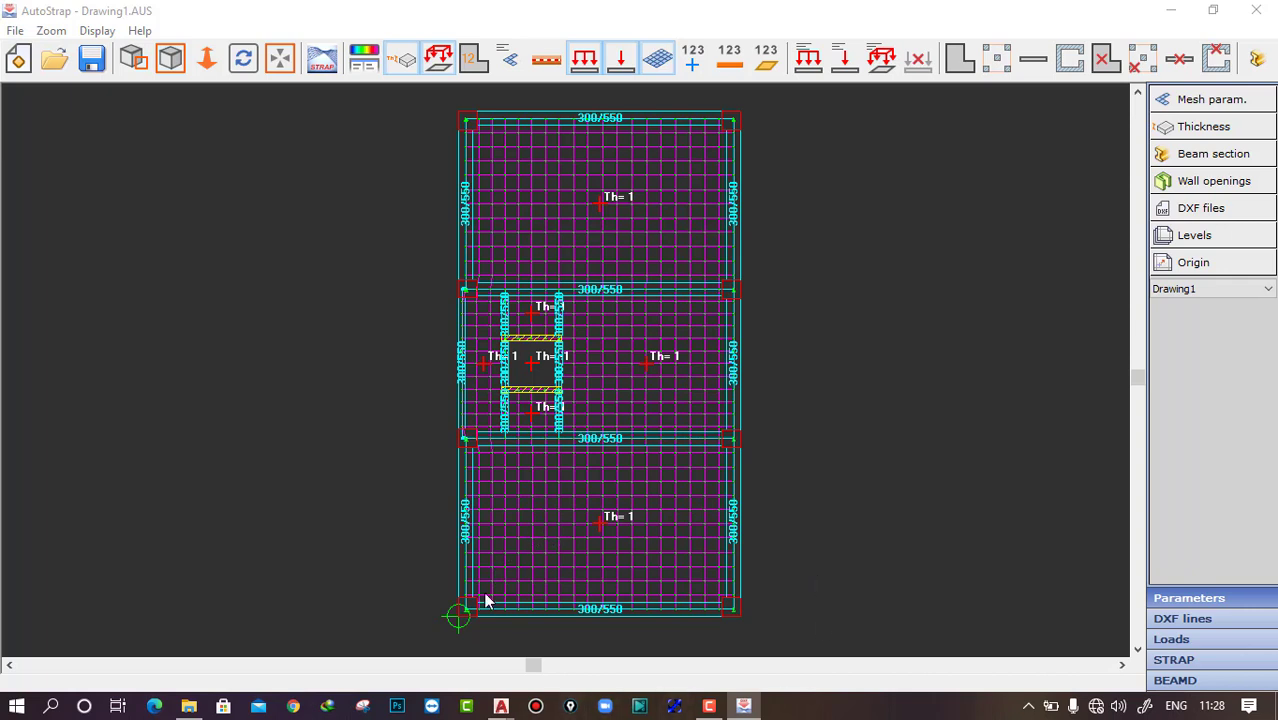
pyautogui.click(1194, 288)
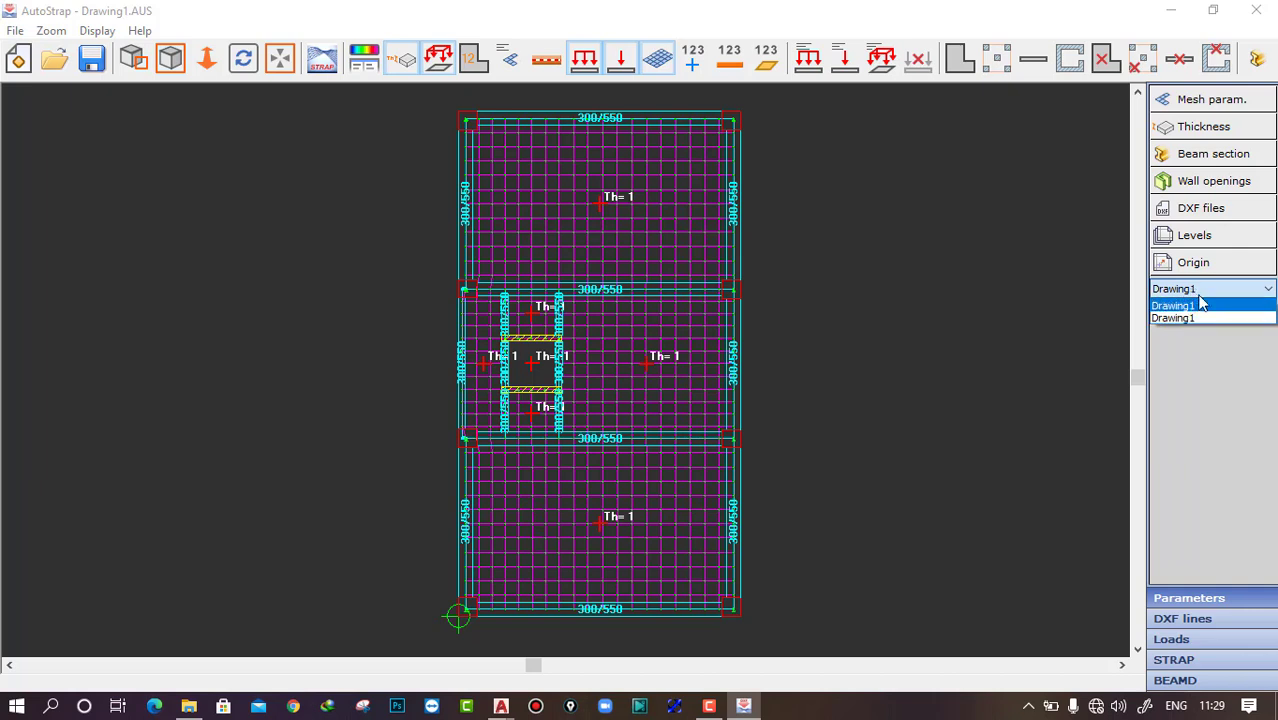
pyautogui.click(1196, 318)
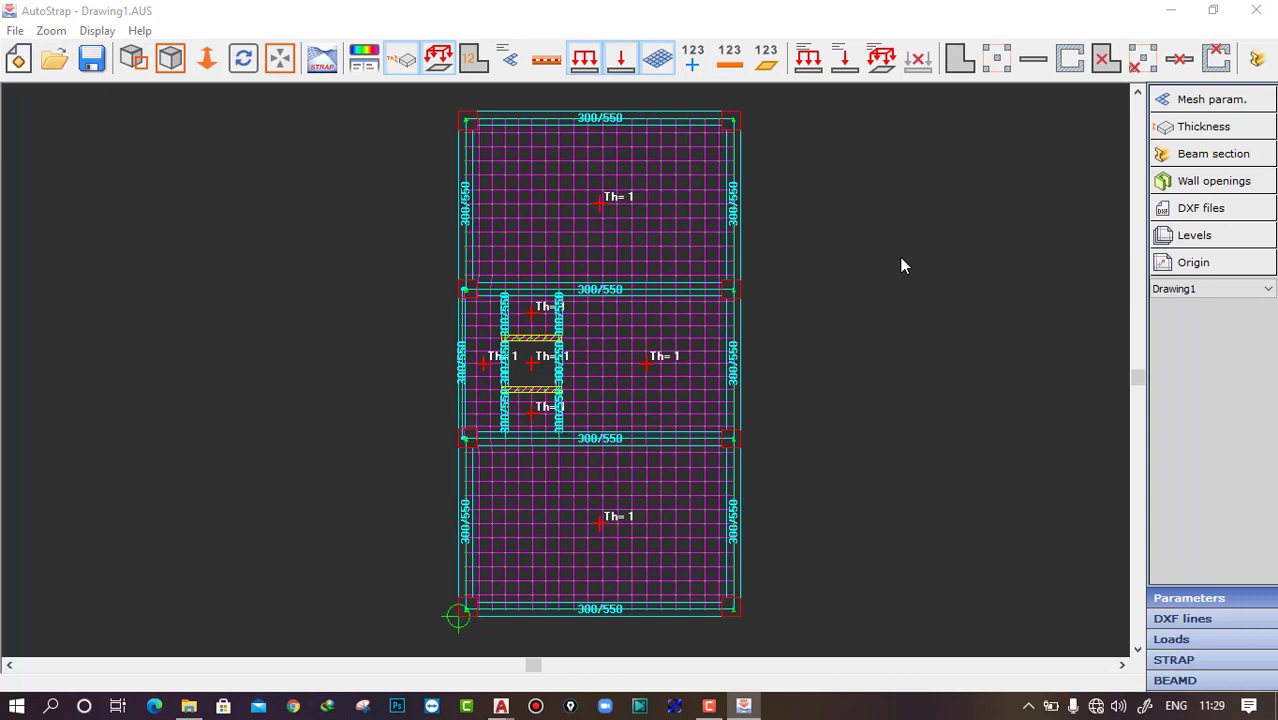
pyautogui.click(1200, 289)
pyautogui.click(1205, 308)
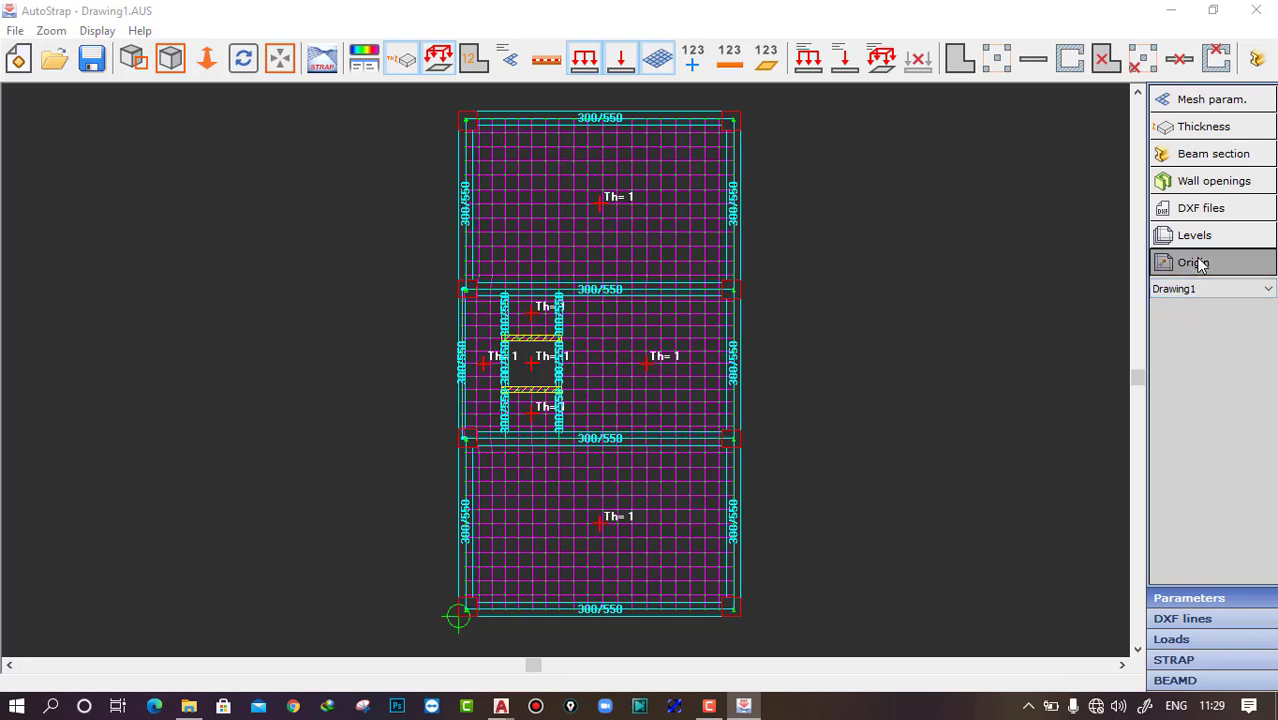
# Step: Set the origin of the plan with the core opening to the lower-right corner of its lower core wall, using the any-line-end option
pyautogui.click(1196, 262)
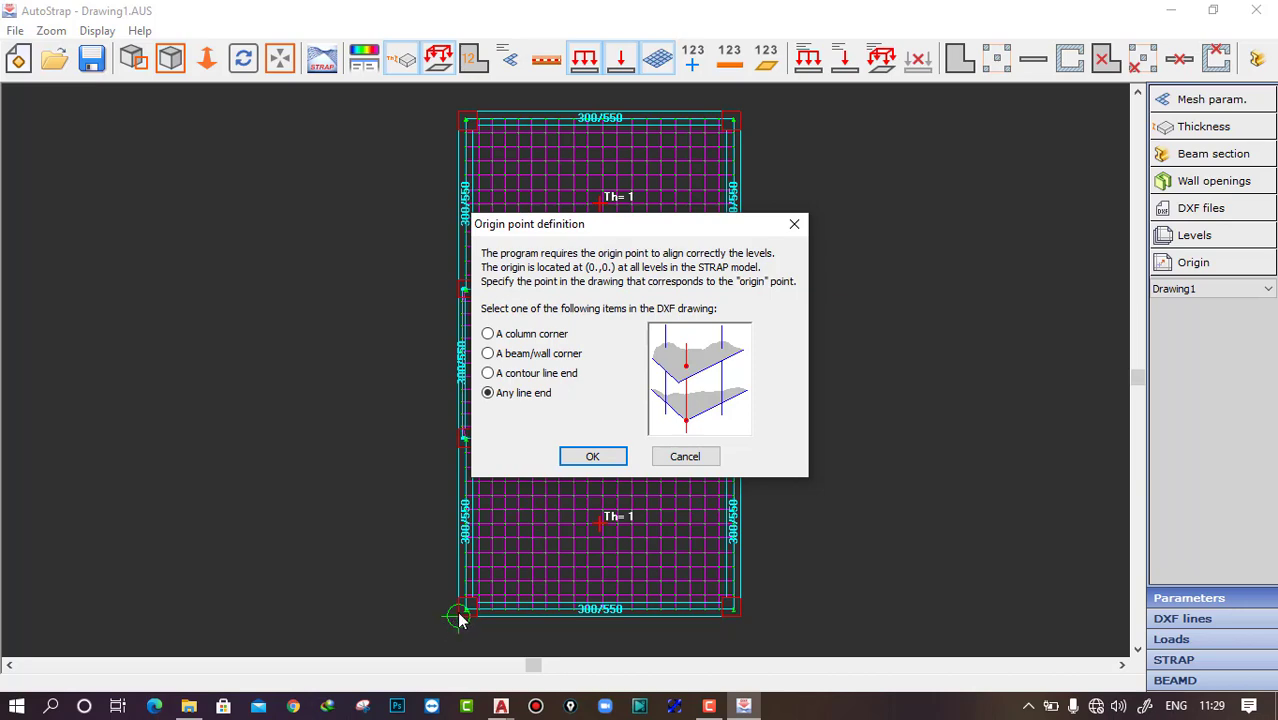
pyautogui.moveTo(576, 226); pyautogui.dragTo(852, 202)
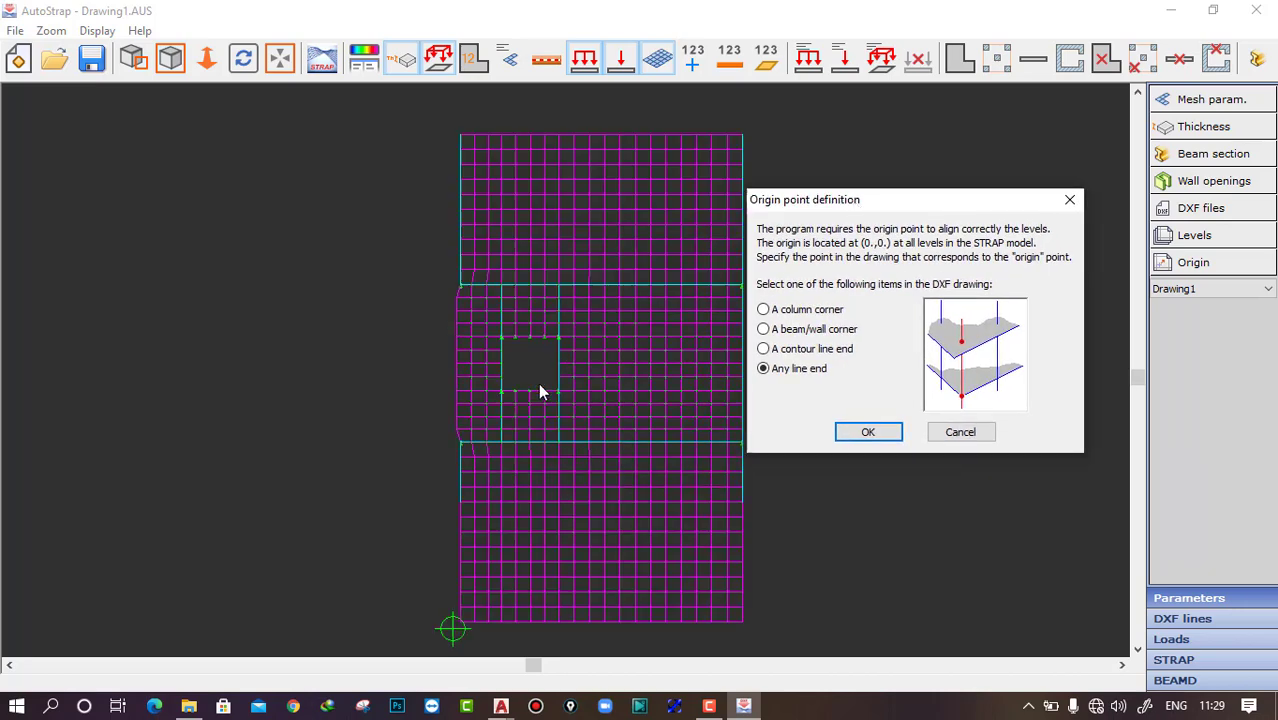
pyautogui.scroll(1, 560, 395)
pyautogui.scroll(1, 560, 410)
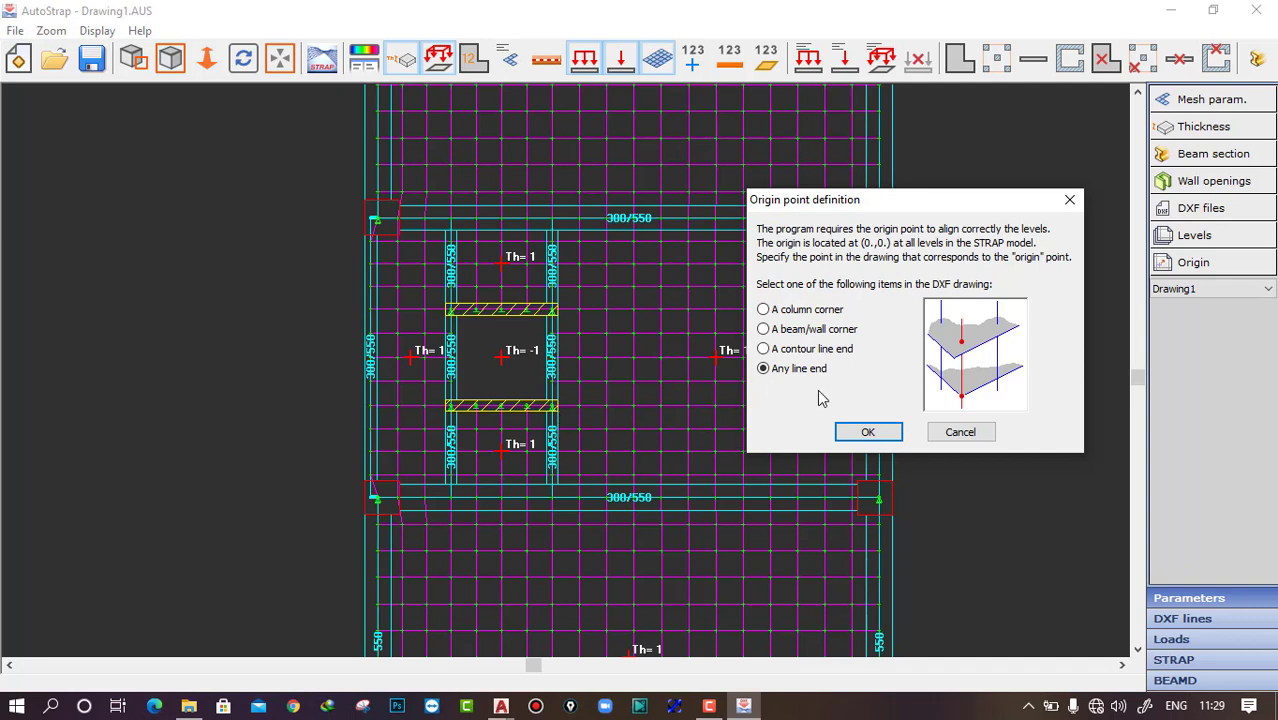
pyautogui.click(866, 431)
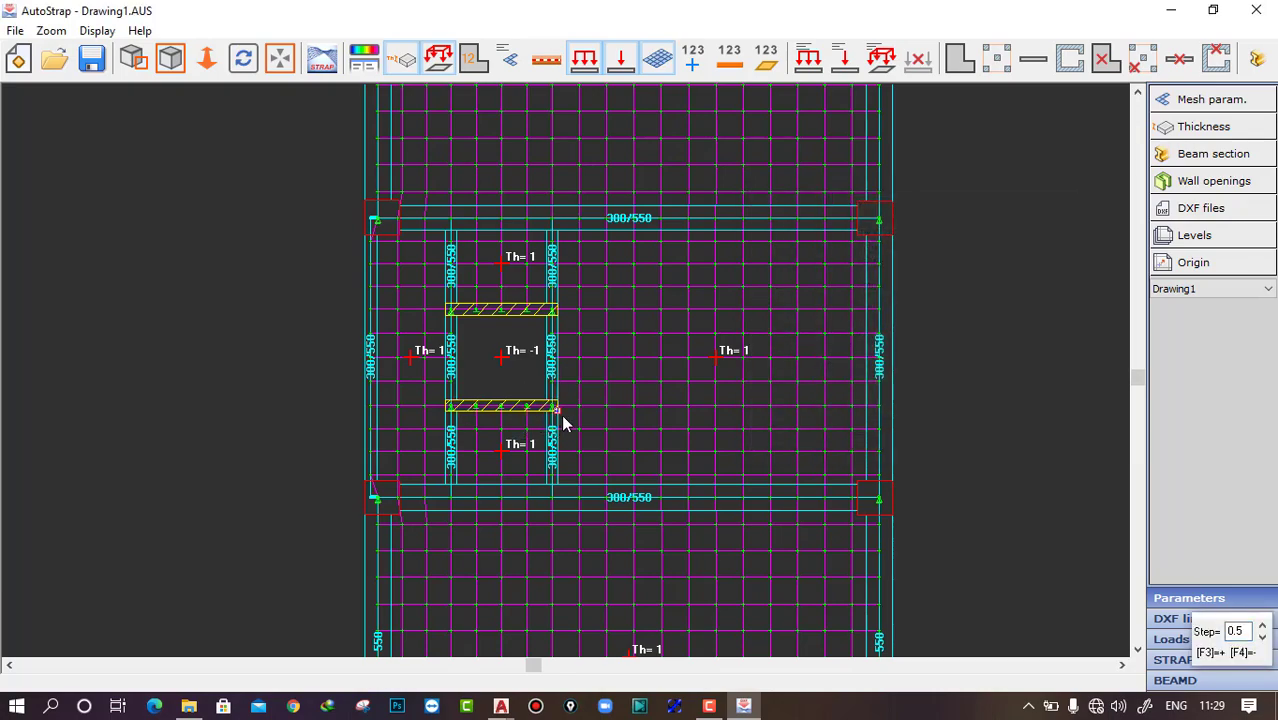
pyautogui.click(561, 414)
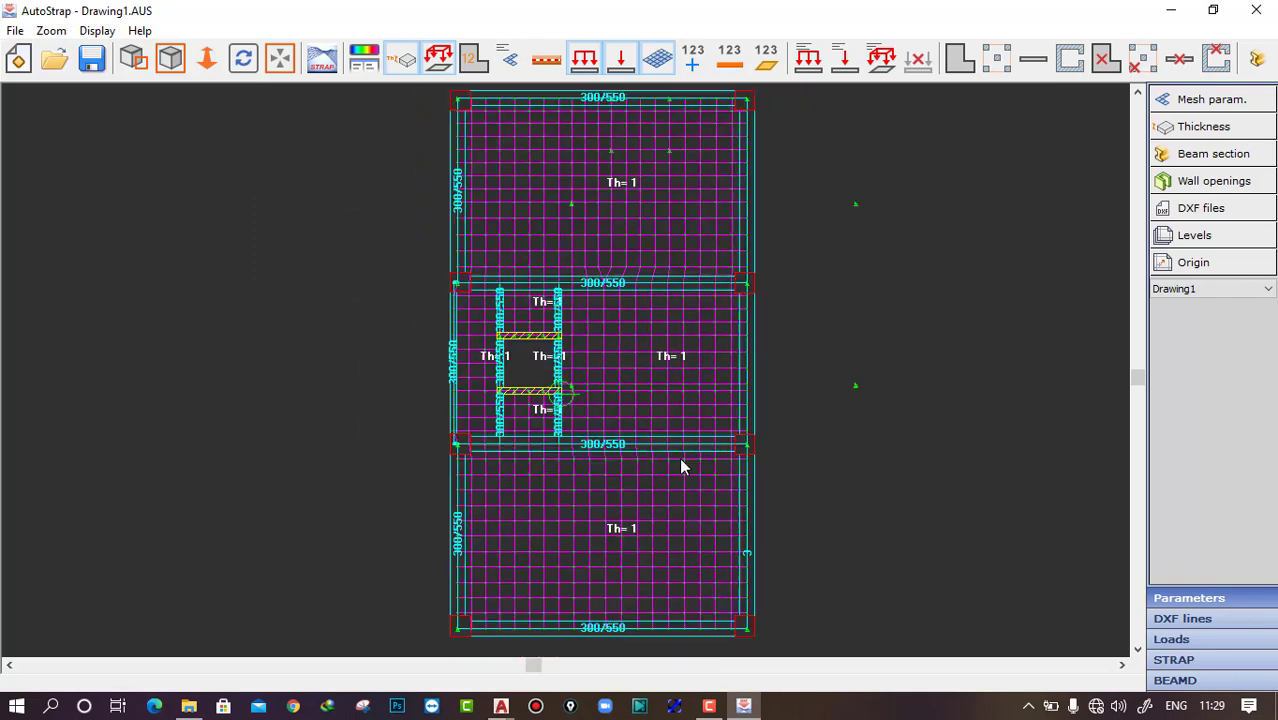
# Step: Display the second plan and check the location of its origin point
pyautogui.click(1200, 289)
pyautogui.click(1188, 320)
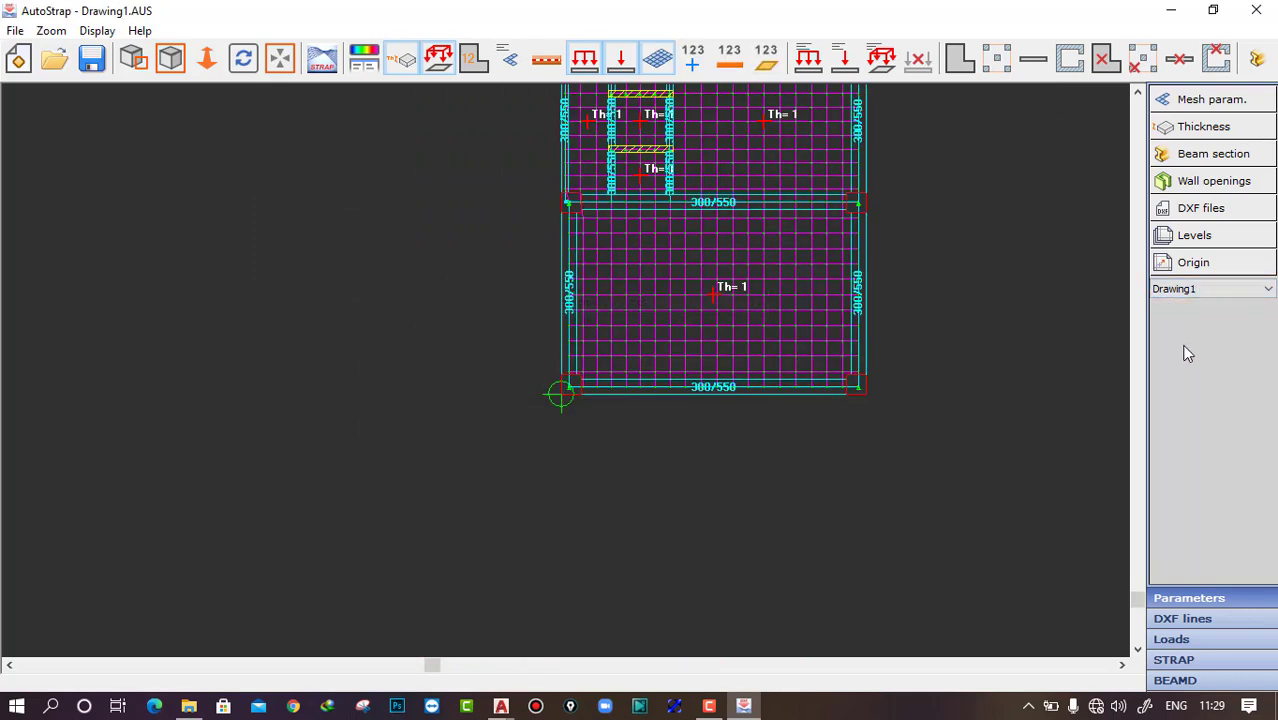
pyautogui.moveTo(587, 460); pyautogui.dragTo(470, 643, button='middle')
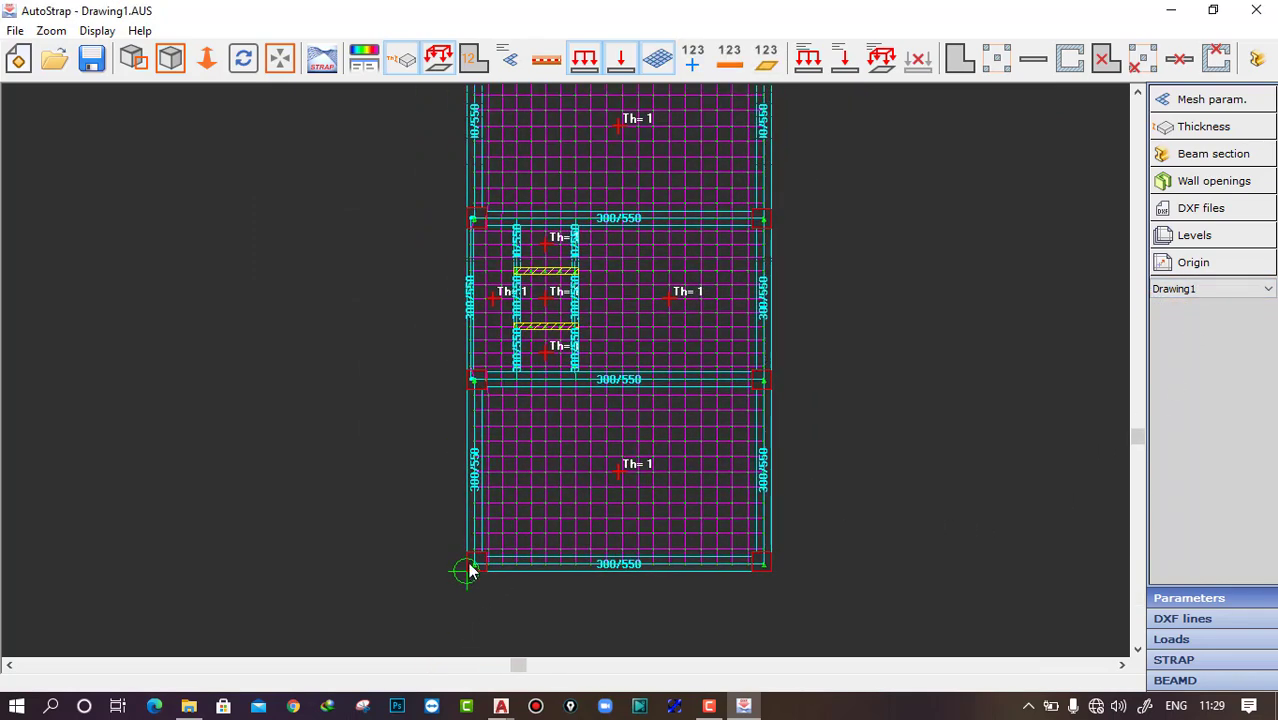
# Step: Set this plan's origin to the lower-right corner of its lower core wall, using the any-line-end option
pyautogui.click(1185, 263)
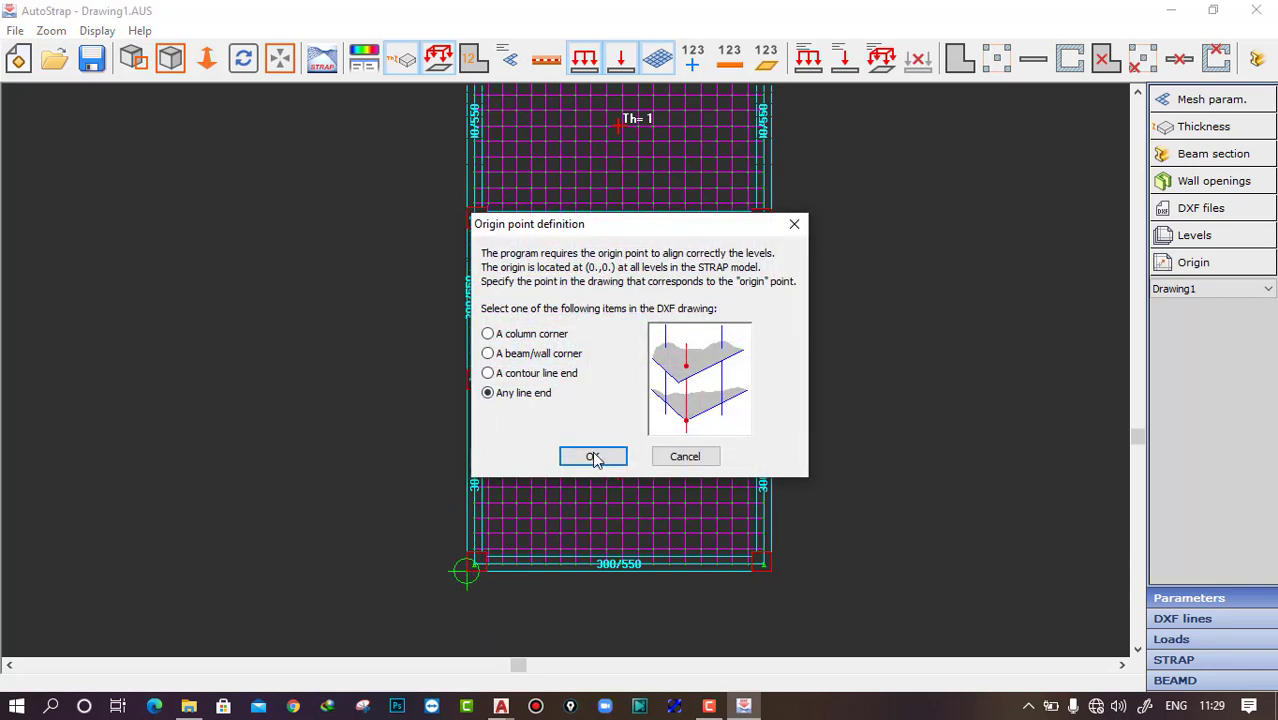
pyautogui.click(592, 455)
pyautogui.click(466, 570)
pyautogui.scroll(3, 586, 340)
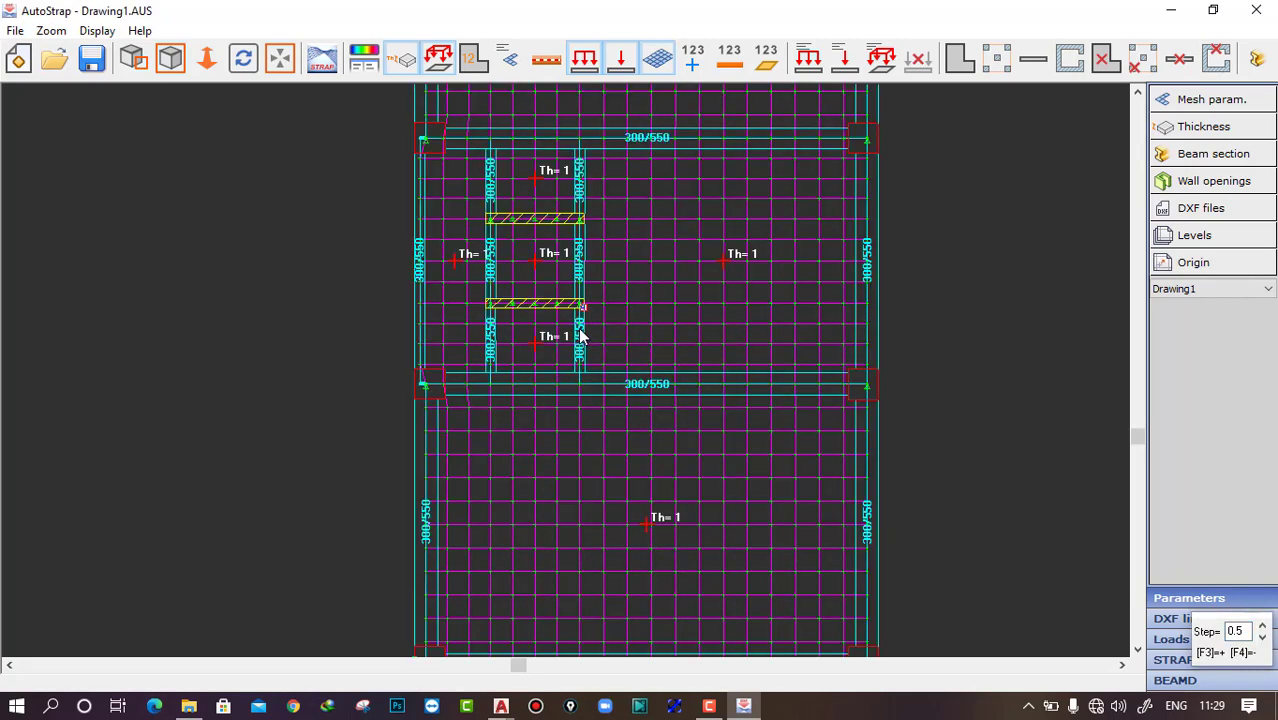
pyautogui.click(598, 313)
pyautogui.scroll(-3, 605, 300)
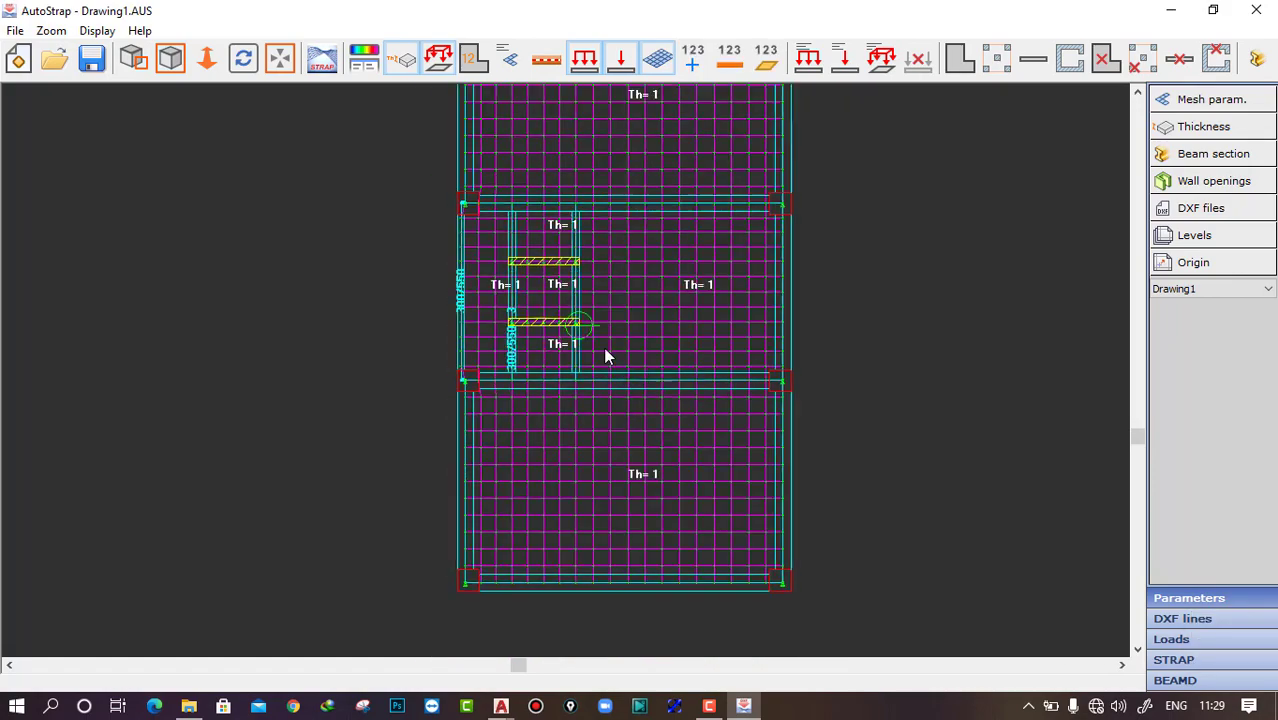
pyautogui.scroll(2, 613, 317)
pyautogui.moveTo(562, 457); pyautogui.dragTo(553, 399, button='middle')
pyautogui.scroll(-1, 556, 460)
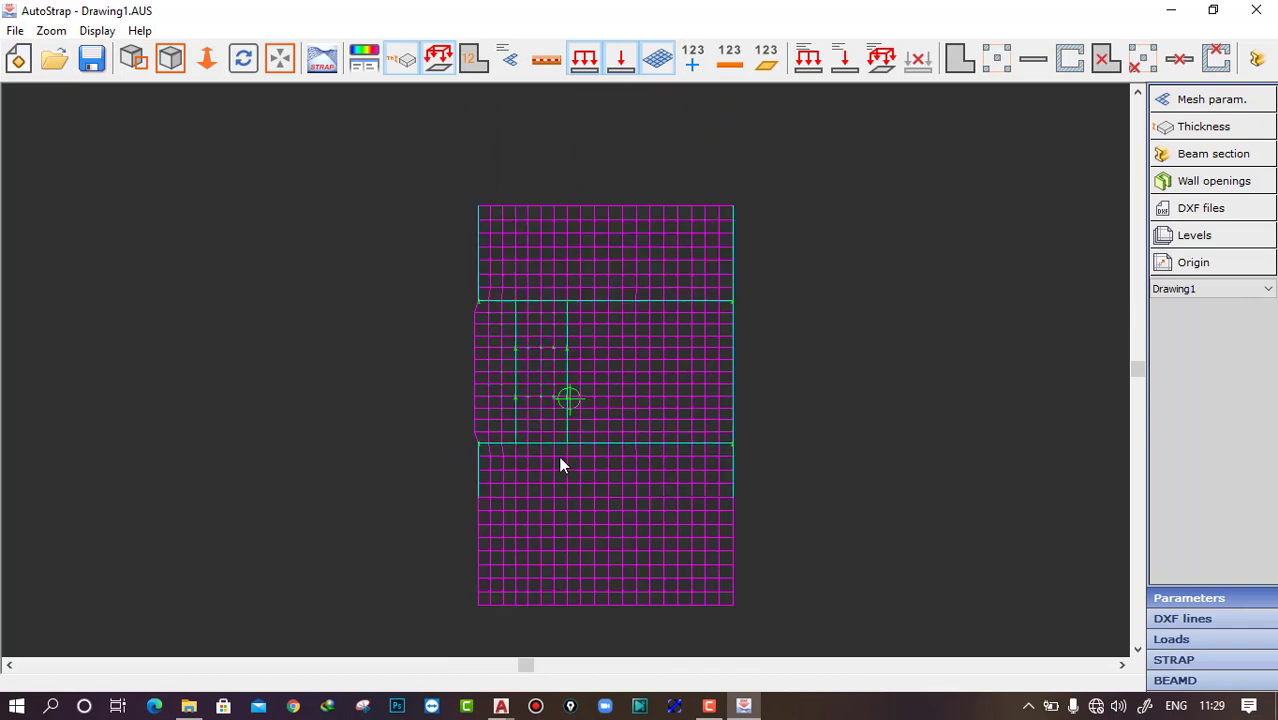
pyautogui.moveTo(570, 462); pyautogui.dragTo(579, 473, button='middle')
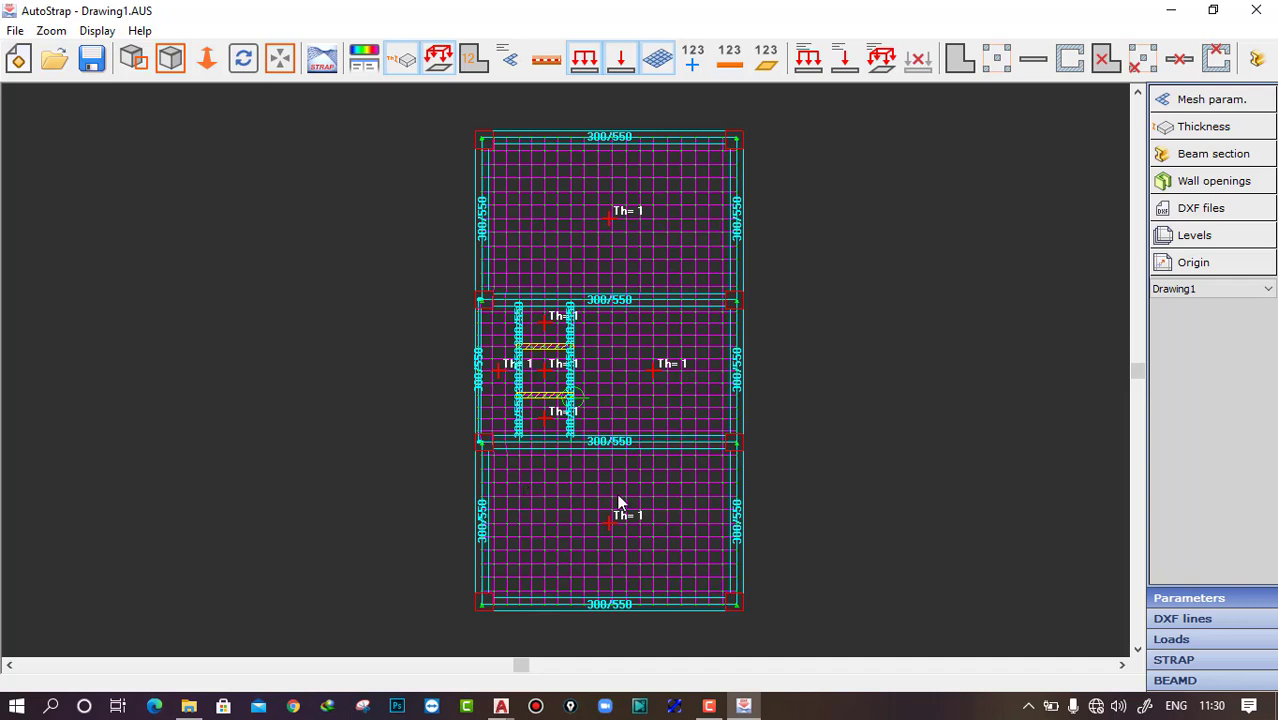
# Step: Display the other Drawing1 plan and open its load definition tools
pyautogui.click(1186, 290)
pyautogui.click(1186, 305)
pyautogui.click(1190, 642)
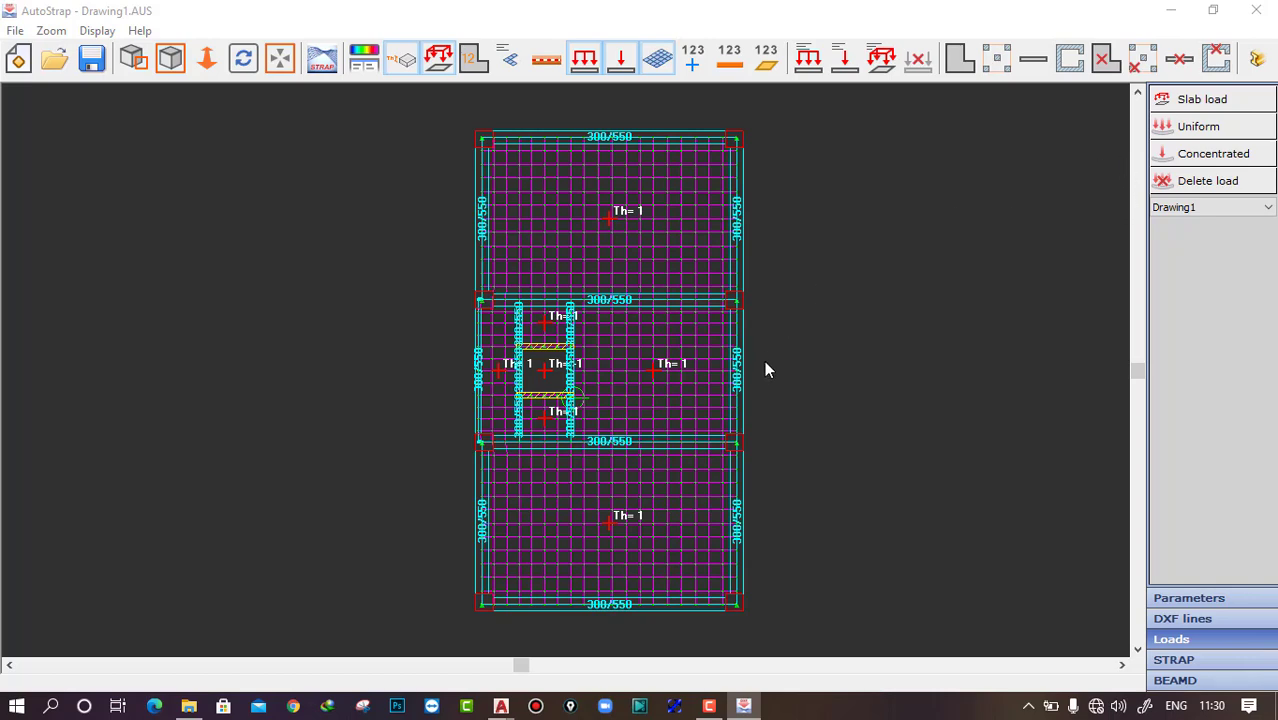
# Step: Apply slab loads of 1.2 KN/m^2 dead and 2 KN/m^2 live to the upper and lower large spaces as bidirectional beam loads
pyautogui.click(1188, 103)
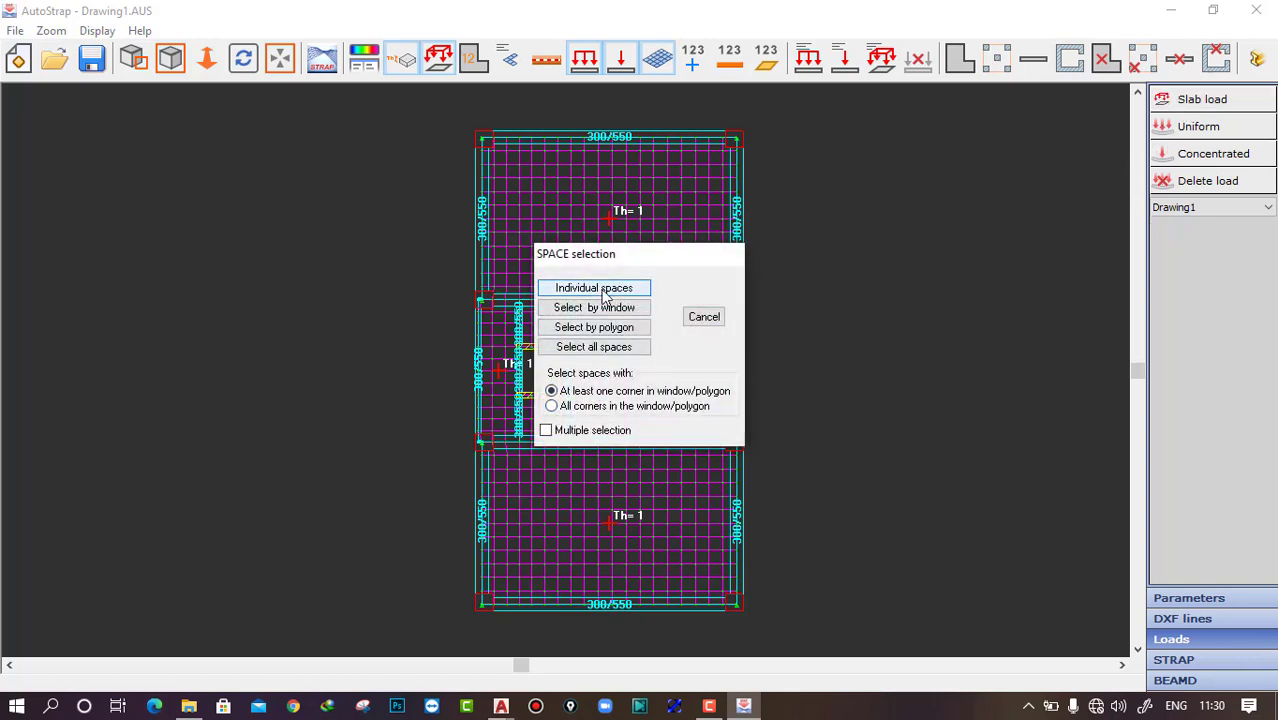
pyautogui.click(546, 431)
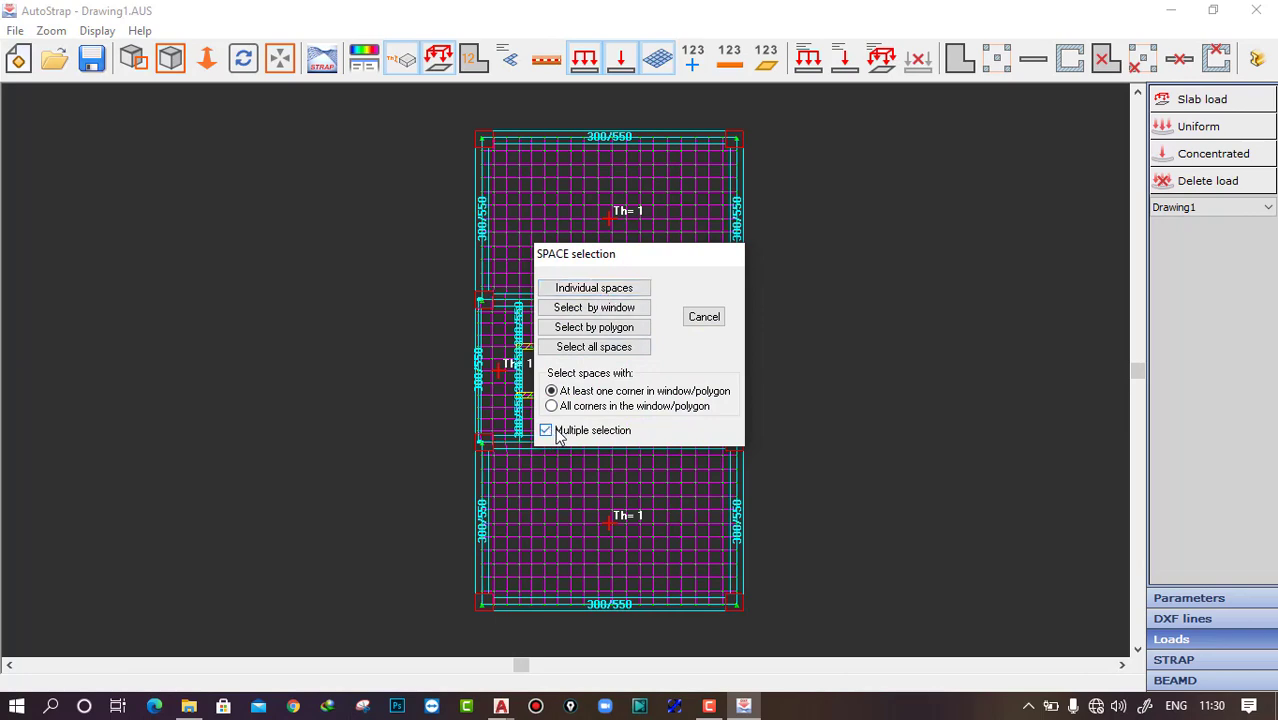
pyautogui.click(600, 288)
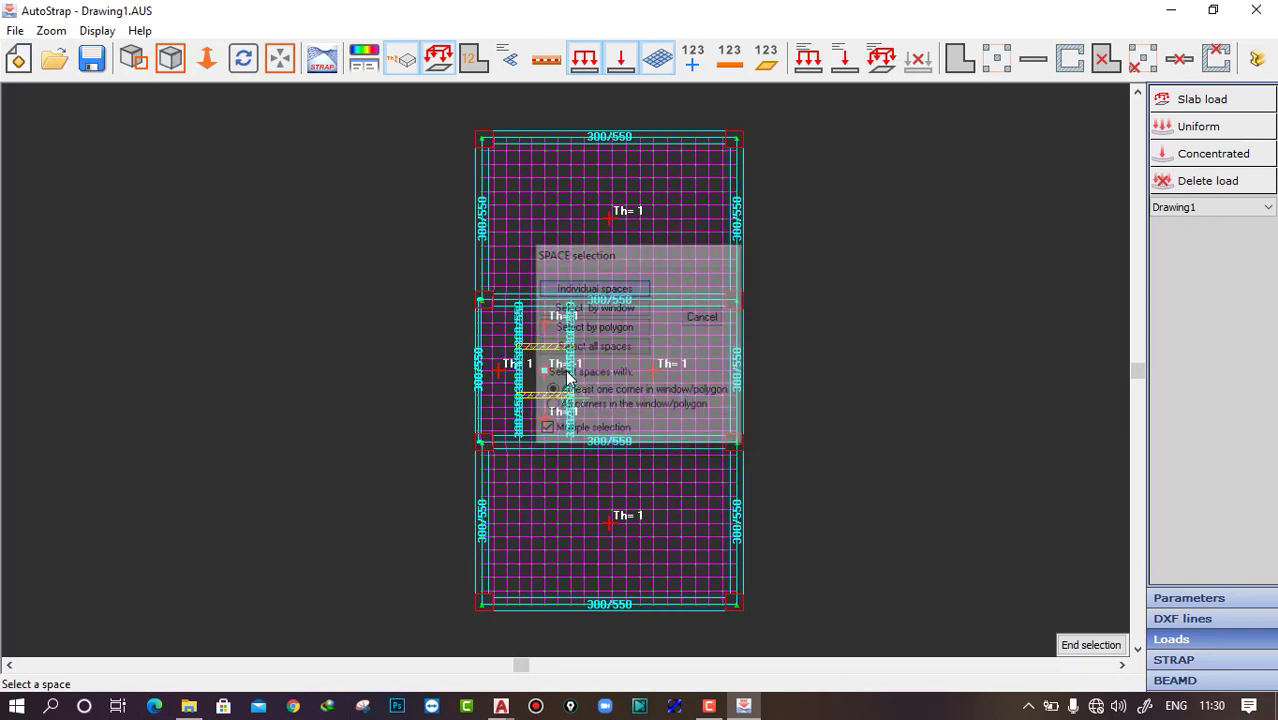
pyautogui.click(613, 227)
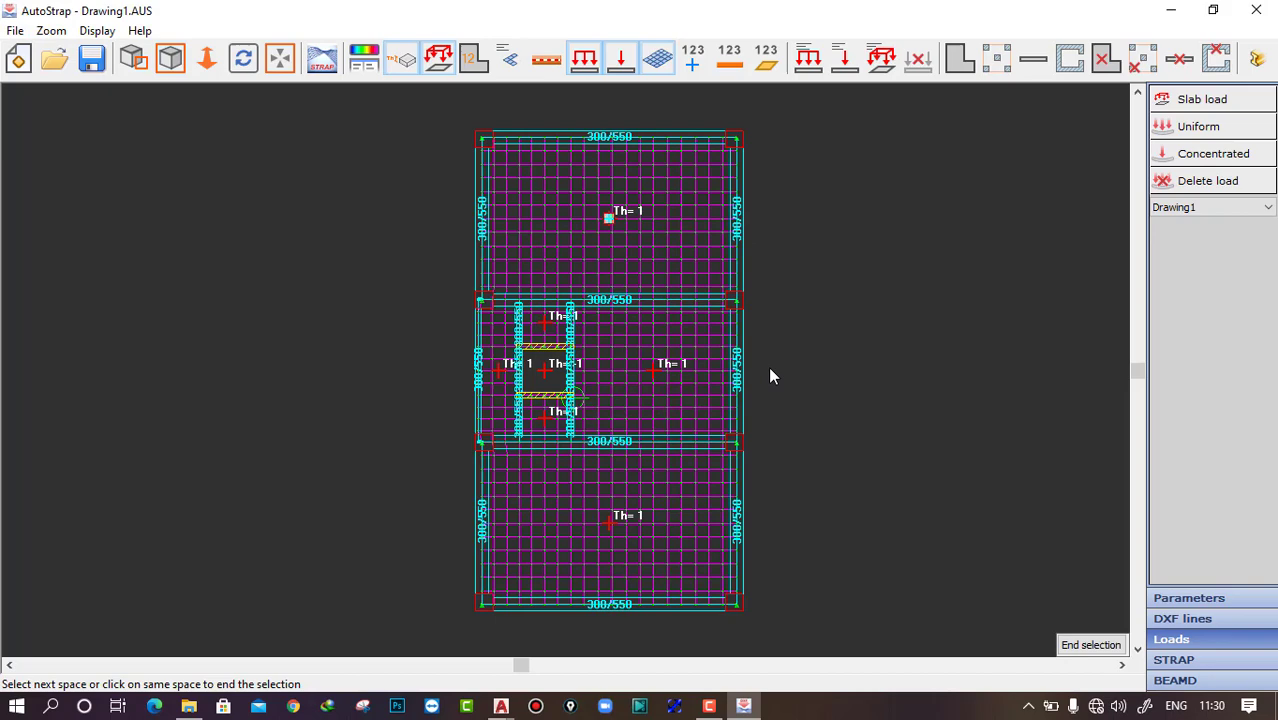
pyautogui.click(608, 521)
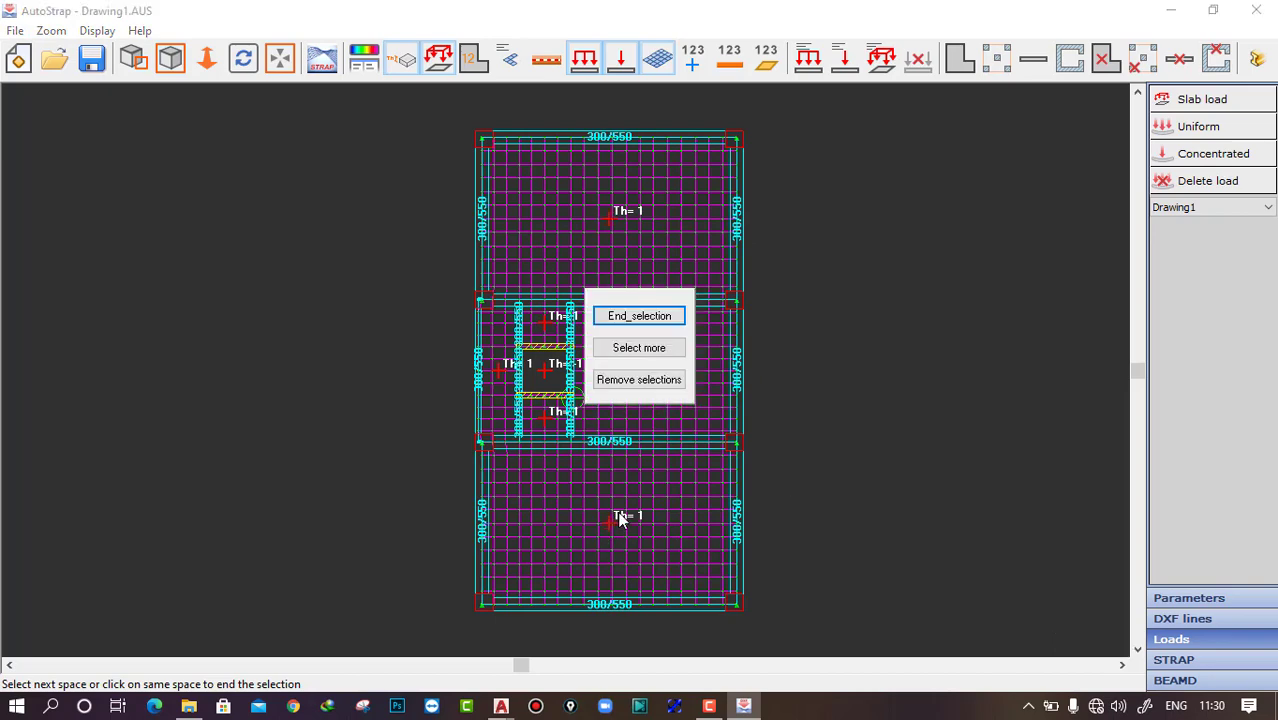
pyautogui.click(640, 318)
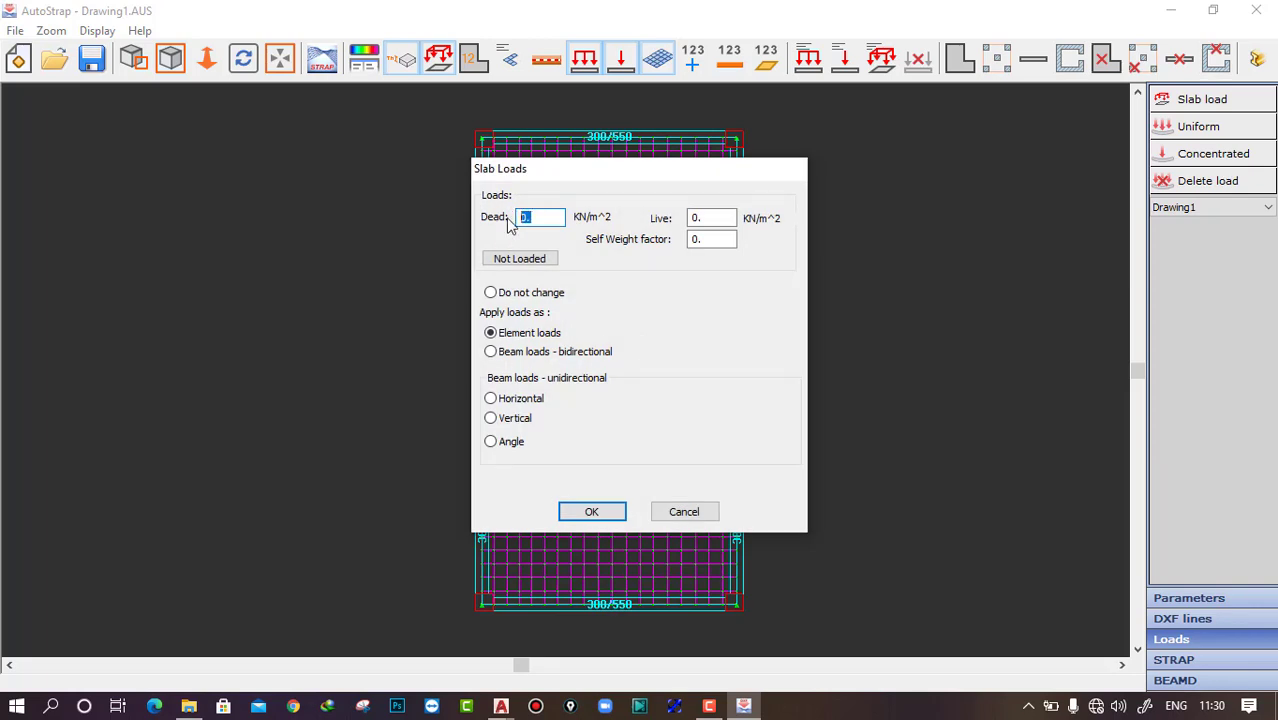
pyautogui.write('1.')
pyautogui.moveTo(705, 218); pyautogui.dragTo(673, 218)
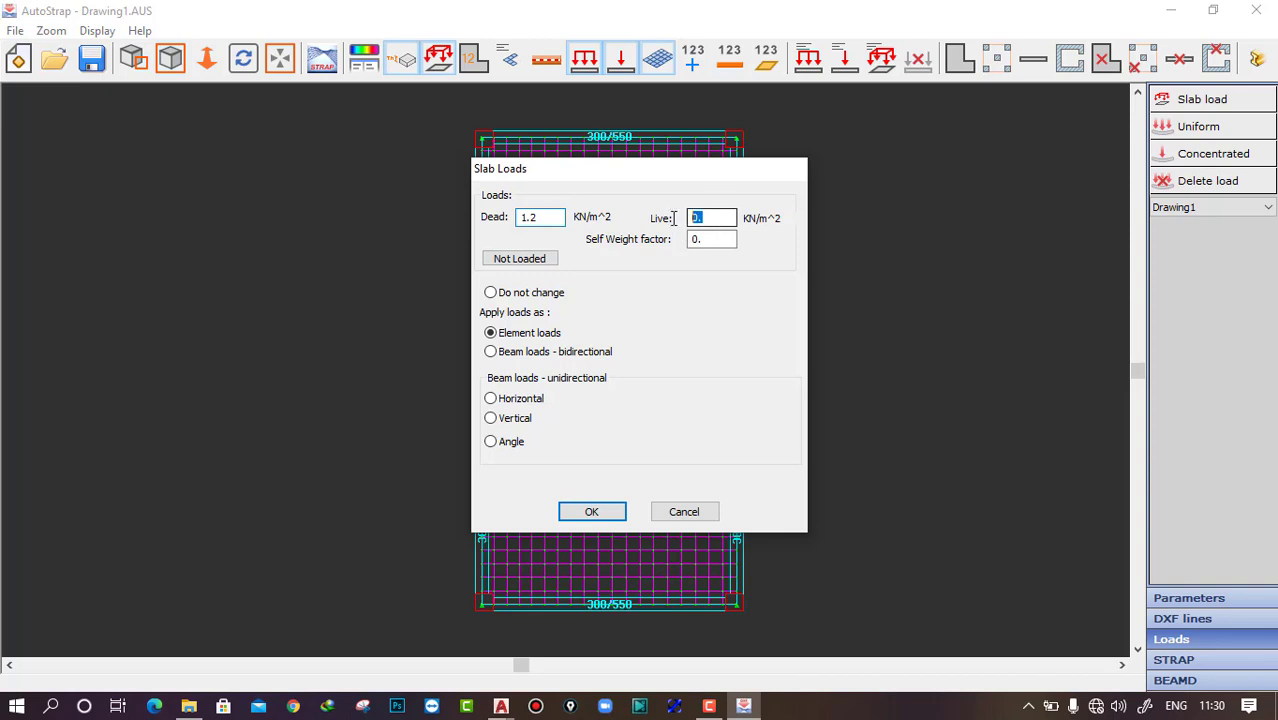
pyautogui.write('2')
pyautogui.moveTo(549, 169); pyautogui.dragTo(786, 153)
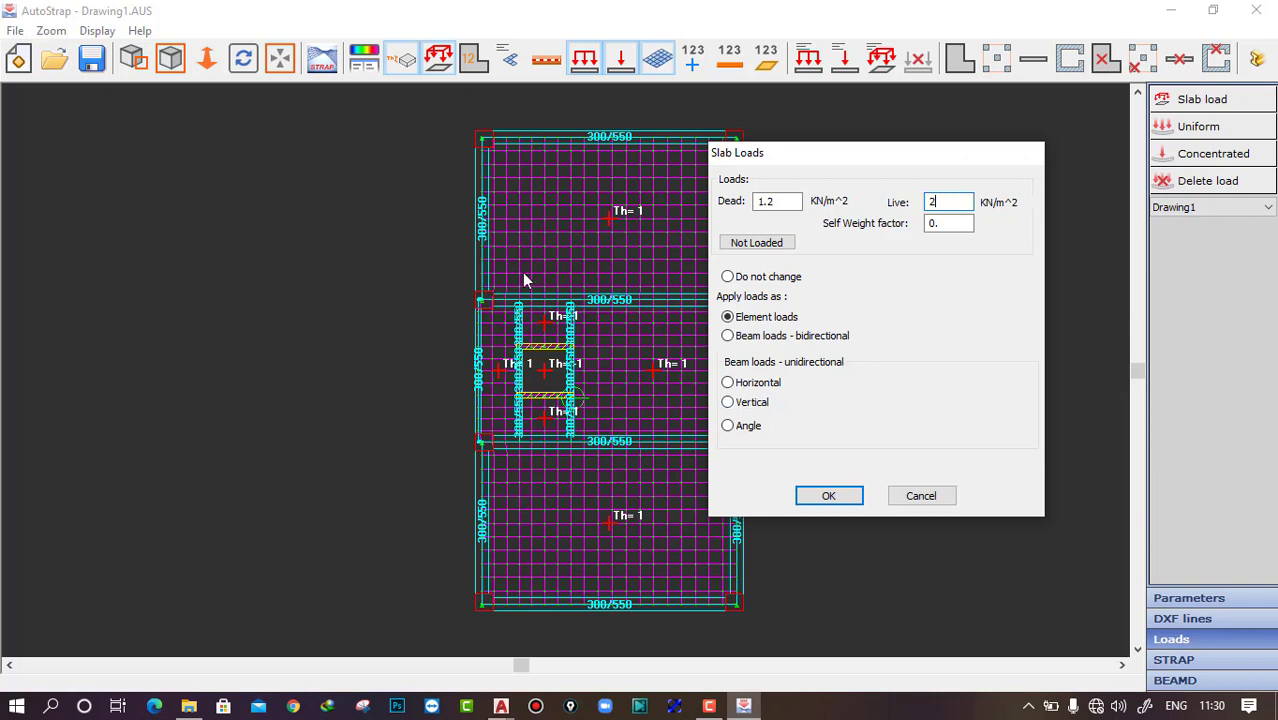
pyautogui.click(728, 336)
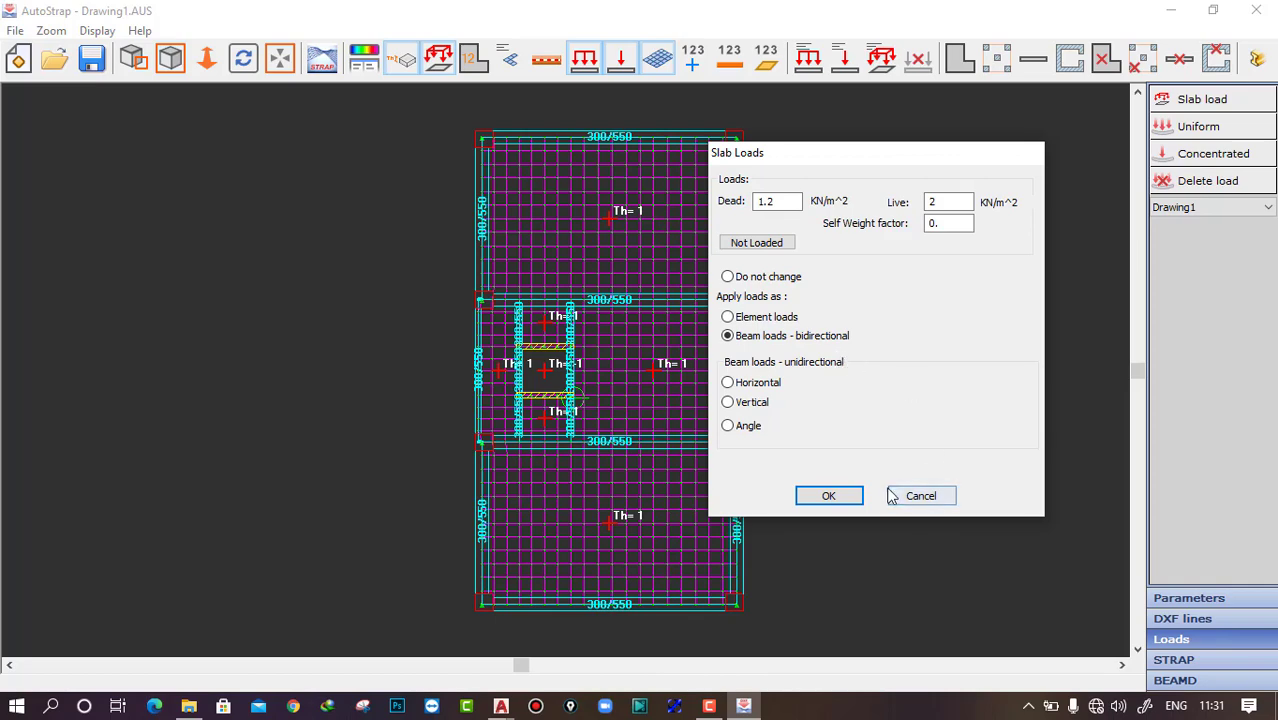
pyautogui.click(836, 500)
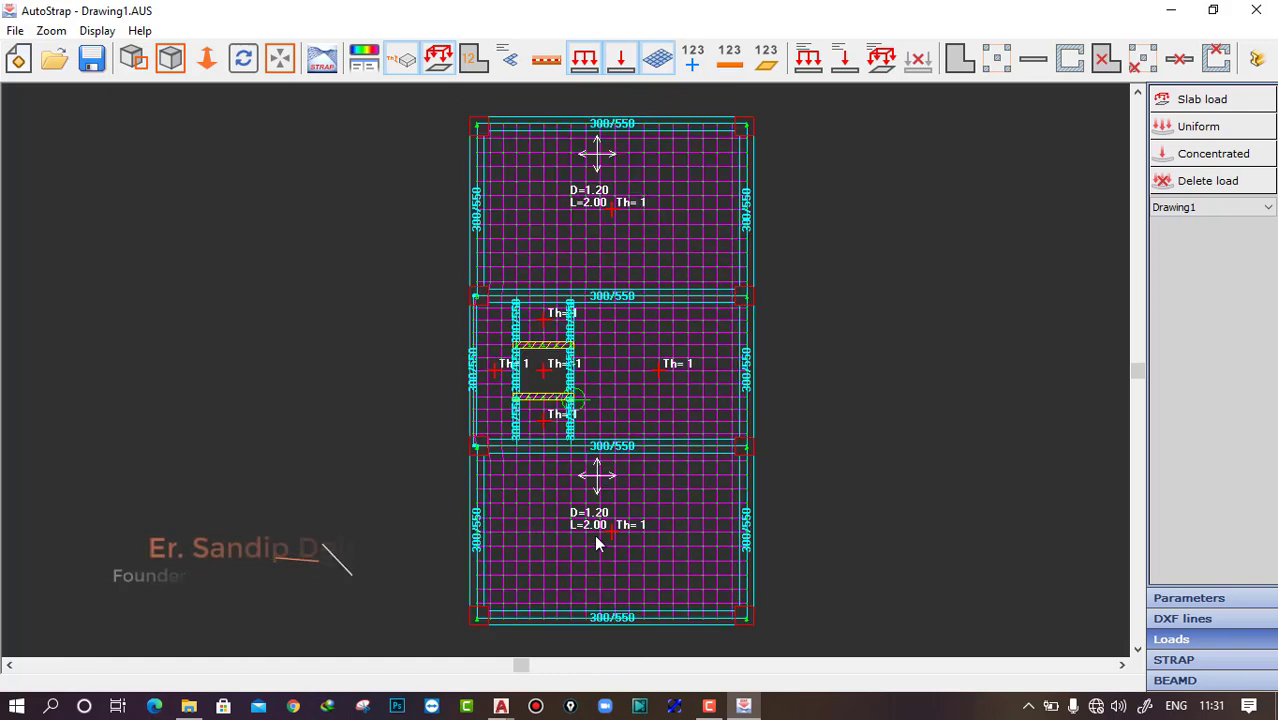
# Step: Apply a slab load of 1.2 KN/m^2 dead and 3 KN/m^2 live to the middle space right of the core as bidirectional beam loads
pyautogui.click(1180, 126)
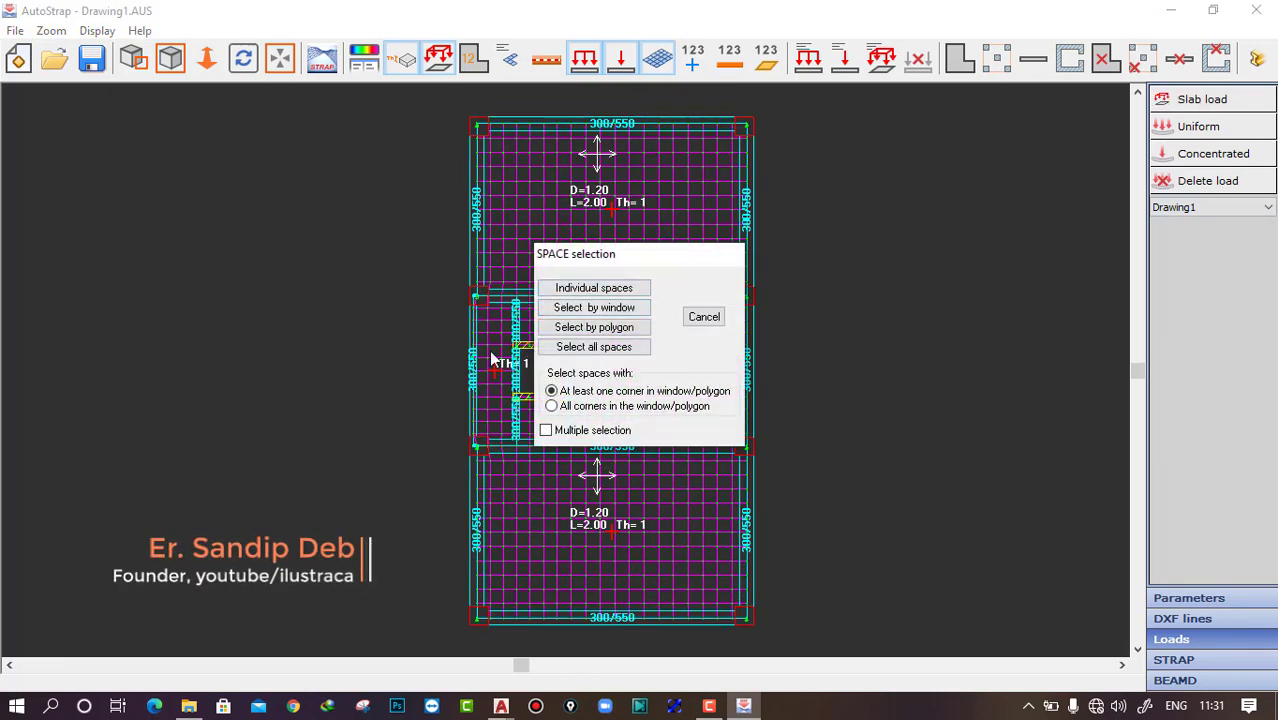
pyautogui.click(581, 292)
pyautogui.click(662, 372)
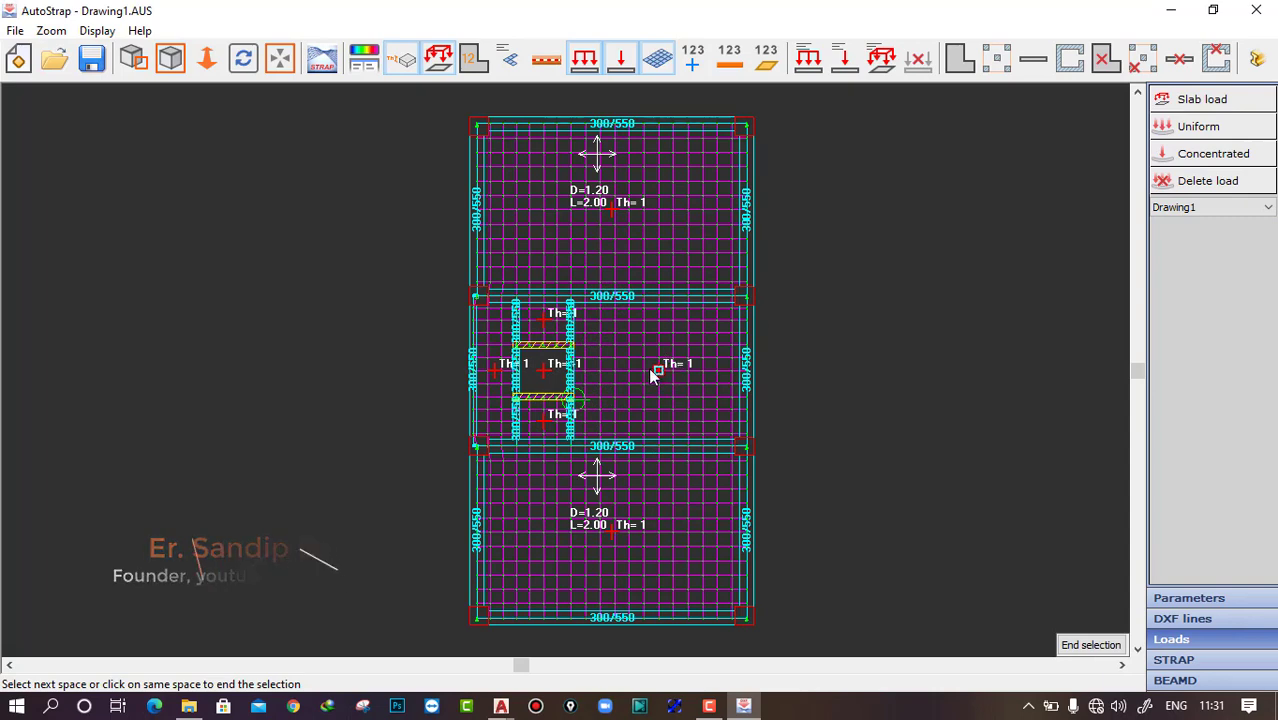
pyautogui.click(661, 374)
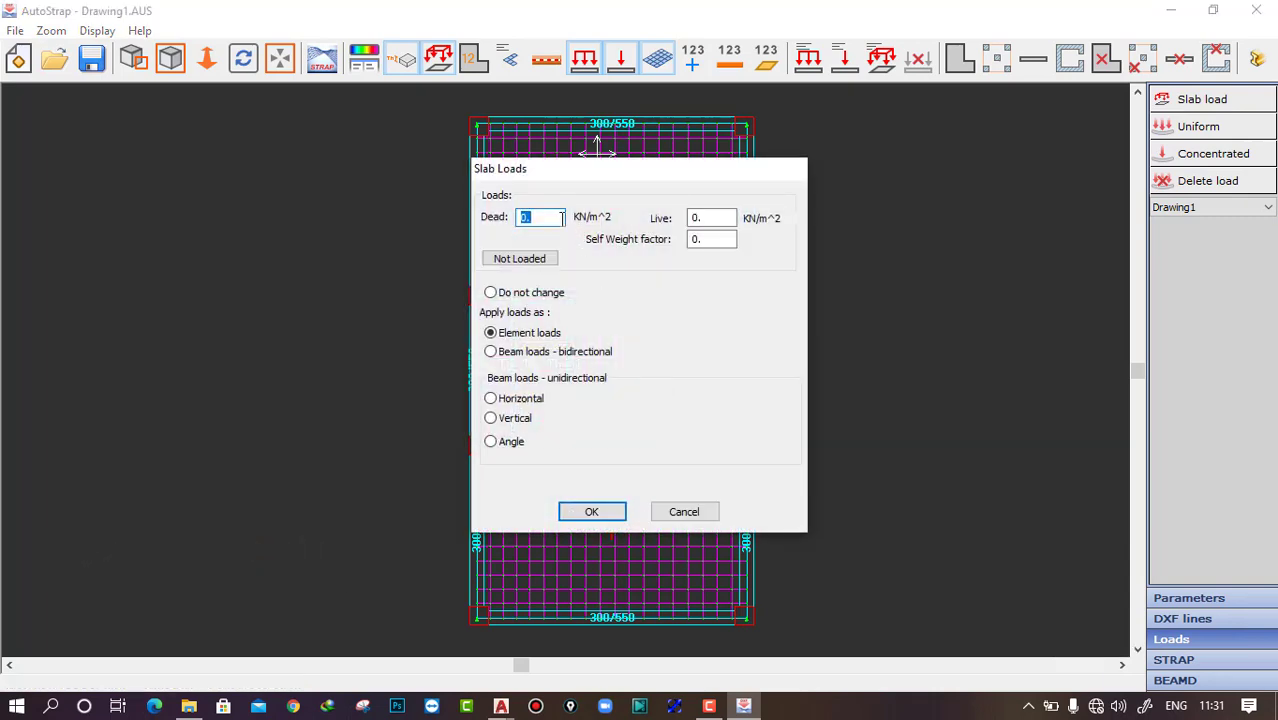
pyautogui.write('1.2')
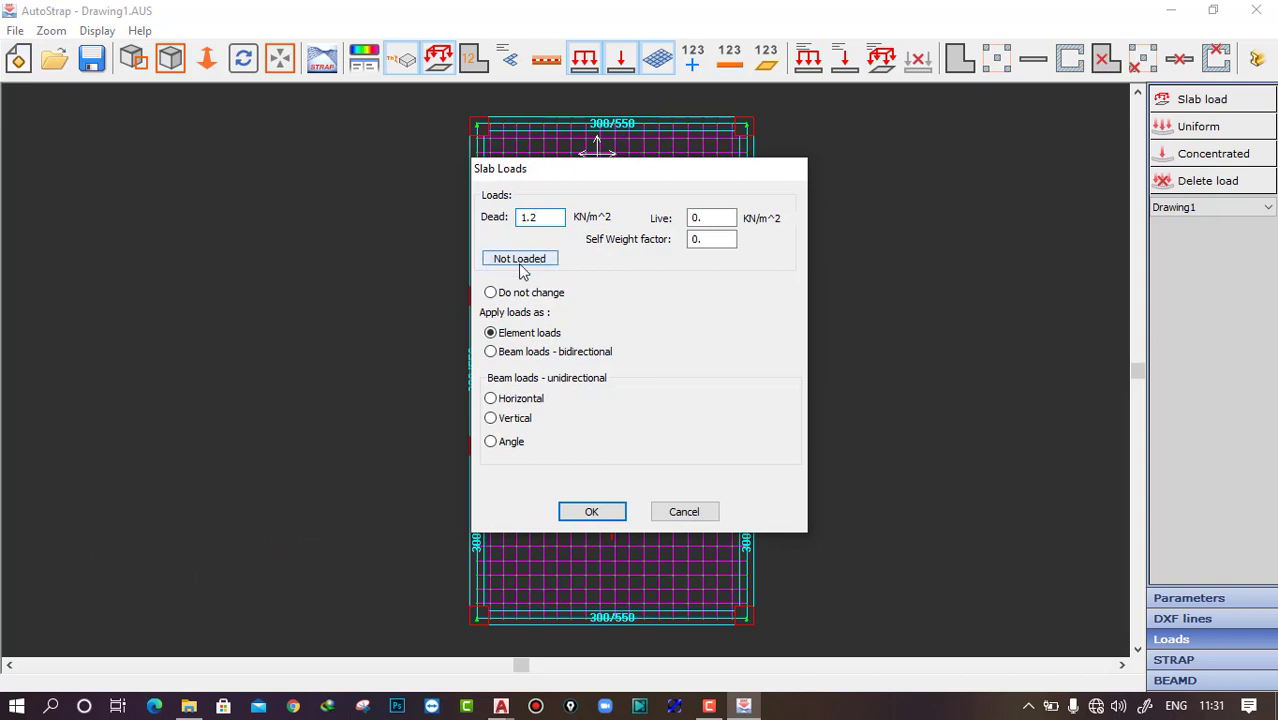
pyautogui.moveTo(655, 171); pyautogui.dragTo(347, 190)
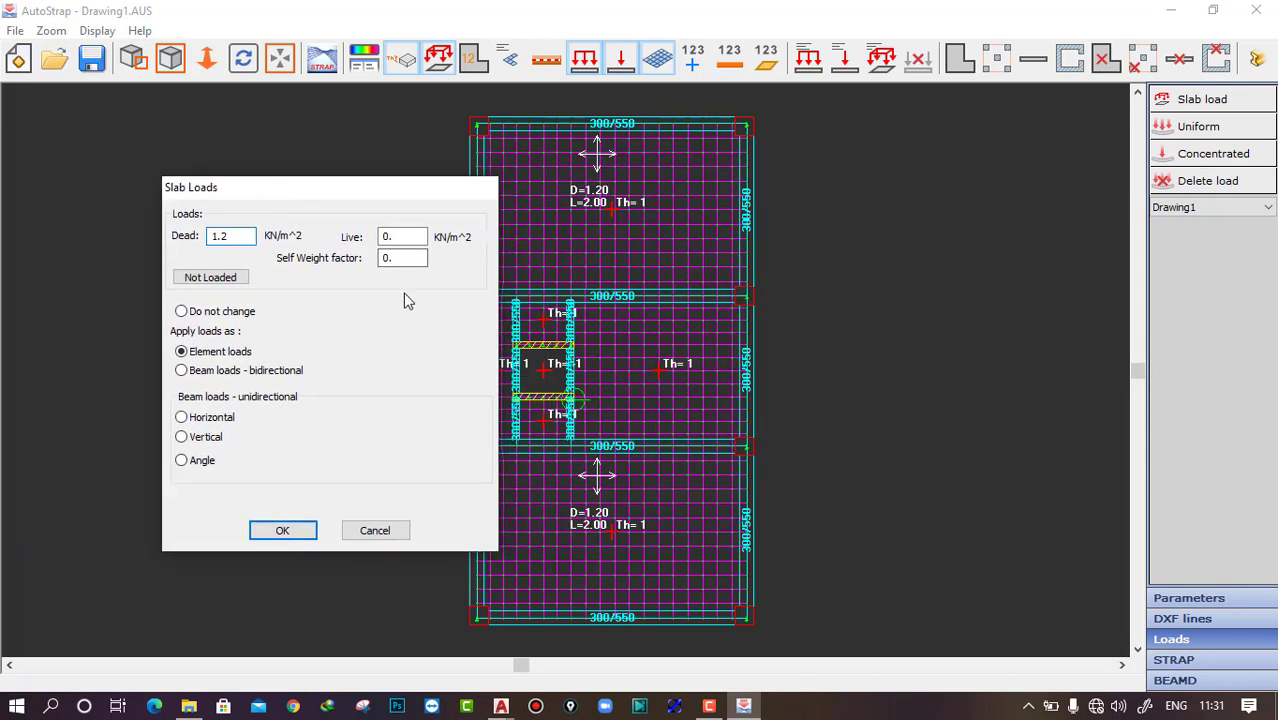
pyautogui.click(396, 237)
pyautogui.write('3')
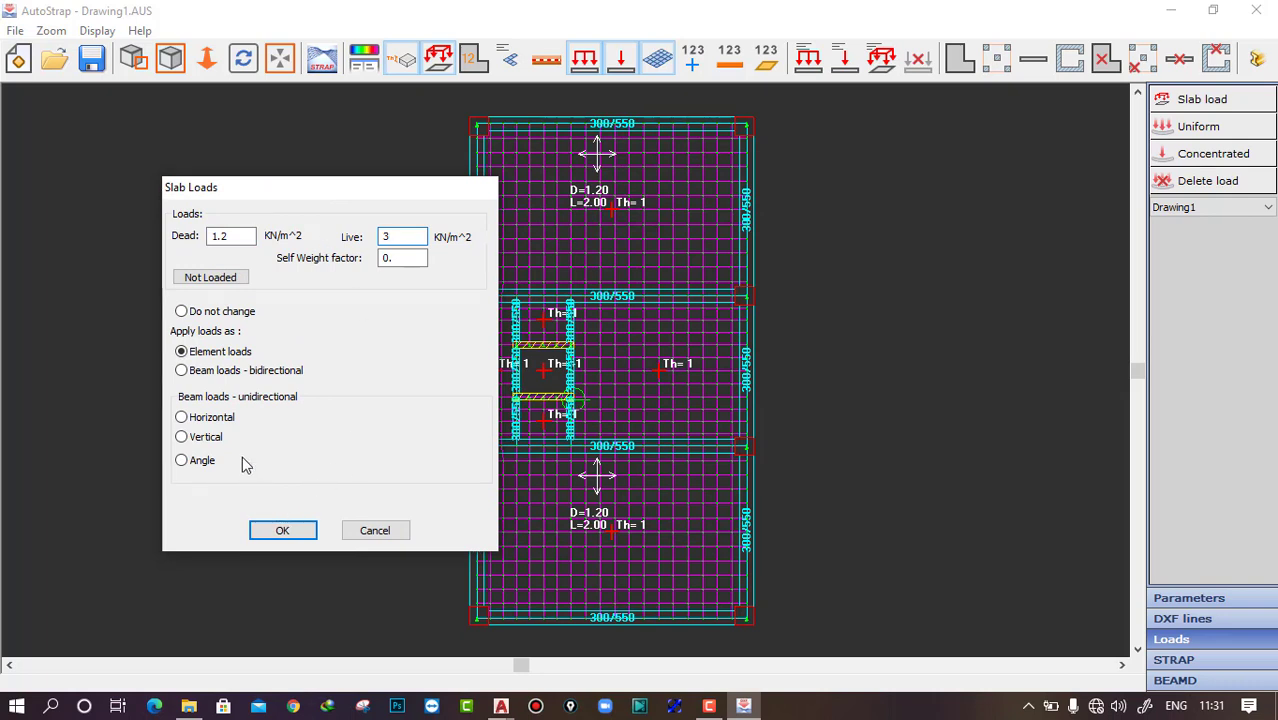
pyautogui.click(208, 376)
pyautogui.click(281, 531)
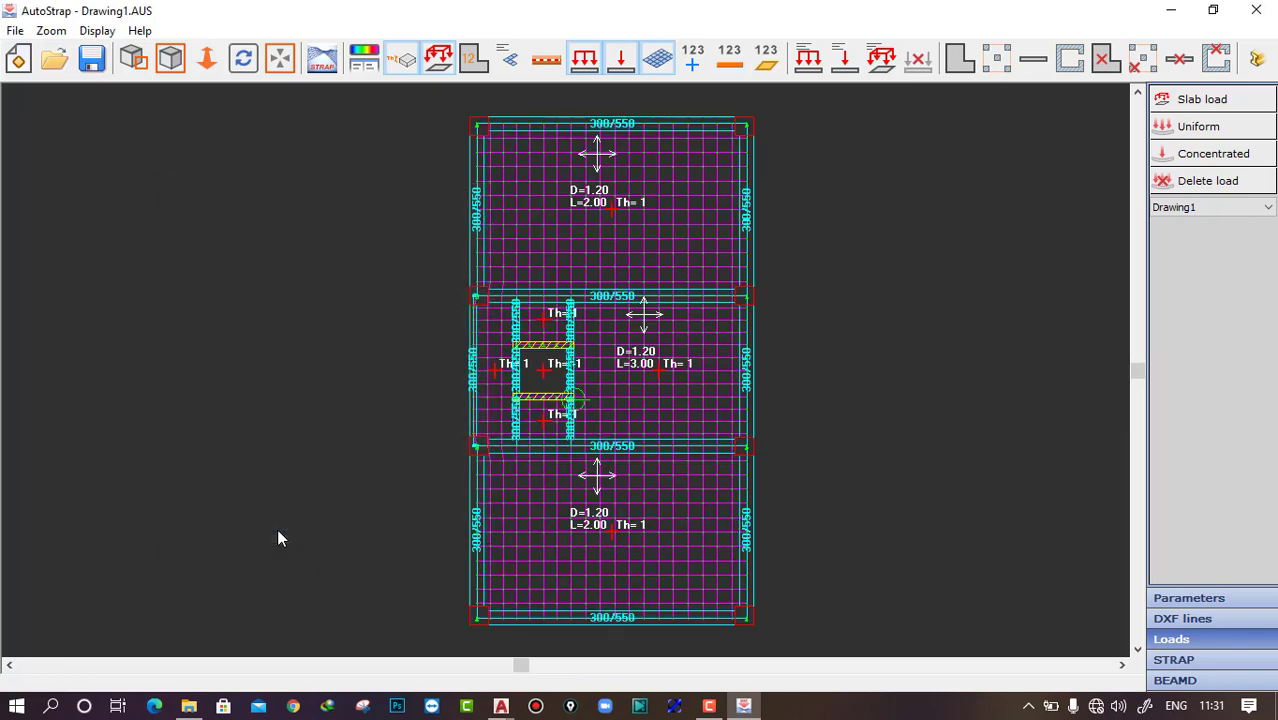
# Step: Start a slab load on the small spaces above and below the core opening, using multiple individual selection
pyautogui.scroll(1, 597, 392)
pyautogui.moveTo(597, 392); pyautogui.dragTo(703, 401, button='middle')
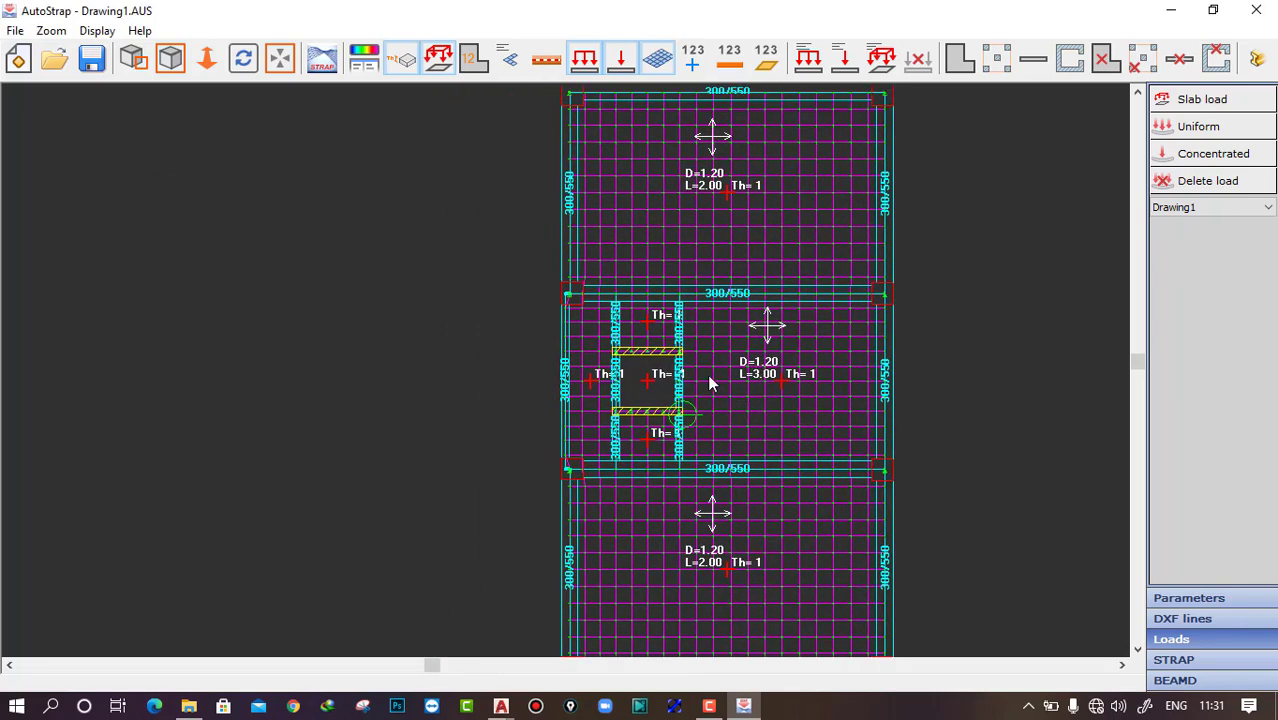
pyautogui.scroll(1, 760, 395)
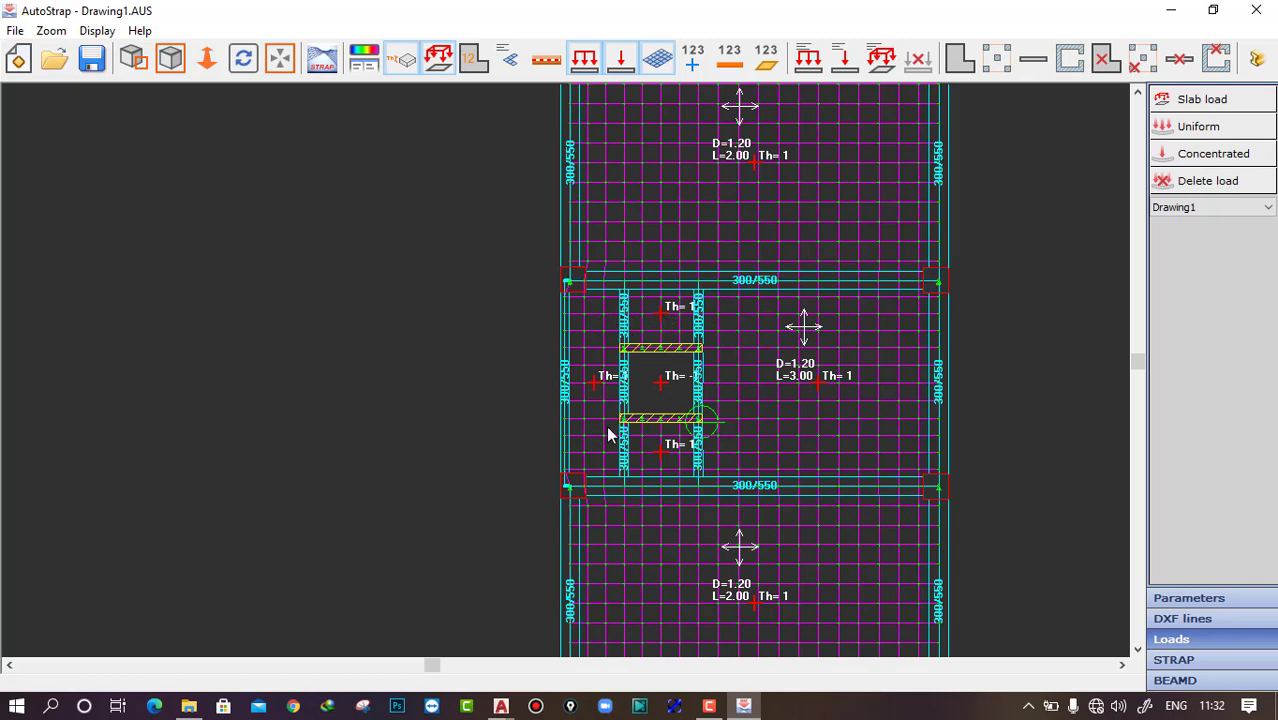
pyautogui.moveTo(615, 406); pyautogui.dragTo(585, 400, button='middle')
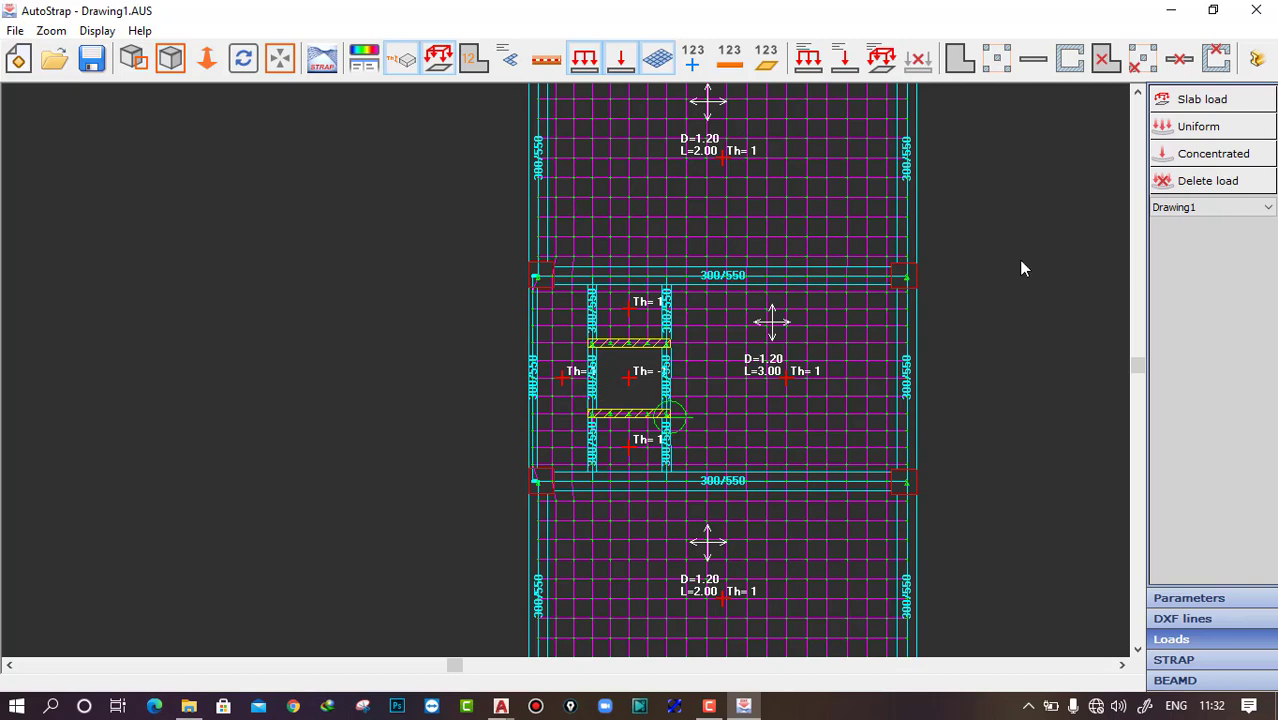
pyautogui.click(1202, 106)
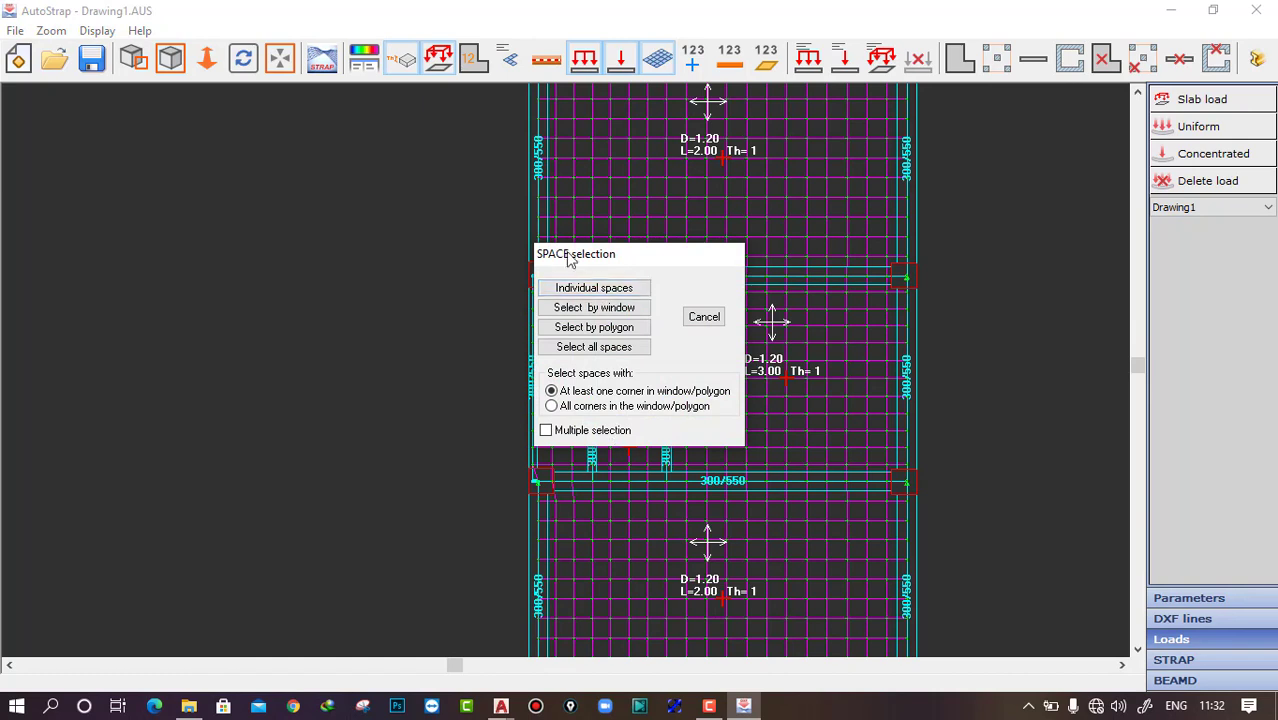
pyautogui.moveTo(590, 254); pyautogui.dragTo(118, 249)
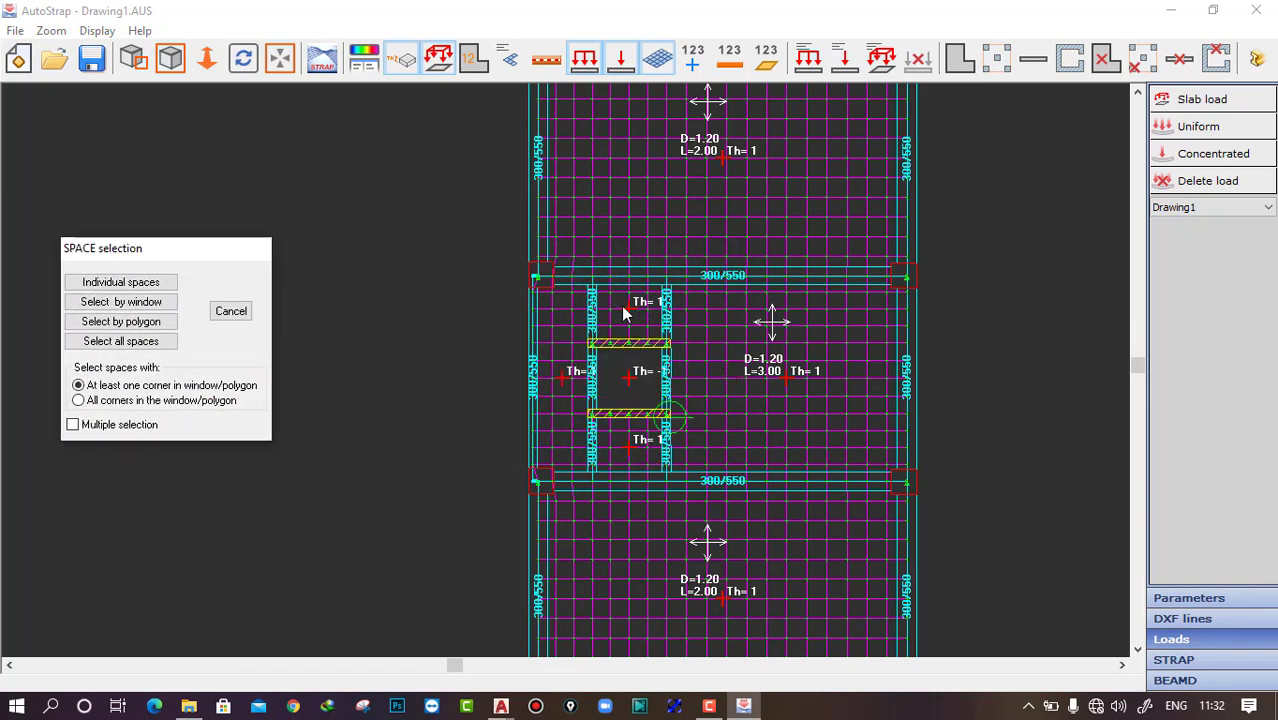
pyautogui.click(73, 425)
pyautogui.click(120, 283)
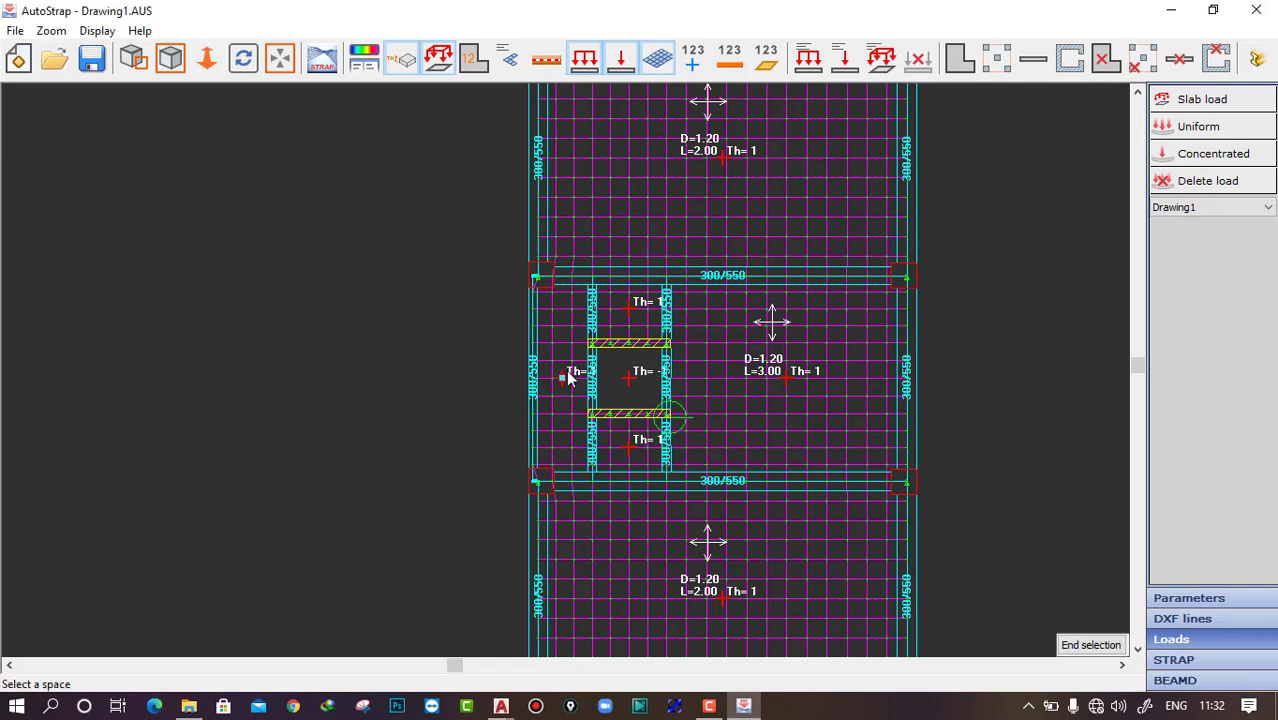
pyautogui.click(630, 313)
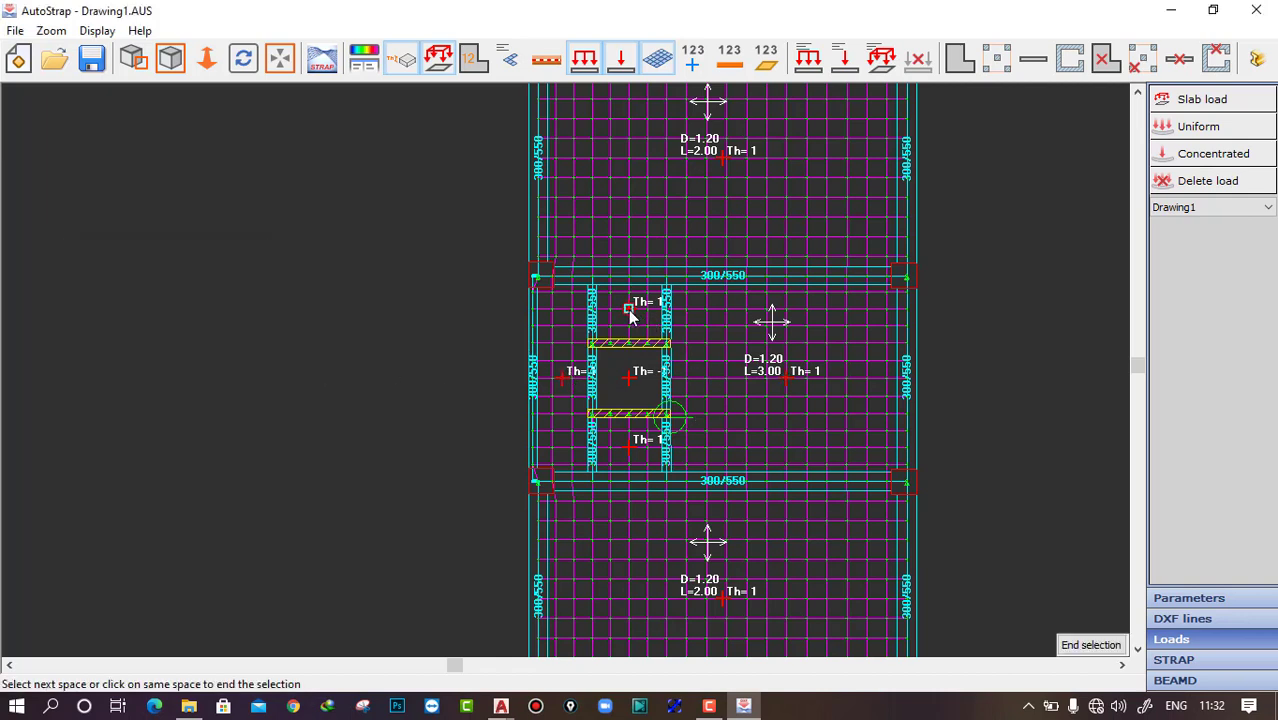
pyautogui.click(631, 452)
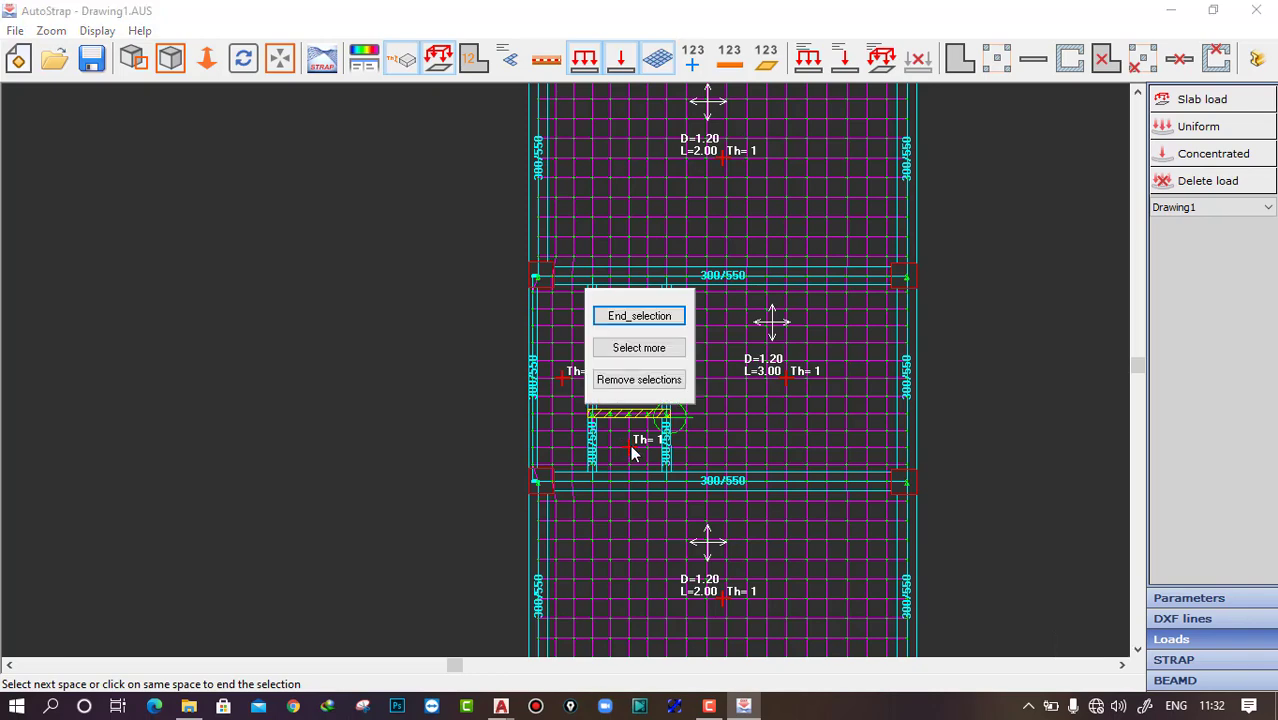
pyautogui.click(651, 315)
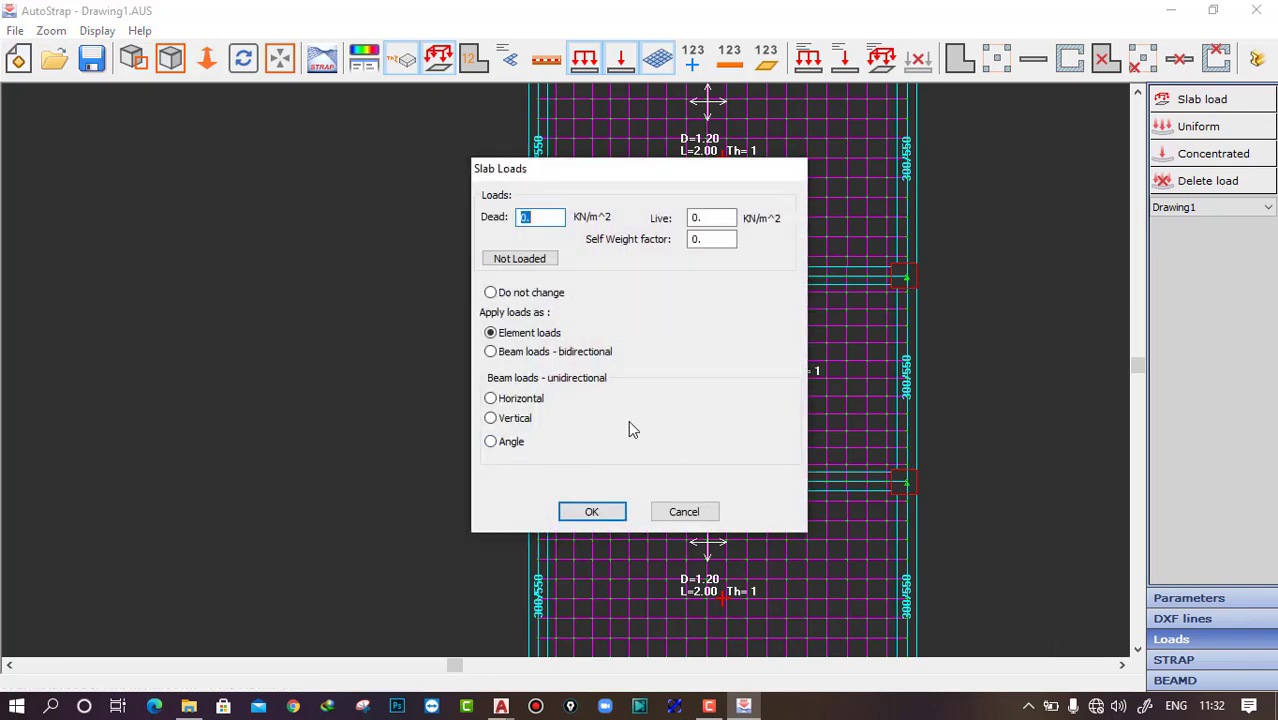
# Step: Load the selected core-side spaces with 3 KN/m^2 dead and 3 KN/m^2 live as unidirectional beam loads, using the Angle option
pyautogui.click(491, 442)
pyautogui.moveTo(618, 181); pyautogui.dragTo(398, 147)
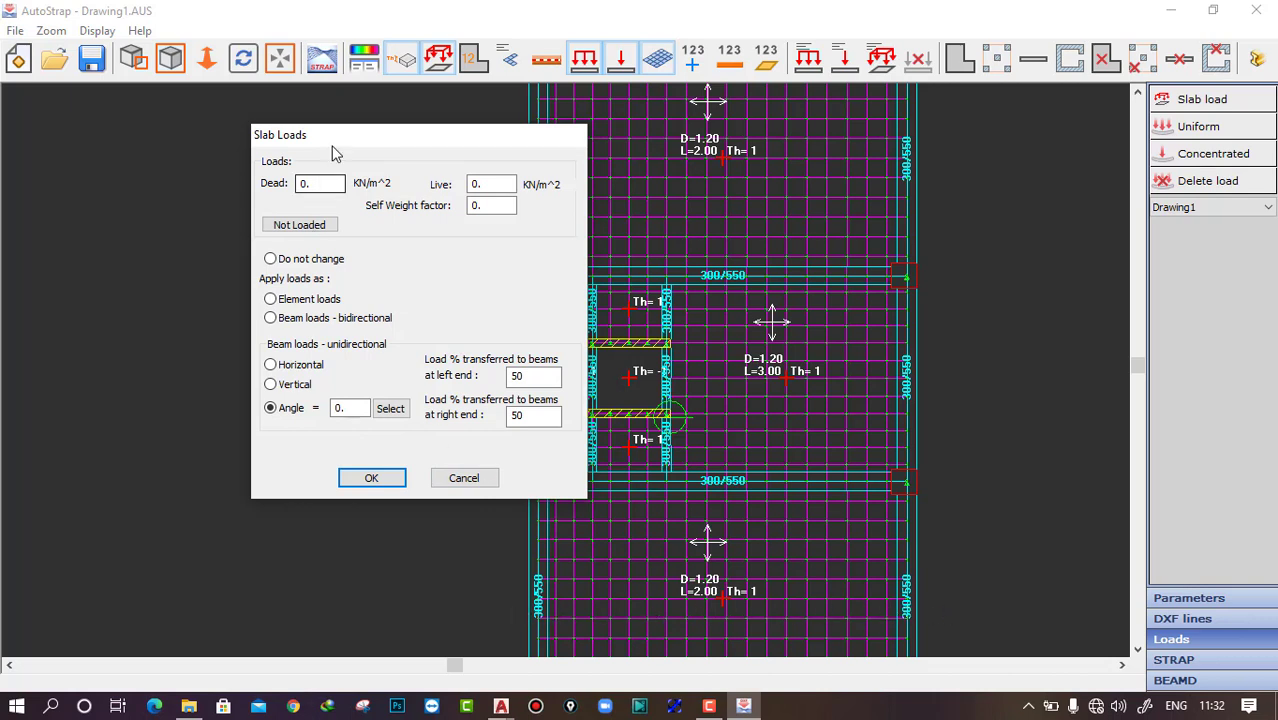
pyautogui.moveTo(334, 136); pyautogui.dragTo(140, 136)
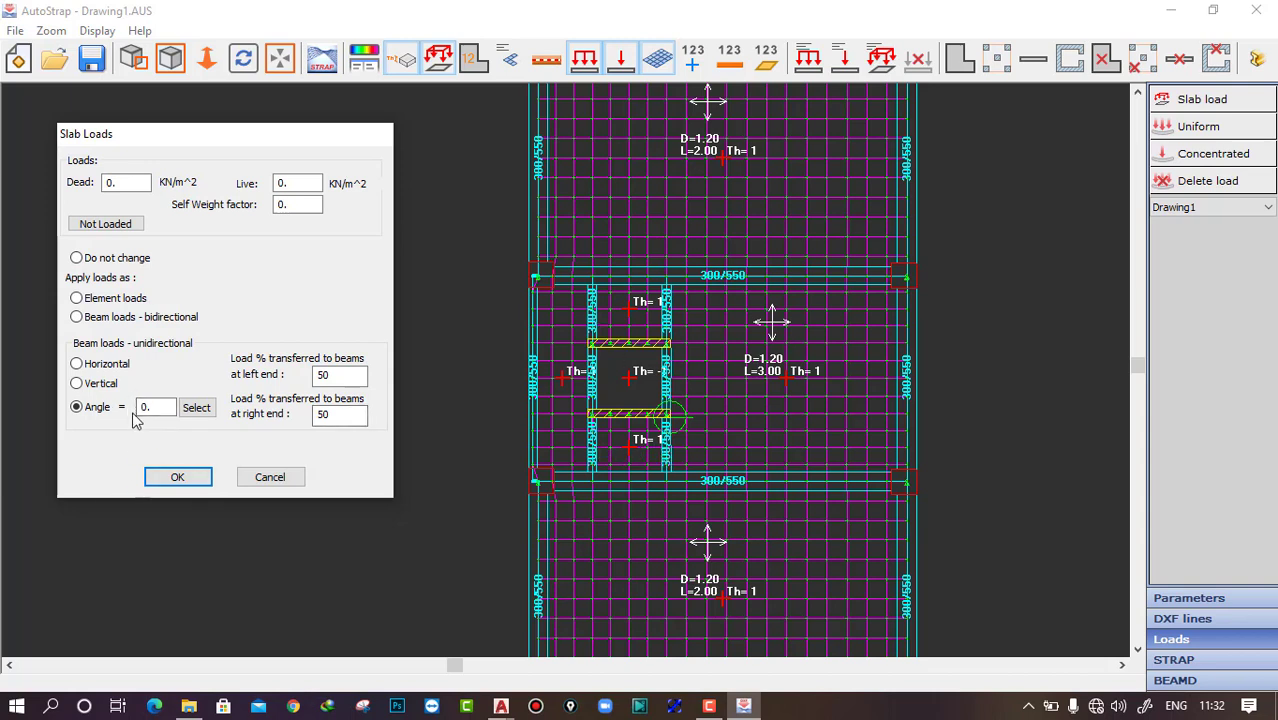
pyautogui.click(336, 376)
pyautogui.moveTo(127, 187); pyautogui.dragTo(29, 183)
pyautogui.write('3')
pyautogui.moveTo(290, 185); pyautogui.dragTo(226, 184)
pyautogui.write('3')
pyautogui.click(178, 477)
pyautogui.scroll(2, 604, 281)
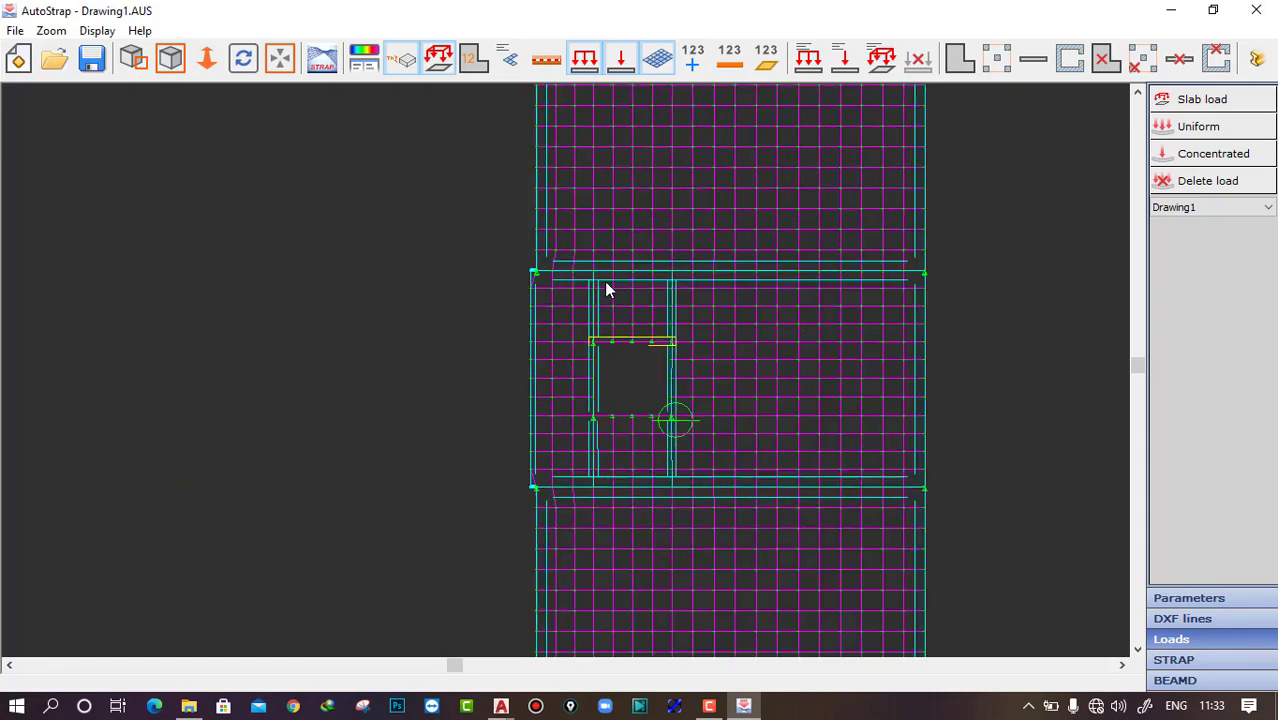
# Step: Start a slab load on the narrow space left of the core opening, using individual selection
pyautogui.scroll(3, 590, 191)
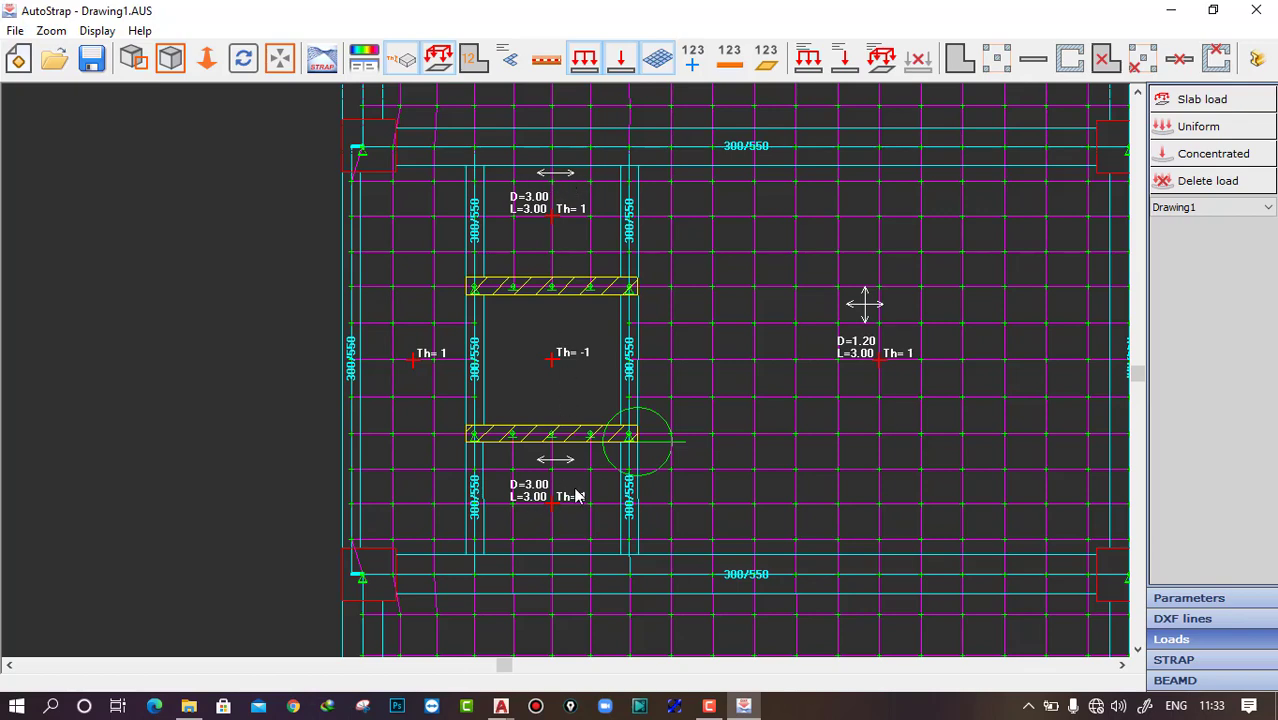
pyautogui.scroll(-2, 522, 485)
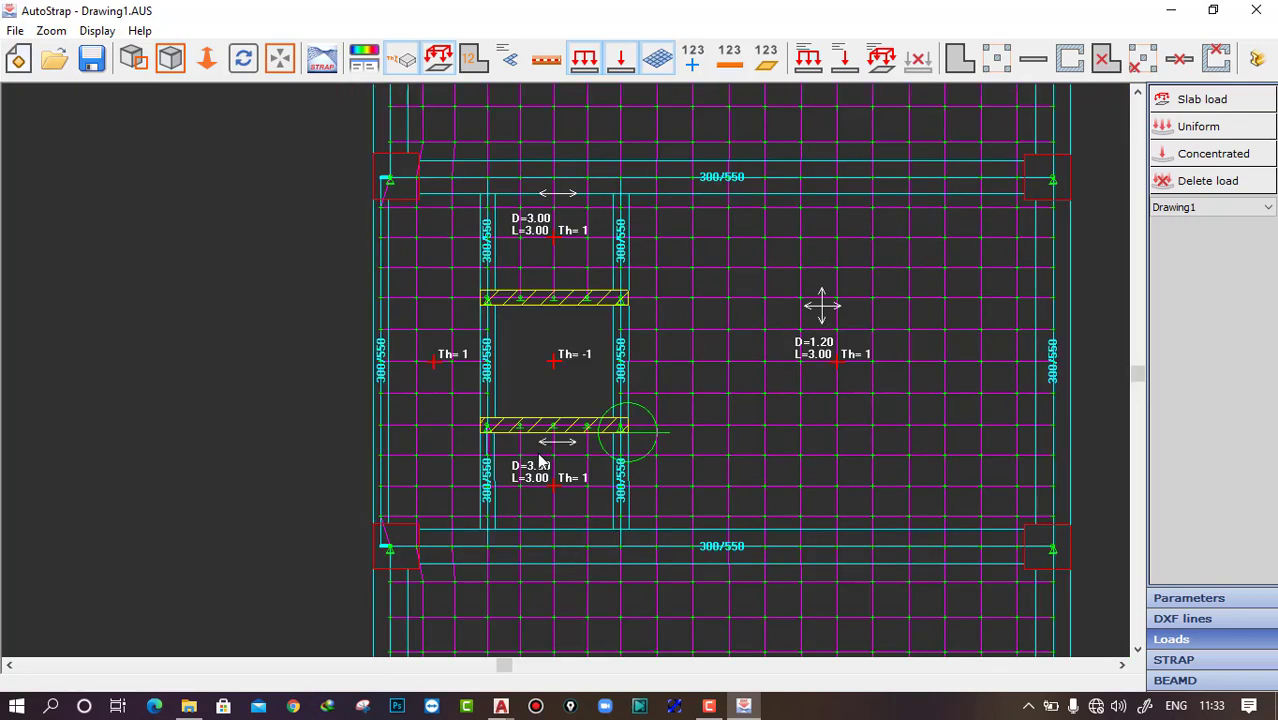
pyautogui.moveTo(546, 457); pyautogui.dragTo(733, 499, button='middle')
pyautogui.click(1202, 104)
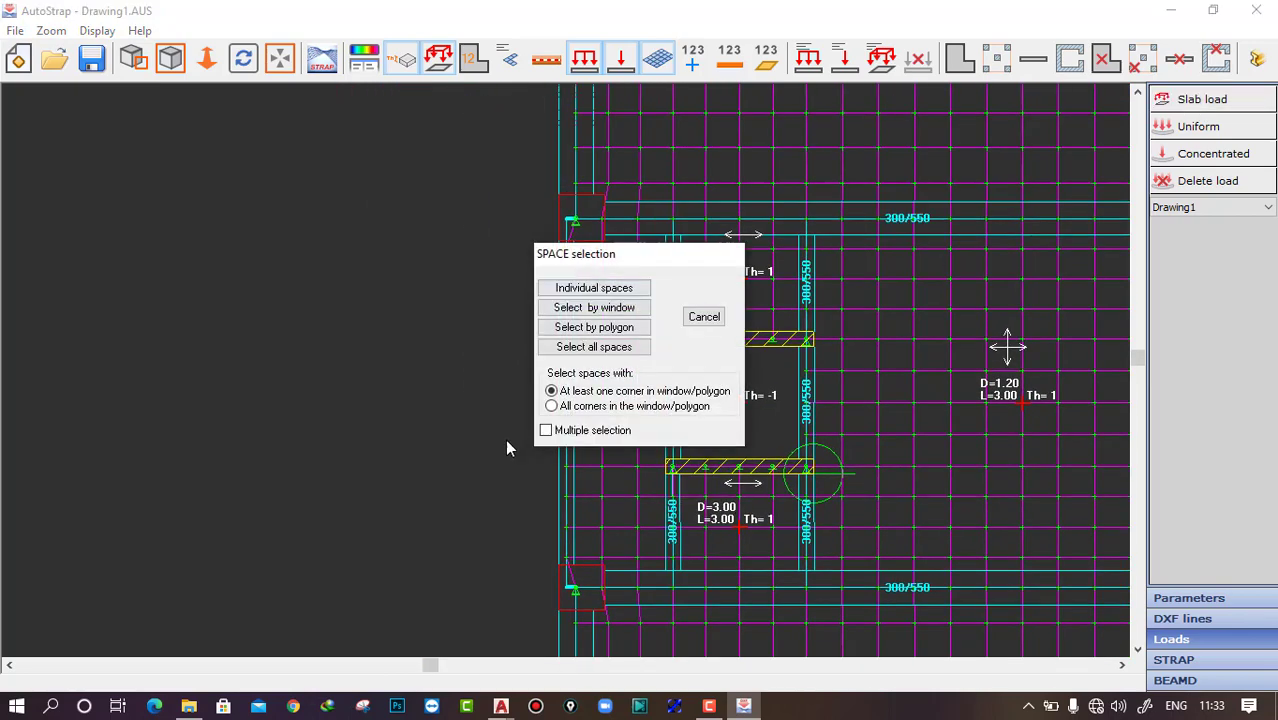
pyautogui.click(592, 288)
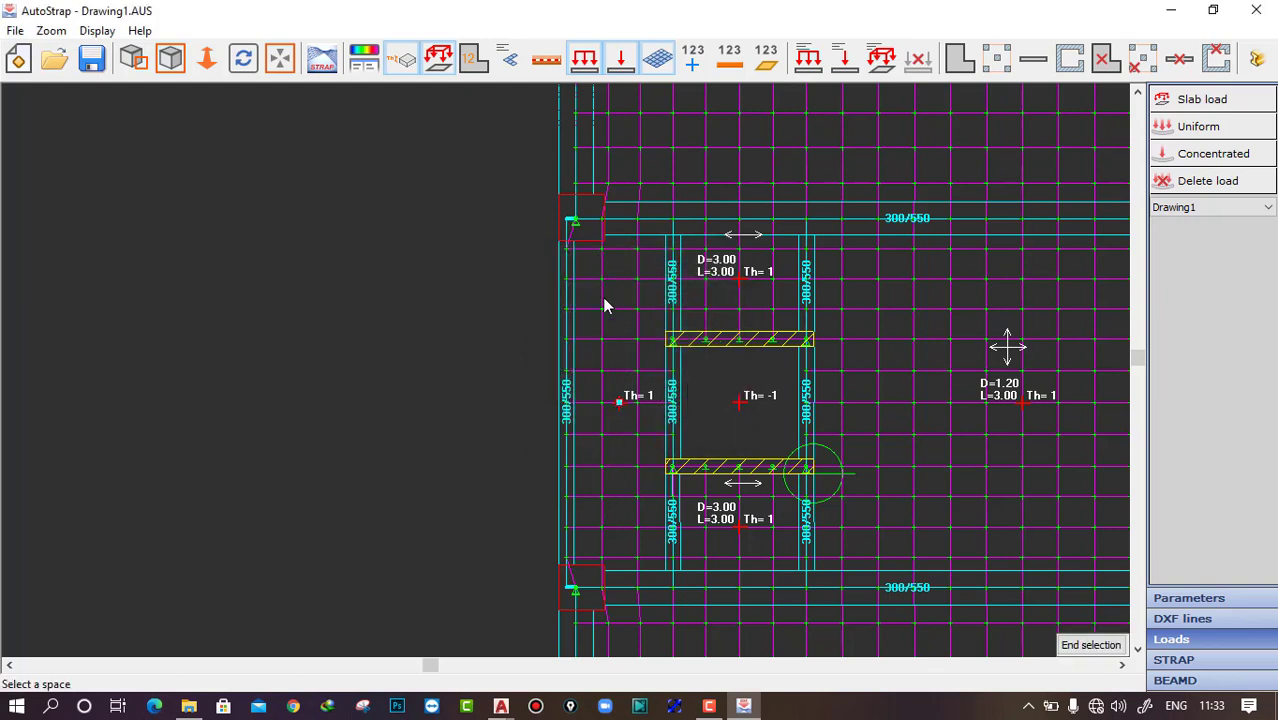
pyautogui.click(623, 409)
pyautogui.click(624, 409)
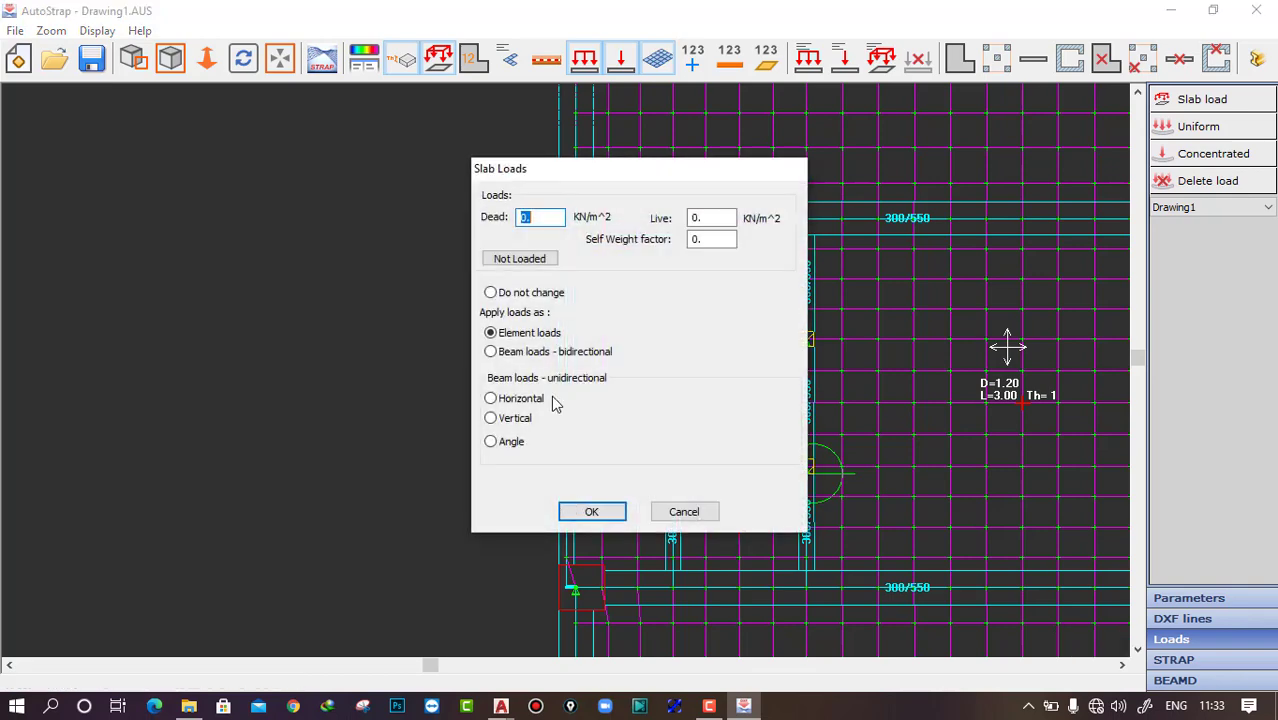
# Step: Load the selected narrow space with 3 KN/m^2 dead and 3 KN/m^2 live as unidirectional beam loads at an angle of 90
pyautogui.click(491, 441)
pyautogui.write('9')
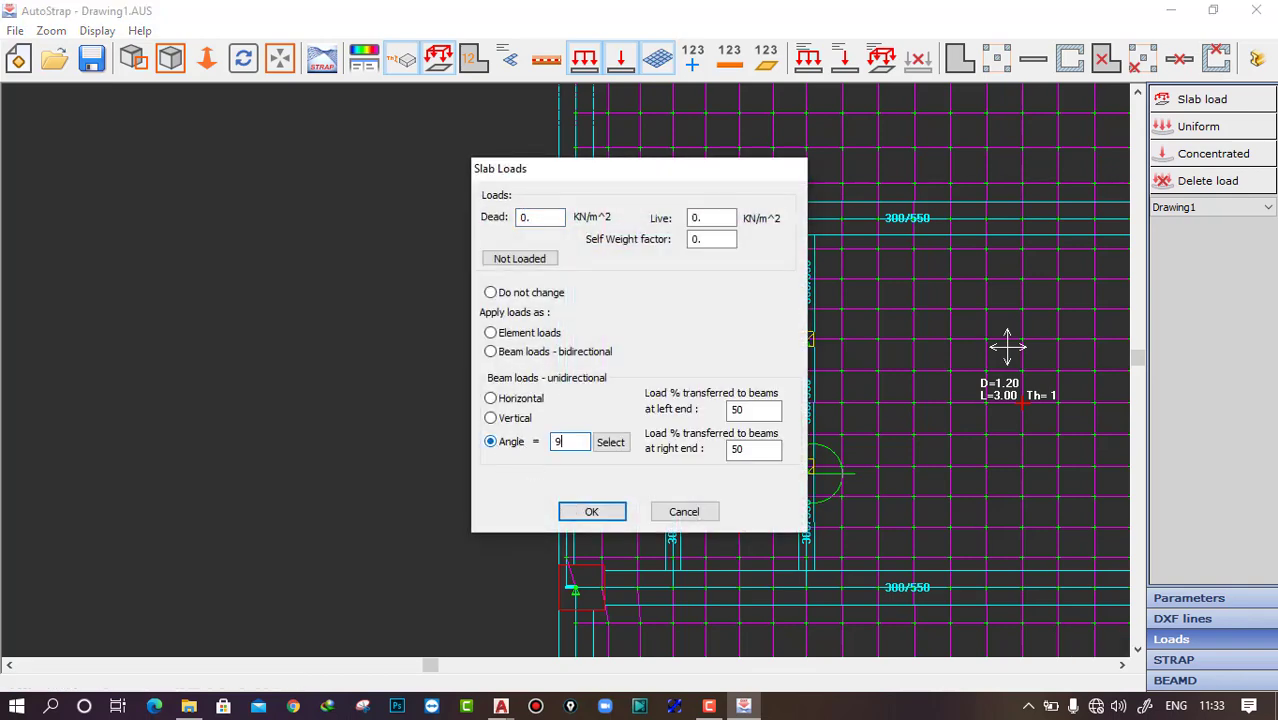
pyautogui.write('0')
pyautogui.doubleClick(527, 217)
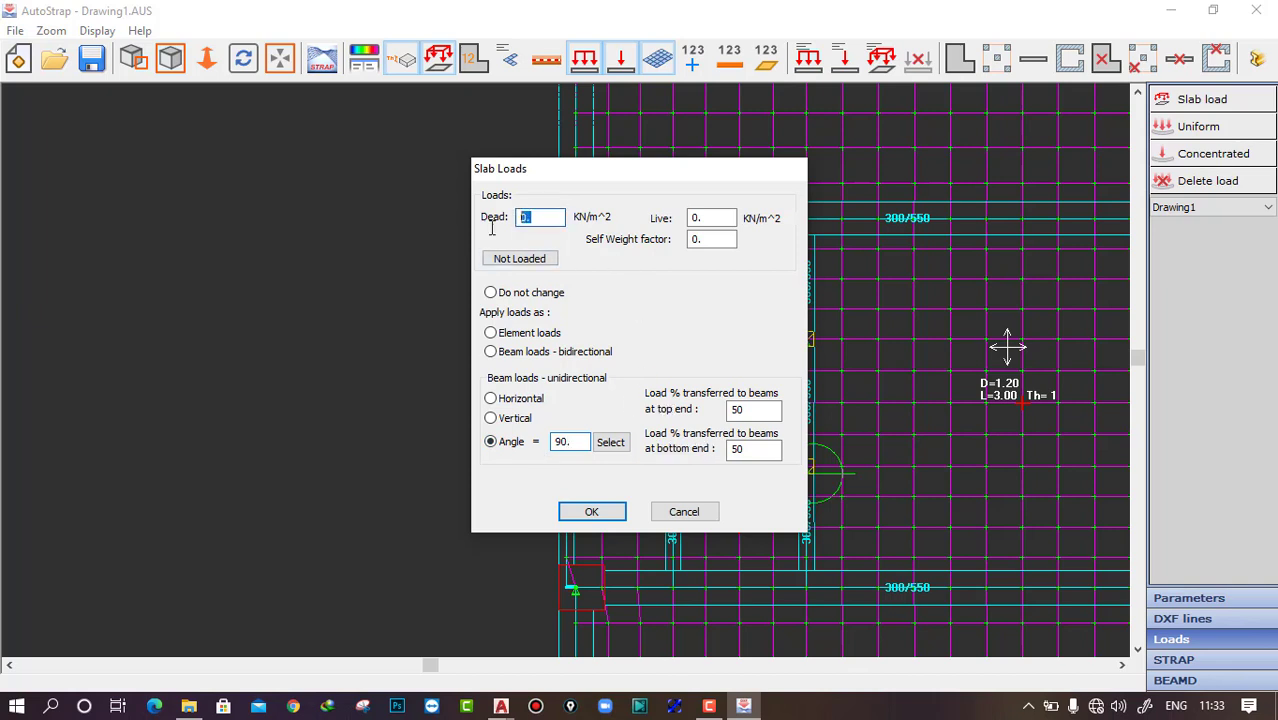
pyautogui.write('3')
pyautogui.click(708, 218)
pyautogui.doubleClick(692, 218)
pyautogui.write('3')
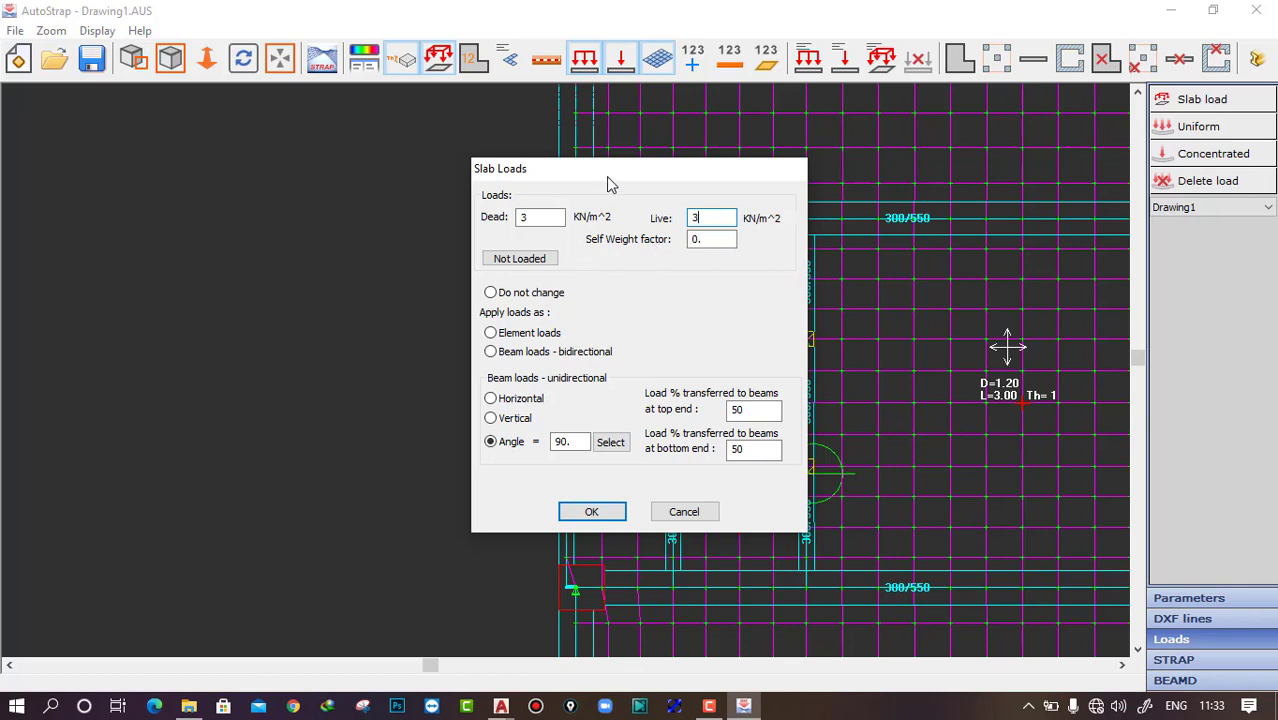
pyautogui.moveTo(606, 178); pyautogui.dragTo(279, 203)
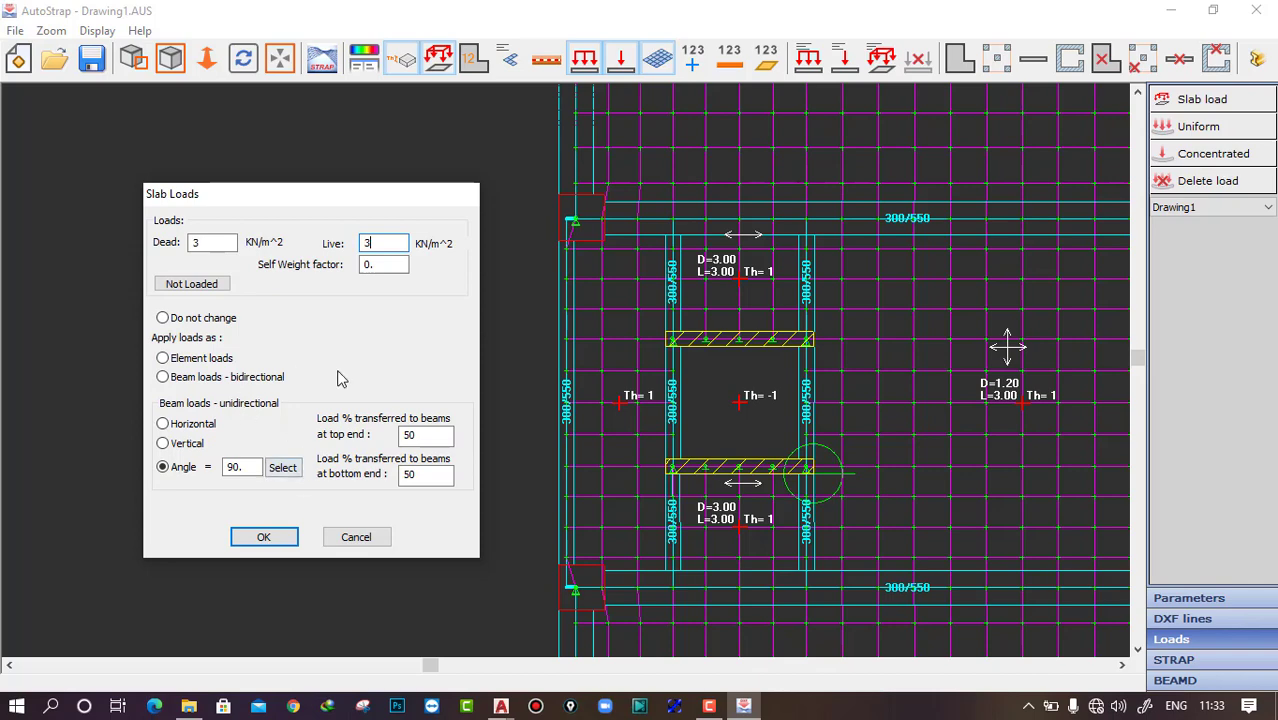
pyautogui.click(262, 537)
pyautogui.scroll(1, 619, 325)
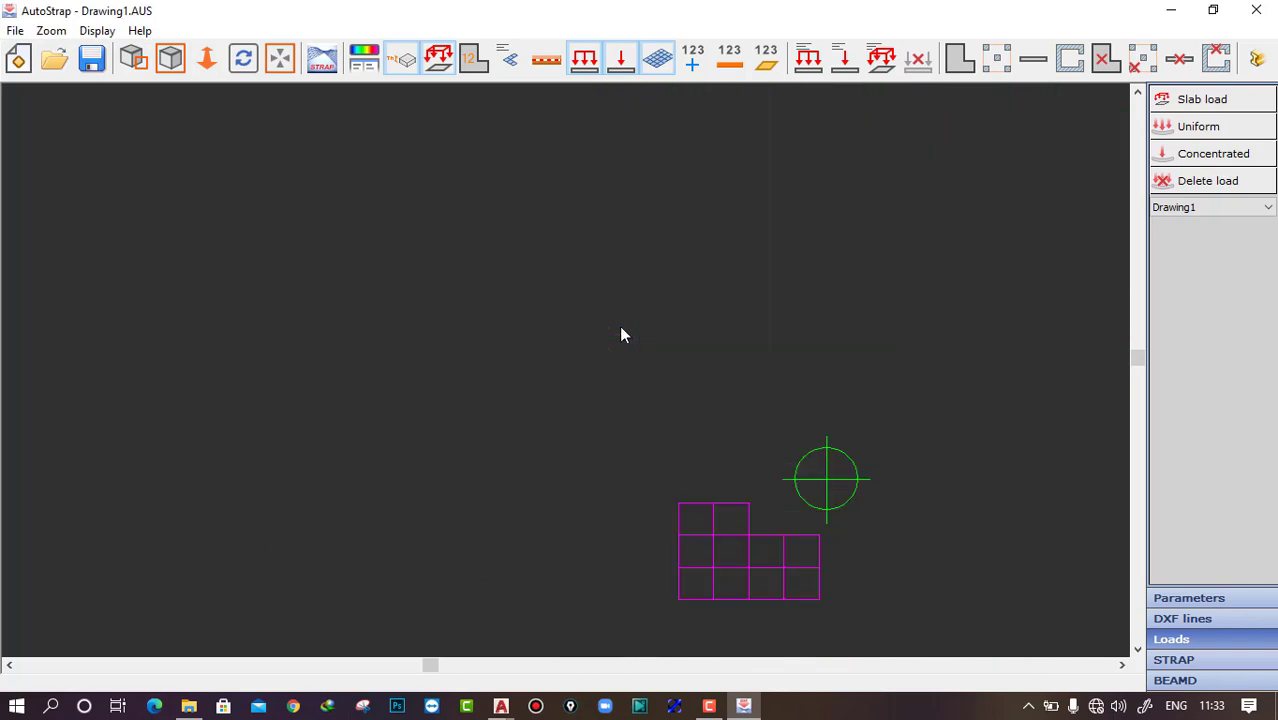
pyautogui.moveTo(662, 357); pyautogui.dragTo(468, 285, button='middle')
pyautogui.scroll(1, 440, 275)
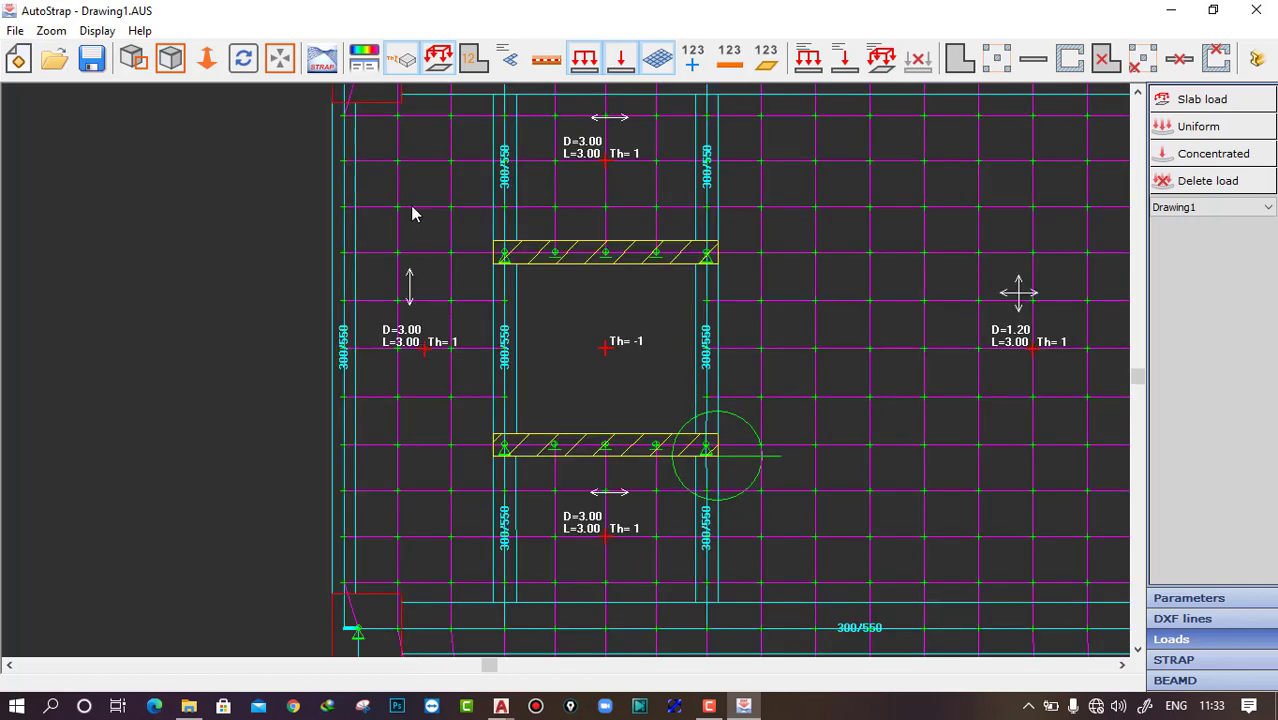
# Step: Examine the slab loads and their directions around the core and on the large spaces of the first plan
pyautogui.scroll(-1, 405, 282)
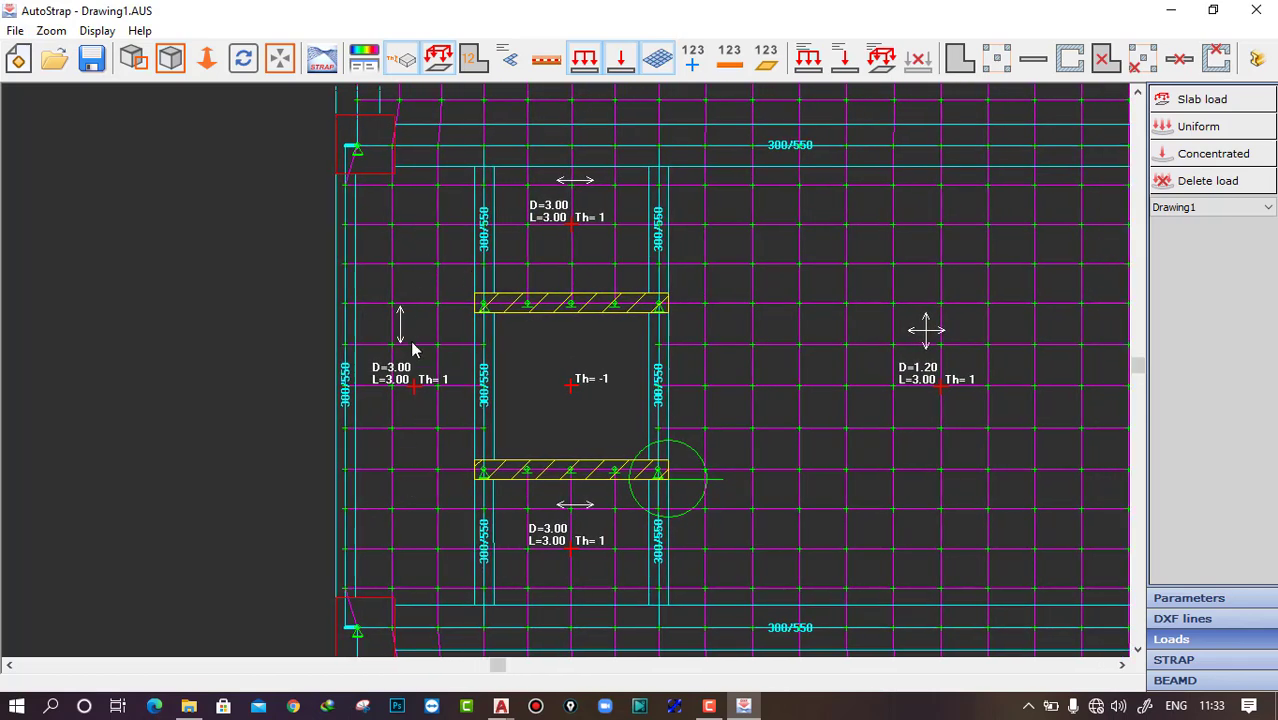
pyautogui.scroll(-1, 414, 378)
pyautogui.scroll(-1, 735, 453)
pyautogui.moveTo(735, 453); pyautogui.dragTo(543, 389, button='middle')
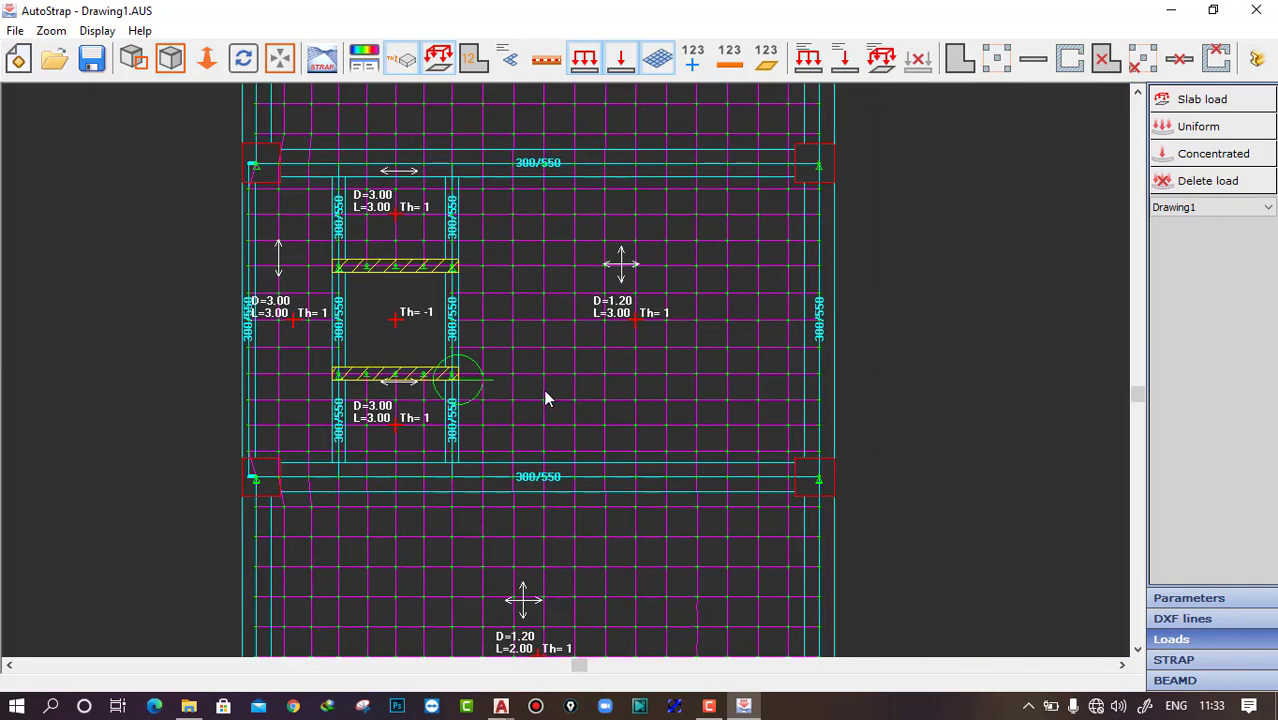
pyautogui.scroll(-1, 544, 387)
pyautogui.moveTo(665, 397); pyautogui.dragTo(608, 411, button='middle')
pyautogui.scroll(-1, 613, 388)
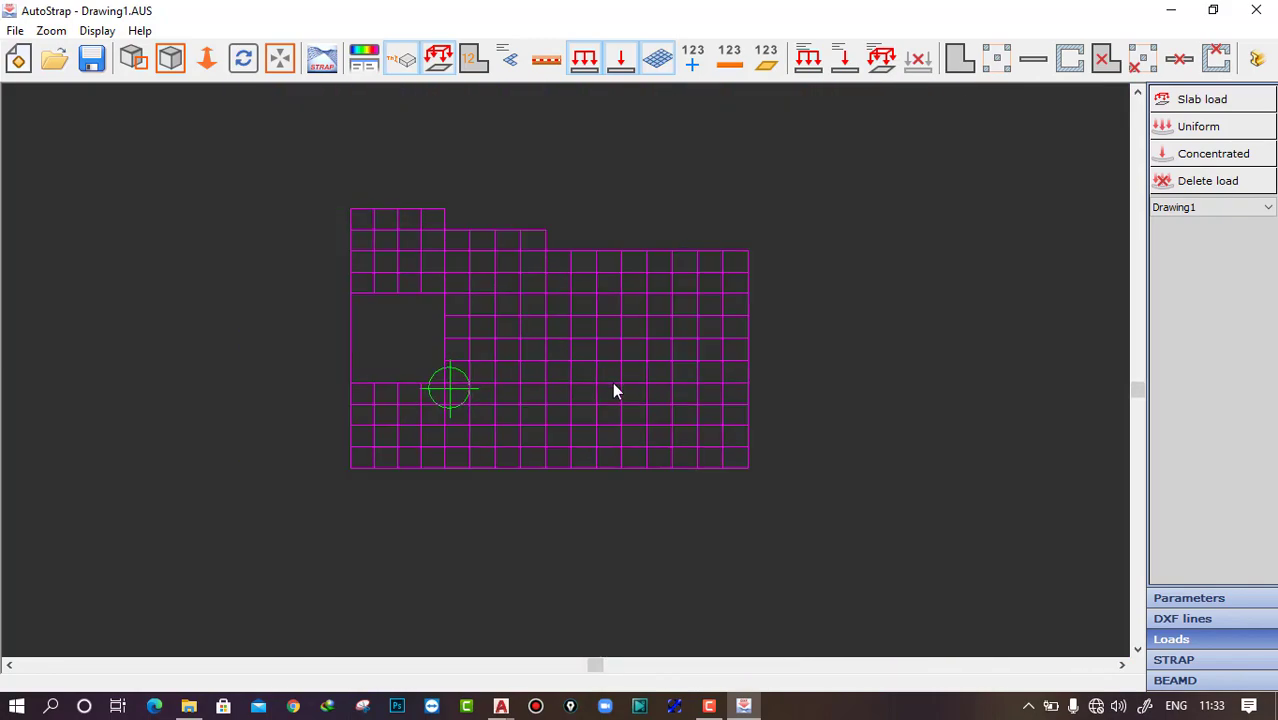
pyautogui.scroll(-1, 613, 390)
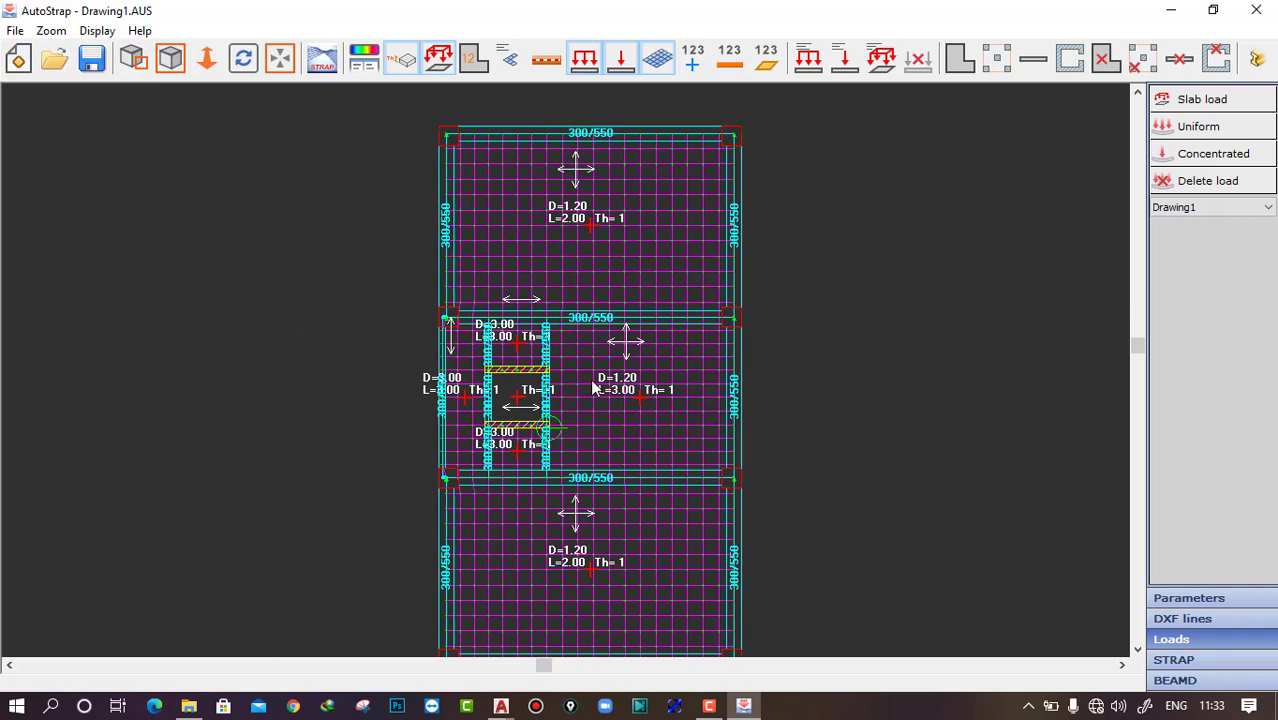
pyautogui.moveTo(590, 379); pyautogui.dragTo(582, 320, button='middle')
# Step: Switch to the second plan and select its upper, middle and lower large spaces together for a slab load
pyautogui.click(1184, 208)
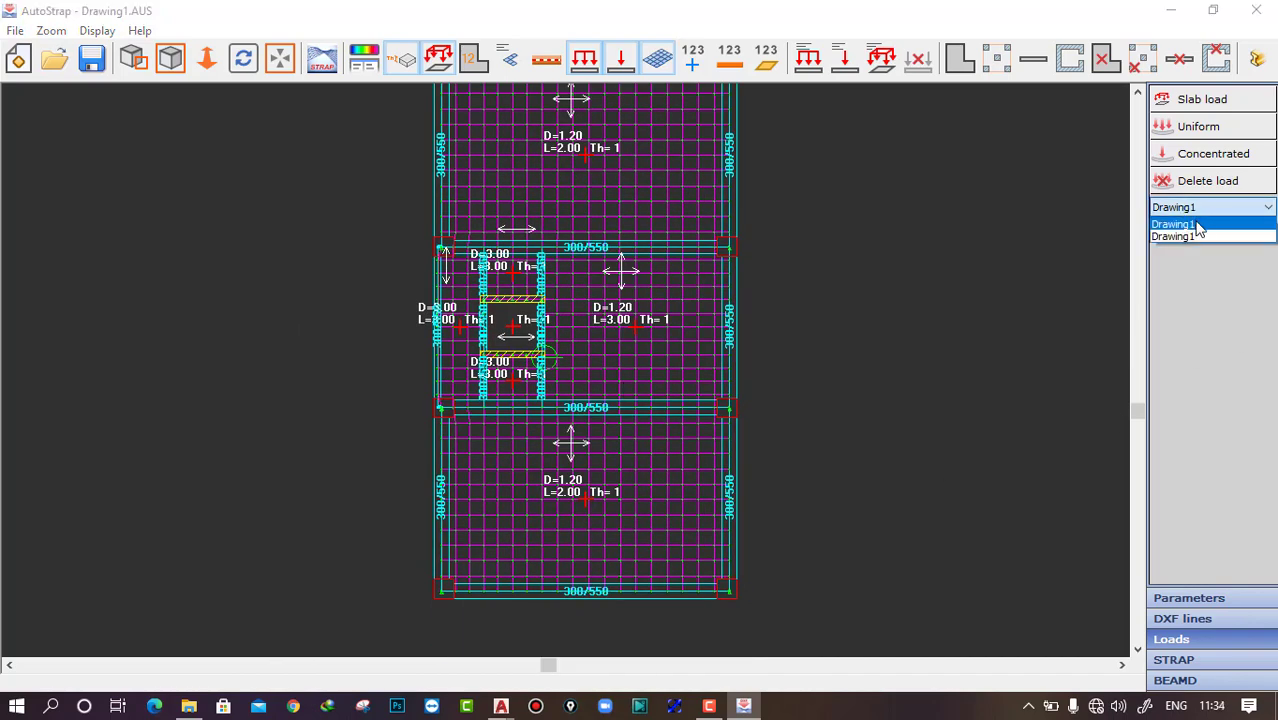
pyautogui.click(1196, 236)
pyautogui.moveTo(590, 309); pyautogui.dragTo(604, 378, button='middle')
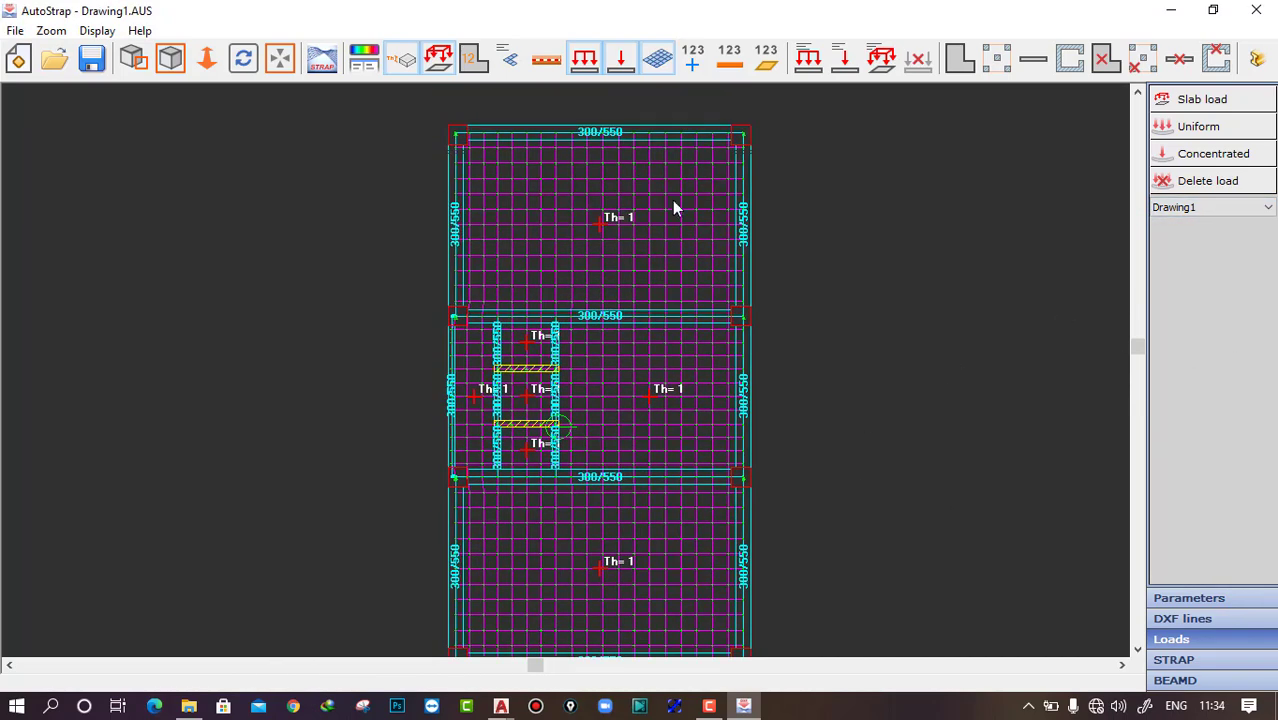
pyautogui.click(1200, 99)
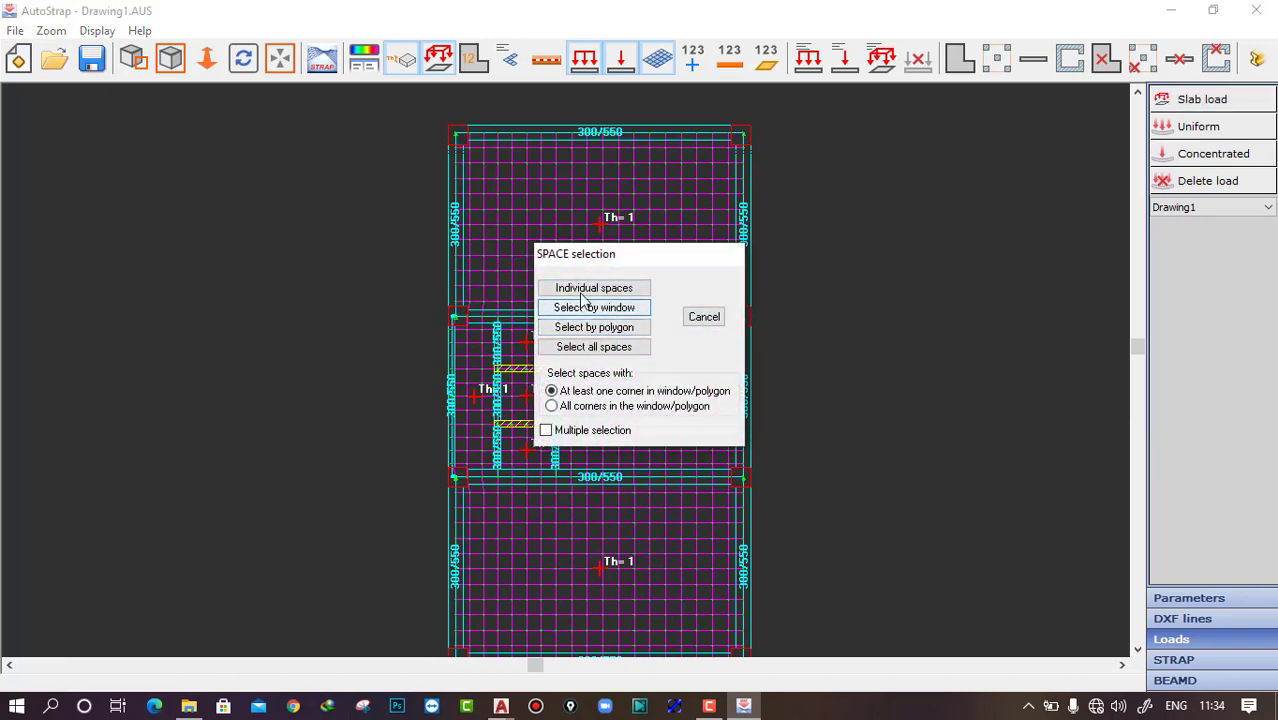
pyautogui.click(546, 430)
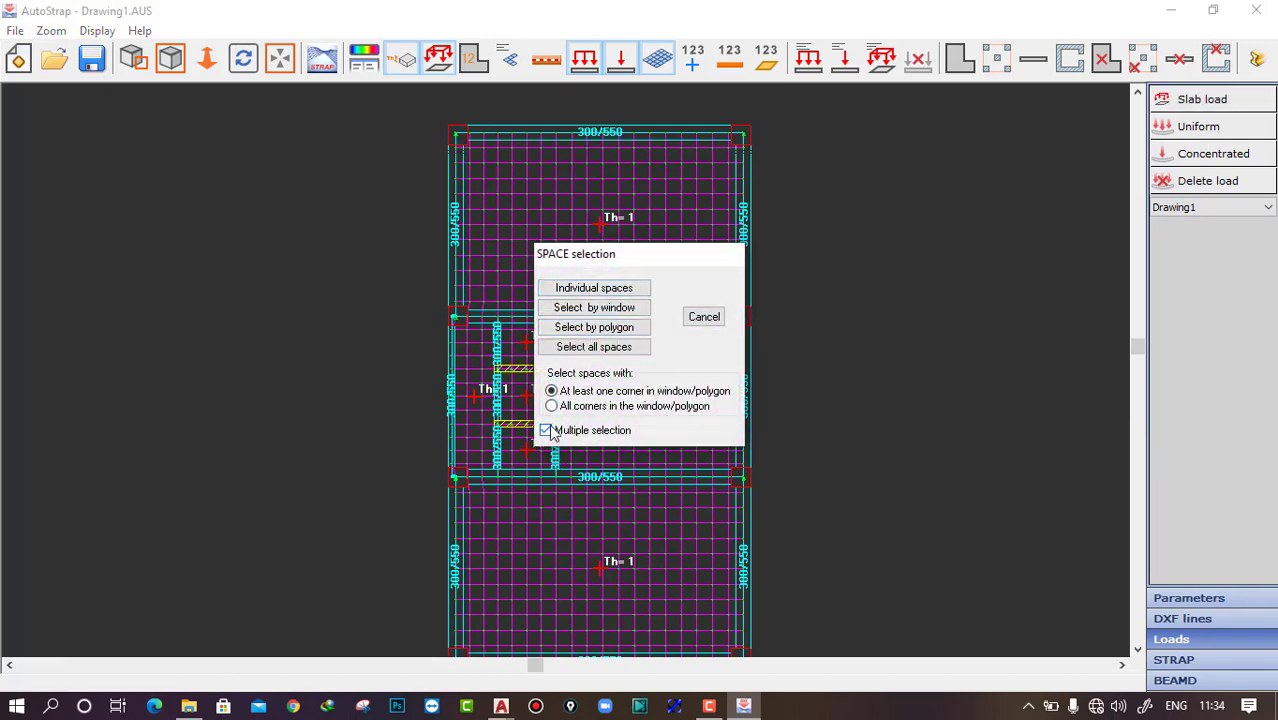
pyautogui.click(587, 285)
pyautogui.click(590, 265)
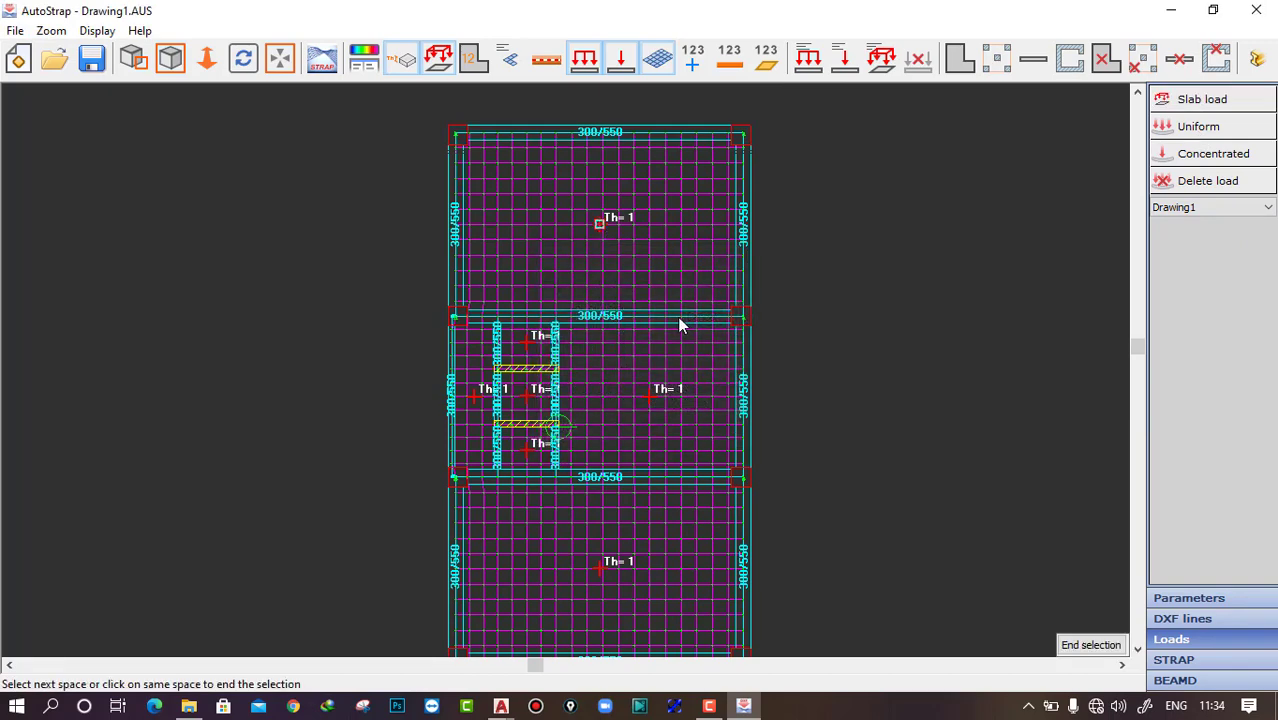
pyautogui.click(650, 398)
pyautogui.click(599, 570)
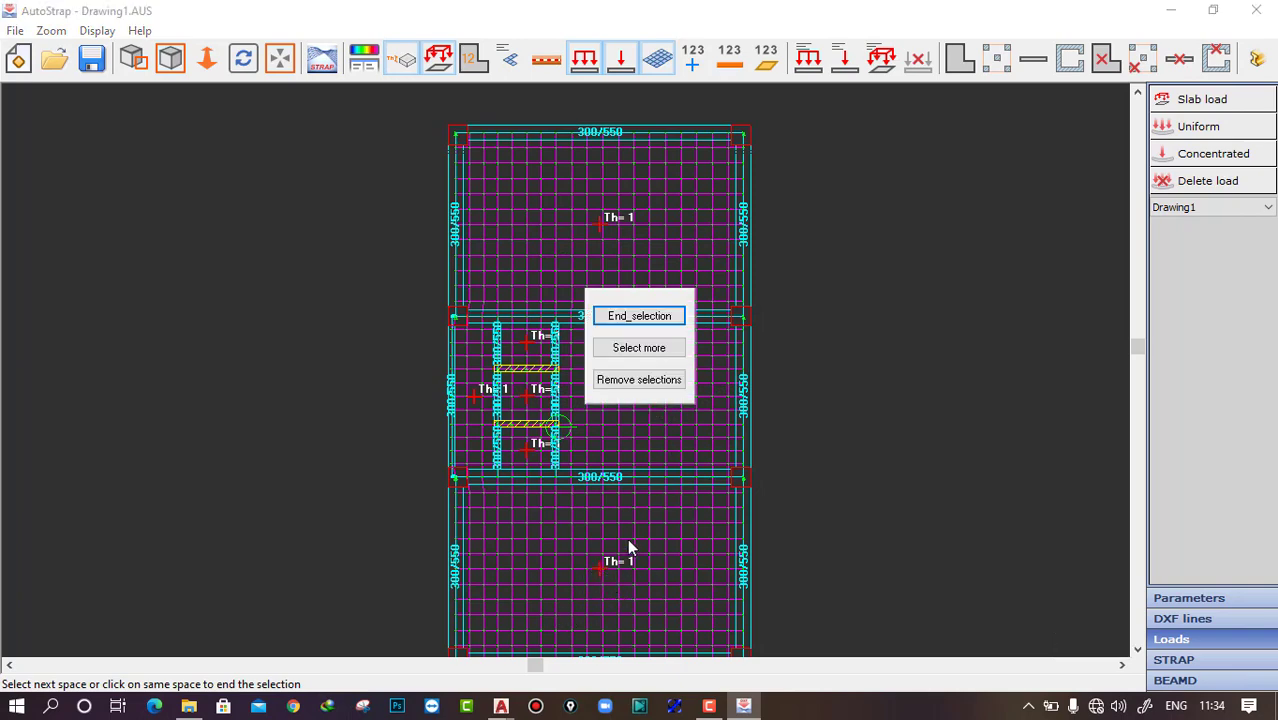
pyautogui.click(630, 318)
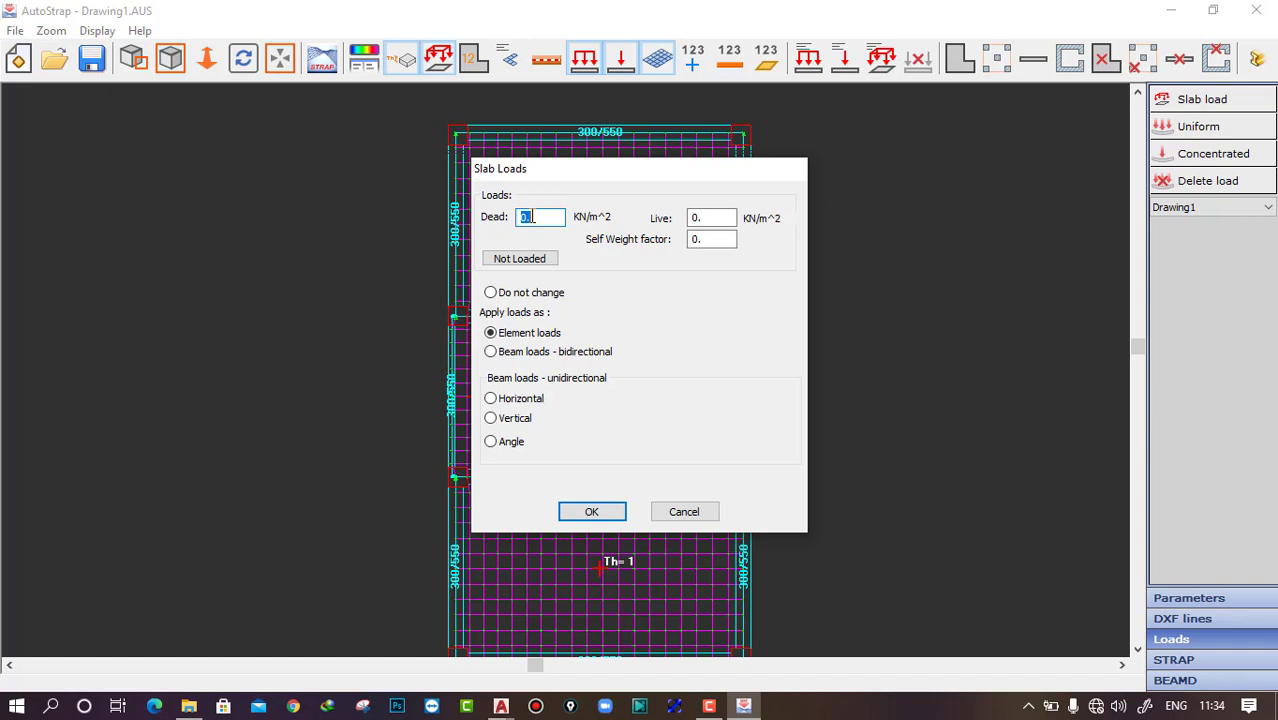
# Step: Load the three selected large spaces with 1.5 KN/m^2 dead and 1.5 KN/m^2 live as bidirectional beam loads
pyautogui.write('1')
pyautogui.press('Tab')
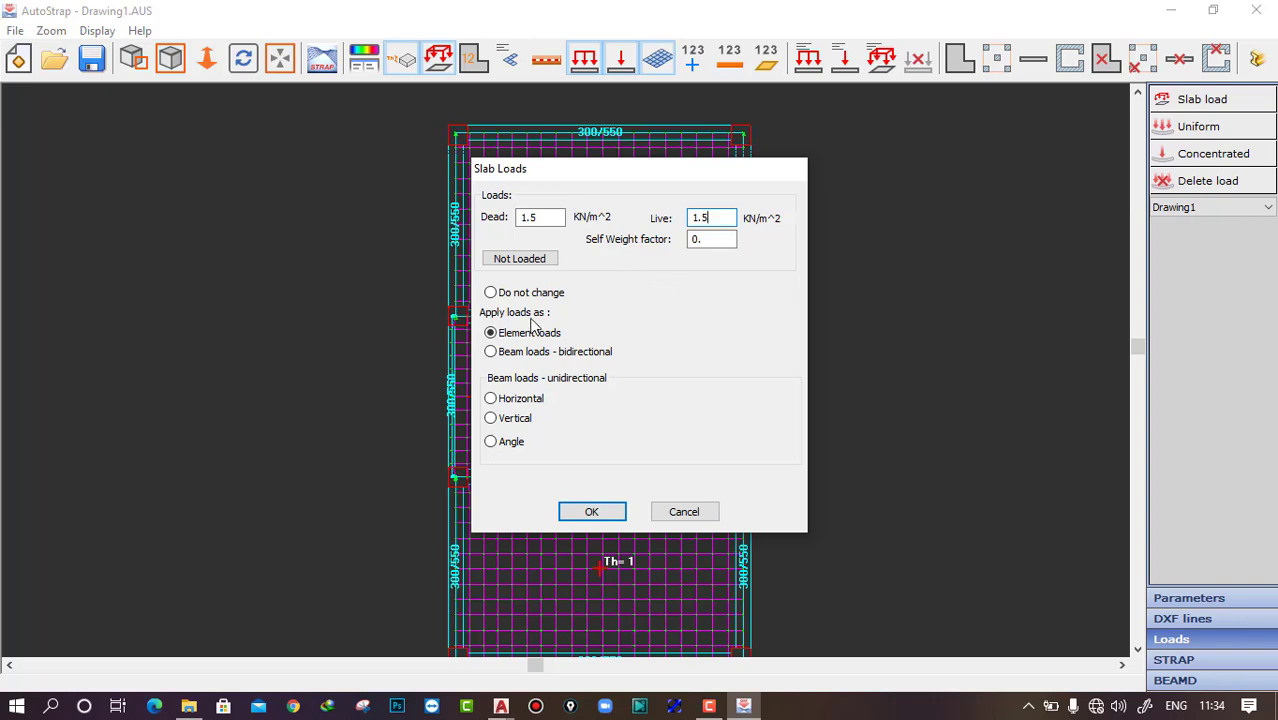
pyautogui.click(493, 352)
pyautogui.click(592, 513)
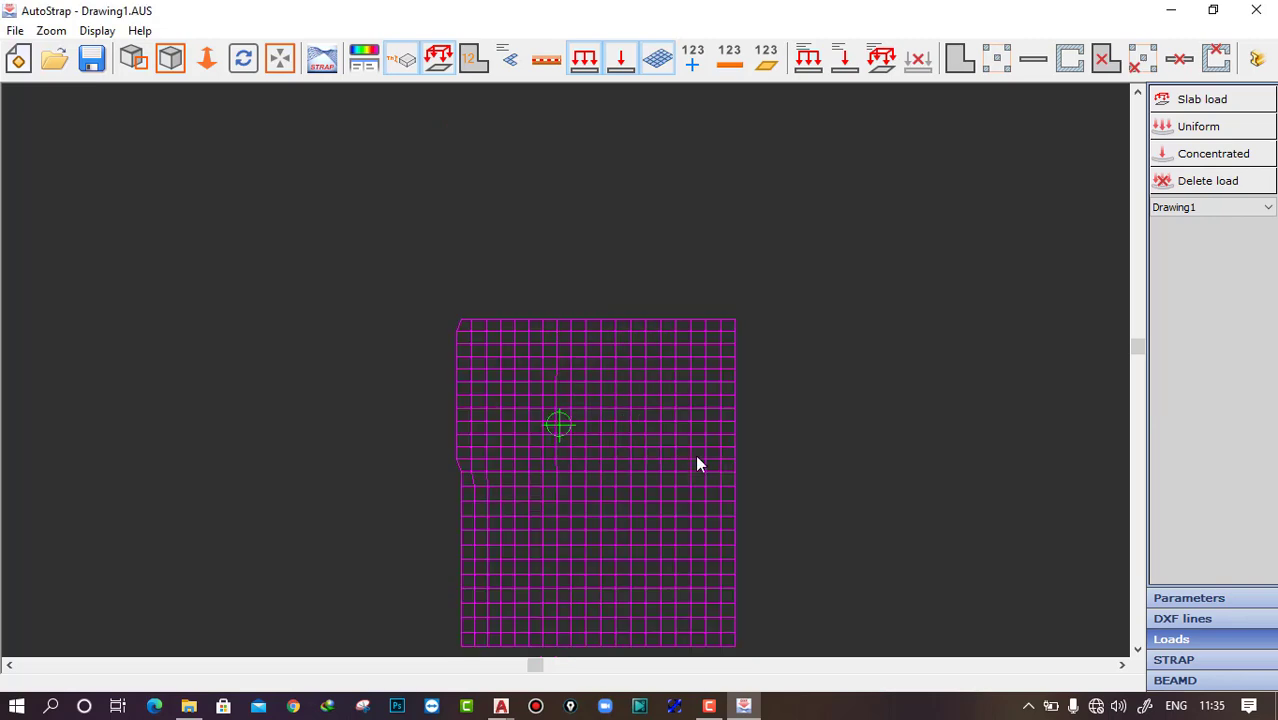
pyautogui.scroll(1, 688, 498)
pyautogui.moveTo(662, 470); pyautogui.dragTo(666, 492, button='middle')
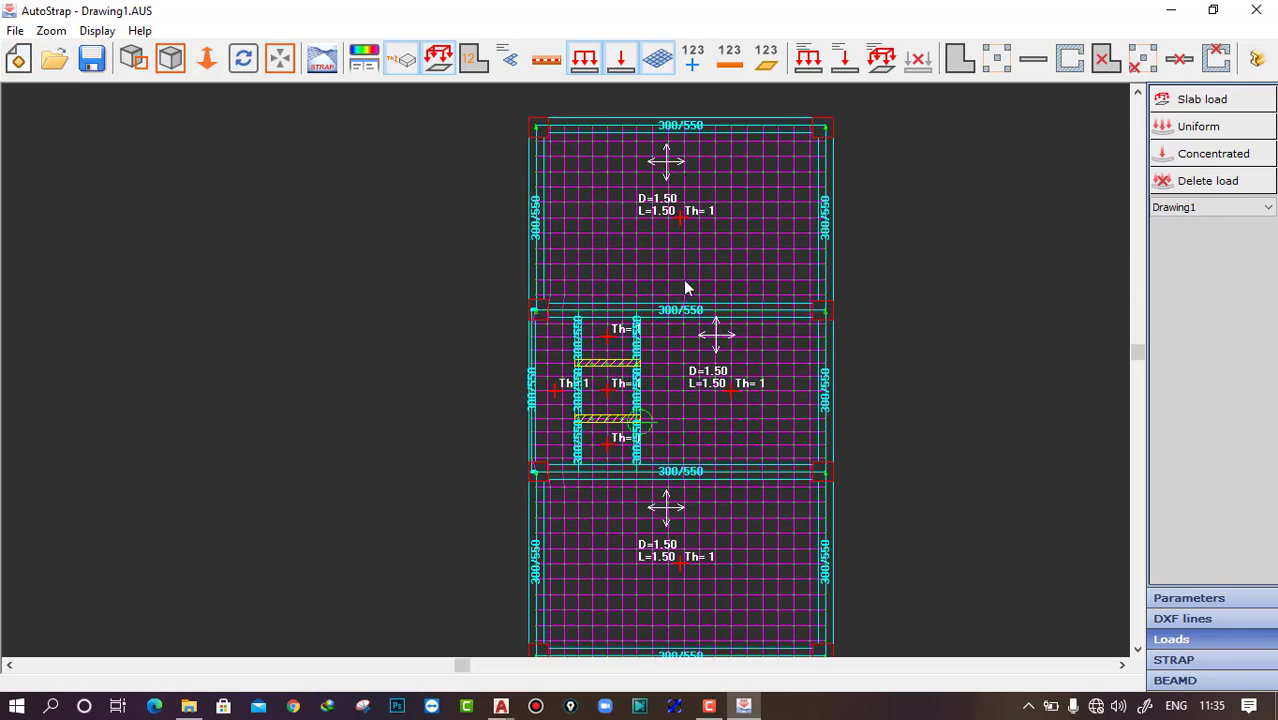
# Step: Switch back to the first plan in the Loads module
pyautogui.click(1200, 207)
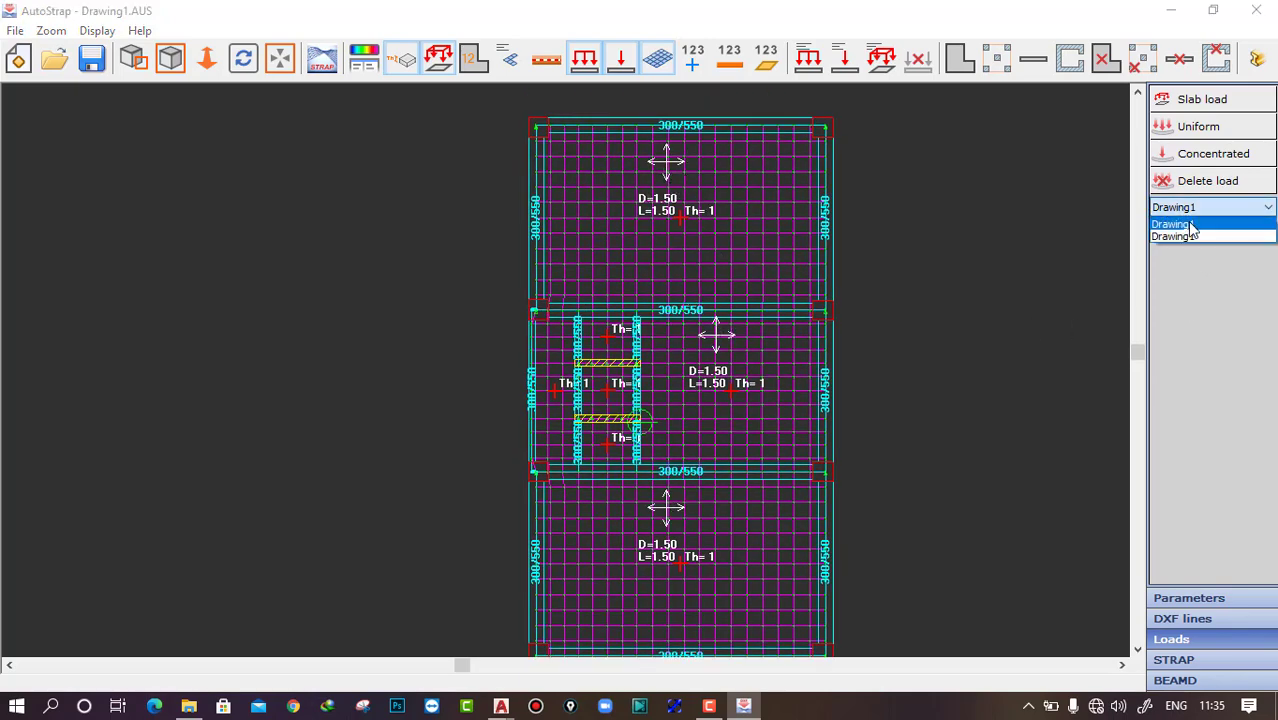
pyautogui.click(1190, 234)
pyautogui.scroll(1, 599, 252)
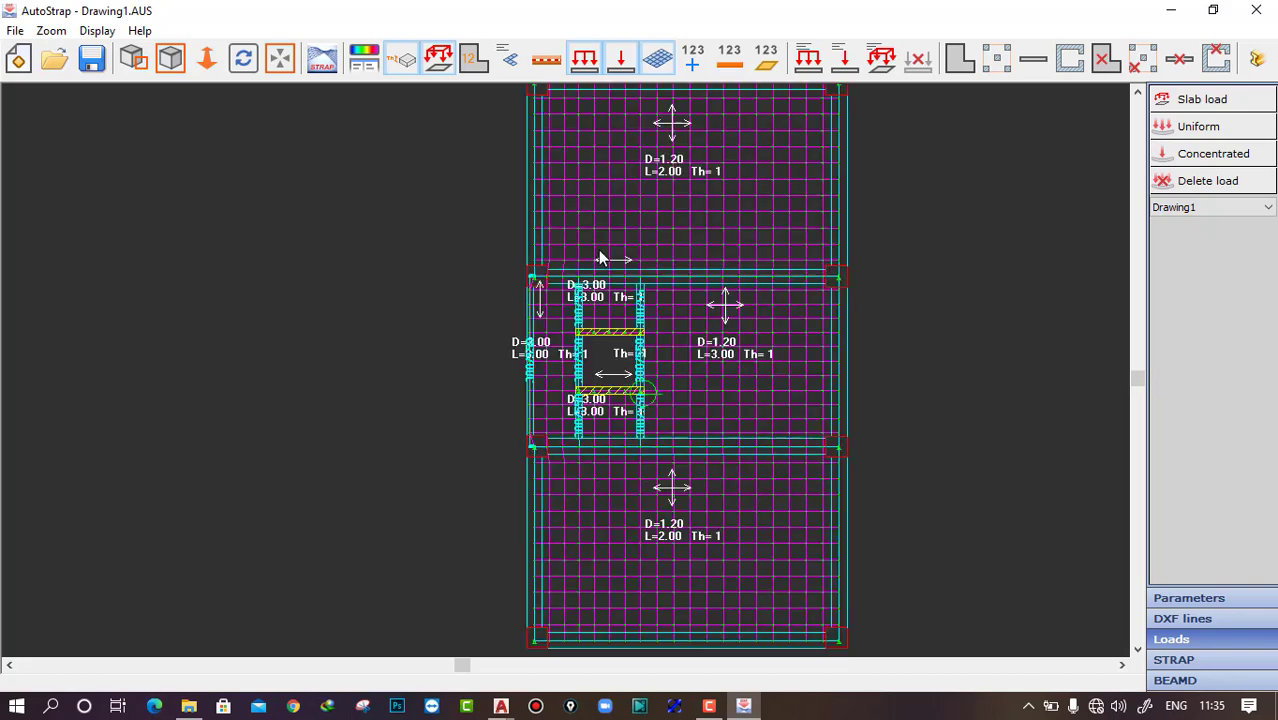
pyautogui.moveTo(650, 374); pyautogui.dragTo(634, 294, button='middle')
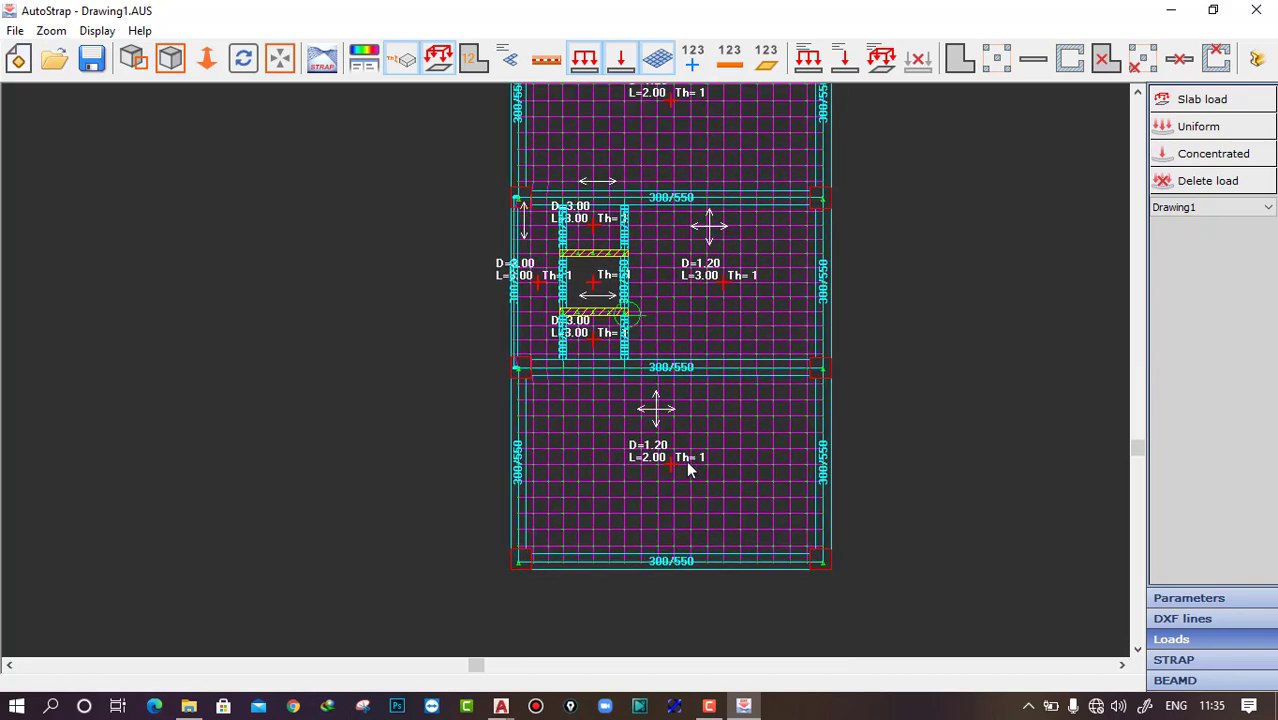
pyautogui.click(1190, 100)
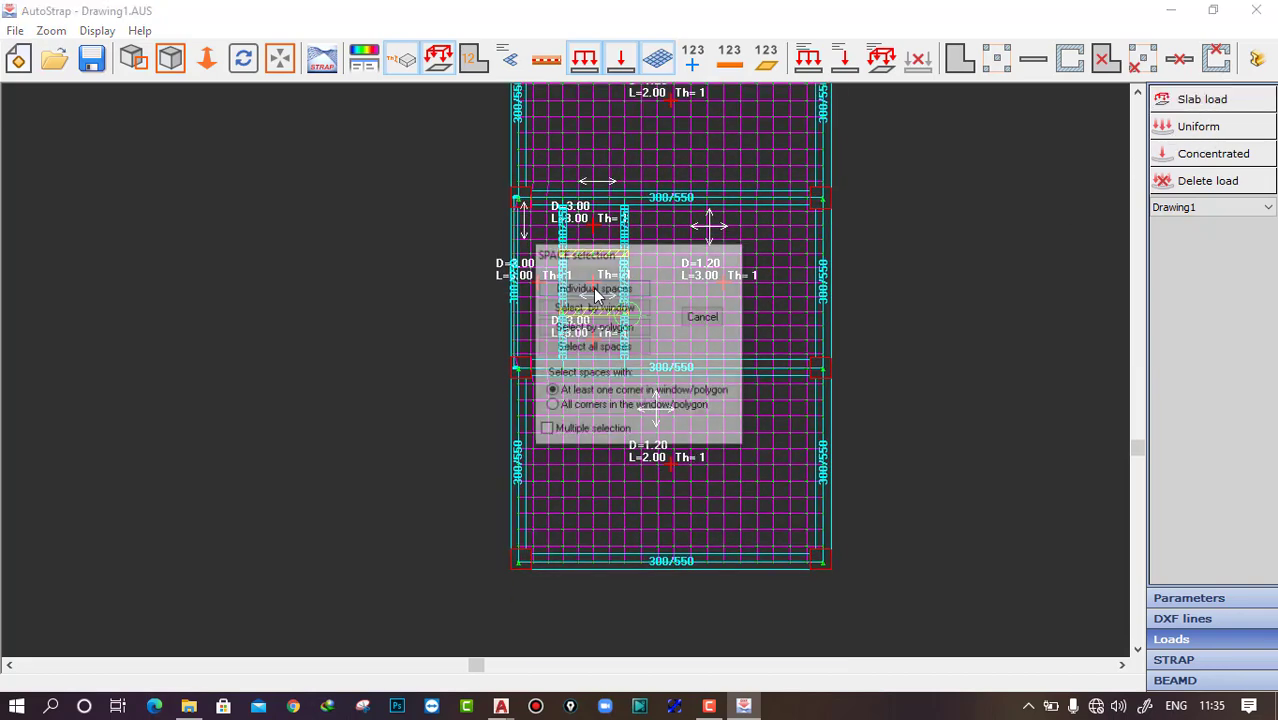
pyautogui.click(703, 316)
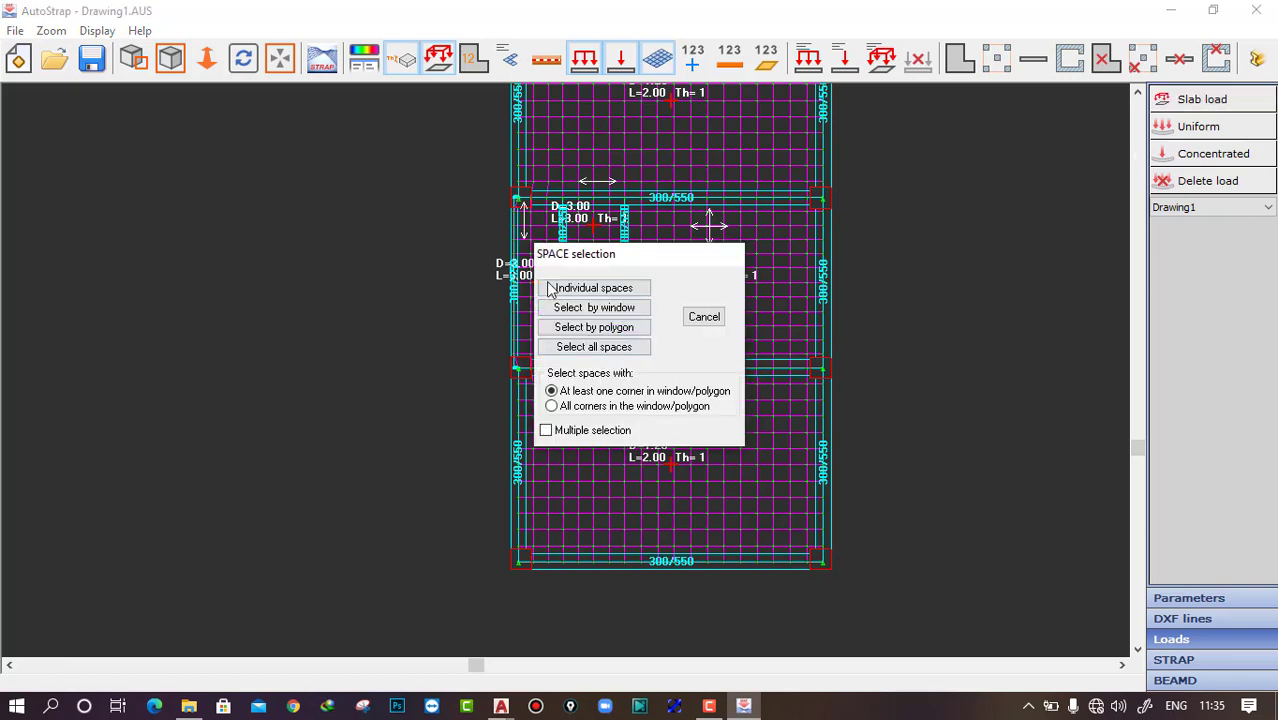
pyautogui.click(587, 285)
pyautogui.click(670, 464)
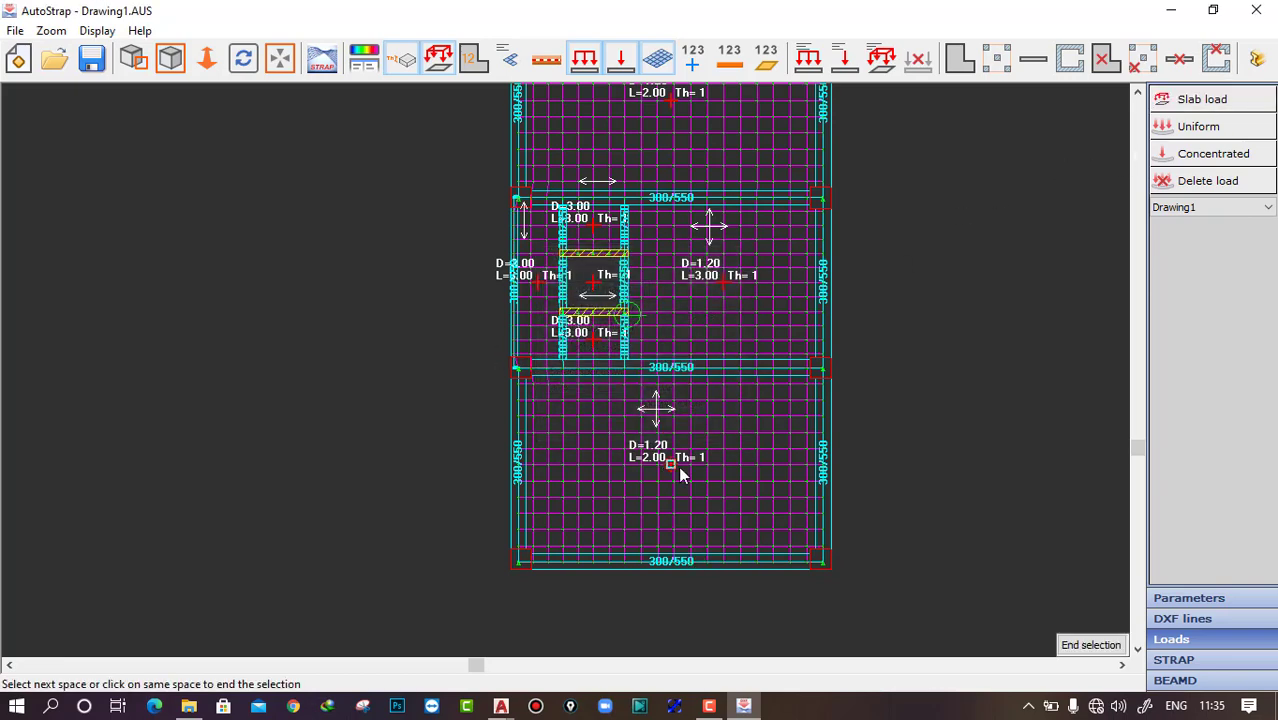
pyautogui.click(669, 463)
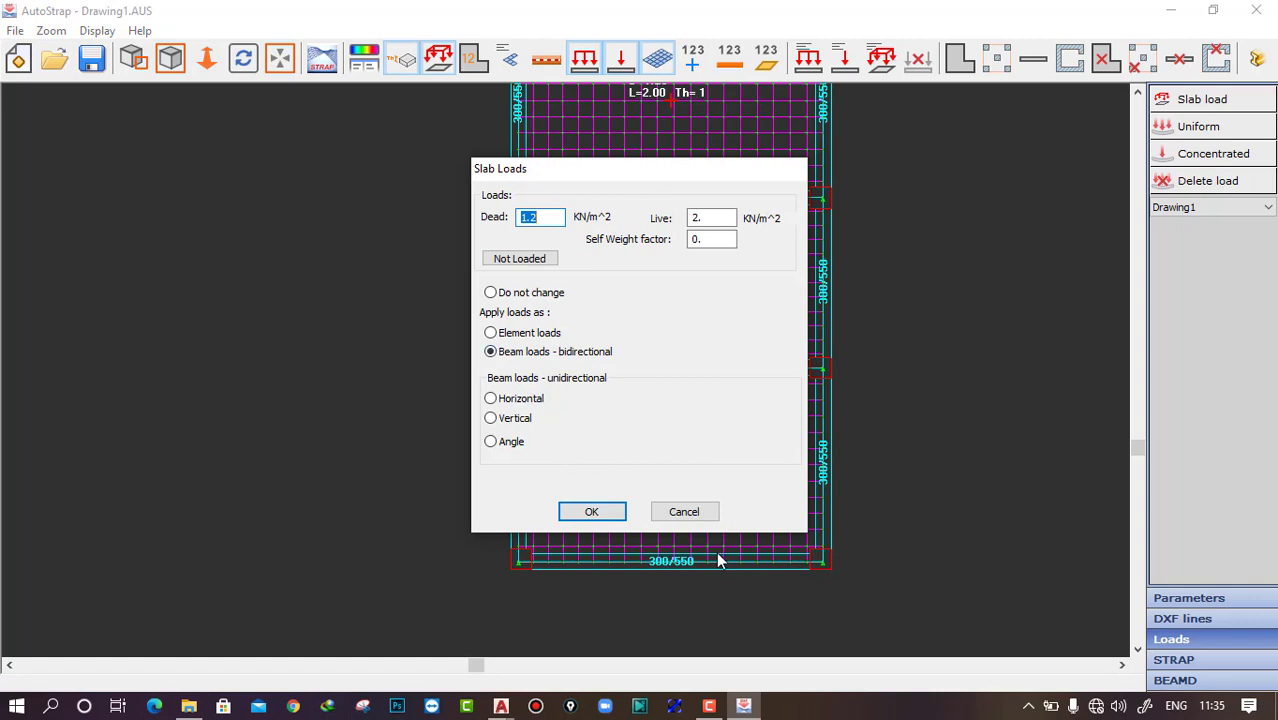
pyautogui.click(700, 512)
pyautogui.click(1202, 102)
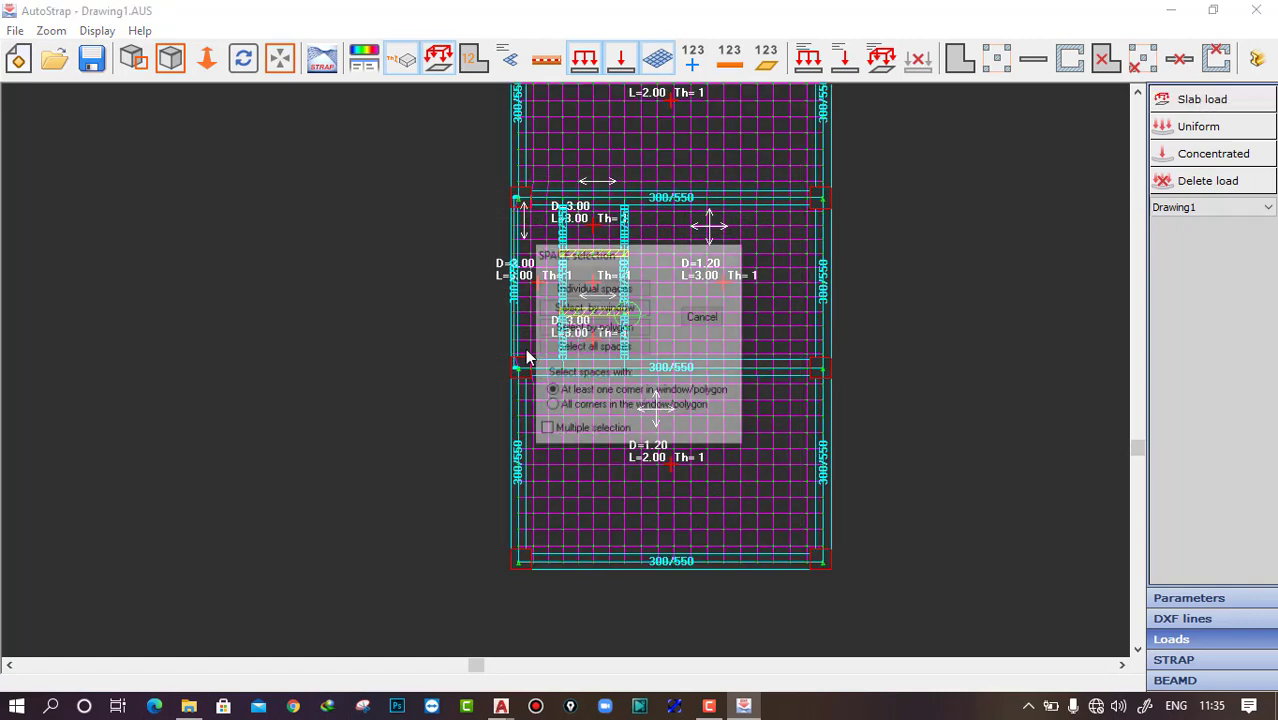
pyautogui.click(608, 287)
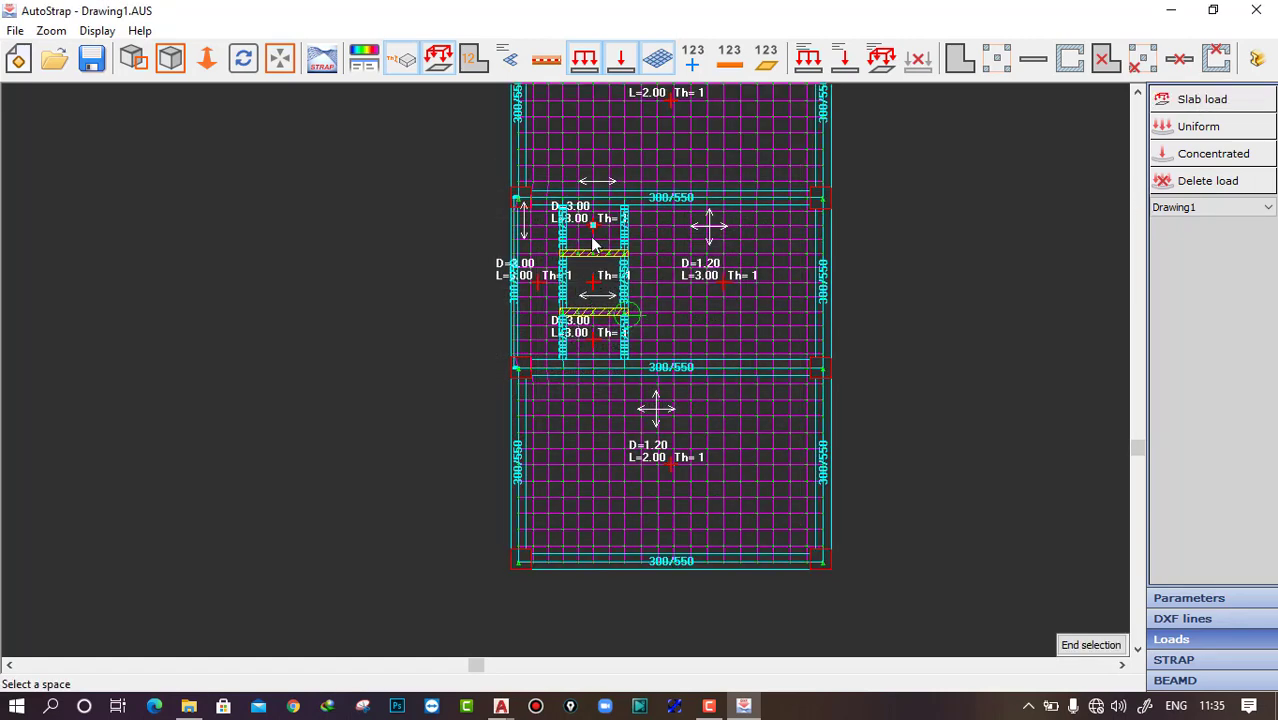
pyautogui.click(568, 273)
pyautogui.click(596, 339)
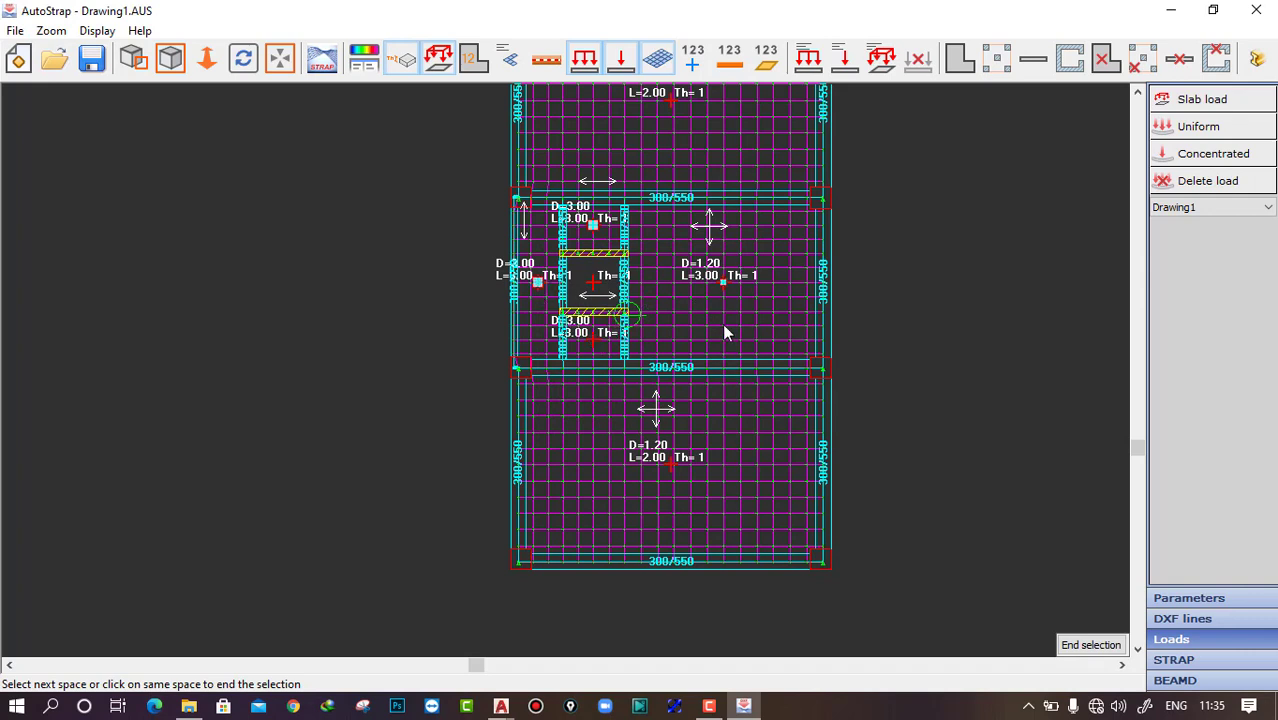
pyautogui.press('Escape')
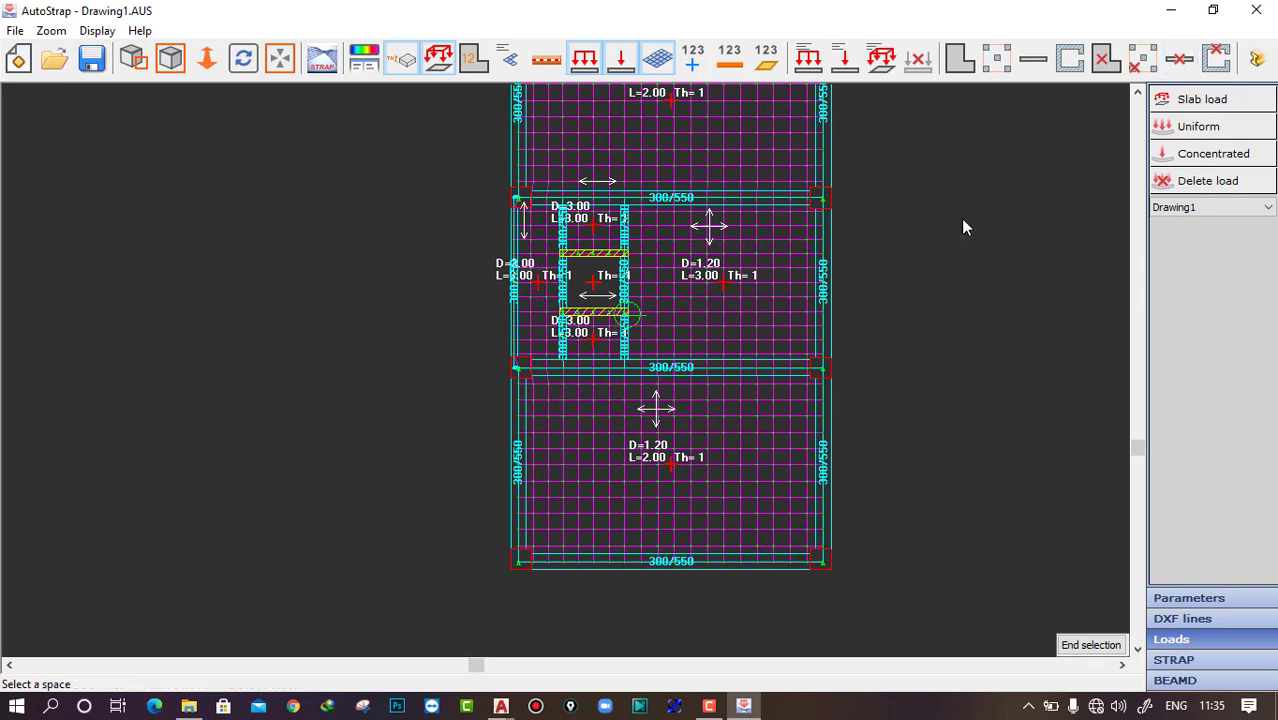
pyautogui.press('Escape')
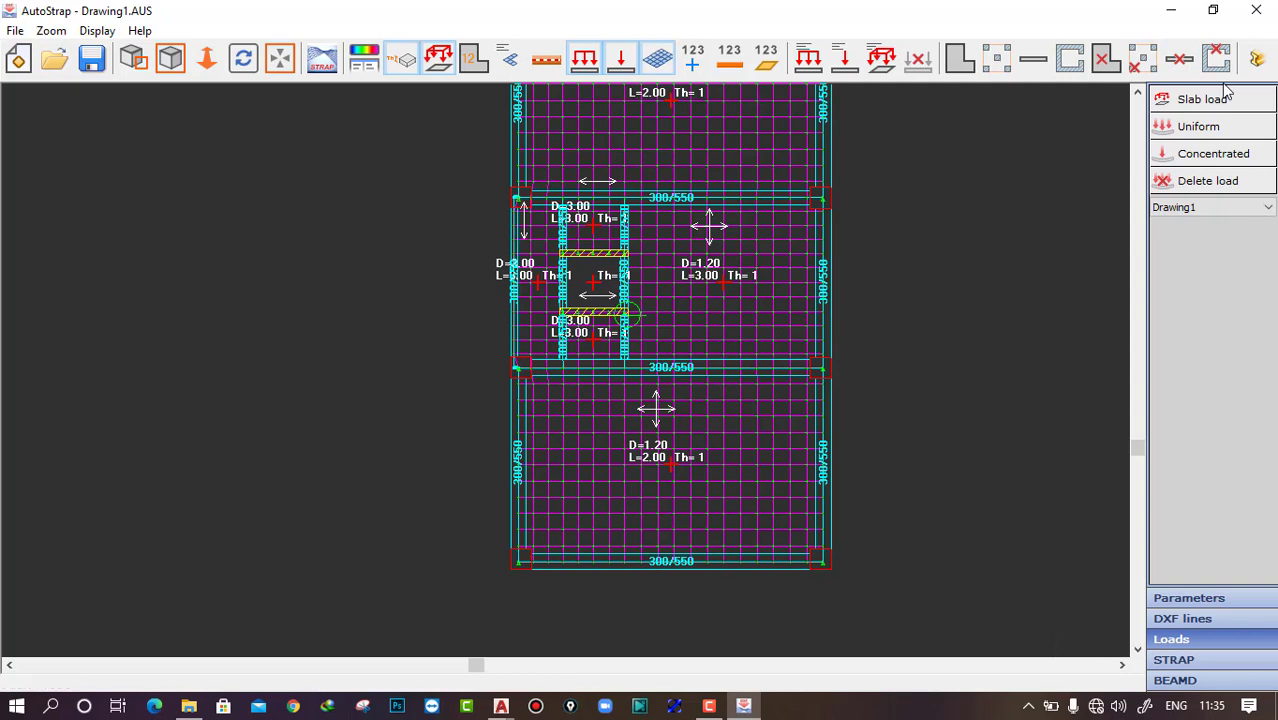
# Step: Review the slab load values and direction options of the spaces directly above and below the core opening on the first plan
pyautogui.click(1188, 100)
pyautogui.click(594, 288)
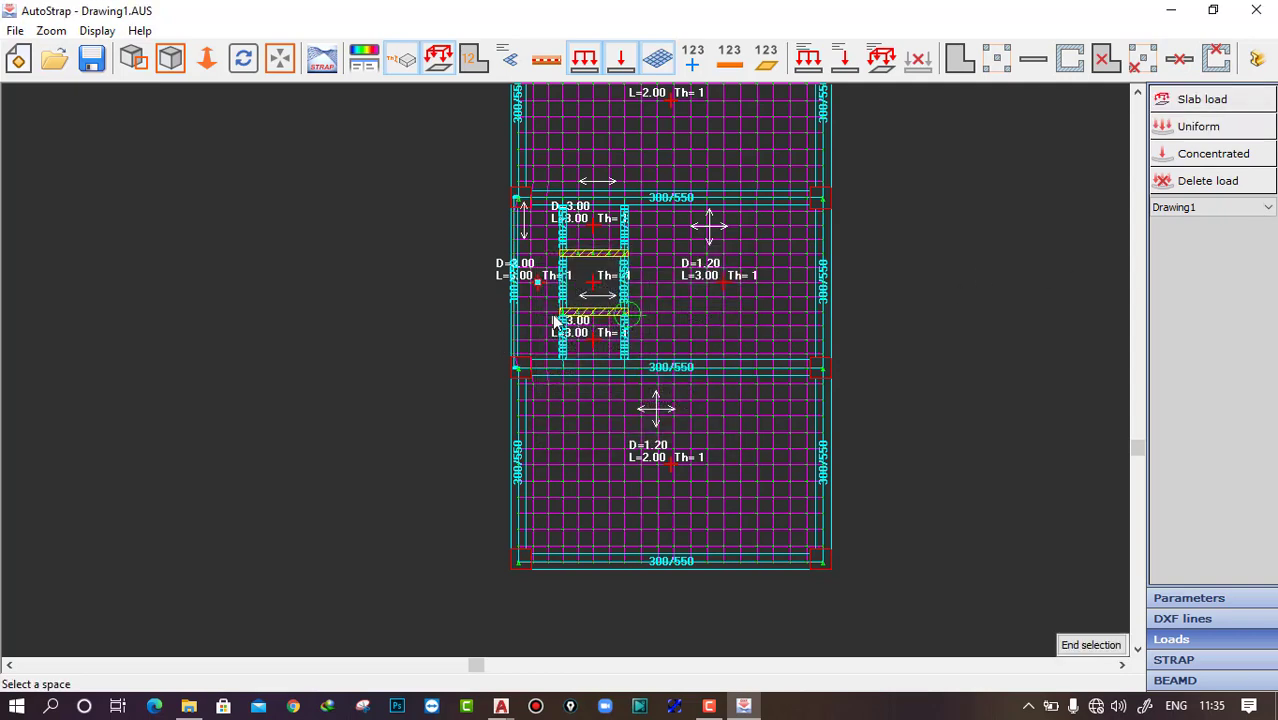
pyautogui.click(585, 244)
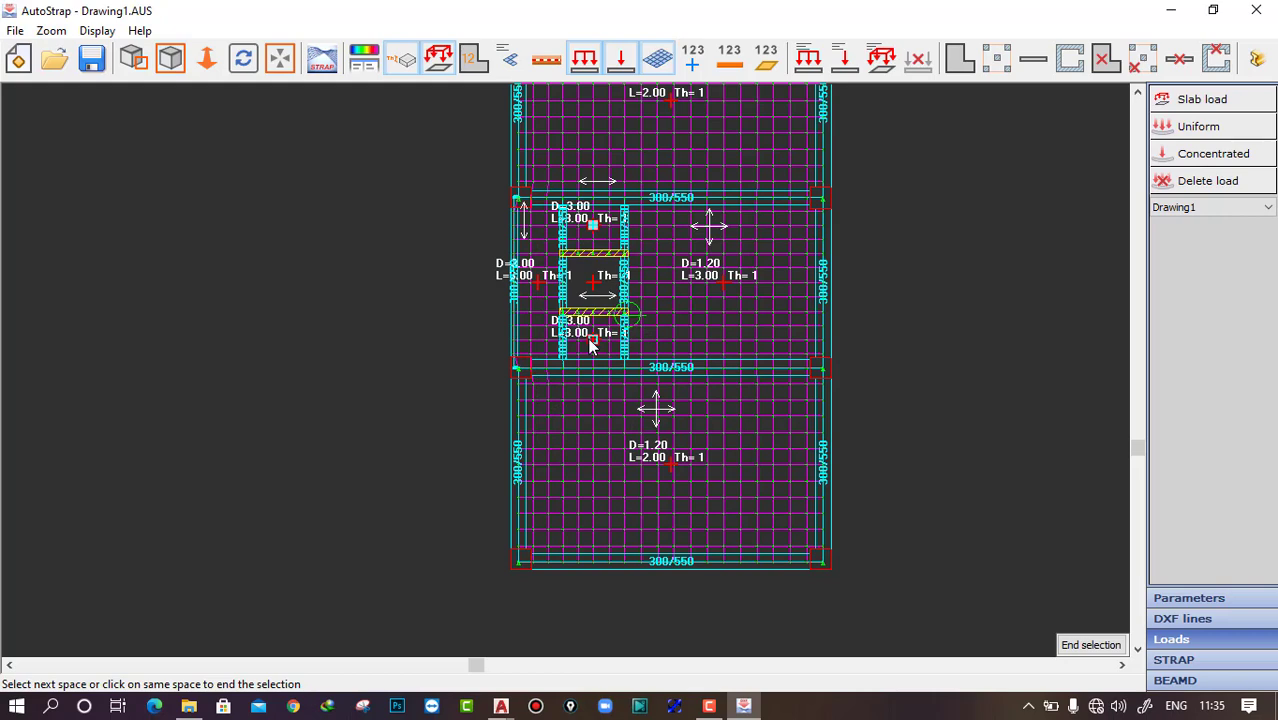
pyautogui.click(590, 345)
pyautogui.click(501, 356)
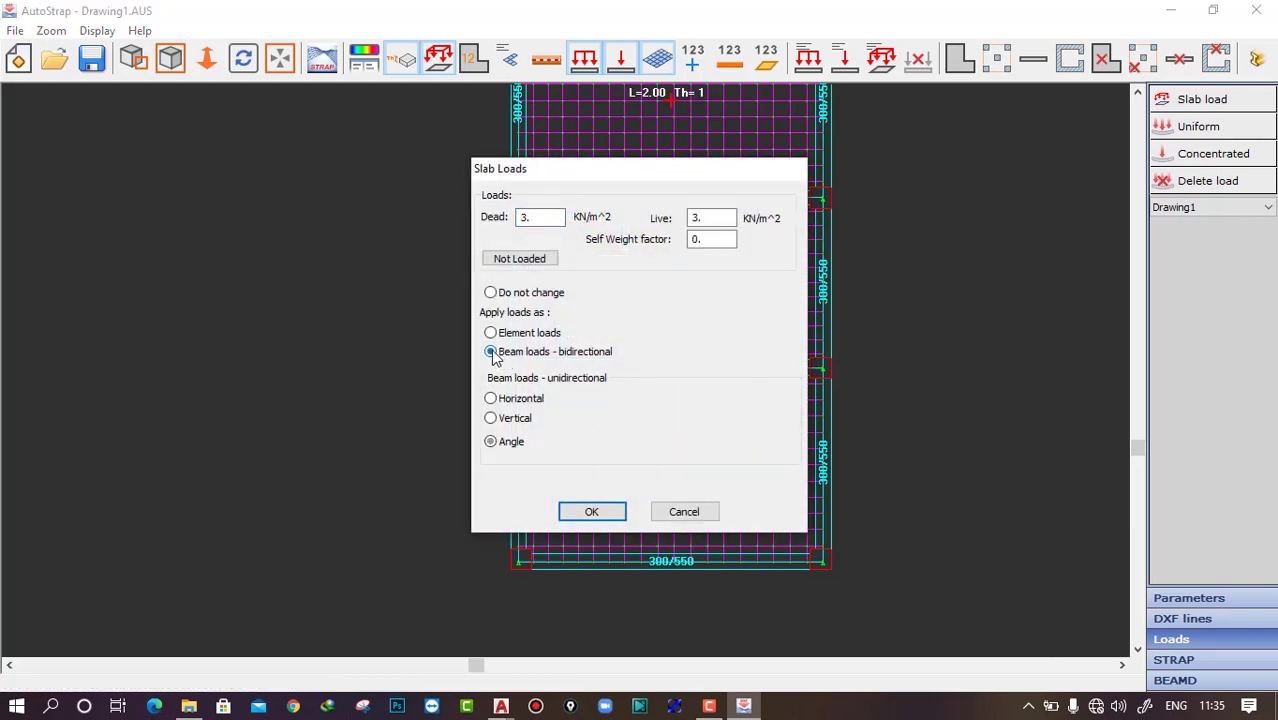
pyautogui.click(500, 442)
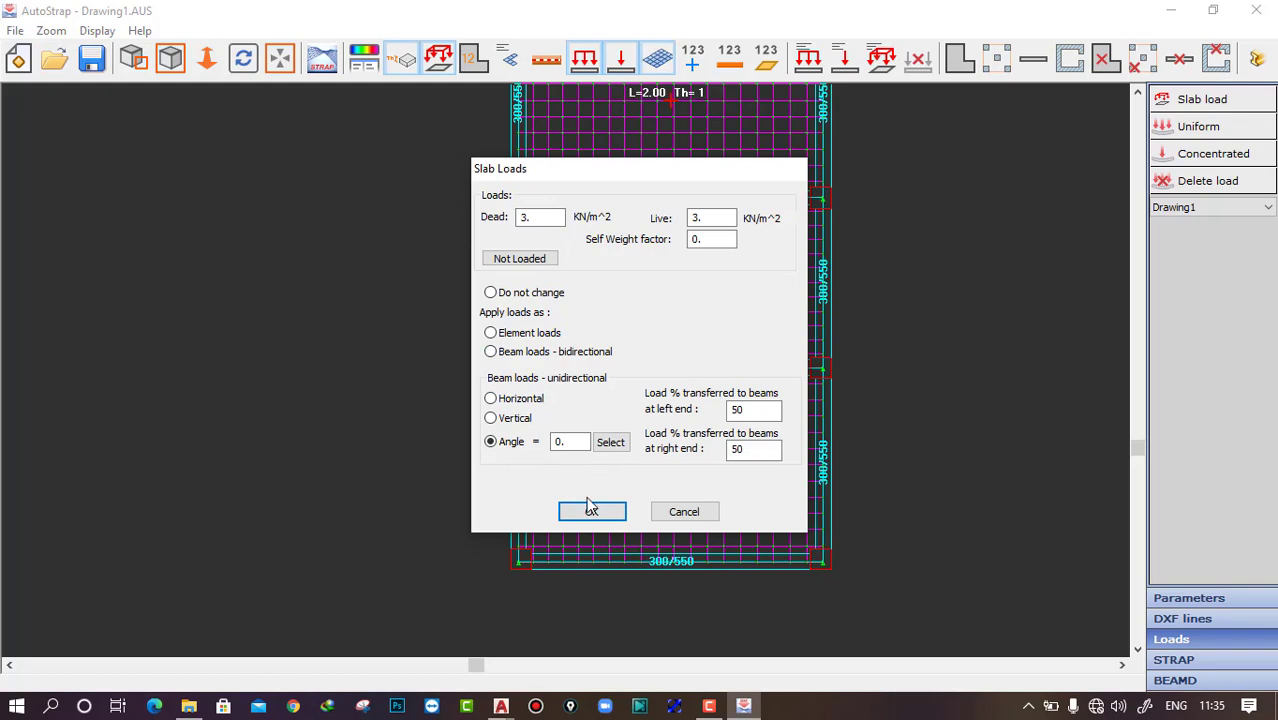
pyautogui.click(664, 513)
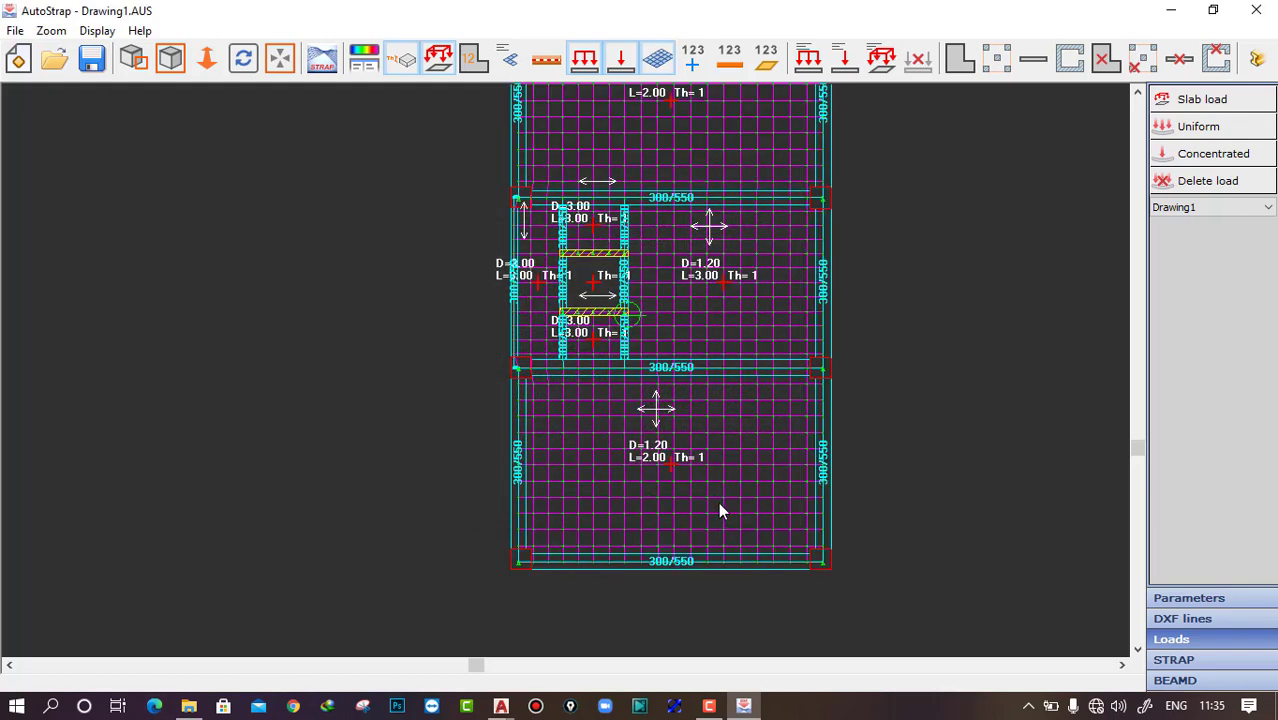
# Step: Switch to the second plan and select the small spaces directly above and below the core opening for a slab load
pyautogui.scroll(-3, 720, 504)
pyautogui.scroll(-2, 695, 519)
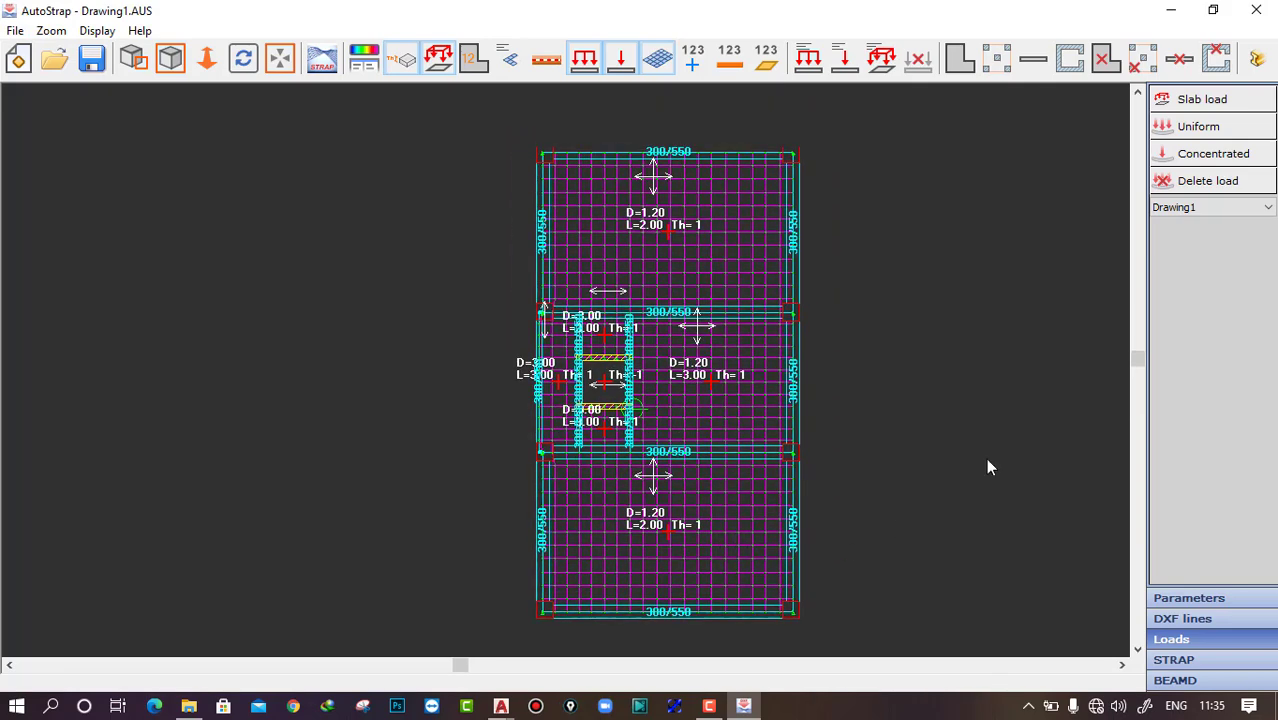
pyautogui.click(1195, 207)
pyautogui.click(1191, 238)
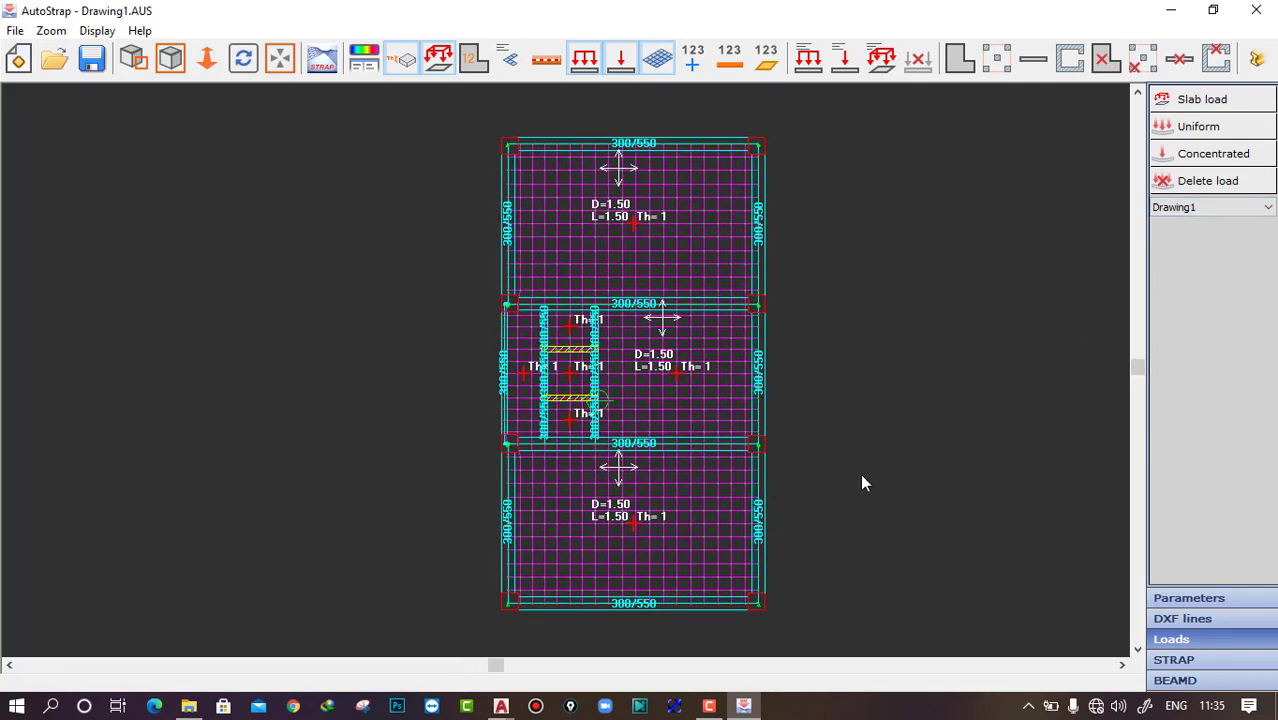
pyautogui.scroll(1, 576, 390)
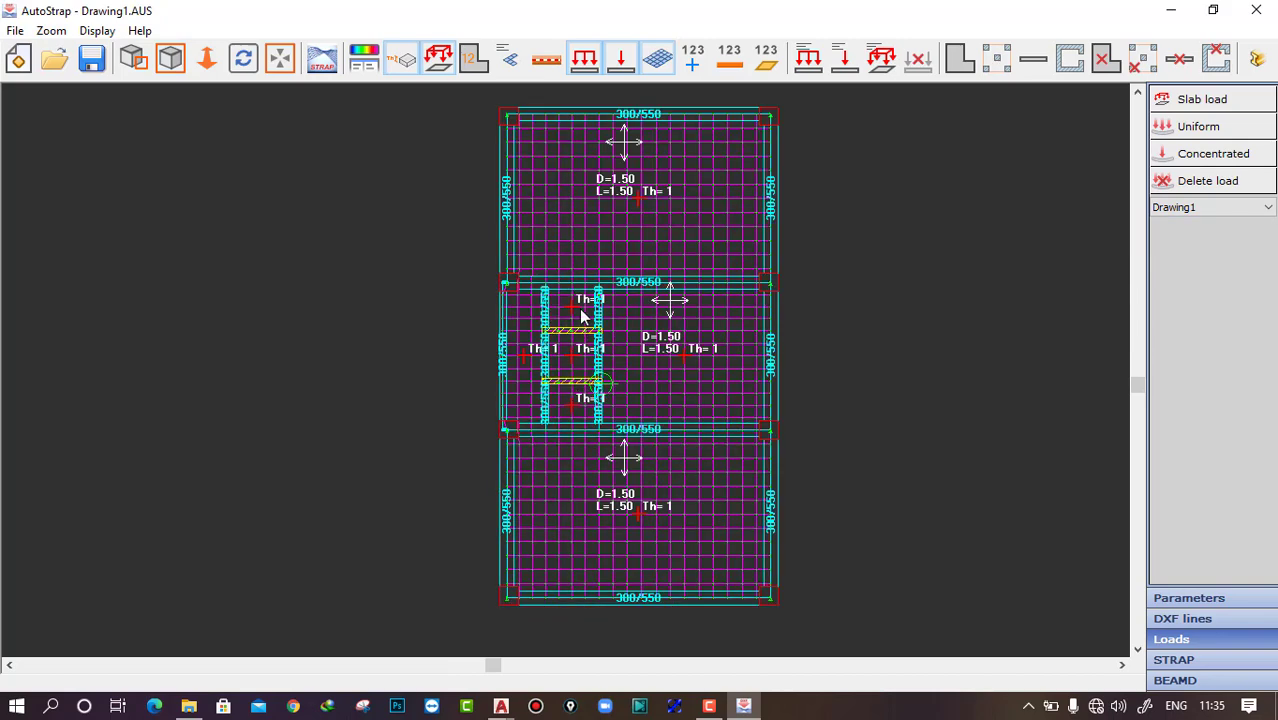
pyautogui.click(1208, 106)
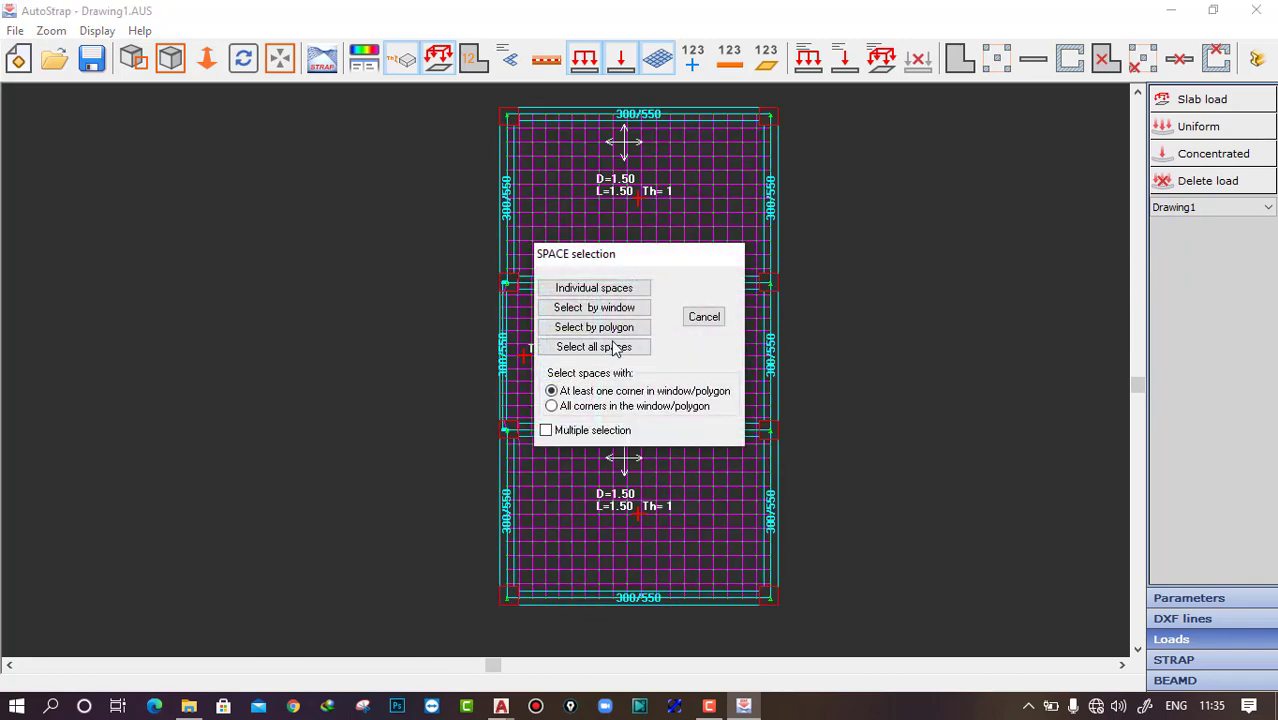
pyautogui.click(594, 288)
pyautogui.click(571, 395)
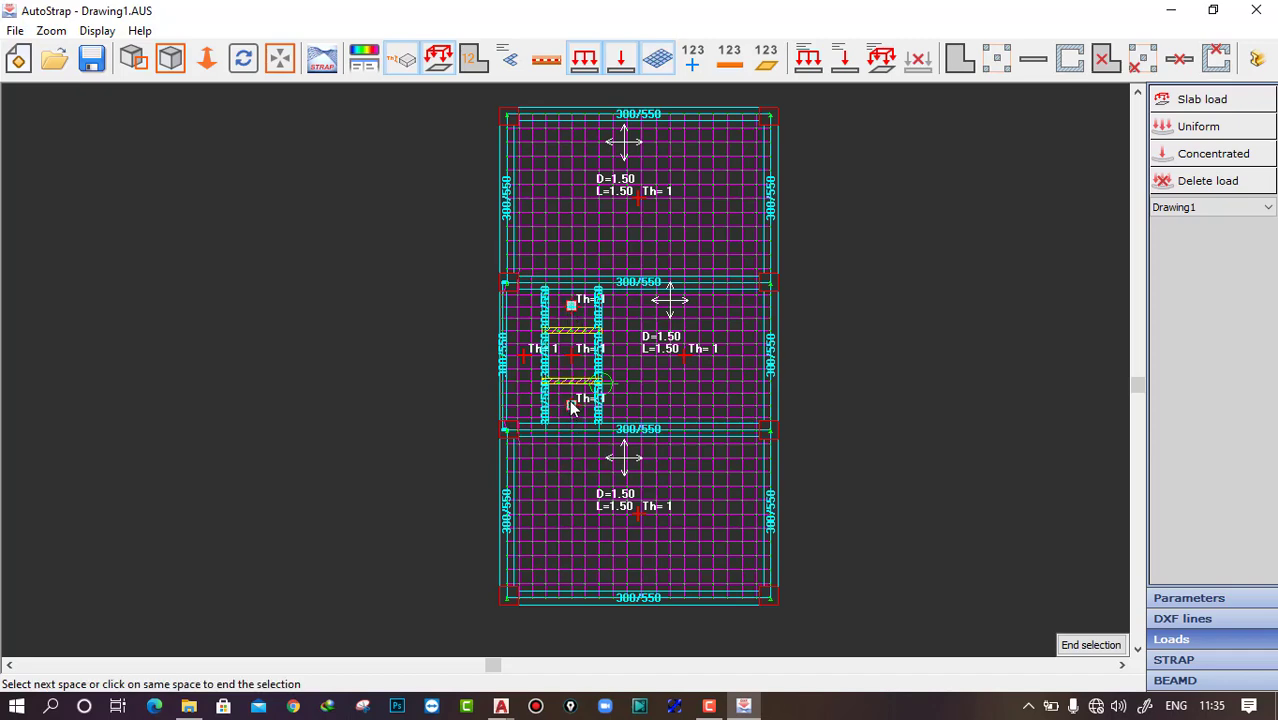
pyautogui.click(571, 404)
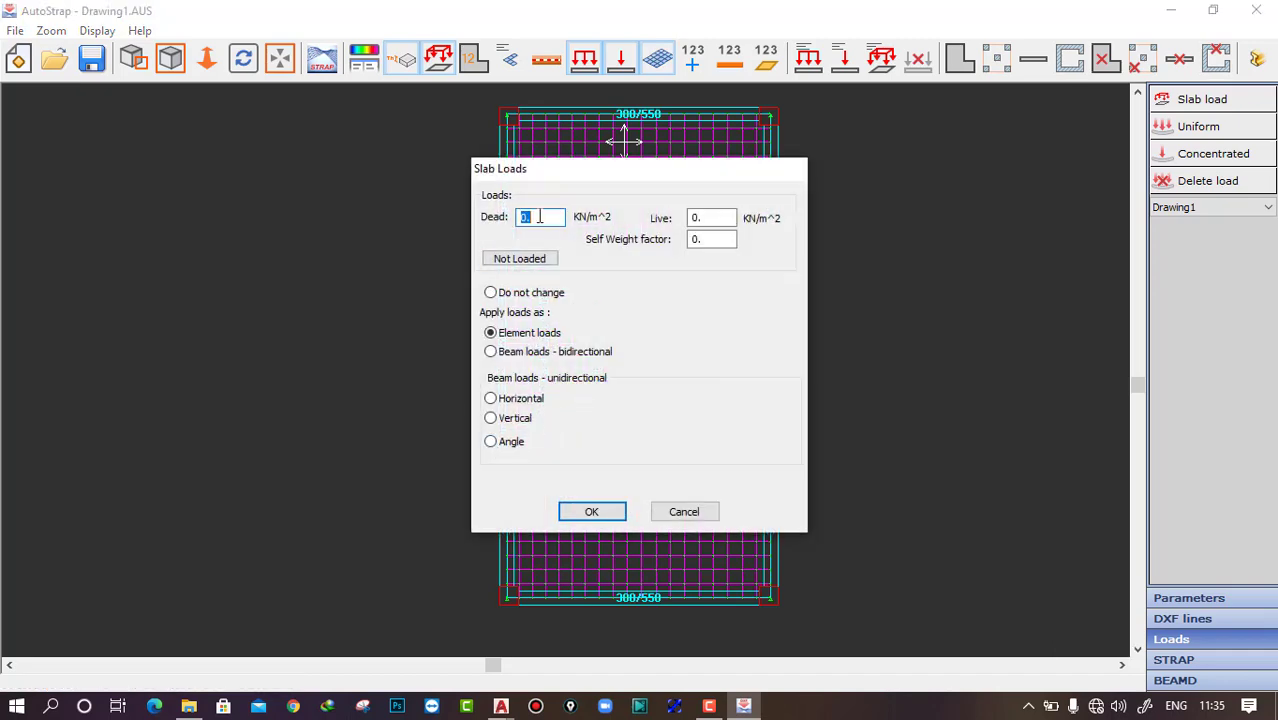
# Step: Load both selected spaces with 3 KN/m^2 dead and 3 KN/m^2 live as unidirectional beam loads at angle 0
pyautogui.write('3')
pyautogui.moveTo(716, 220); pyautogui.dragTo(638, 222)
pyautogui.write('3')
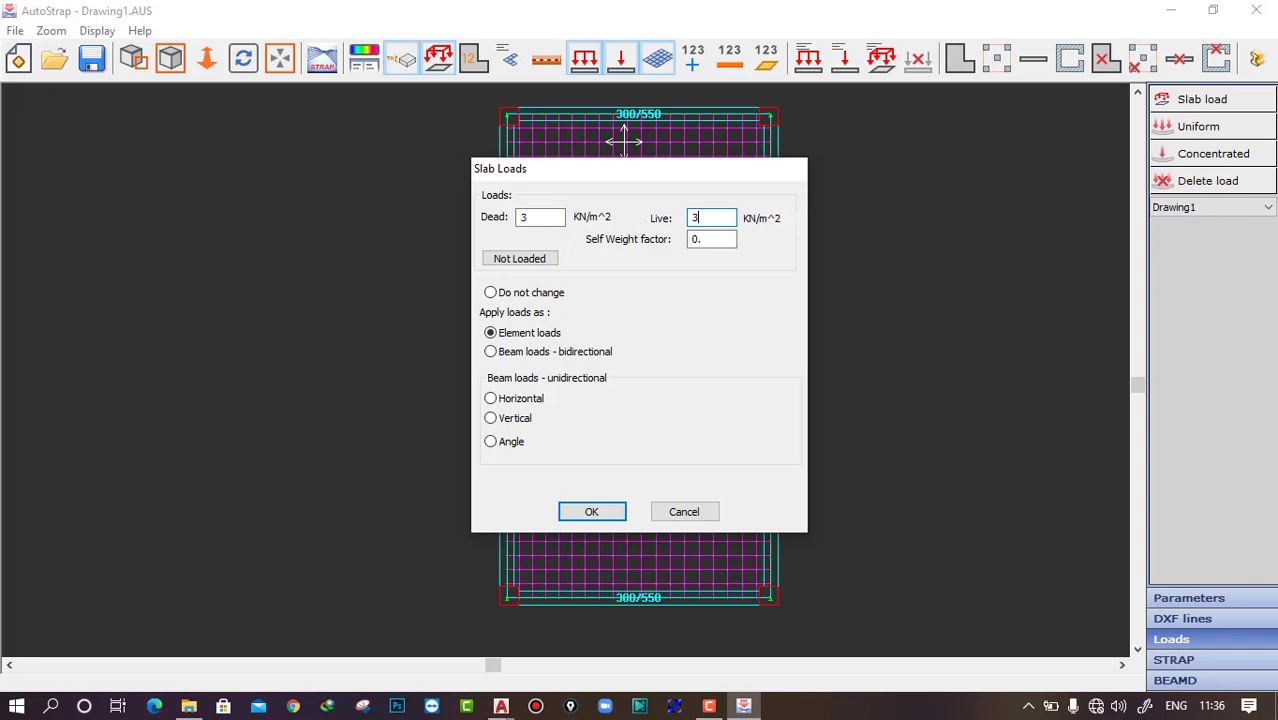
pyautogui.click(490, 441)
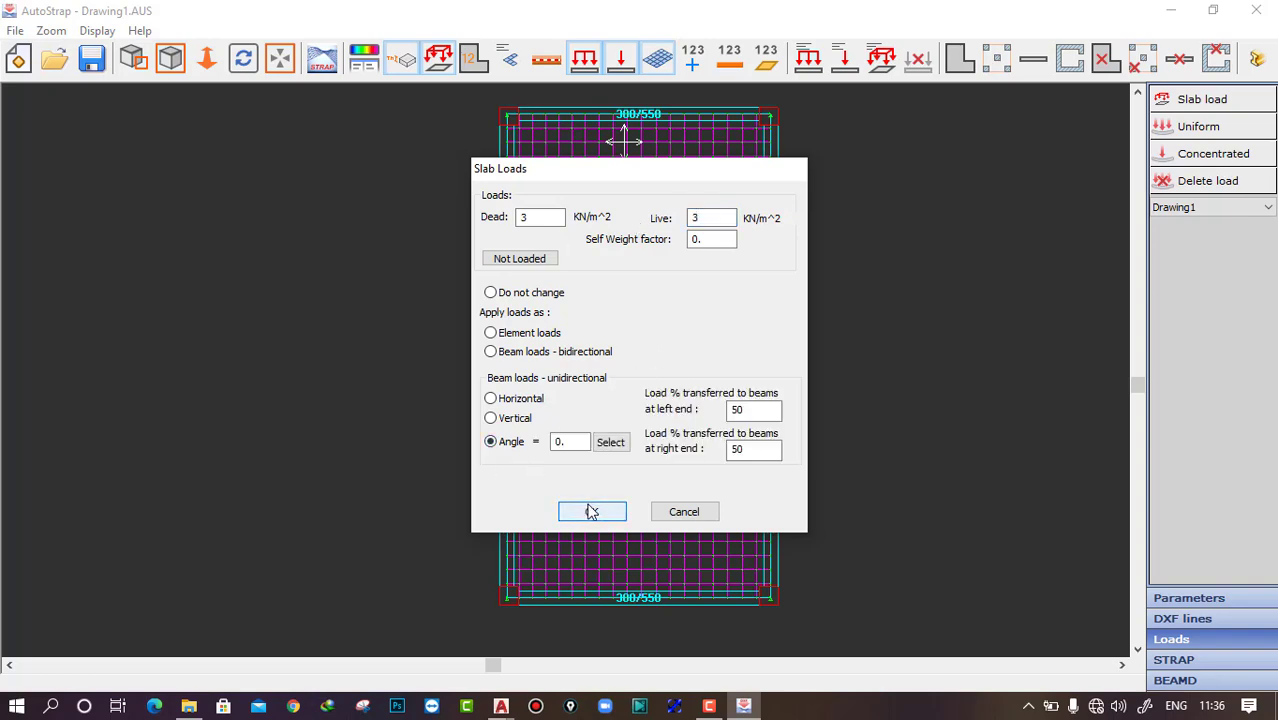
pyautogui.click(592, 514)
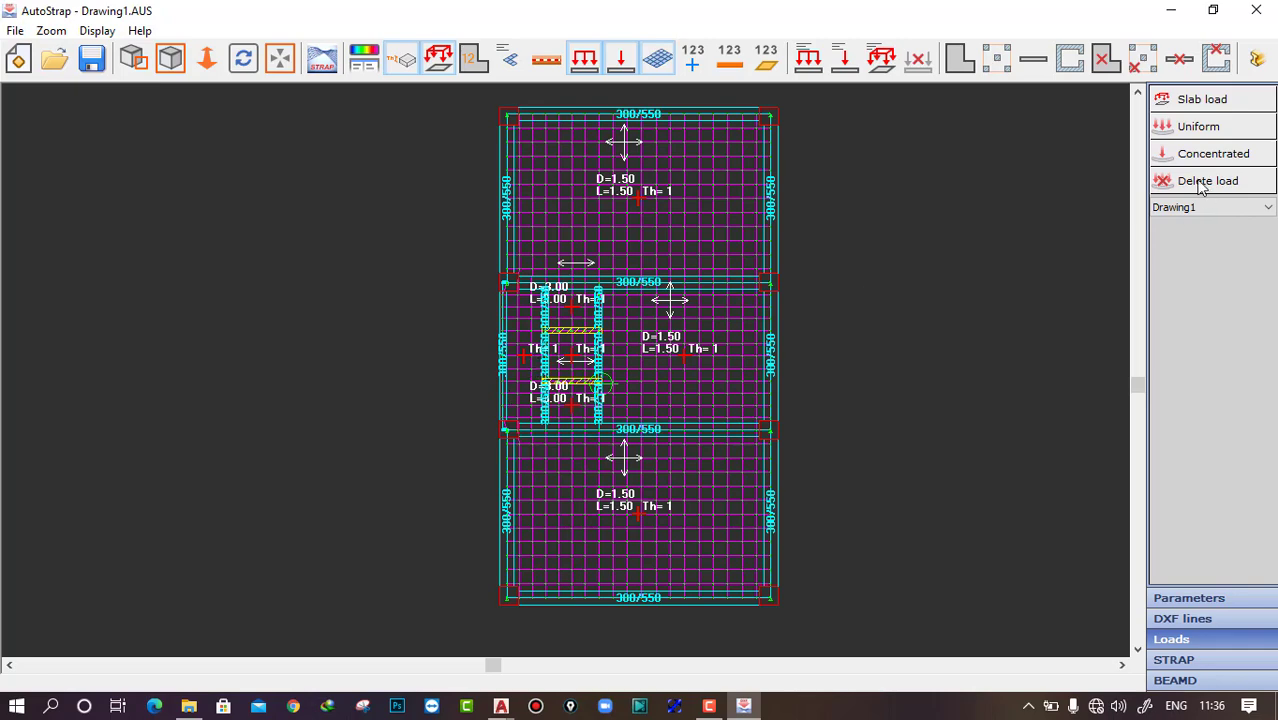
# Step: Load the narrow space left of the core with 3 KN/m^2 dead and 3 KN/m^2 live as unidirectional beam loads at angle 90
pyautogui.click(1188, 103)
pyautogui.click(570, 308)
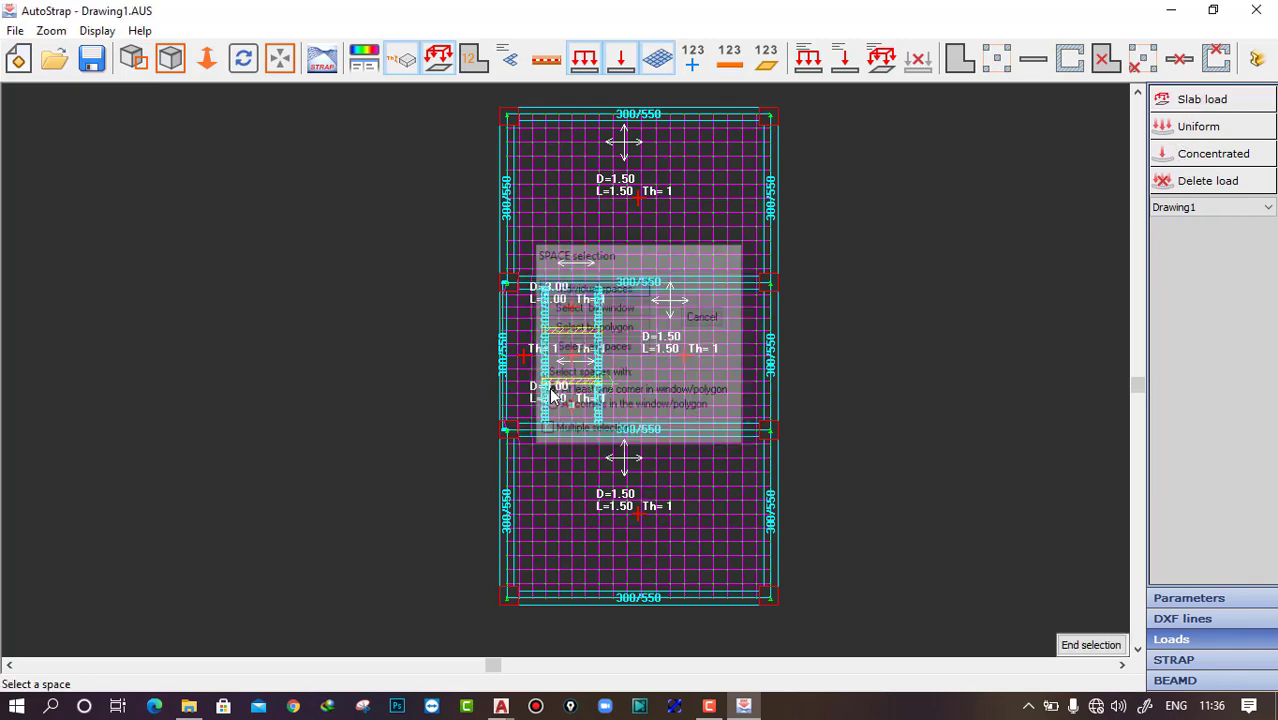
pyautogui.click(526, 358)
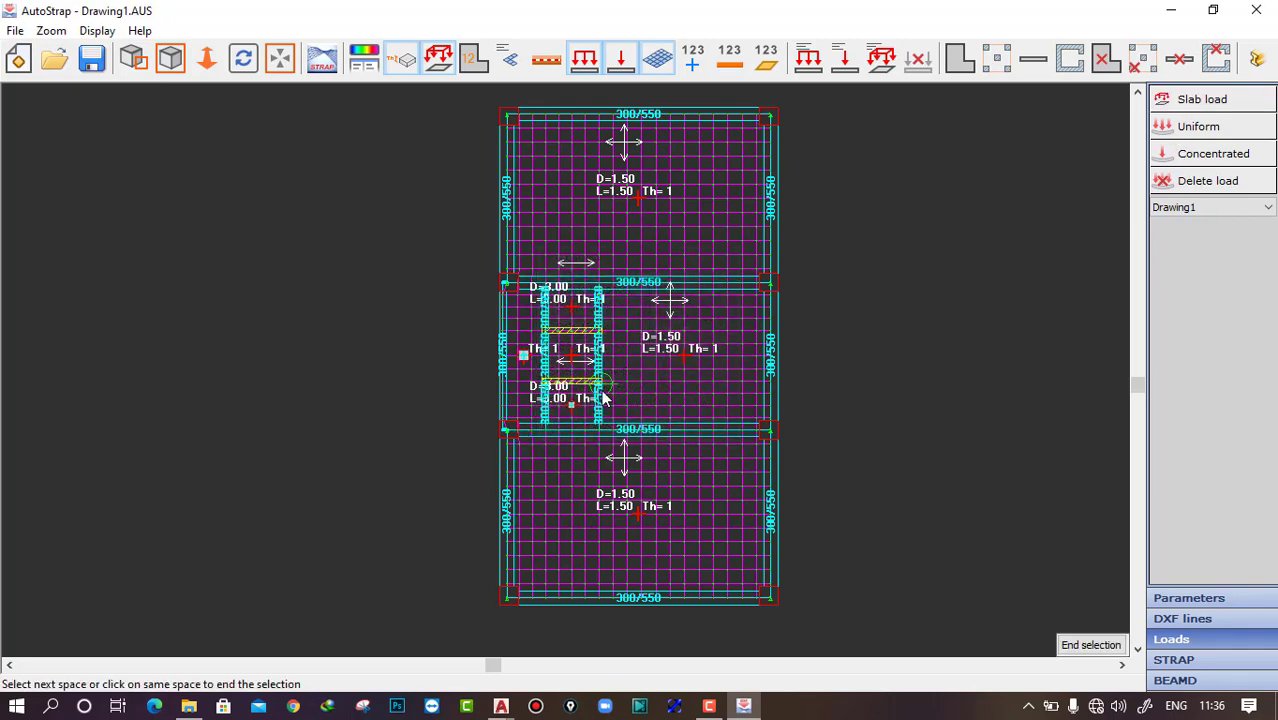
pyautogui.click(522, 357)
pyautogui.write('3')
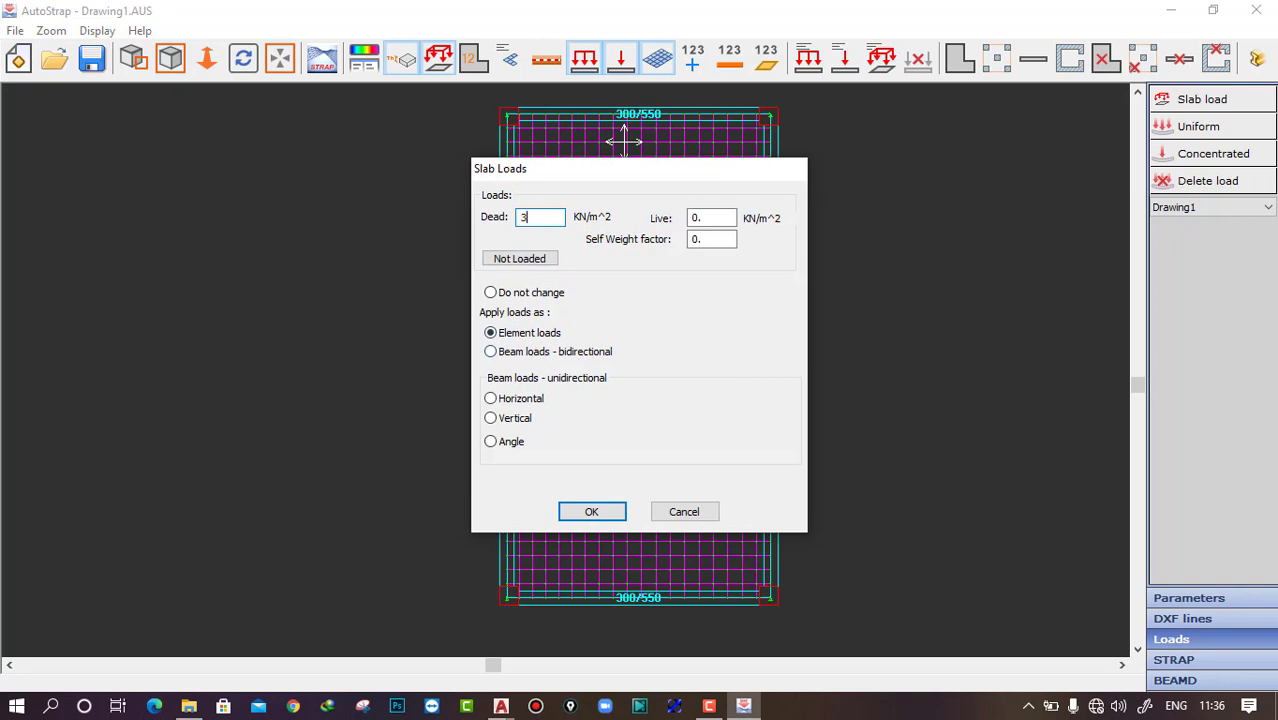
pyautogui.click(705, 217)
pyautogui.write('3')
pyautogui.click(491, 443)
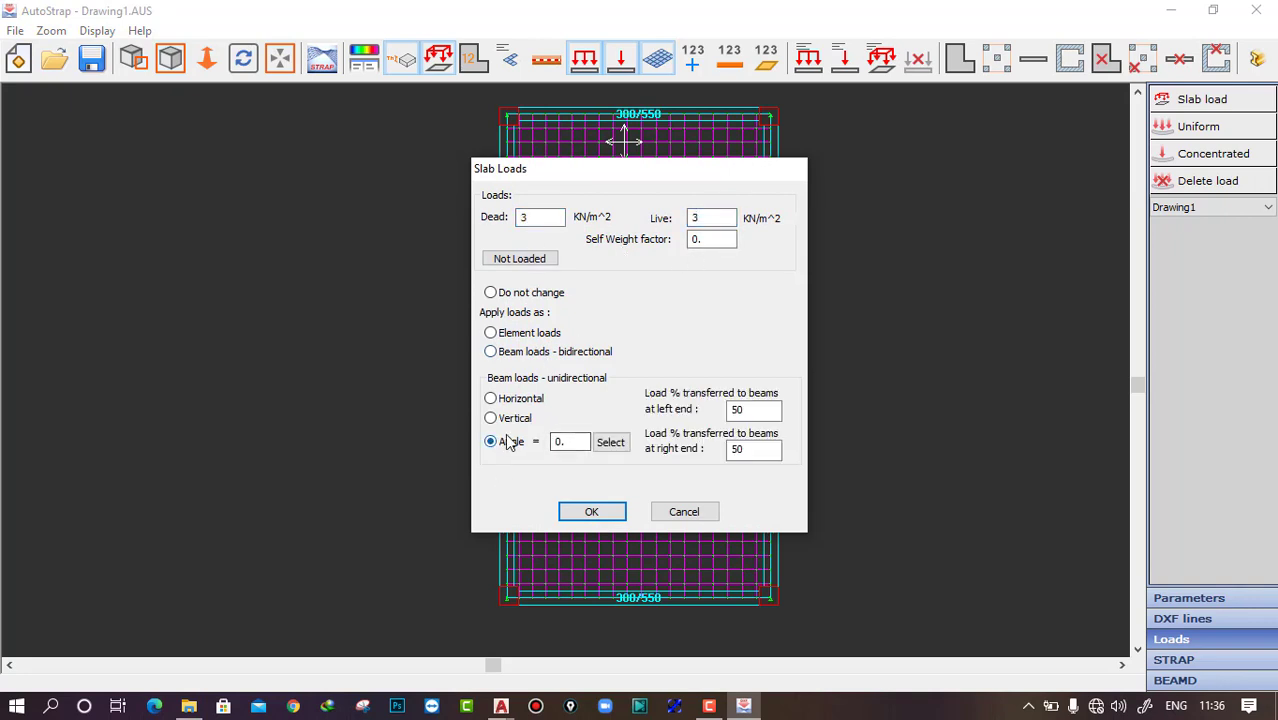
pyautogui.doubleClick(560, 442)
pyautogui.write('90')
pyautogui.click(591, 511)
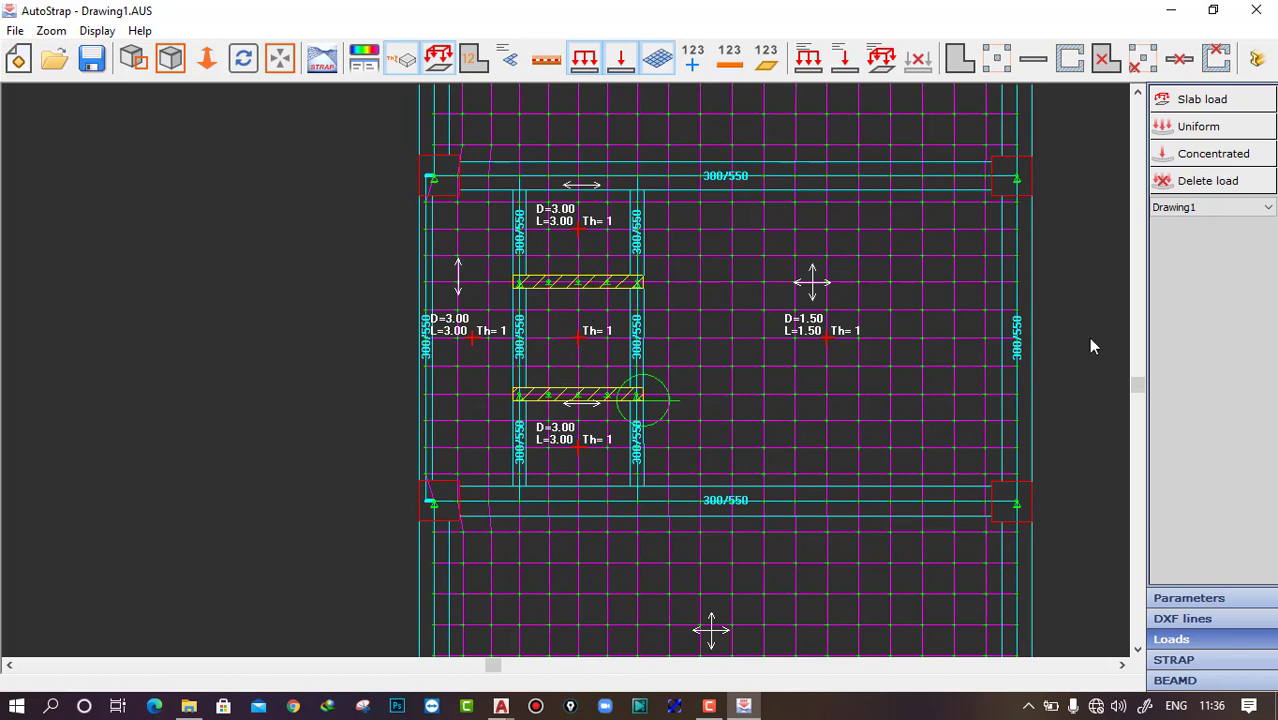
# Step: Load the core space between the two walls with 8 KN/m^2 dead and 0.75 KN/m^2 live as bidirectional beam loads
pyautogui.click(1193, 100)
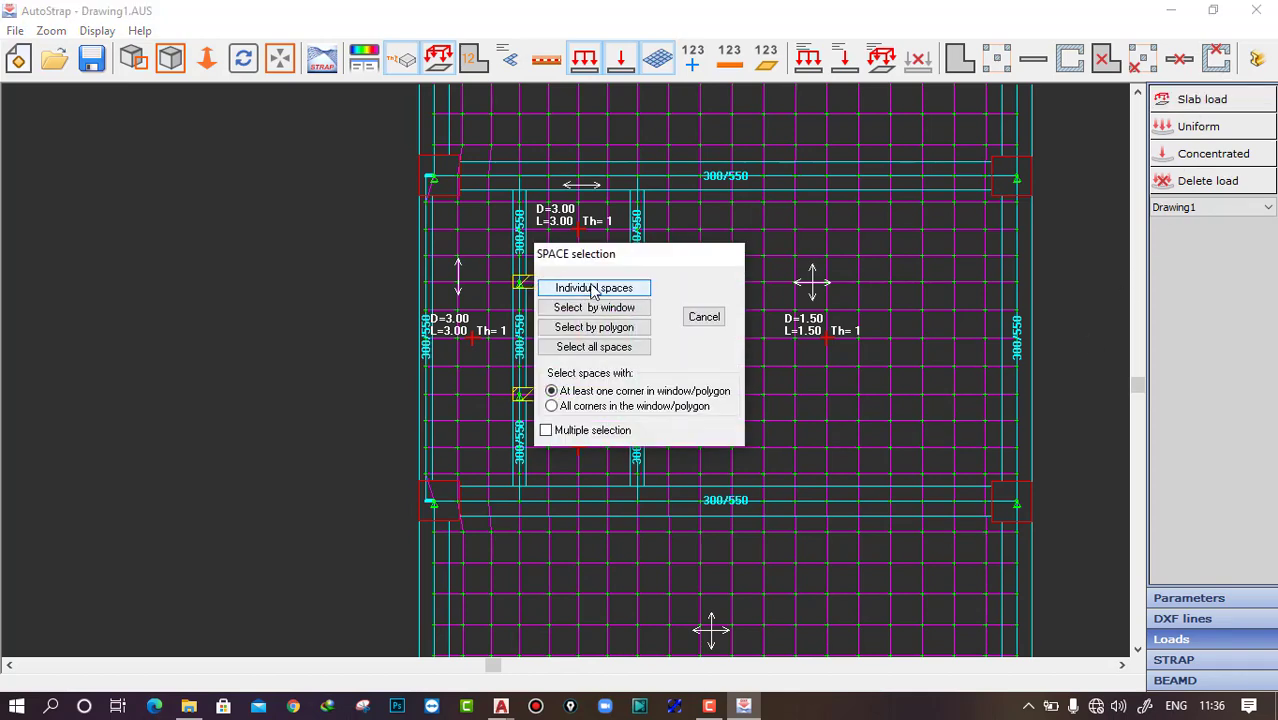
pyautogui.click(594, 288)
pyautogui.click(574, 337)
pyautogui.click(574, 338)
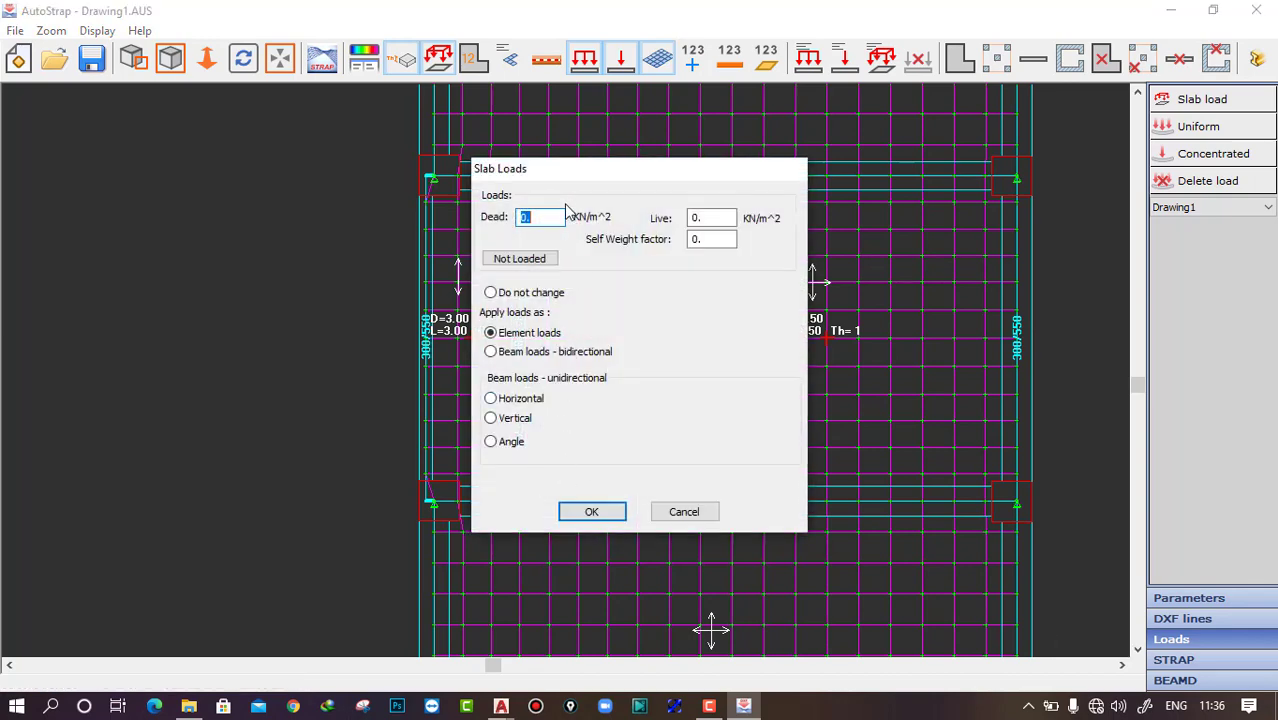
pyautogui.moveTo(569, 176); pyautogui.dragTo(310, 178)
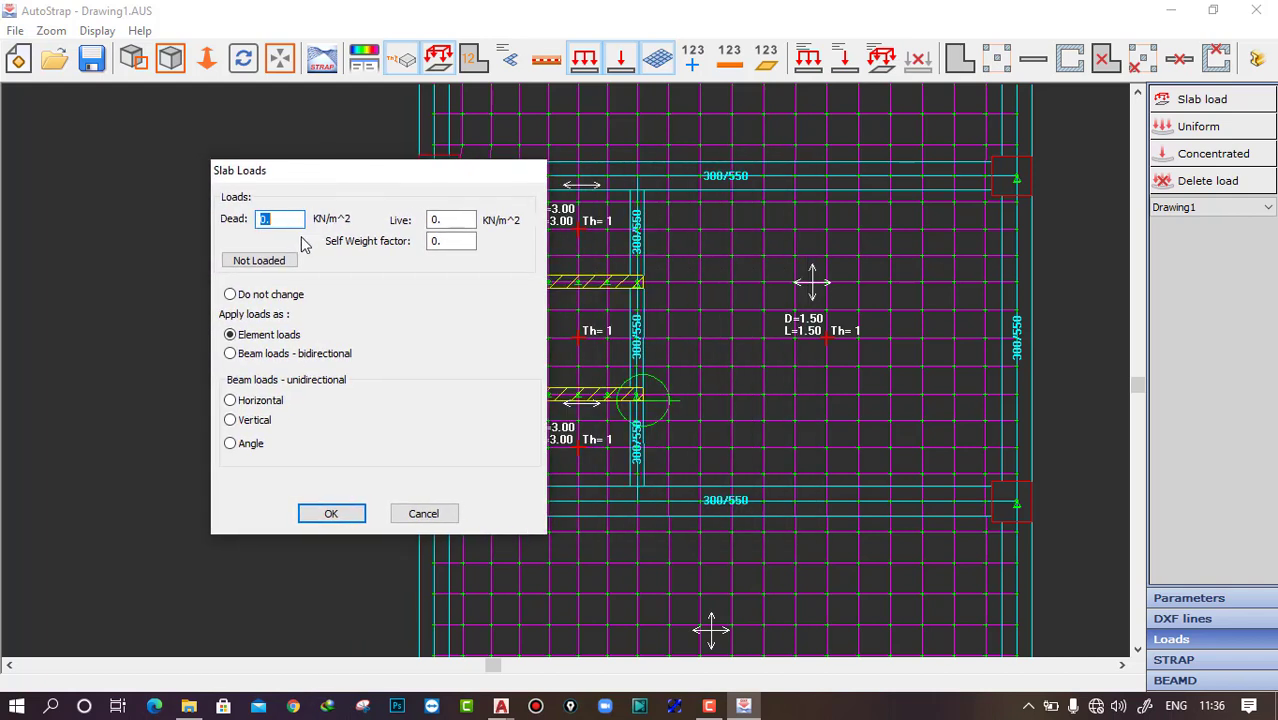
pyautogui.write('10')
pyautogui.press('BackSpace')
pyautogui.click(461, 219)
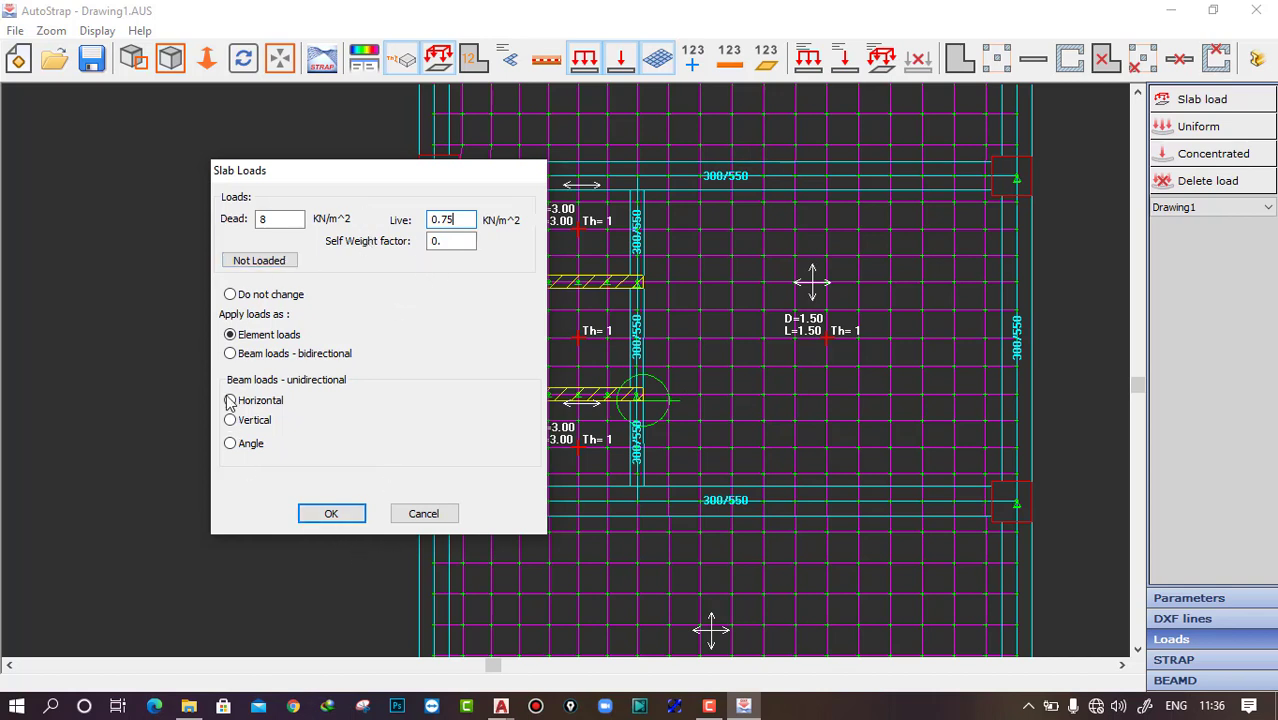
pyautogui.click(251, 357)
pyautogui.click(331, 514)
pyautogui.scroll(-4, 479, 428)
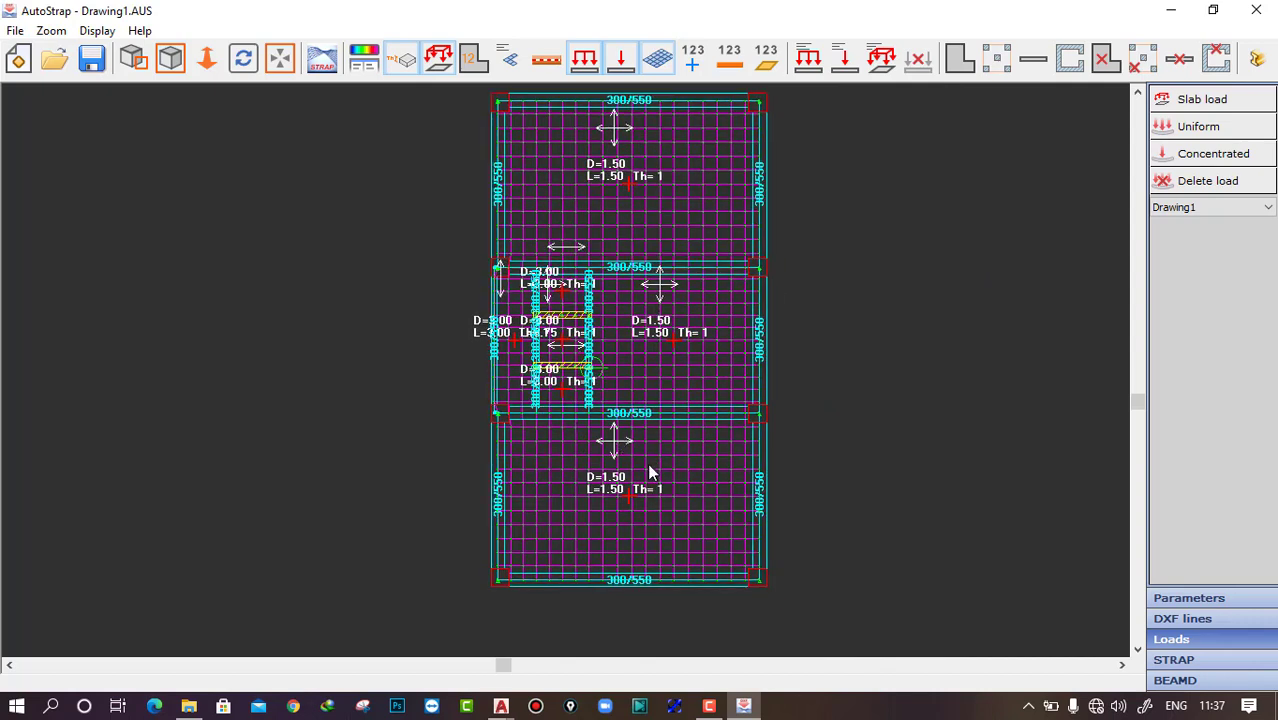
# Step: Switch to the first plan and individually select all perimeter beams plus the two interior cross beams for a uniform load
pyautogui.click(1188, 208)
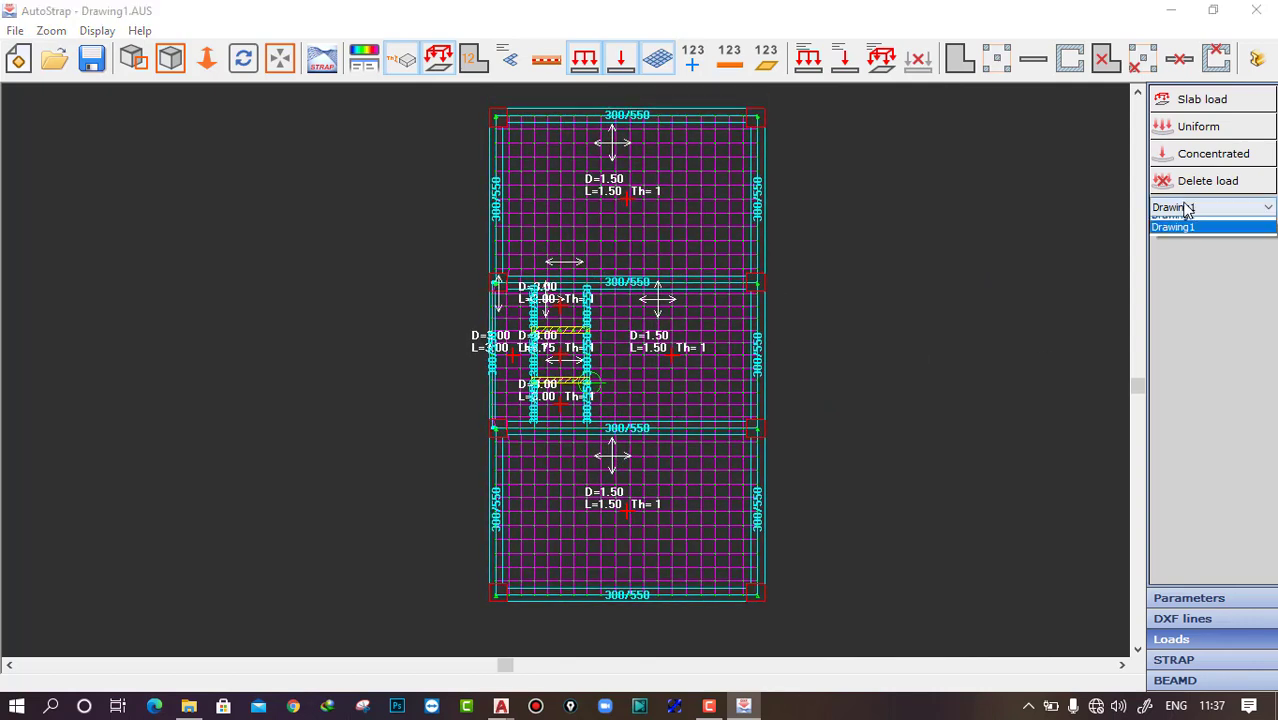
pyautogui.click(1188, 225)
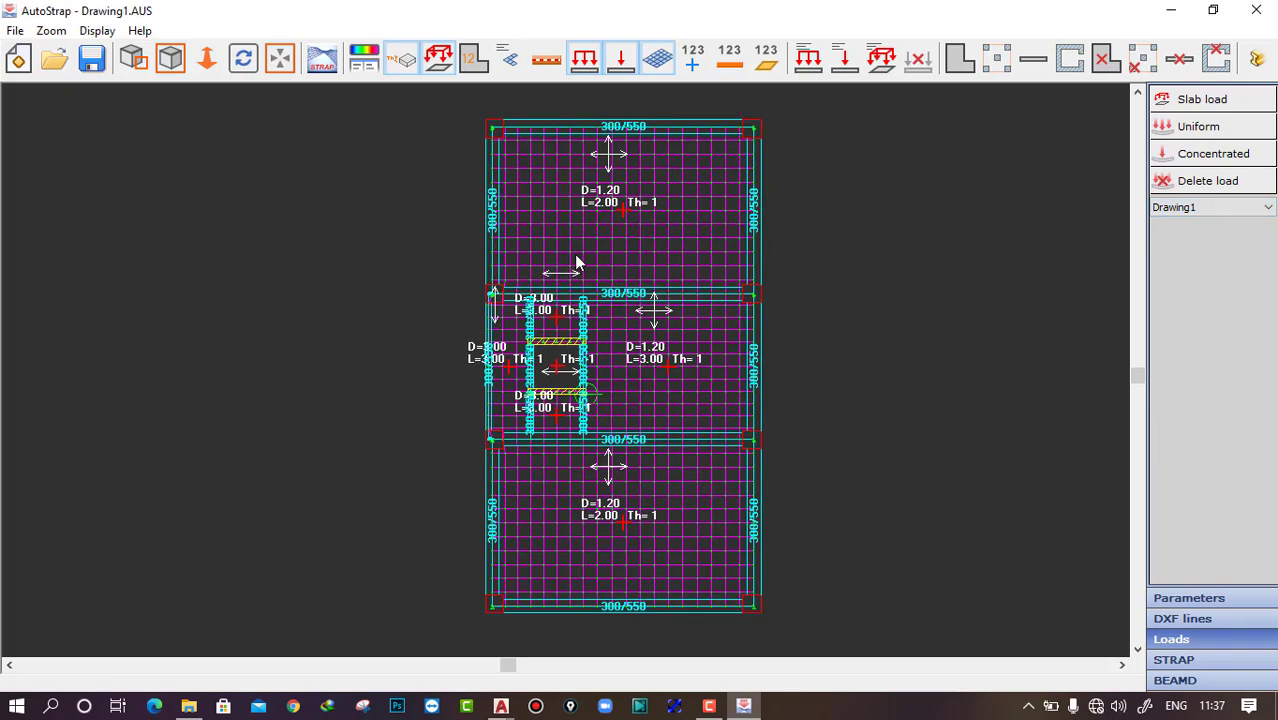
pyautogui.click(1199, 128)
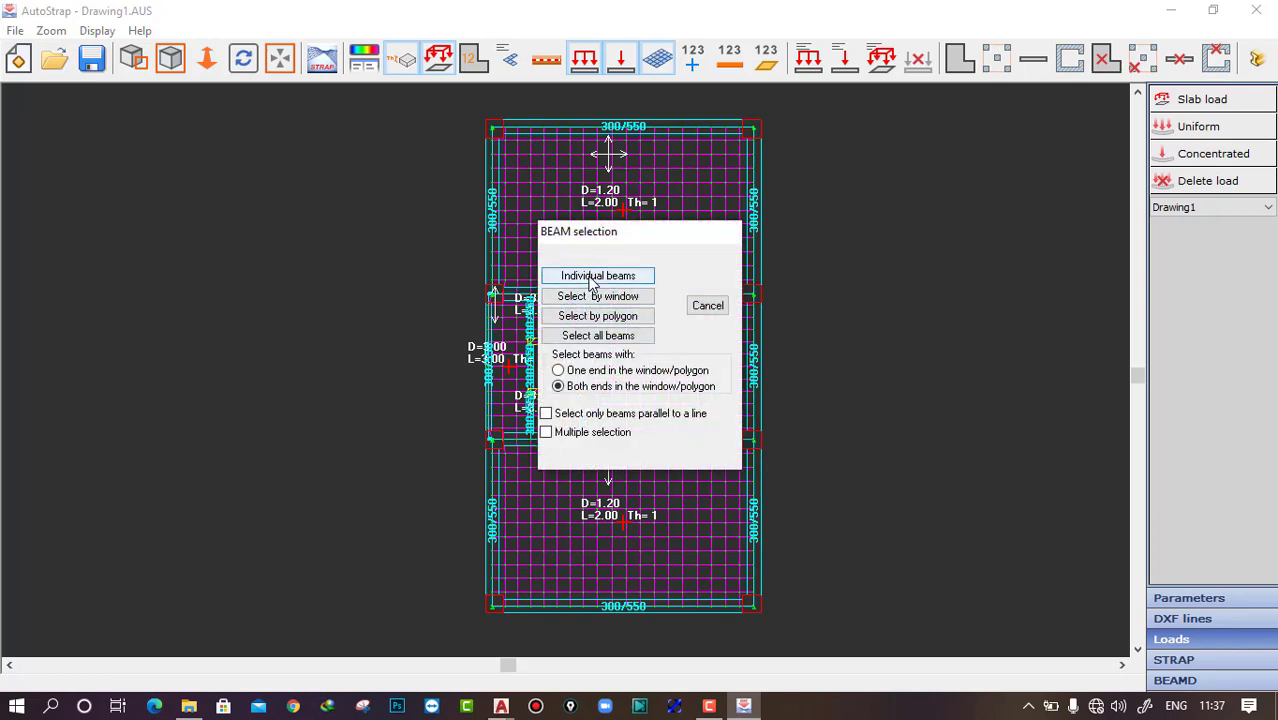
pyautogui.click(592, 276)
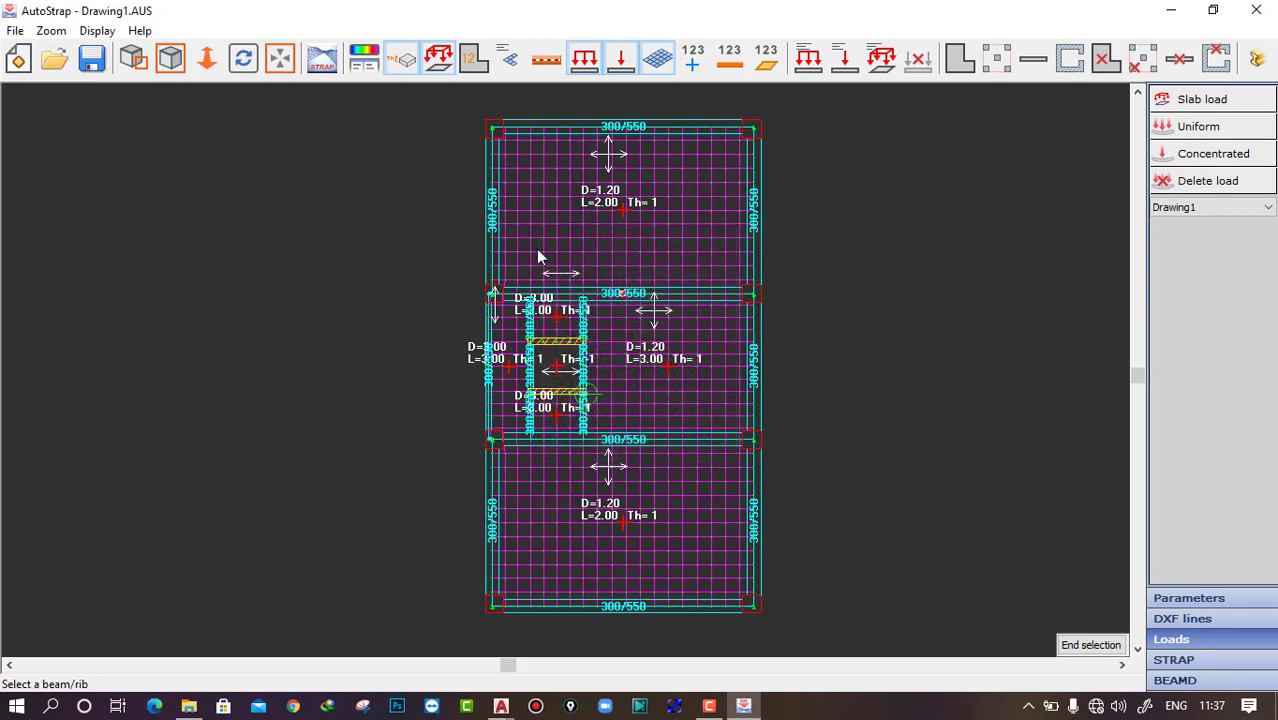
pyautogui.click(623, 127)
pyautogui.click(754, 213)
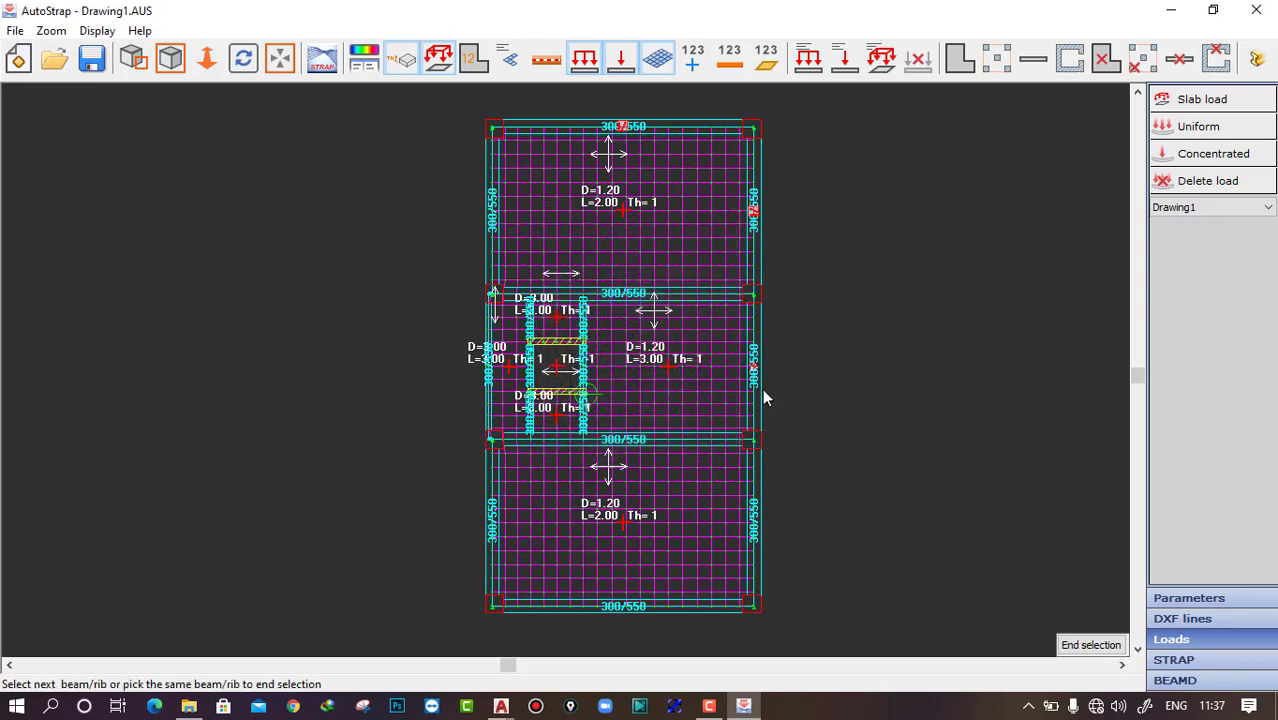
pyautogui.click(623, 606)
pyautogui.click(494, 522)
pyautogui.click(492, 363)
pyautogui.click(494, 211)
pyautogui.click(650, 295)
pyautogui.click(629, 443)
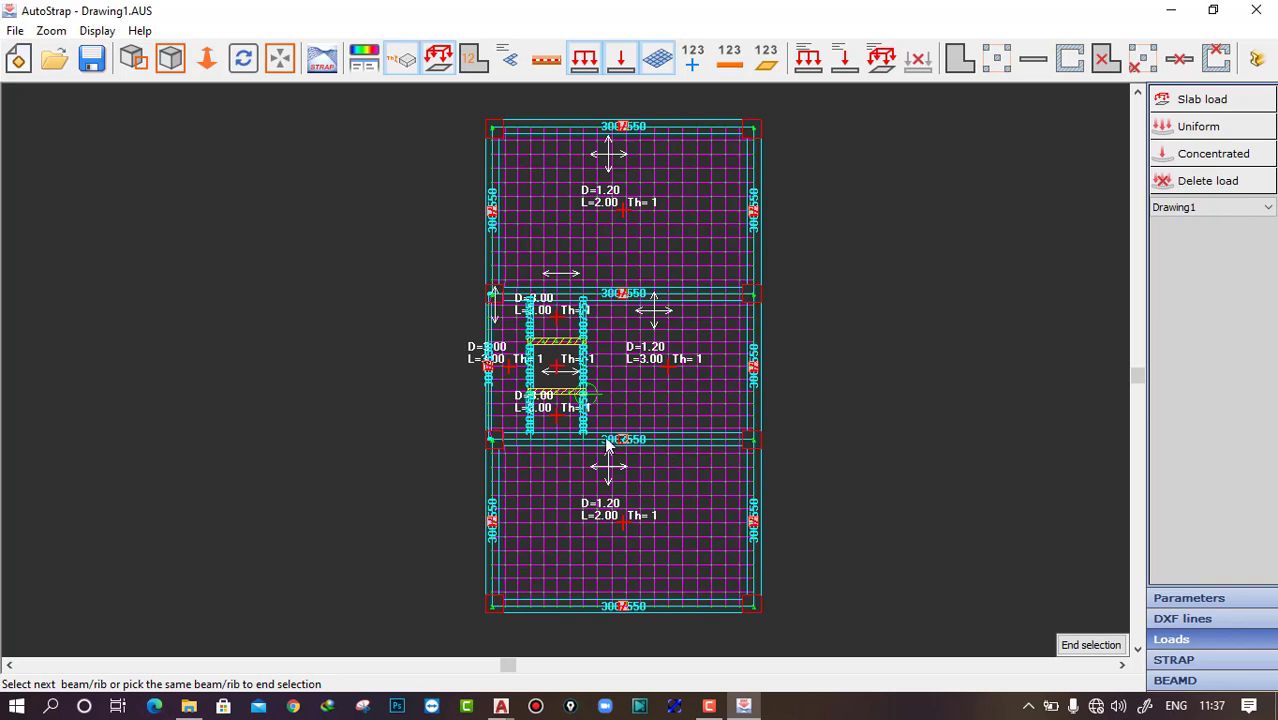
pyautogui.click(613, 443)
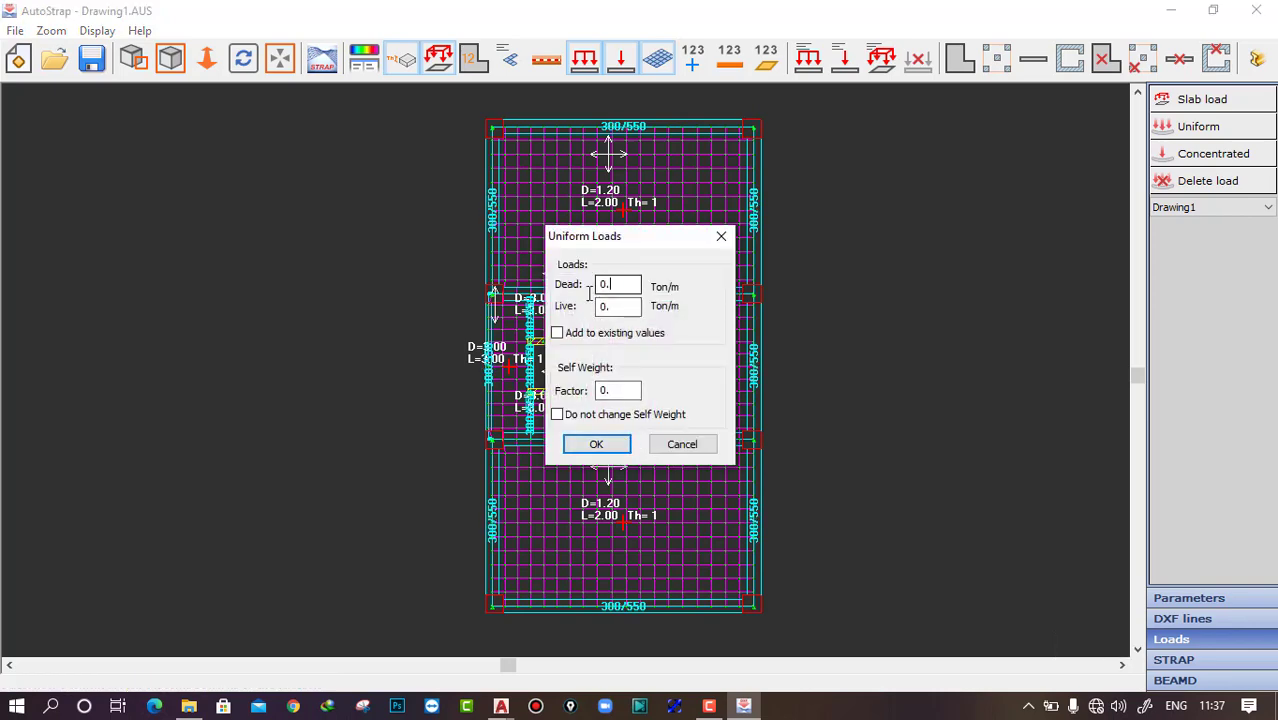
# Step: Apply a uniform load of 0.6 Ton/m dead and 0 Ton/m live to the selected beams
pyautogui.moveTo(589, 293); pyautogui.dragTo(563, 310)
pyautogui.write('0.')
pyautogui.click(596, 445)
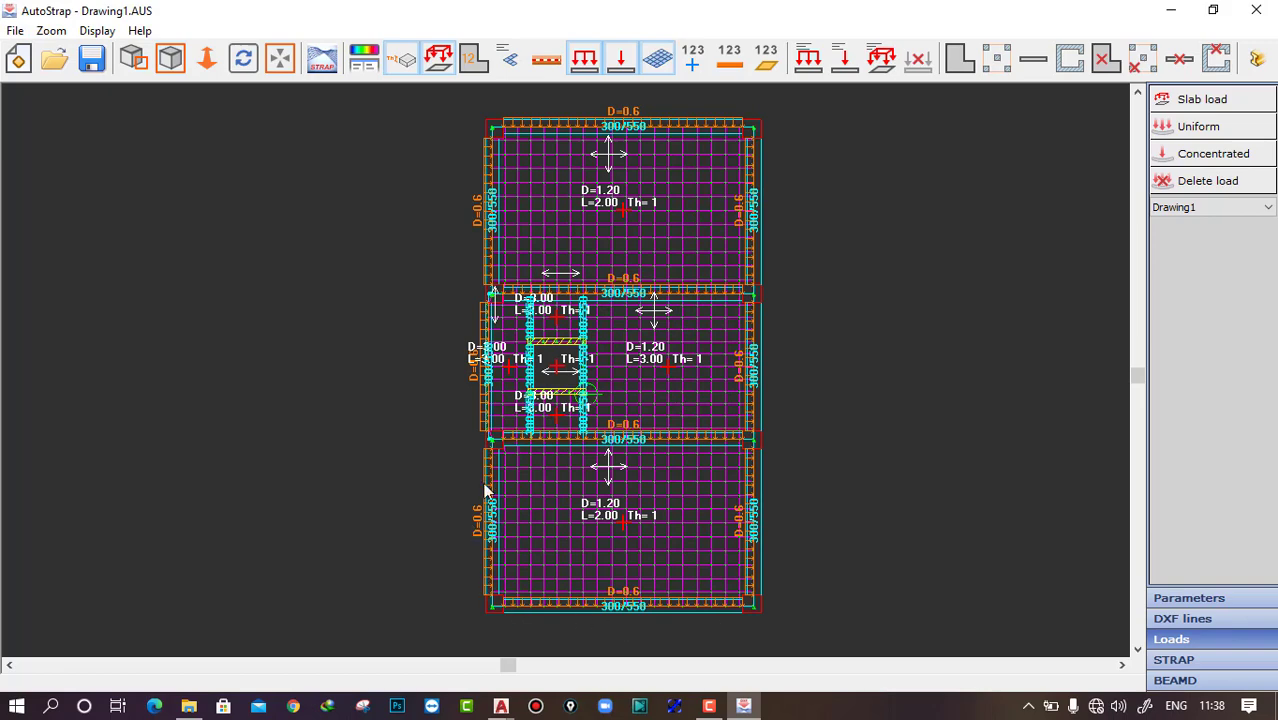
# Step: Switch to the second plan and individually select only its perimeter beams for a uniform load
pyautogui.click(1192, 208)
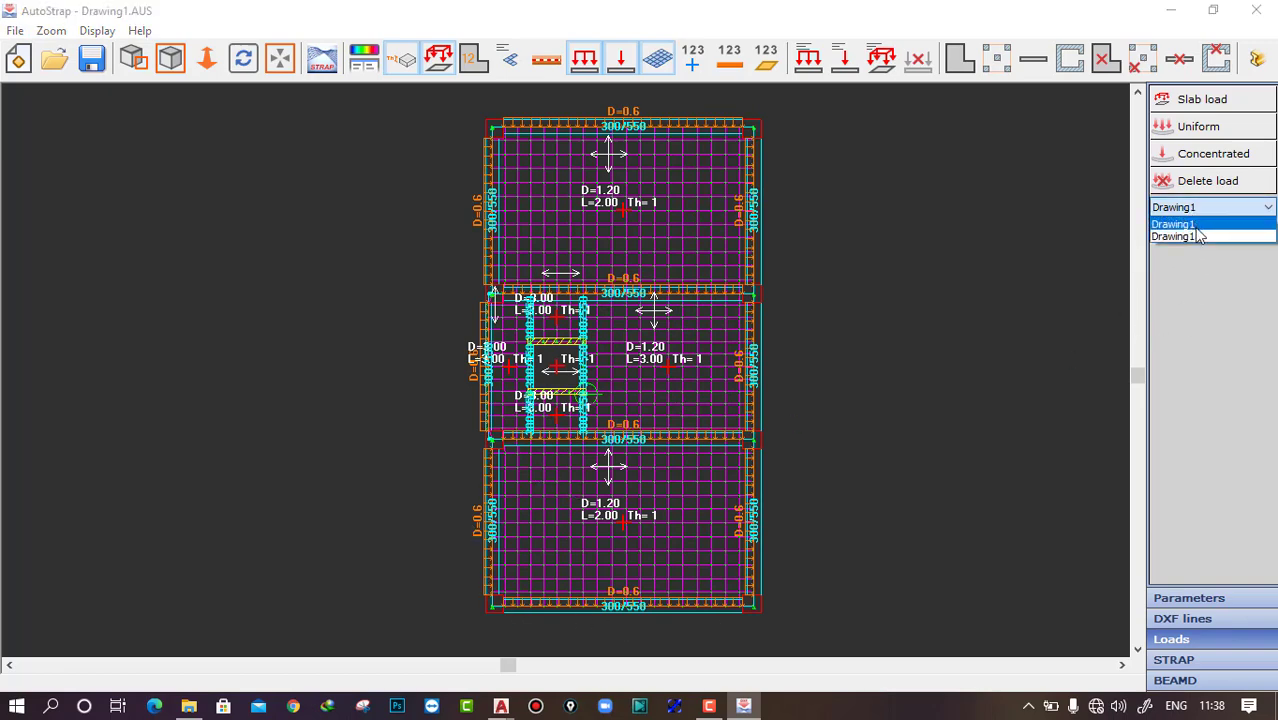
pyautogui.click(1190, 234)
pyautogui.click(1190, 127)
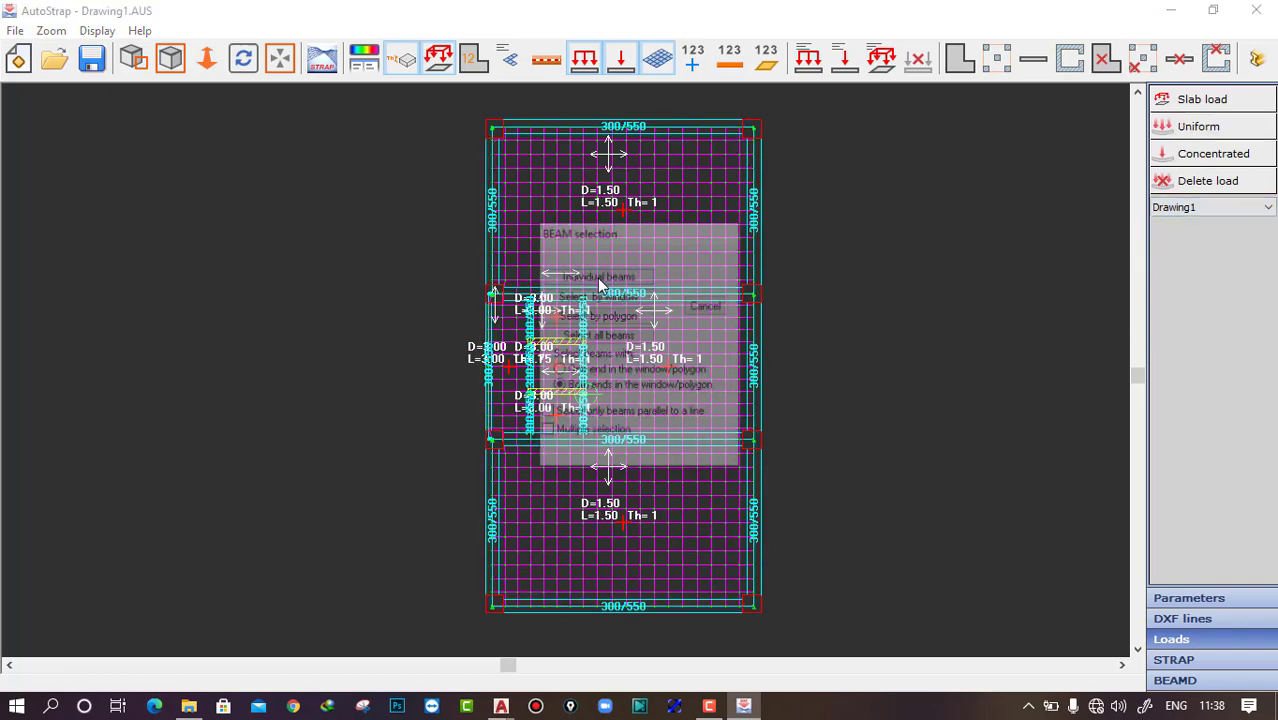
pyautogui.click(597, 276)
pyautogui.click(630, 148)
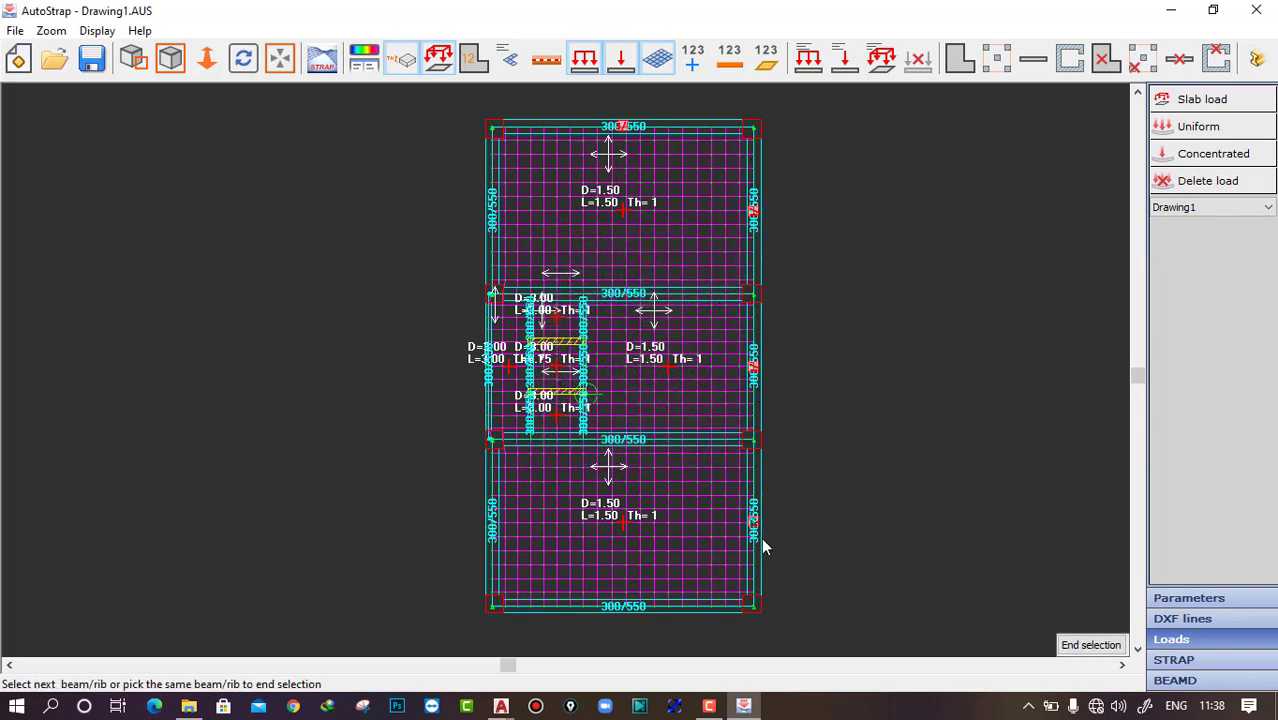
pyautogui.click(475, 542)
pyautogui.click(496, 409)
pyautogui.click(493, 215)
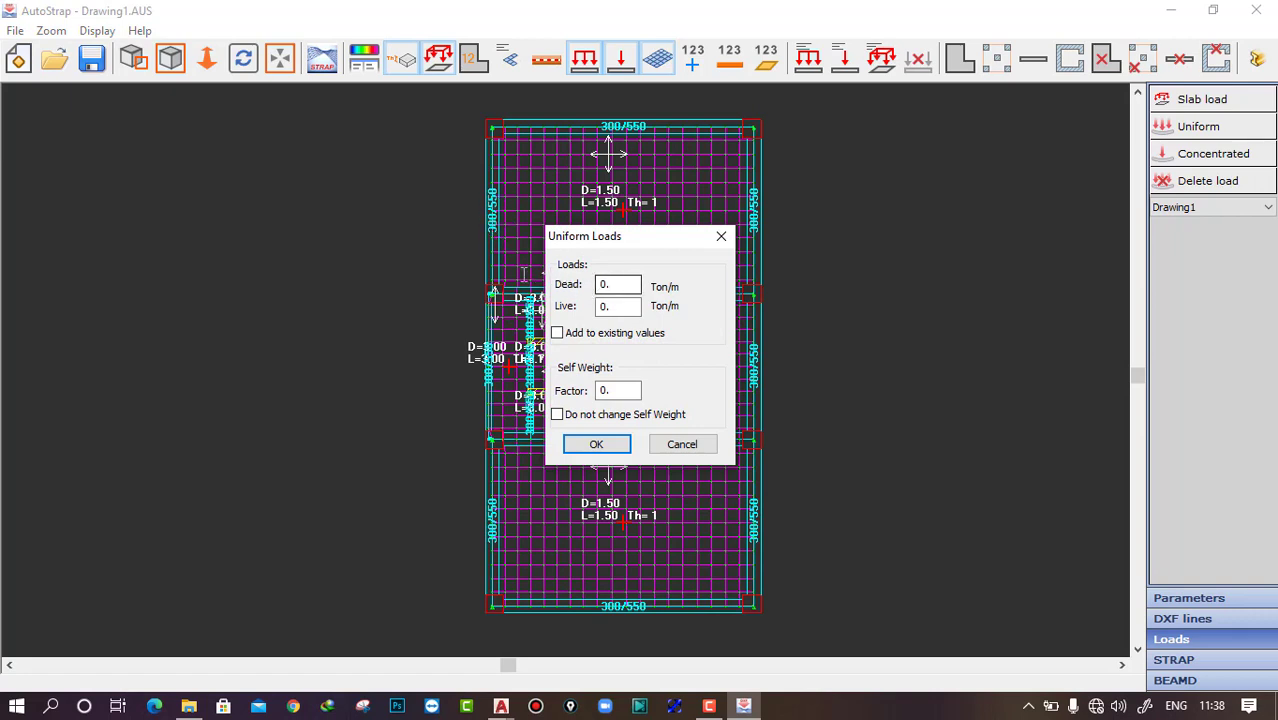
# Step: Apply a uniform load of 0.2 Ton/m dead and 0 Ton/m live to the selected perimeter beams
pyautogui.moveTo(524, 274); pyautogui.dragTo(520, 274)
pyautogui.moveTo(622, 290); pyautogui.dragTo(565, 290)
pyautogui.write('0.')
pyautogui.click(600, 446)
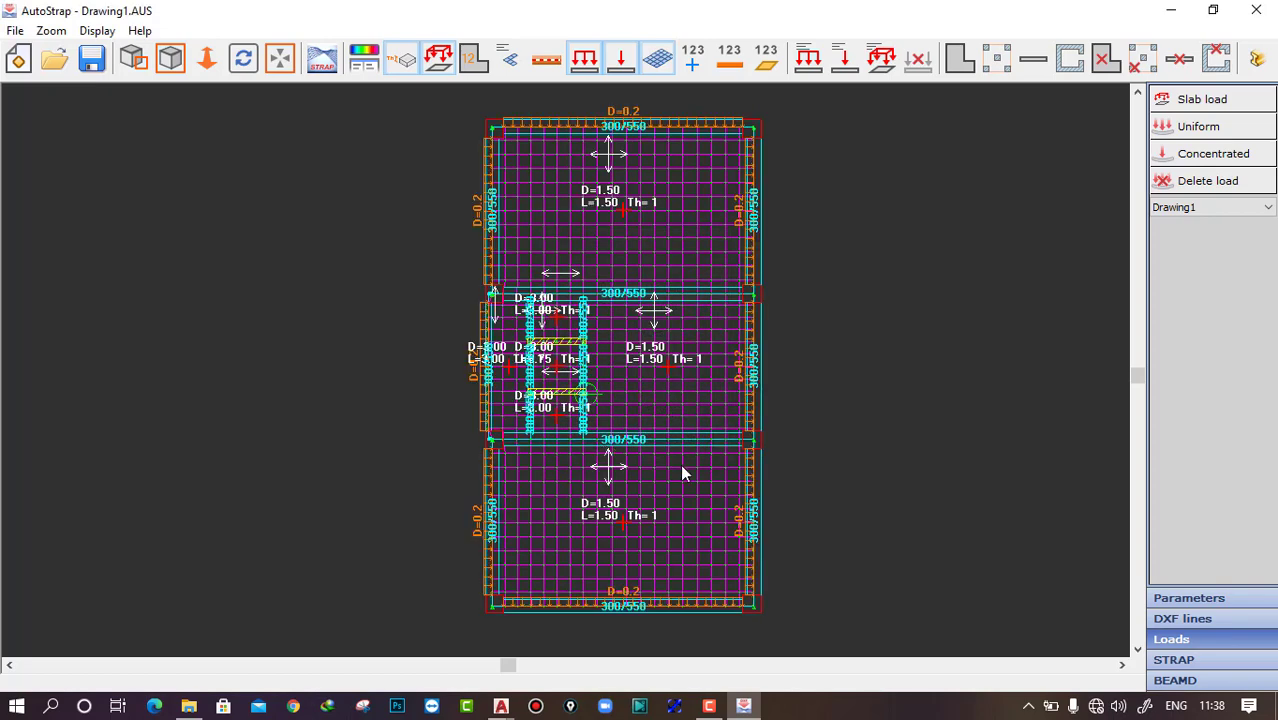
# Step: Check the slab and beam loads on both plans, ending on the second plan
pyautogui.scroll(-1, 791, 502)
pyautogui.moveTo(791, 502); pyautogui.dragTo(828, 503, button='middle')
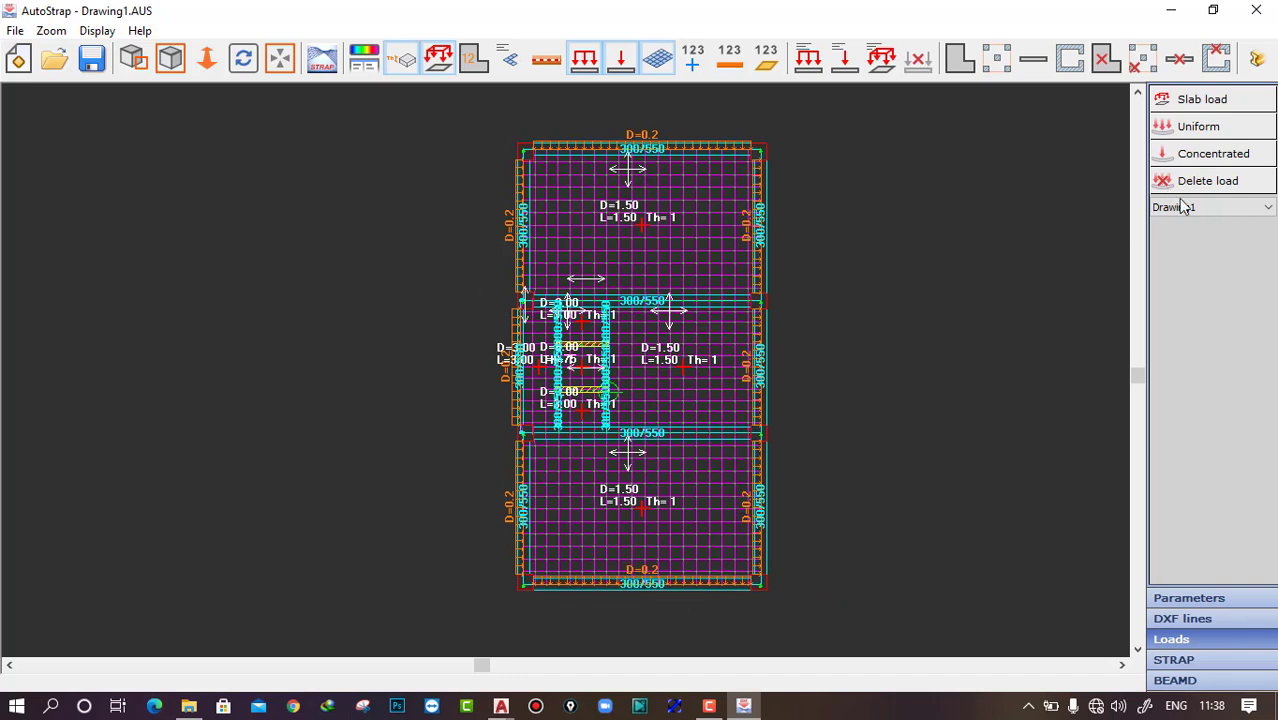
pyautogui.click(1267, 207)
pyautogui.click(1188, 225)
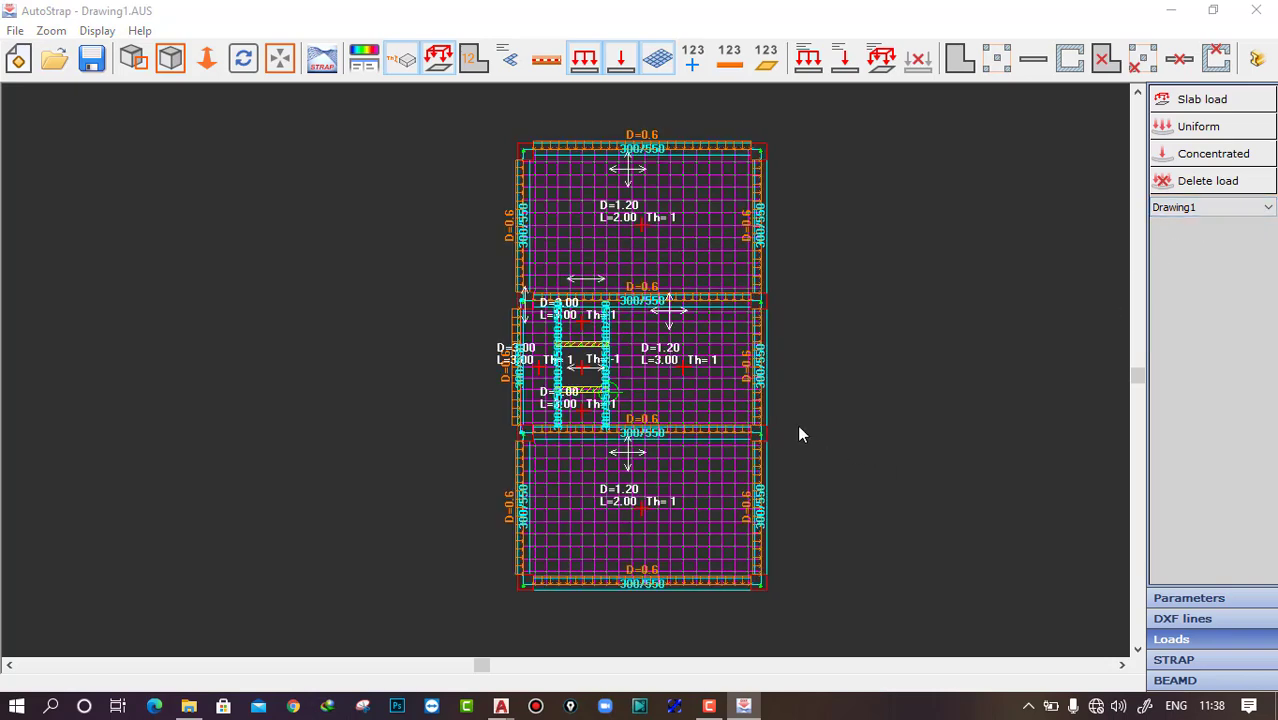
pyautogui.click(1201, 207)
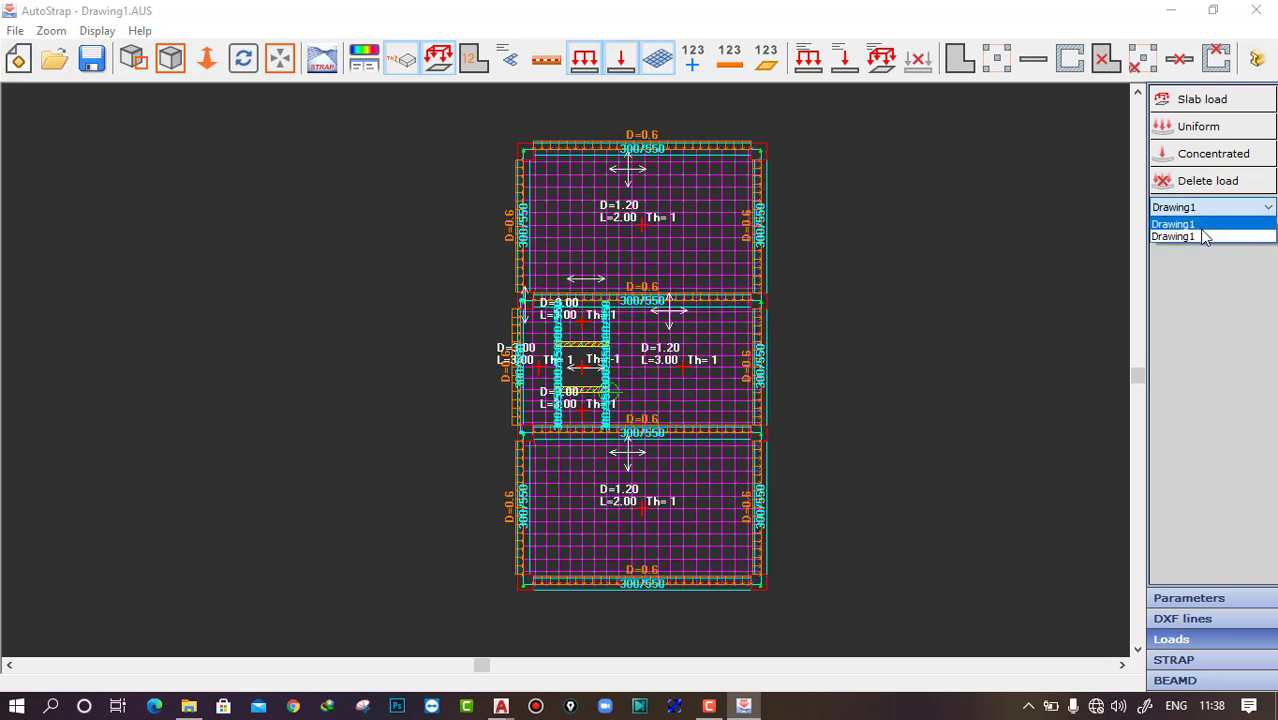
pyautogui.click(1193, 234)
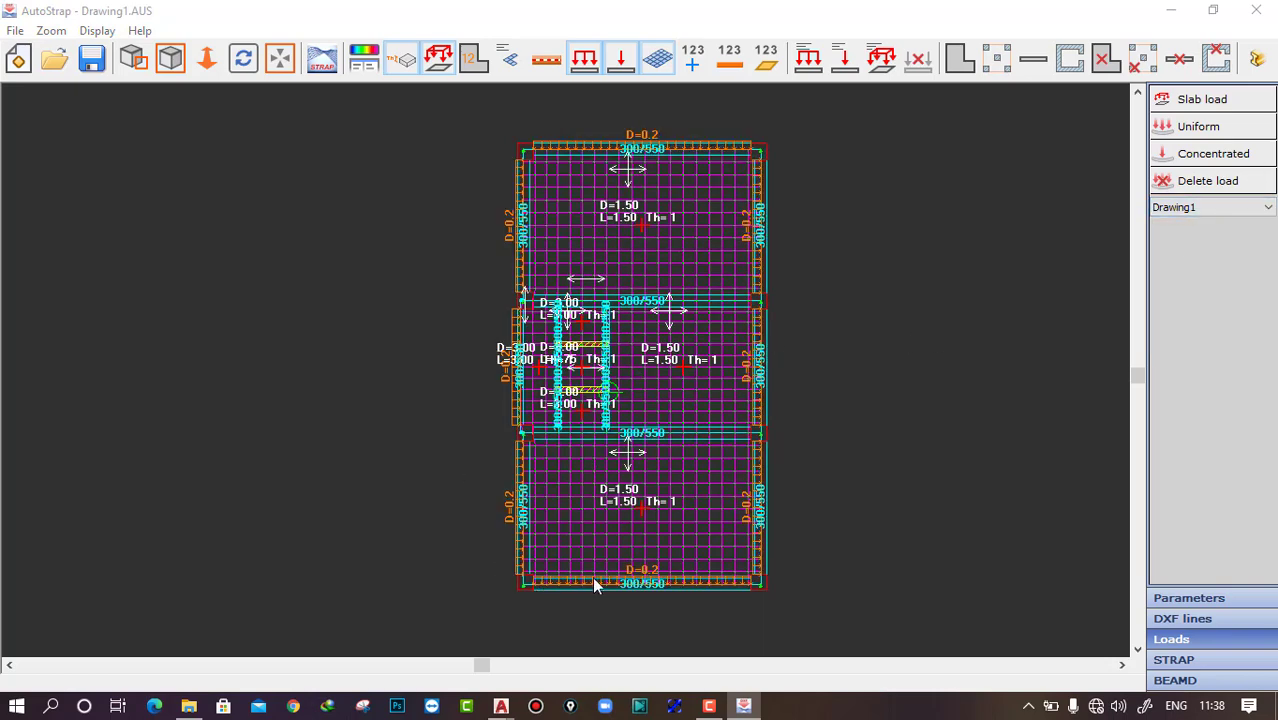
pyautogui.moveTo(858, 514); pyautogui.dragTo(789, 518, button='middle')
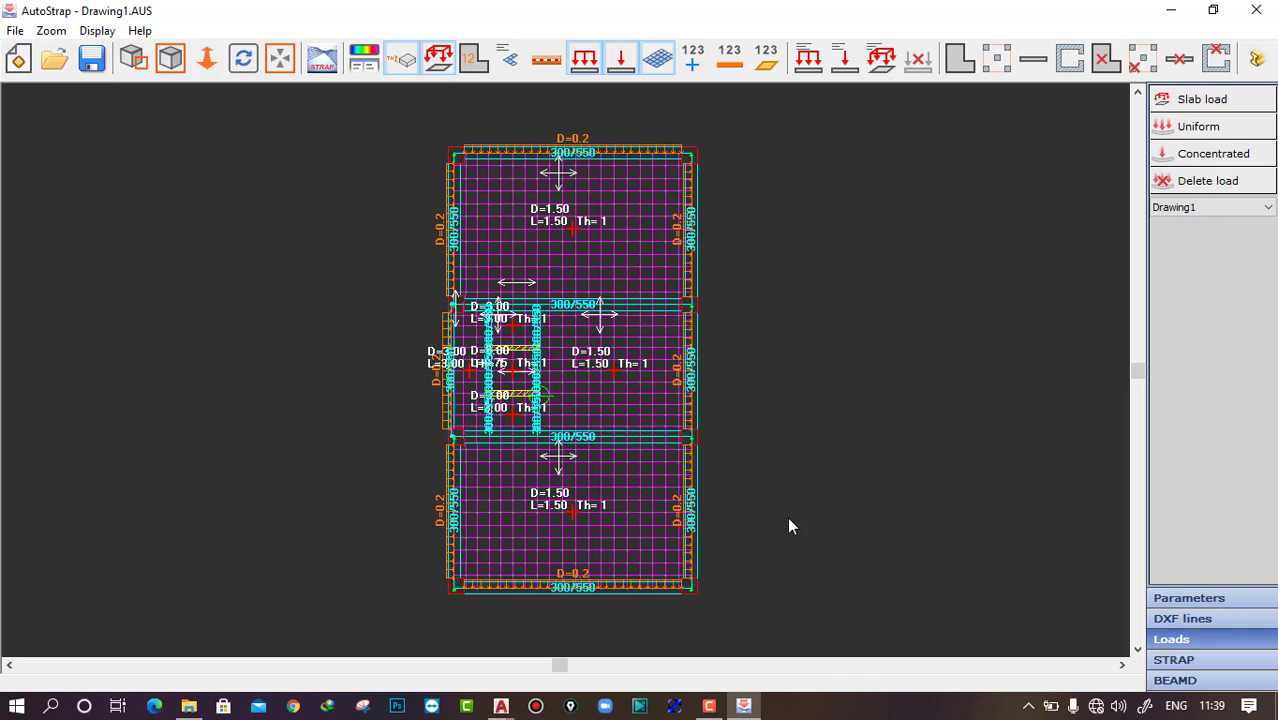
# Step: Open the STRAP model settings and review the column parameters without changing them
pyautogui.click(1176, 662)
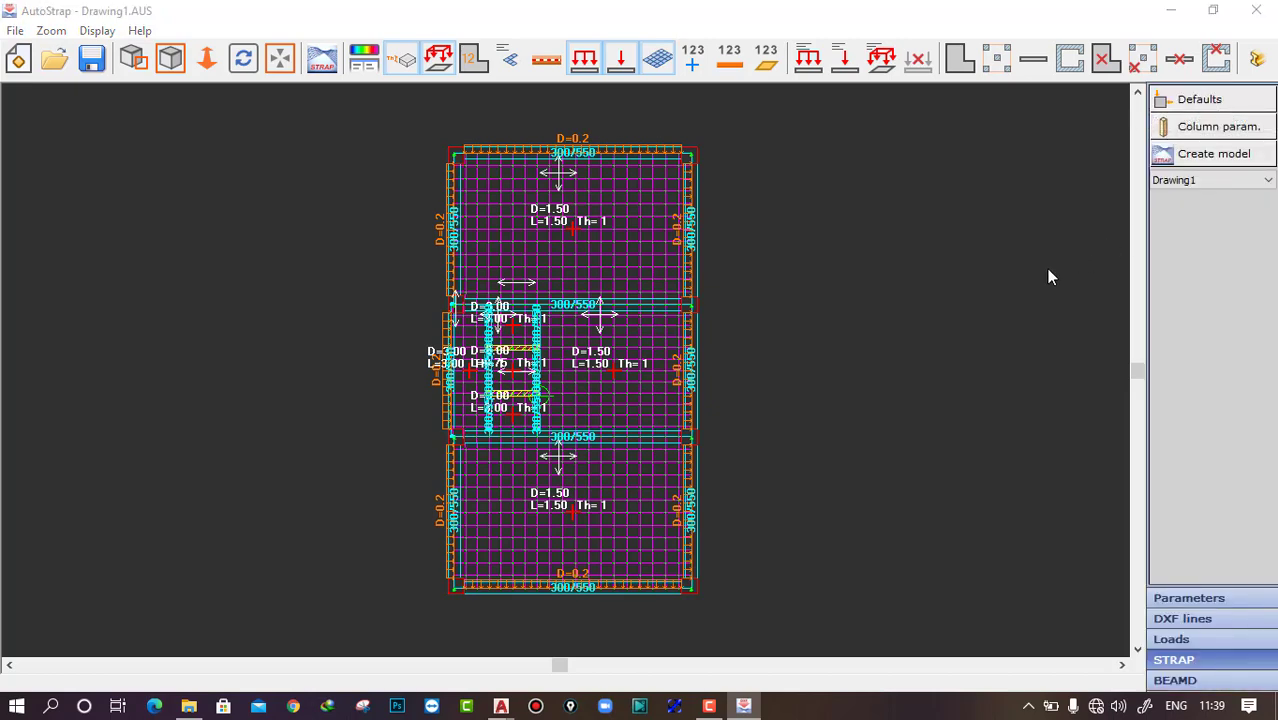
pyautogui.click(1205, 133)
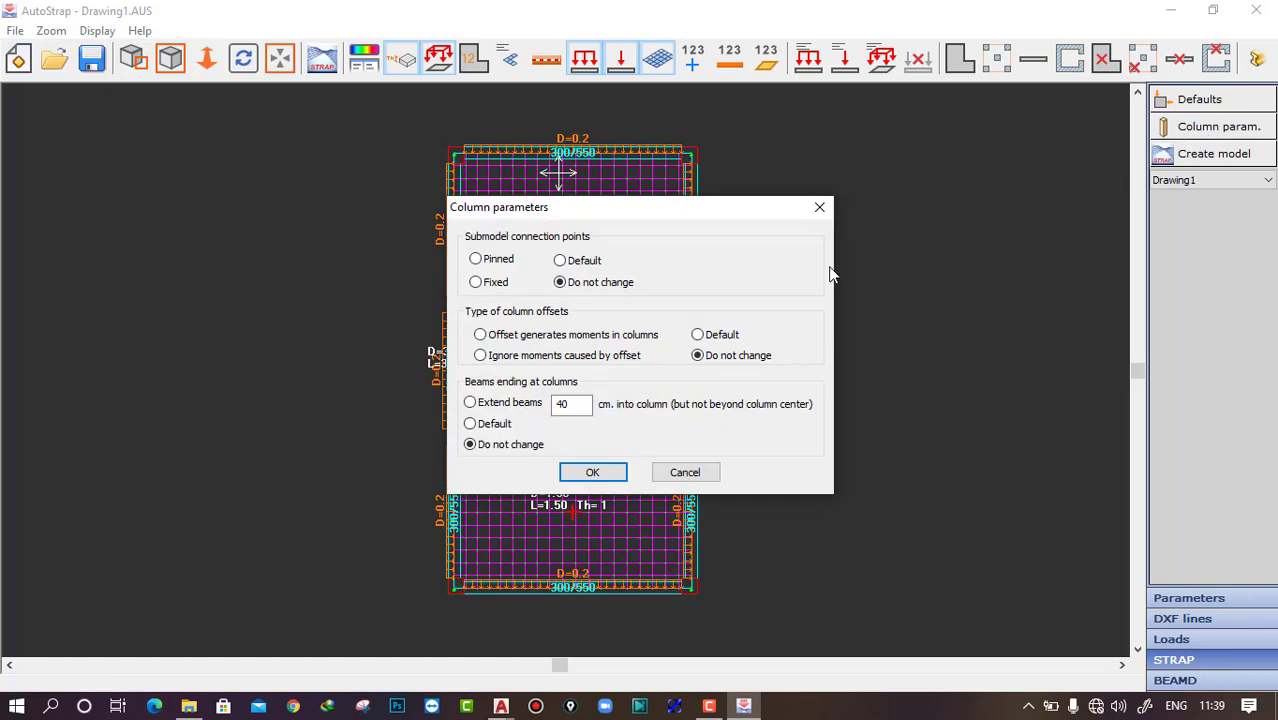
pyautogui.click(819, 207)
# Step: Accept the STRAP model defaults with pinned submodel connections to columns and walls and fixed supports at base level
pyautogui.click(1196, 104)
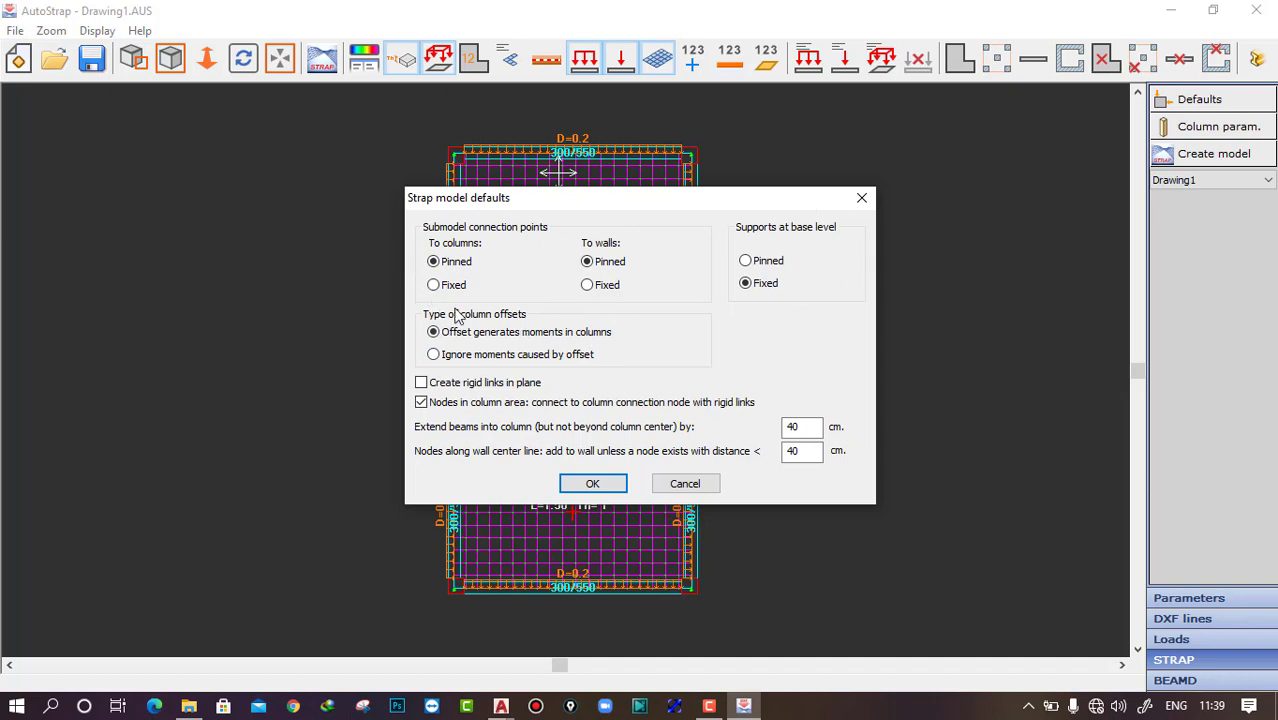
pyautogui.moveTo(685, 206); pyautogui.dragTo(671, 169)
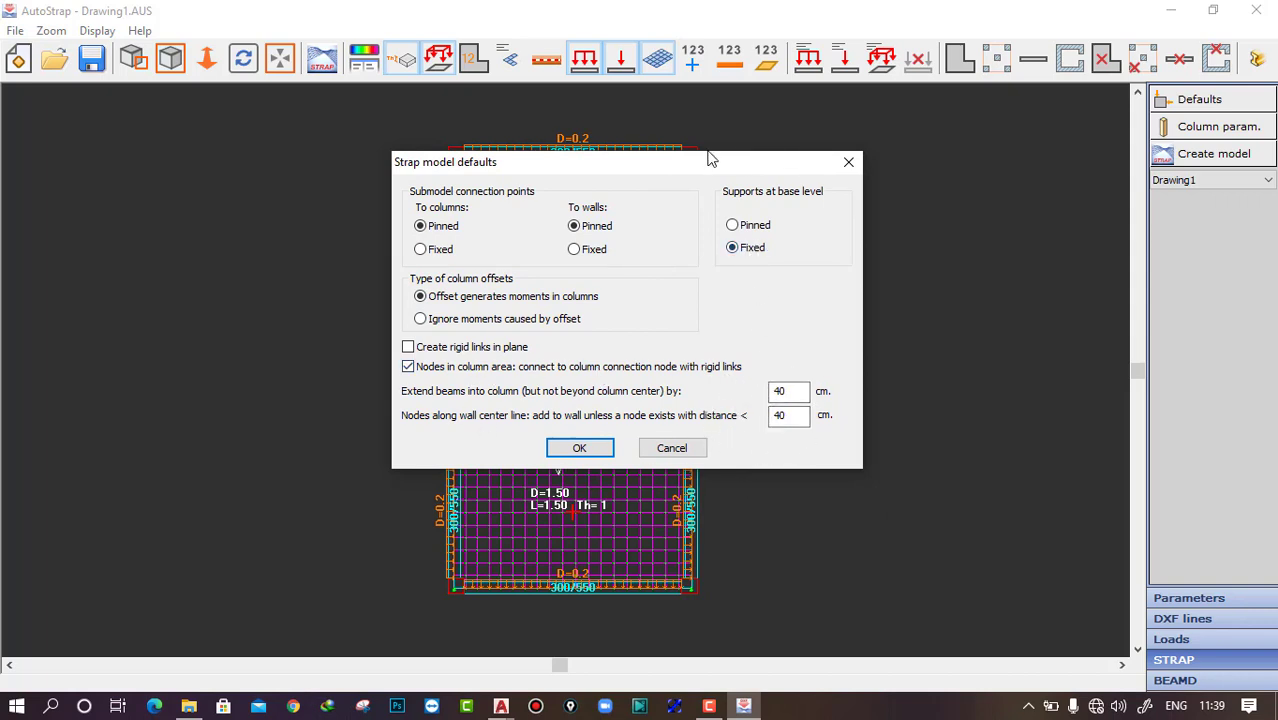
pyautogui.click(741, 229)
pyautogui.click(745, 251)
pyautogui.moveTo(575, 176); pyautogui.dragTo(650, 182)
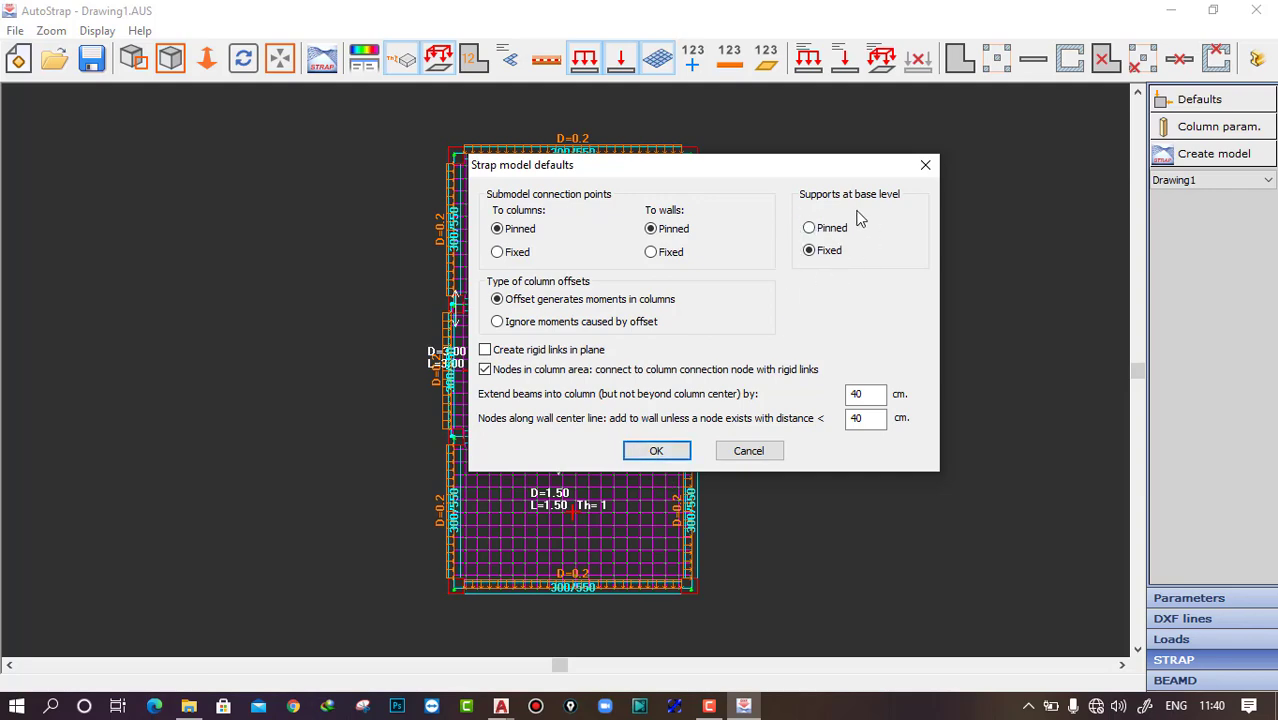
pyautogui.click(658, 451)
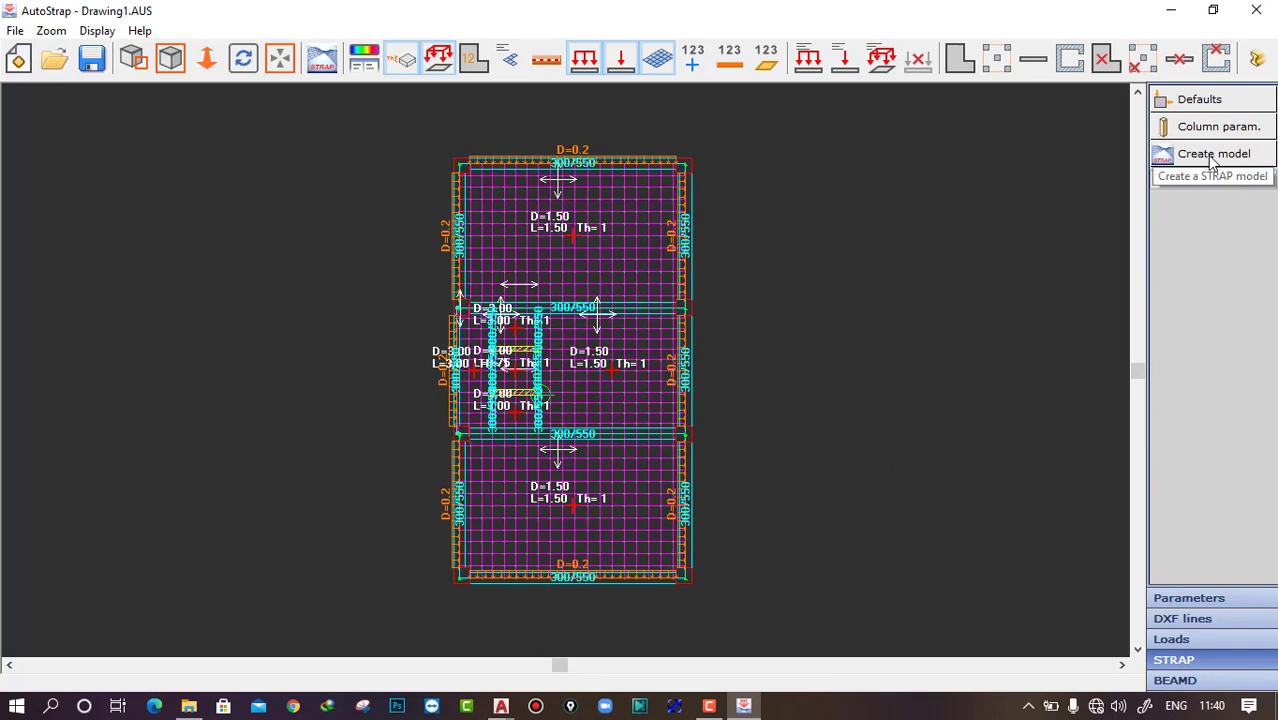
# Step: Start creating a STRAP model named DEMO2 and choose the DEMO 2 folder as its project folder
pyautogui.click(1212, 155)
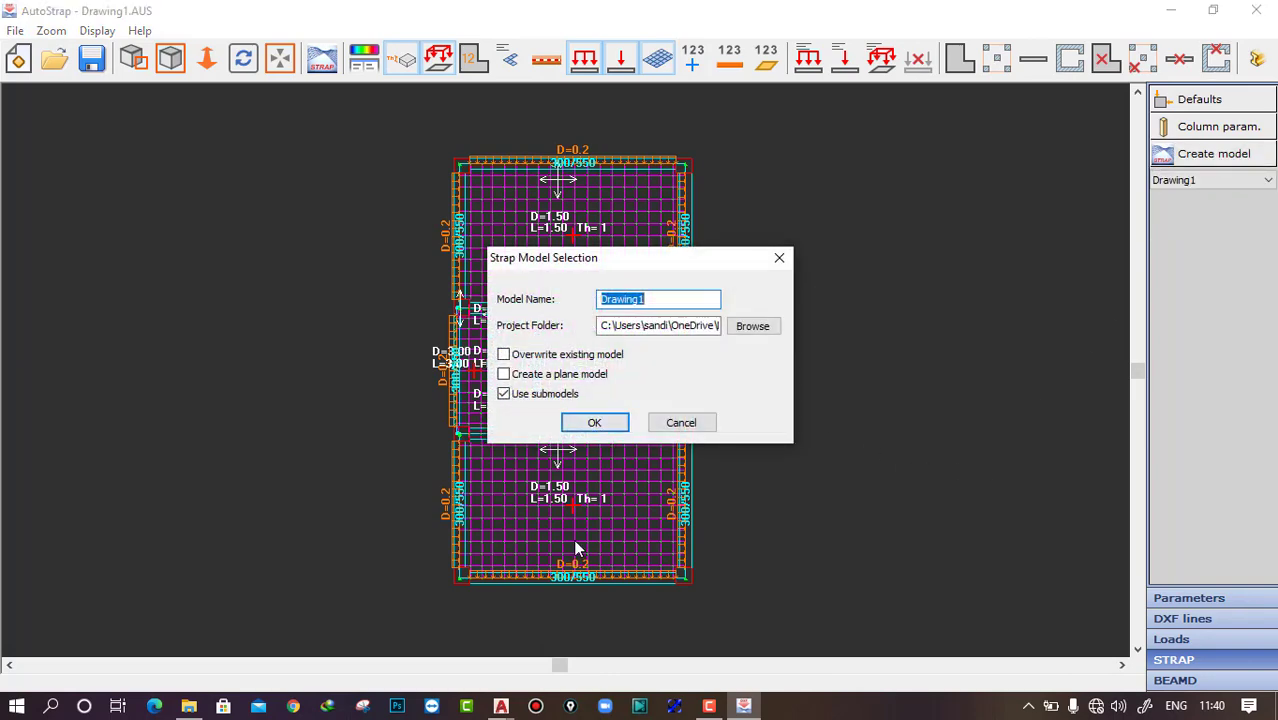
pyautogui.write('DEMO2')
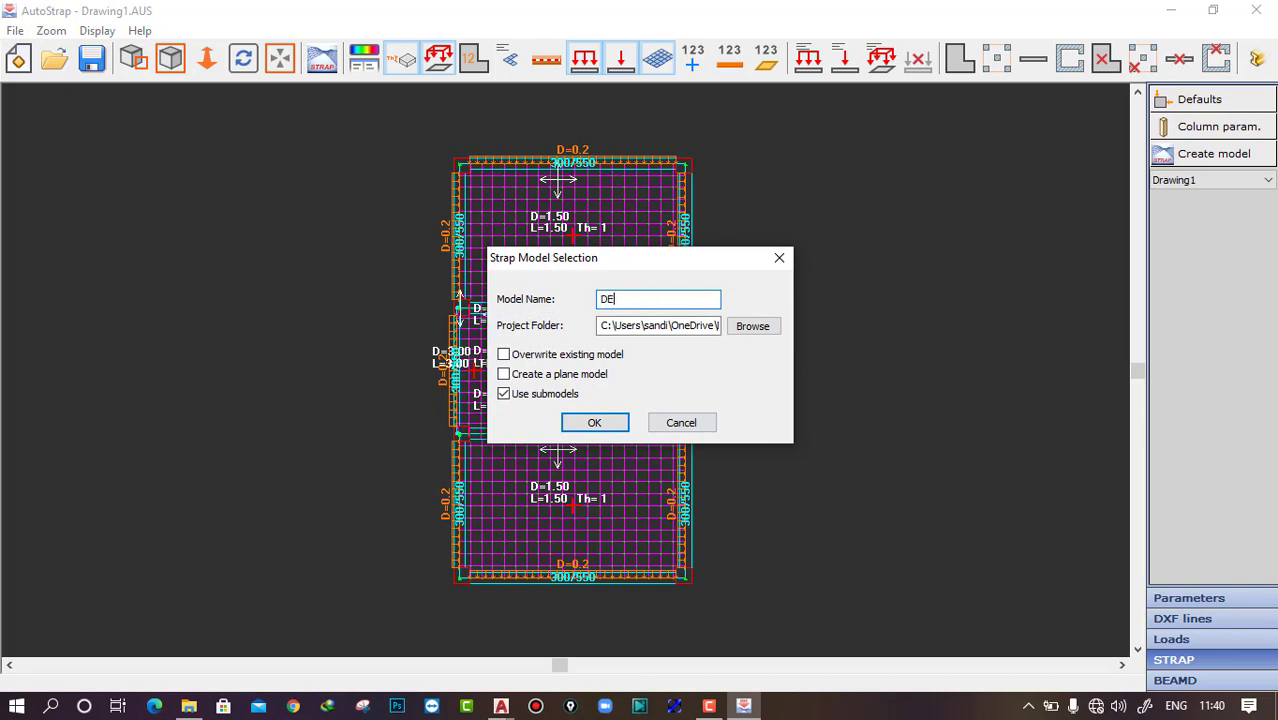
pyautogui.click(756, 326)
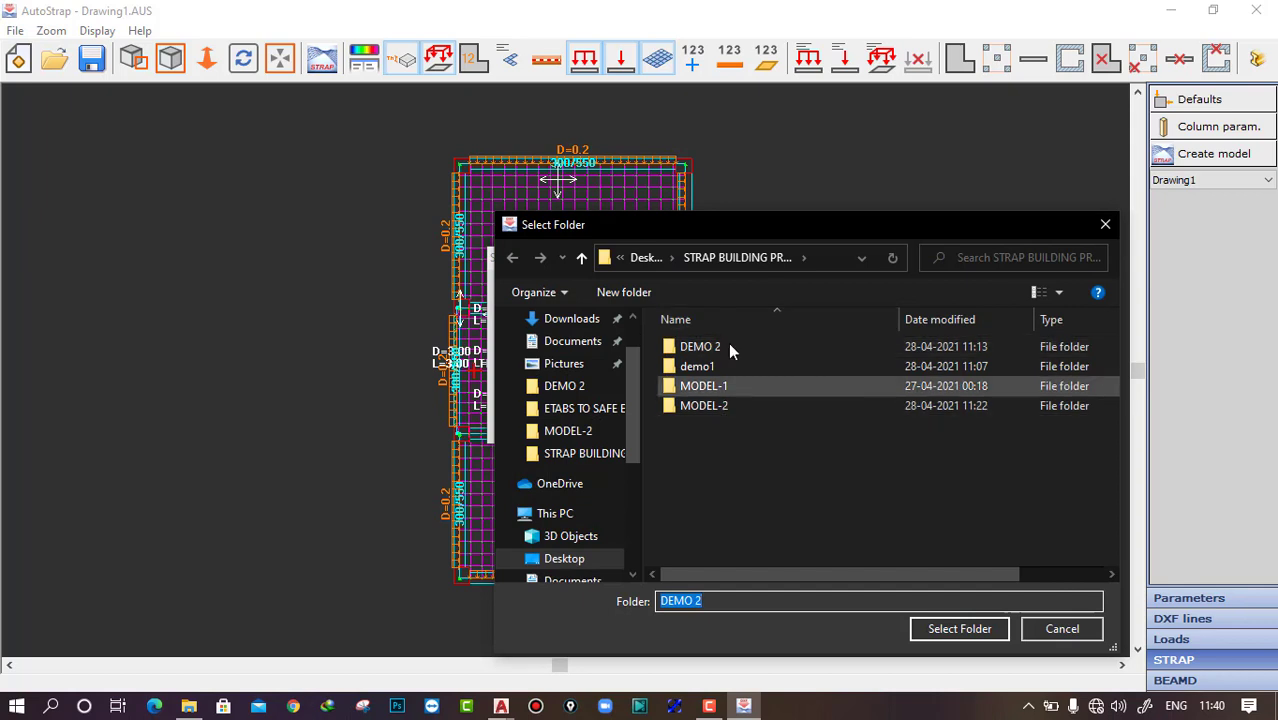
pyautogui.doubleClick(729, 342)
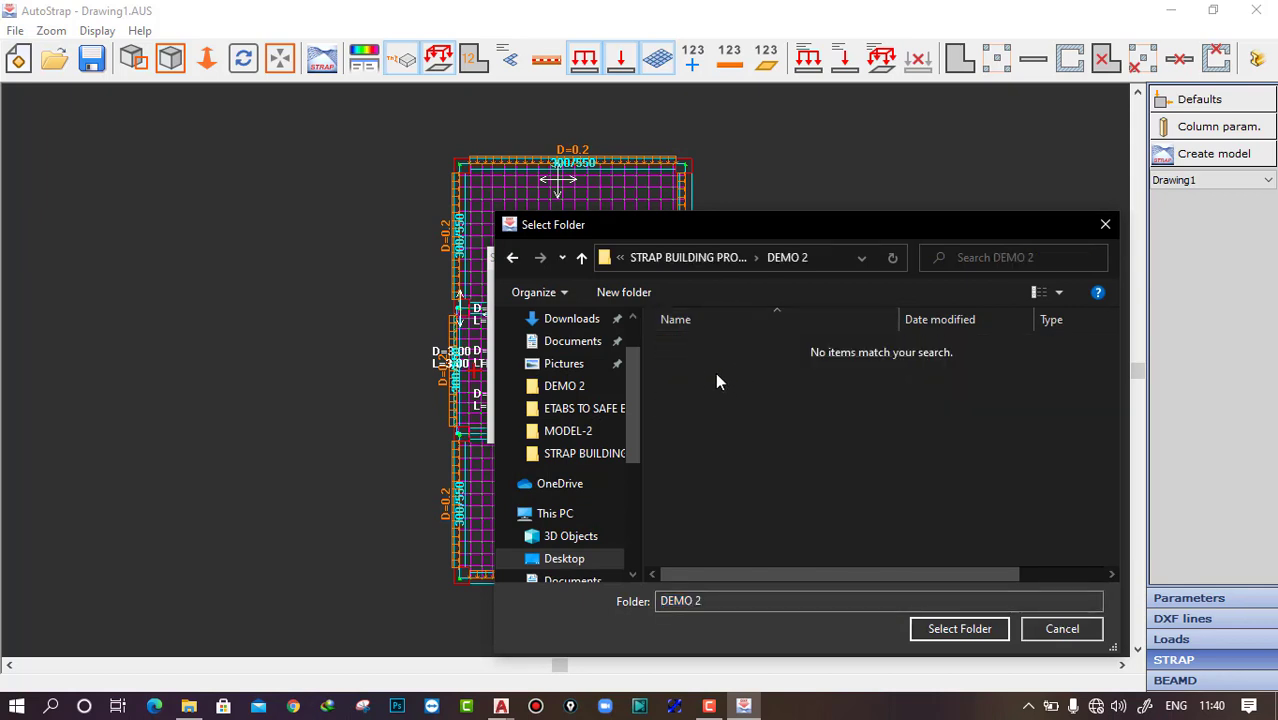
pyautogui.rightClick(716, 430)
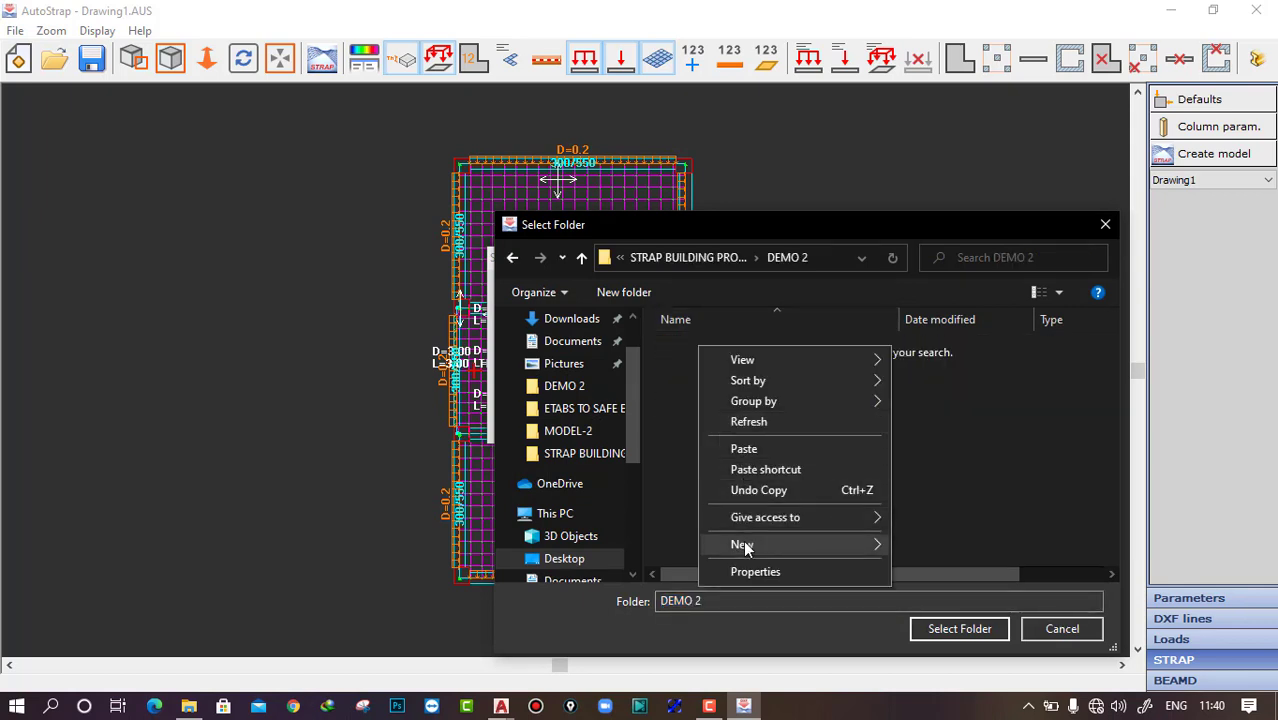
pyautogui.click(679, 419)
pyautogui.click(955, 630)
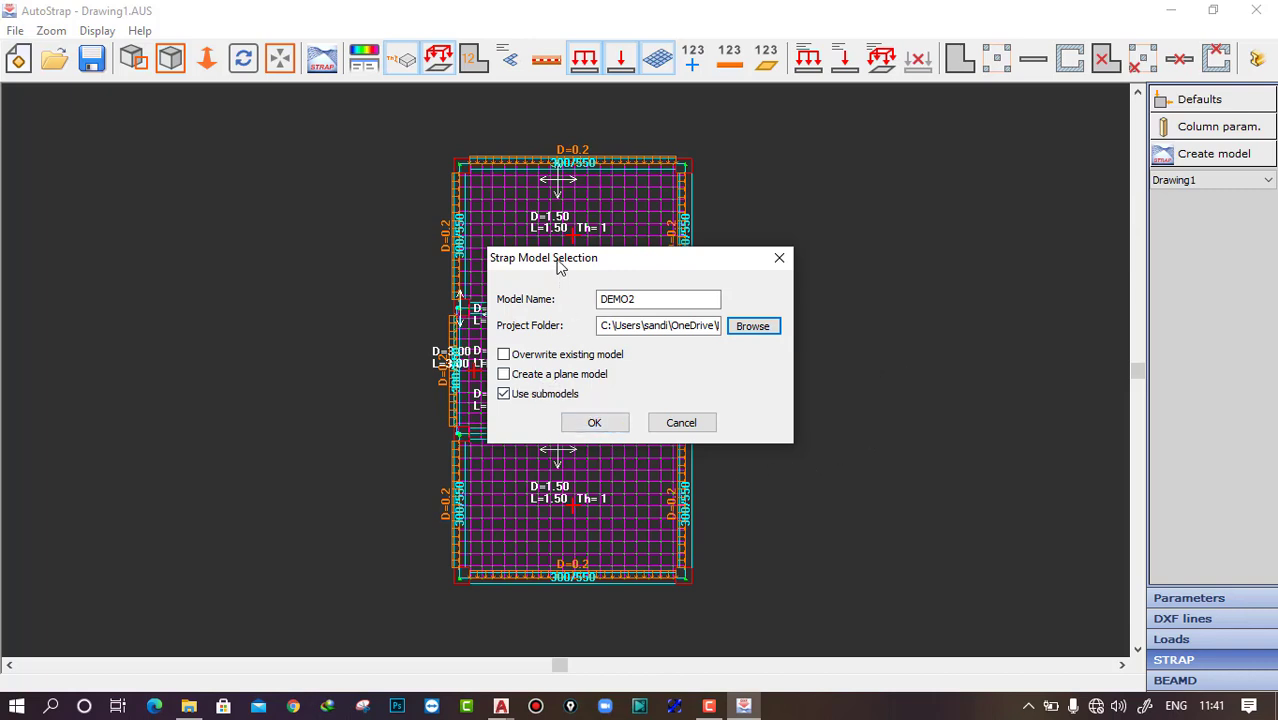
# Step: Generate the DEMO2 model with submodels in use, without overwriting an existing model or creating a plane model
pyautogui.moveTo(560, 265); pyautogui.dragTo(968, 264)
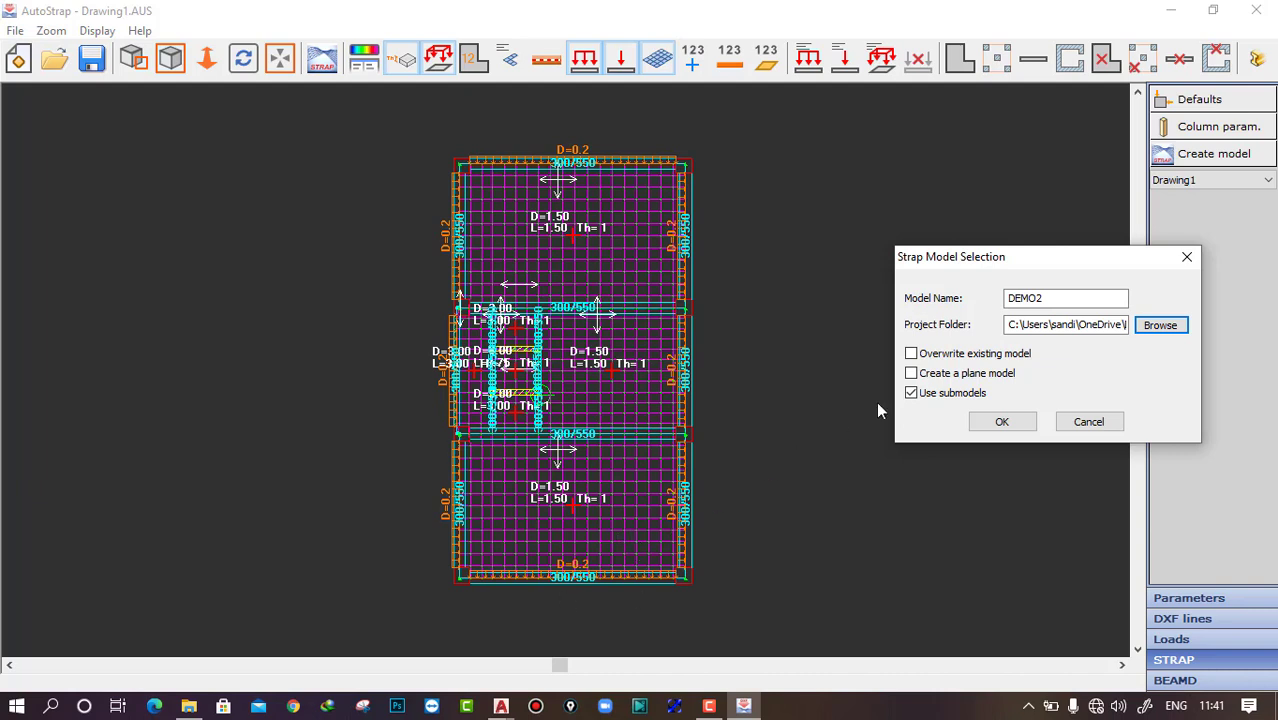
pyautogui.moveTo(961, 262); pyautogui.dragTo(672, 243)
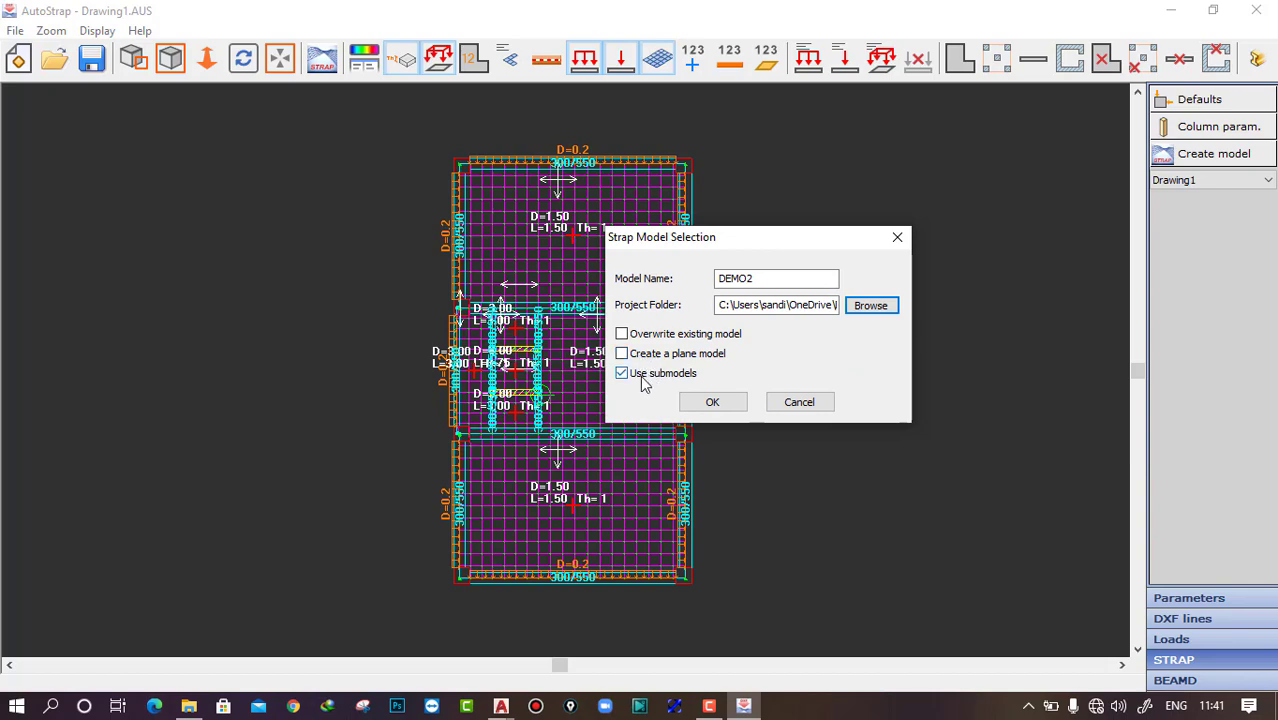
pyautogui.click(712, 403)
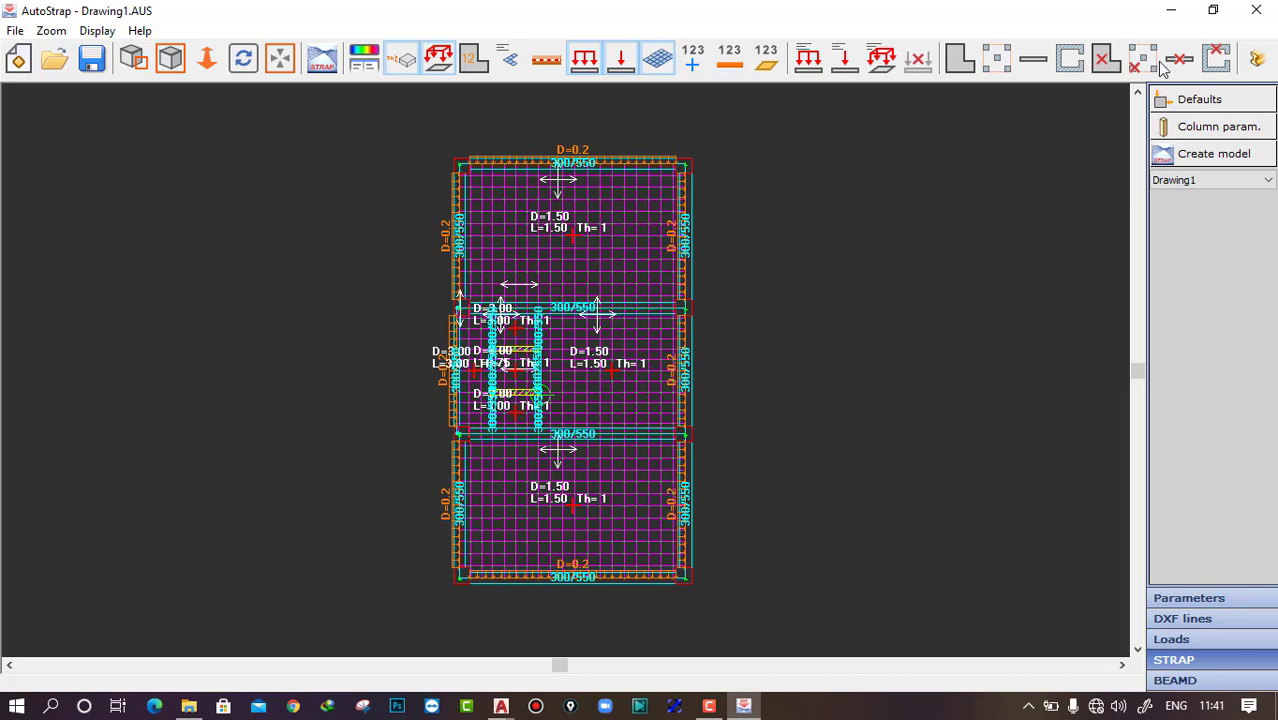
# Step: Minimise AutoStrap and launch STRAP from its shortcut in the STRAP folder
pyautogui.click(1177, 9)
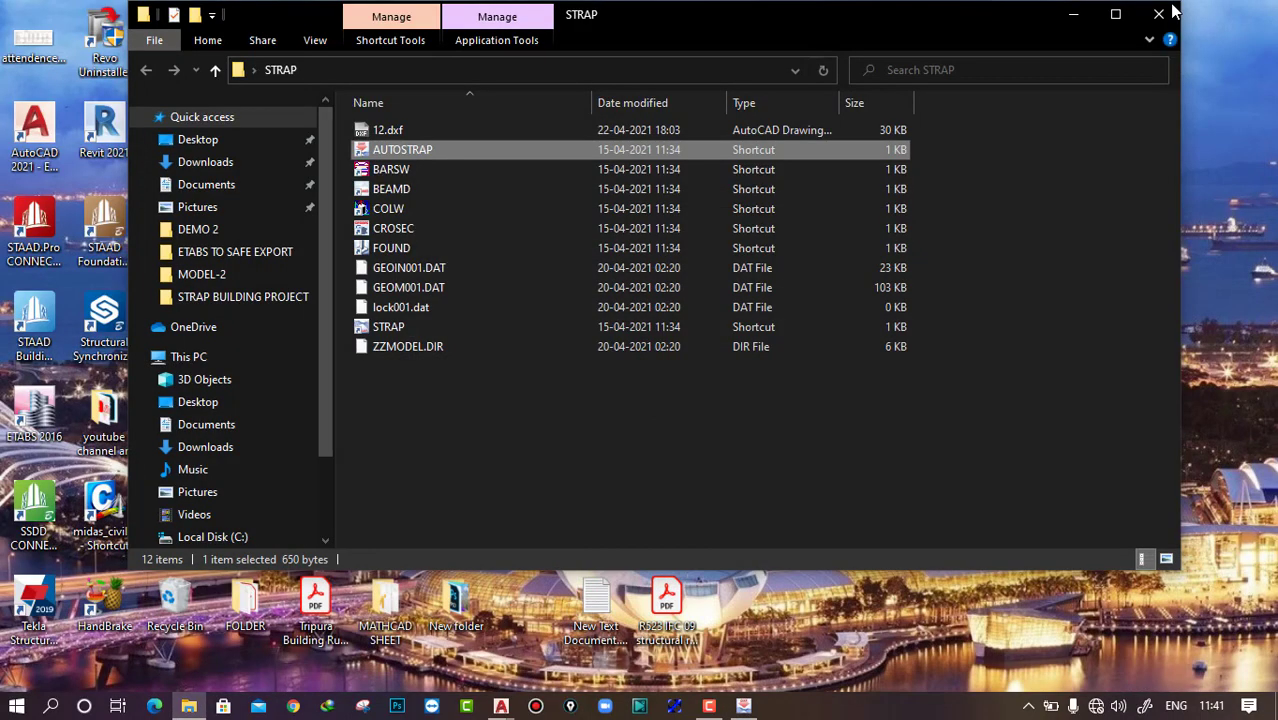
pyautogui.doubleClick(411, 323)
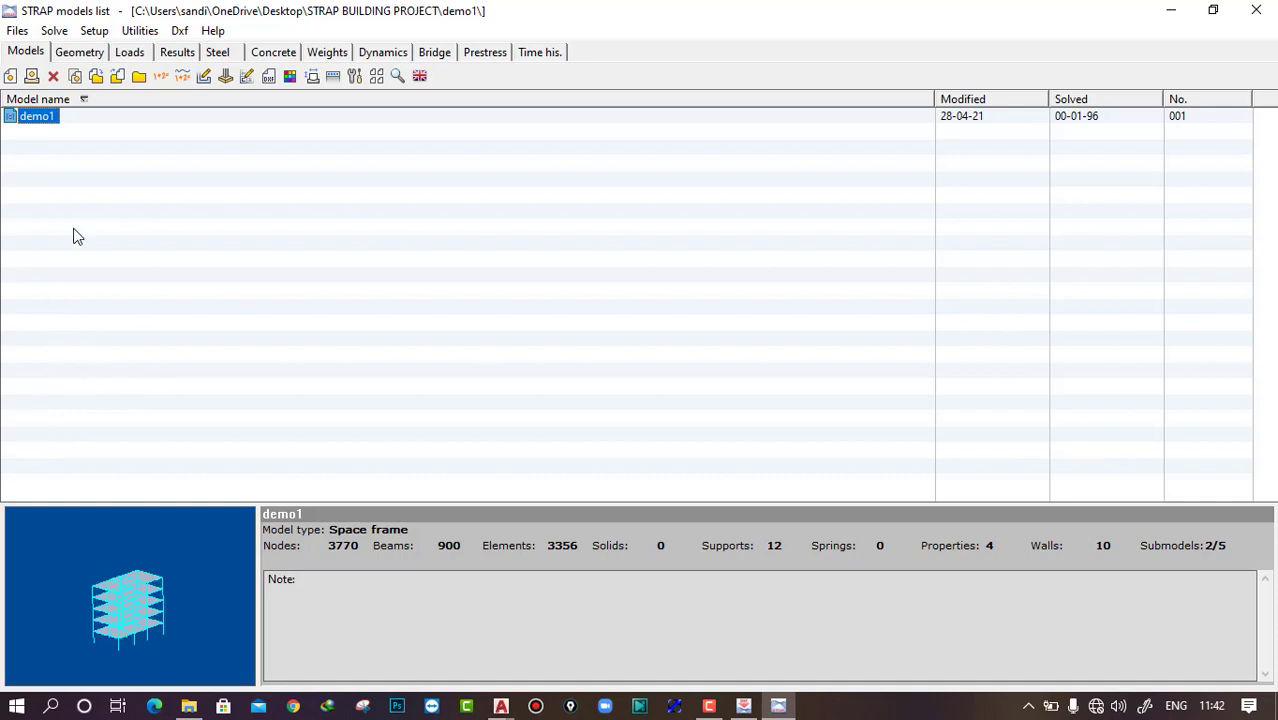
# Step: Change the current model folder to DEMO 2 in STRAP BUILDING PROJECT and open the DEMO2 model
pyautogui.click(14, 32)
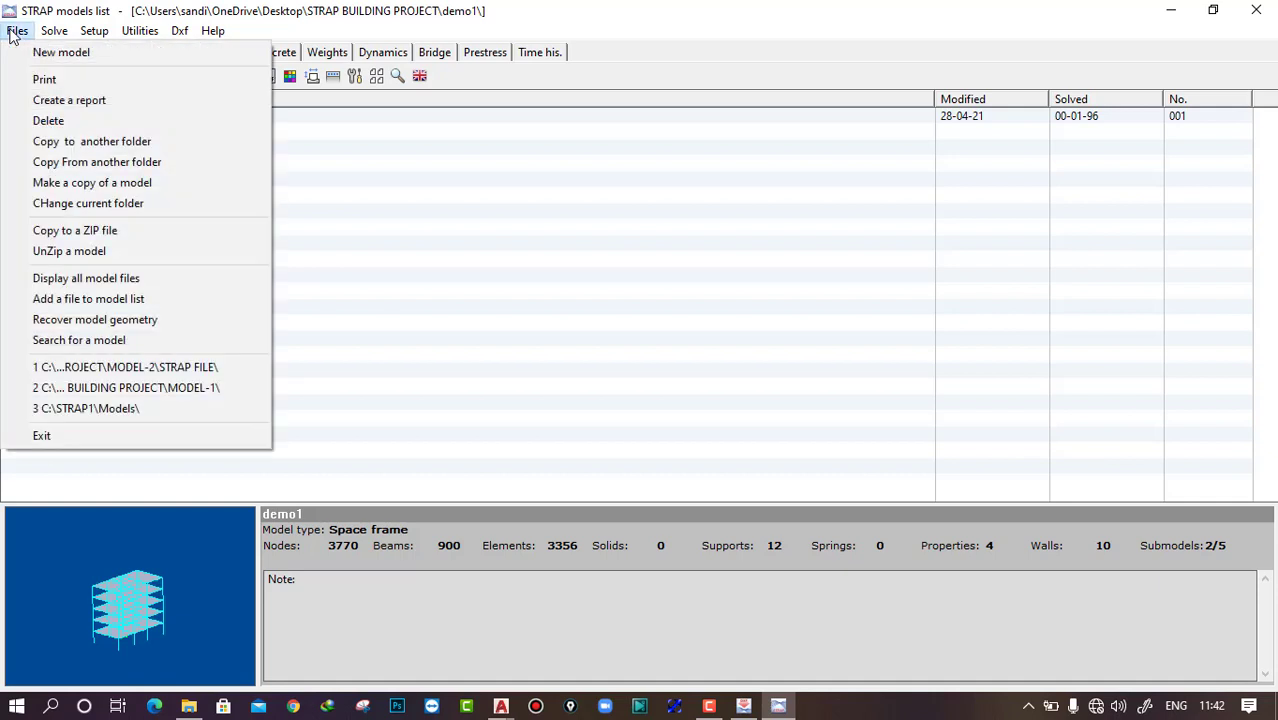
pyautogui.click(116, 204)
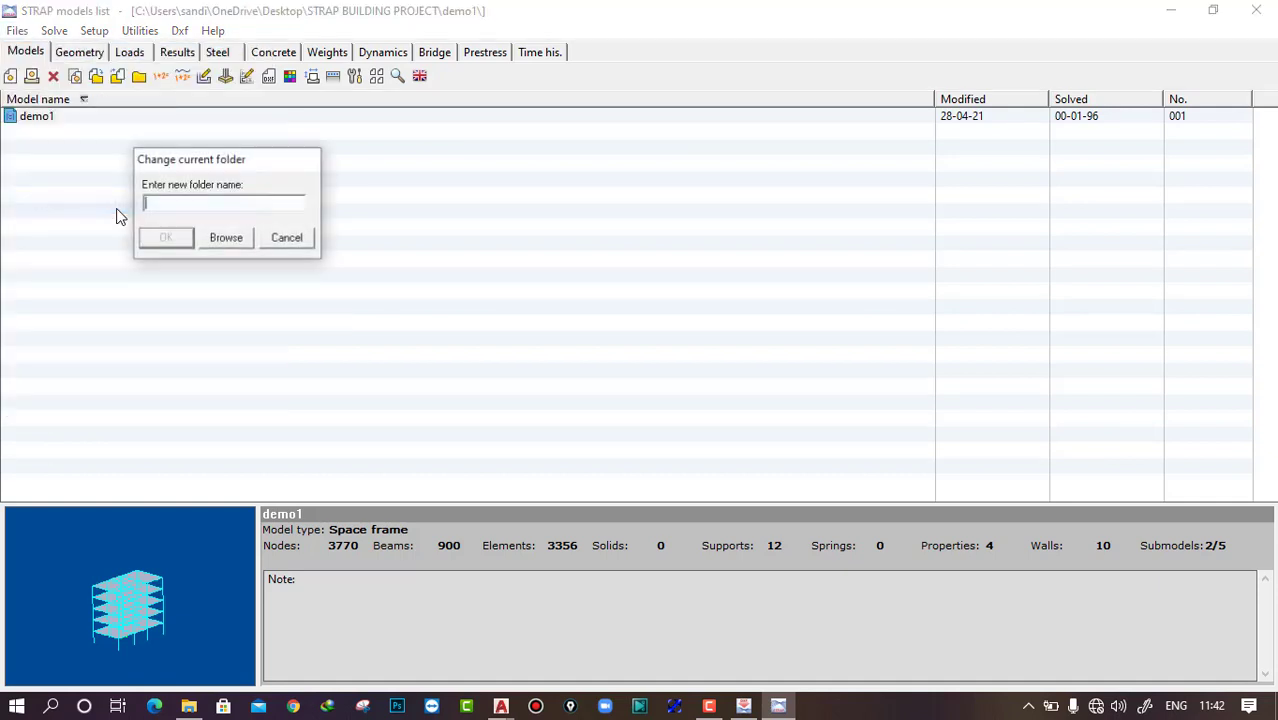
pyautogui.click(214, 241)
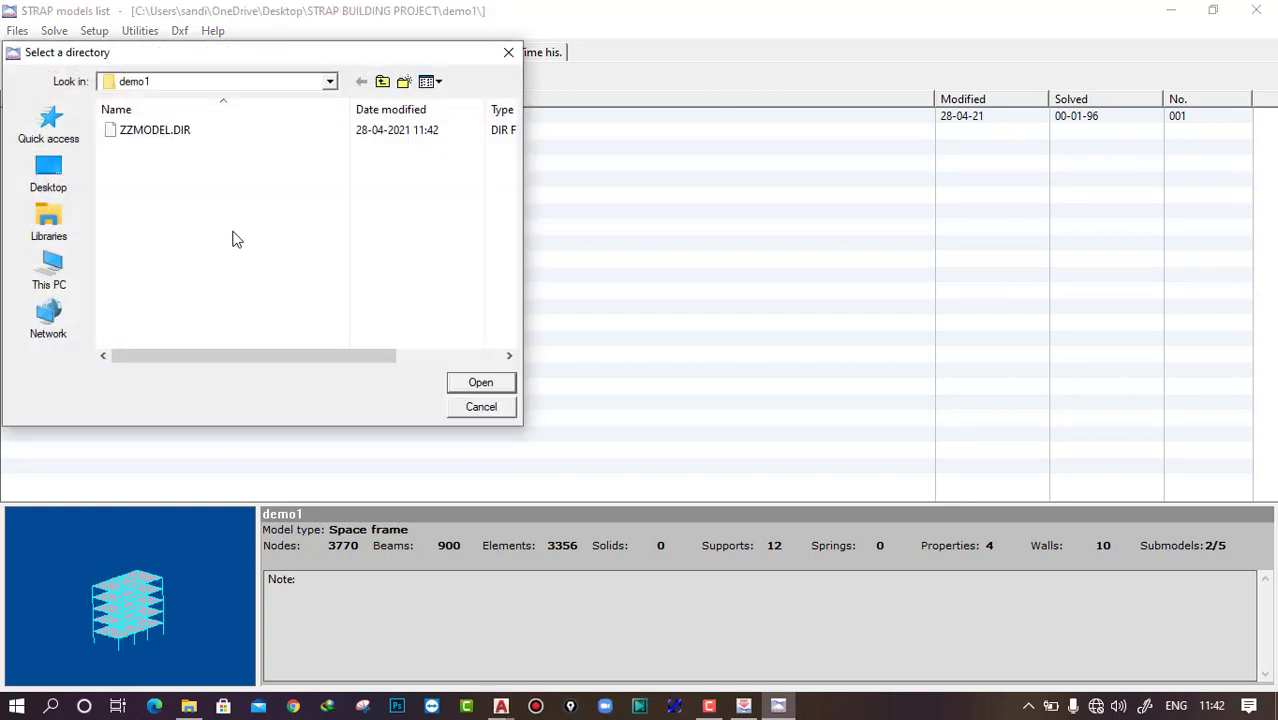
pyautogui.click(382, 81)
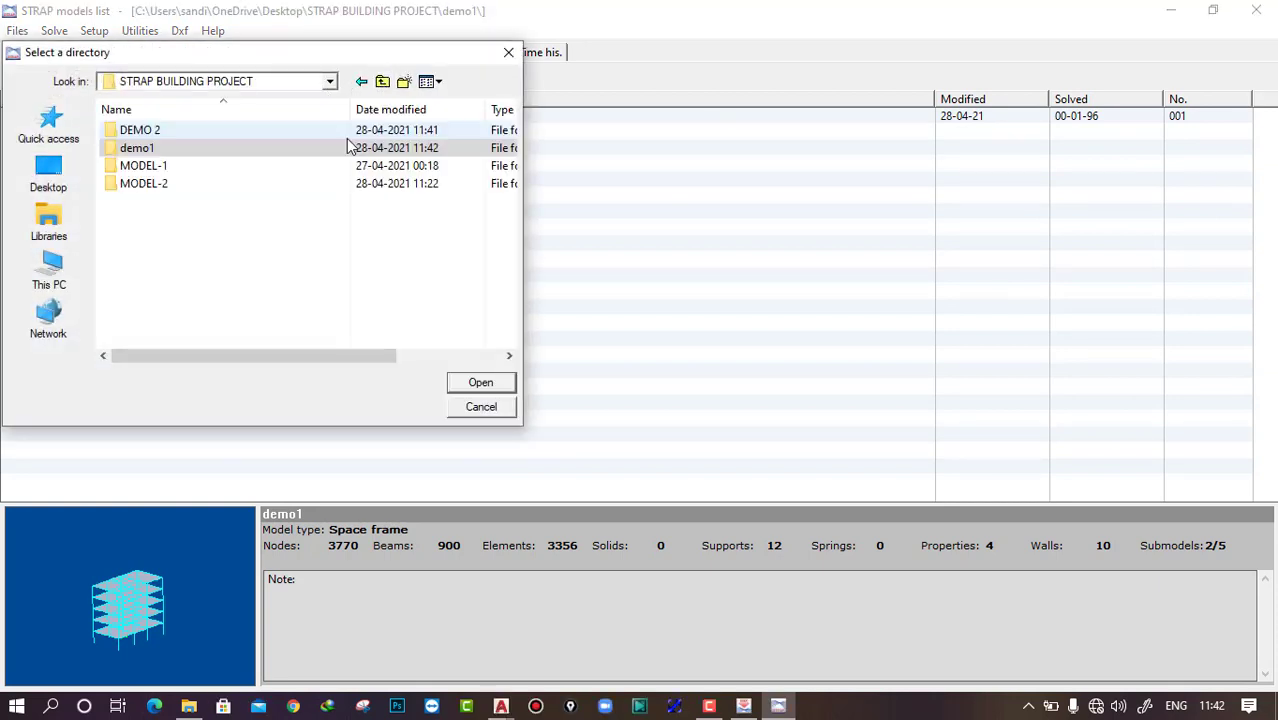
pyautogui.doubleClick(140, 131)
pyautogui.click(465, 385)
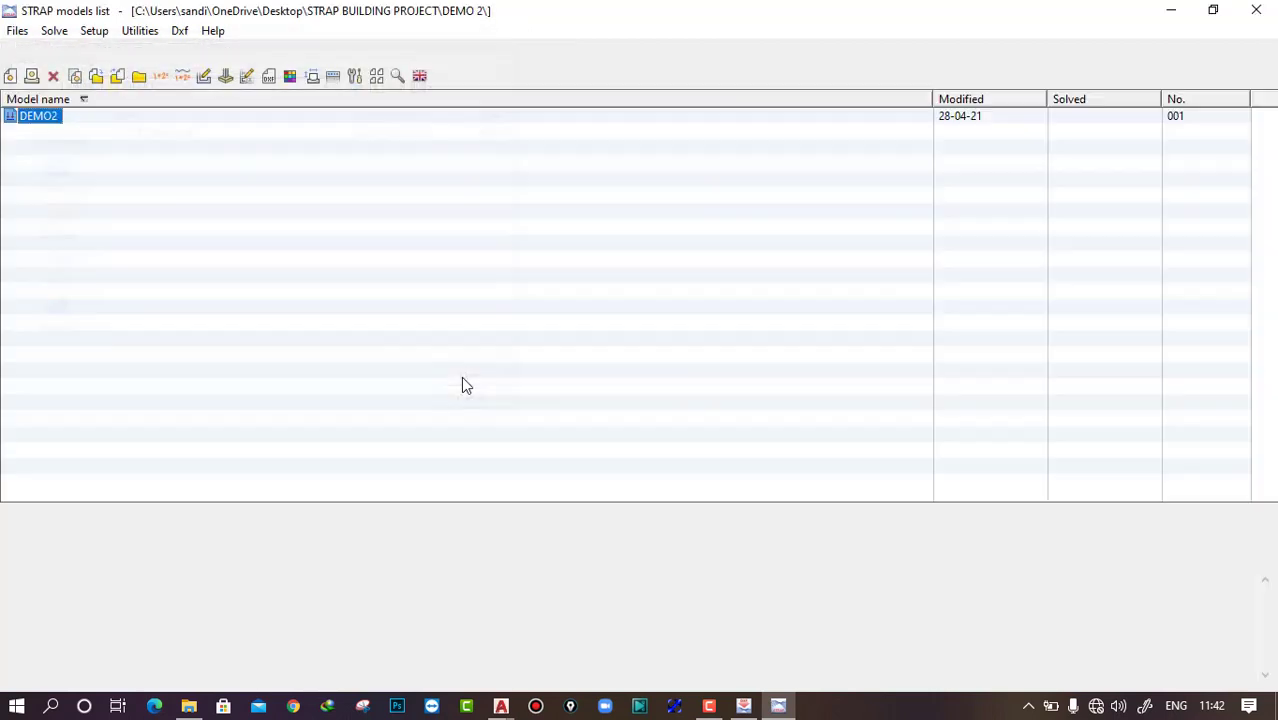
pyautogui.doubleClick(44, 118)
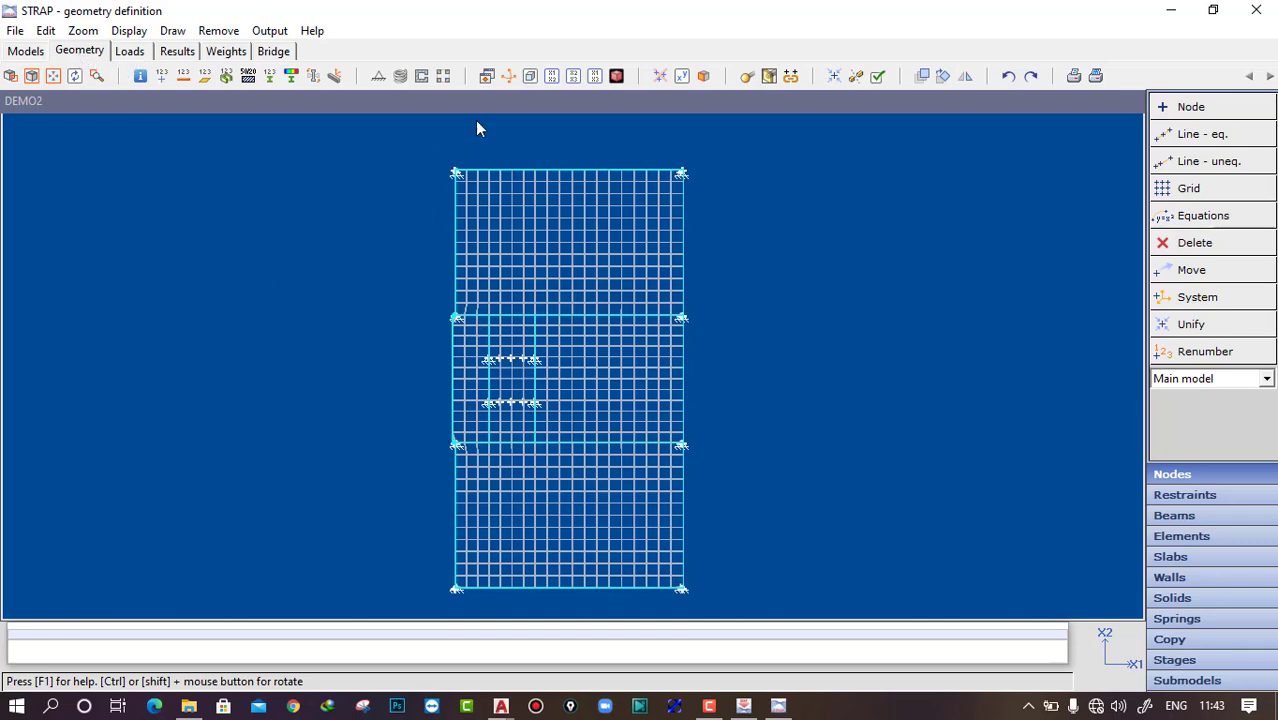
# Step: Examine the five-storey frame in isometric and solid rendered views from several angles, returning to the isometric wireframe
pyautogui.click(530, 77)
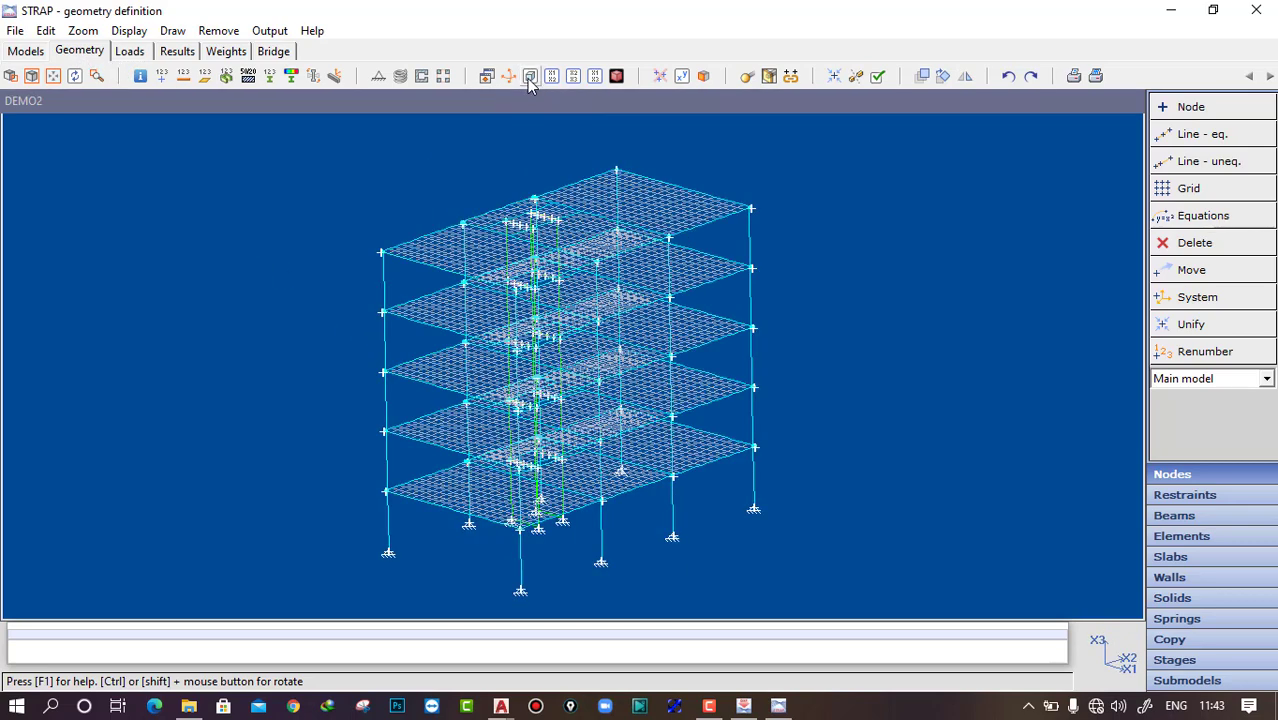
pyautogui.scroll(-2, 590, 482)
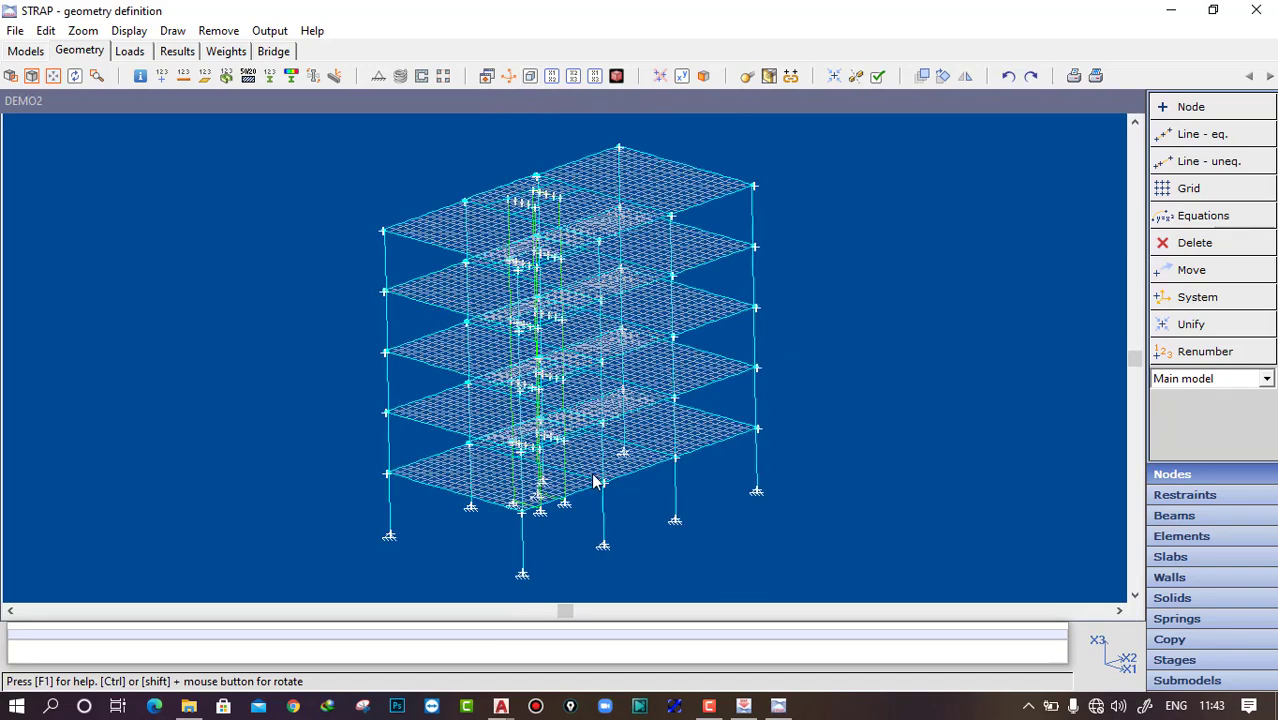
pyautogui.click(615, 77)
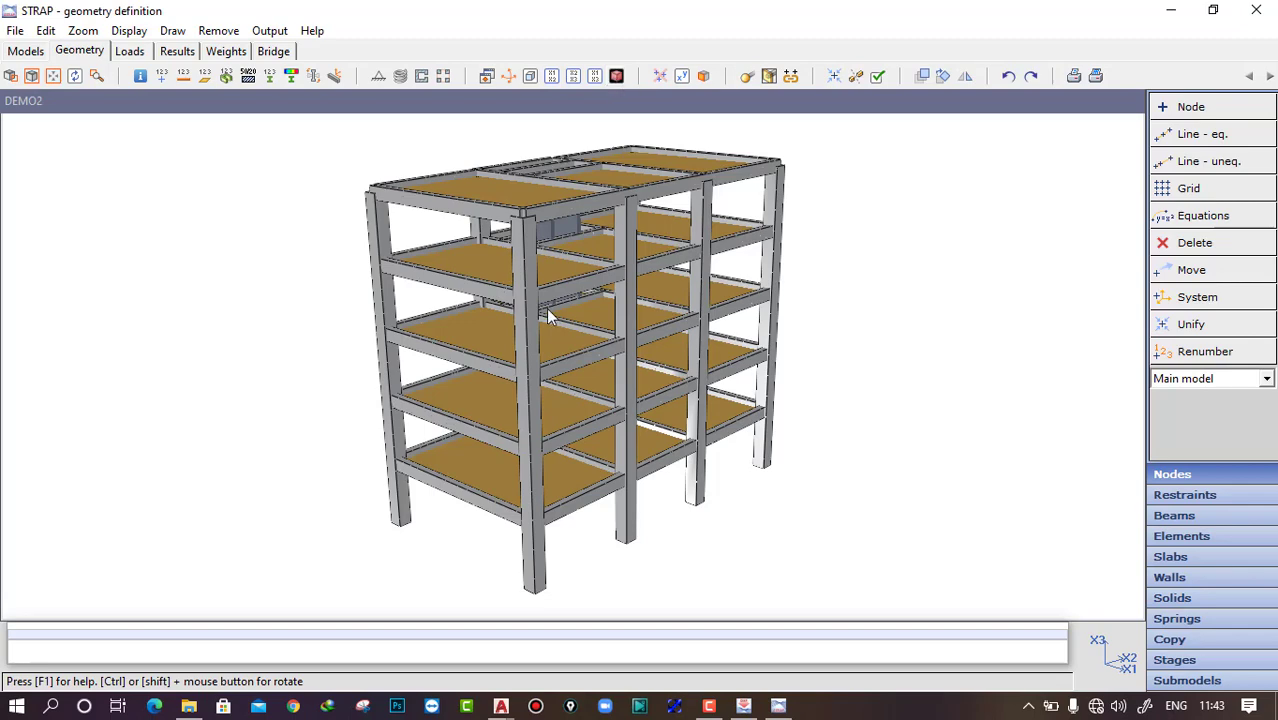
pyautogui.click(508, 77)
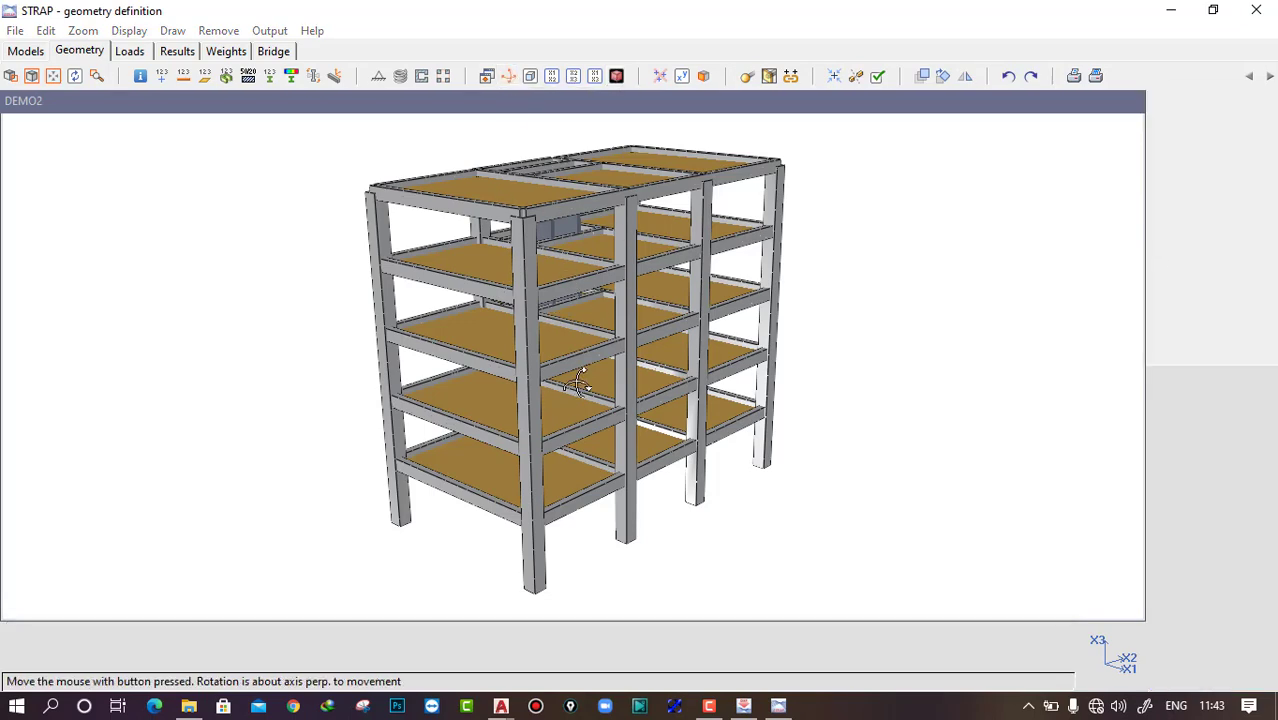
pyautogui.moveTo(575, 378)
pyautogui.mouseDown()
pyautogui.moveTo(545, 330)
pyautogui.moveTo(474, 305)
pyautogui.moveTo(379, 320)
pyautogui.moveTo(362, 314)
pyautogui.moveTo(418, 295)
pyautogui.moveTo(348, 274)
pyautogui.moveTo(291, 297)
pyautogui.moveTo(359, 400)
pyautogui.moveTo(527, 400)
pyautogui.moveTo(456, 314)
pyautogui.moveTo(427, 368)
pyautogui.moveTo(430, 350)
pyautogui.mouseUp()
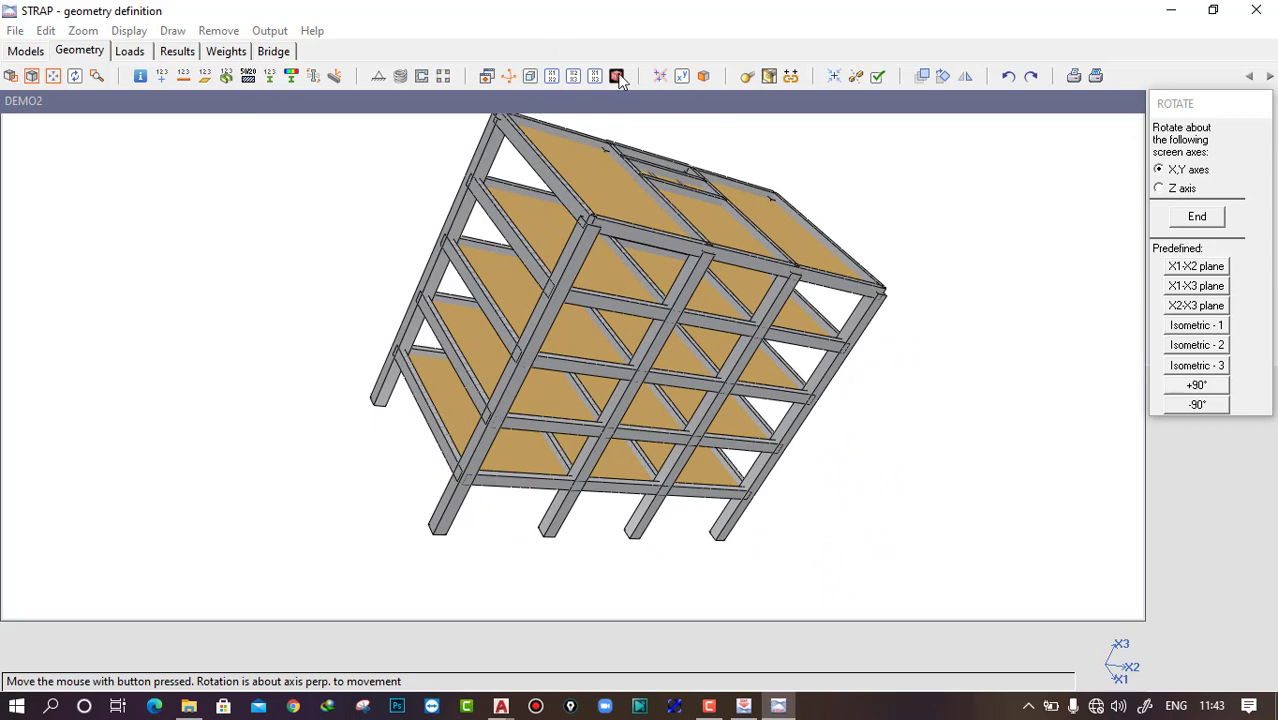
pyautogui.rightClick(845, 210)
pyautogui.click(533, 77)
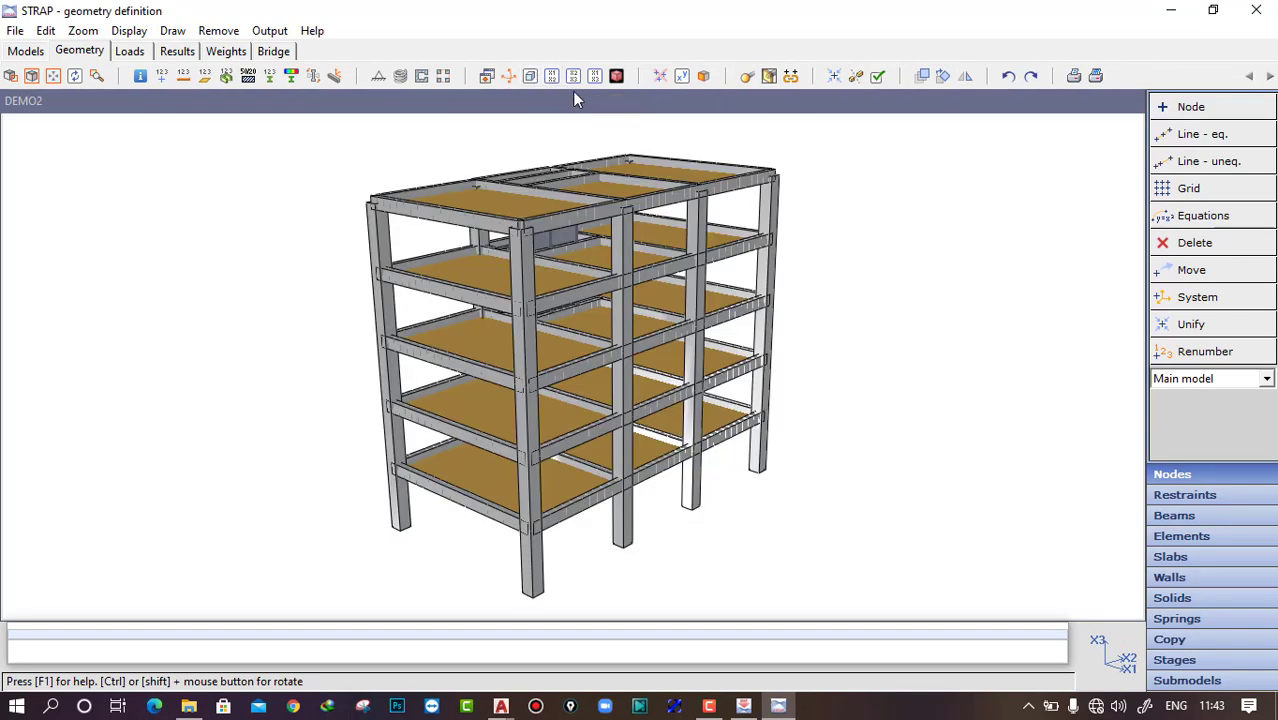
pyautogui.click(616, 76)
pyautogui.moveTo(794, 364); pyautogui.dragTo(769, 403, button='middle')
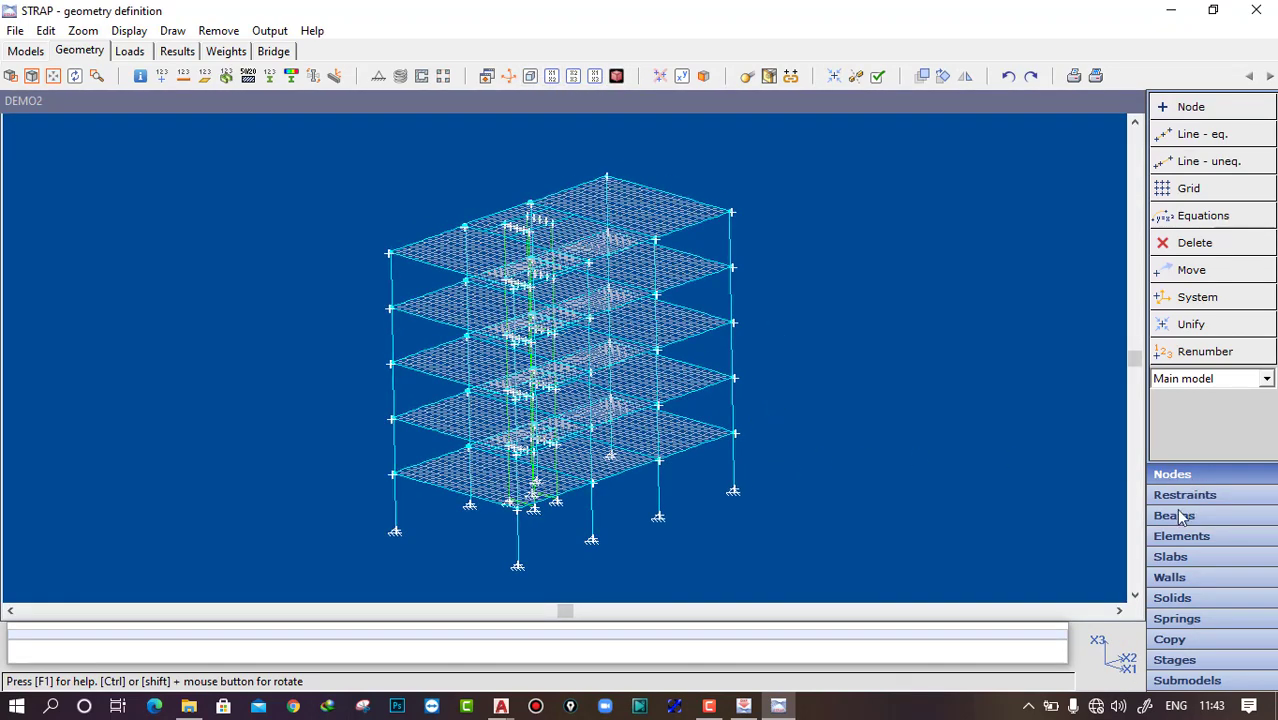
# Step: Set the thickness of element property group 3 to 120 mm, keeping CONC as its material
pyautogui.click(1197, 540)
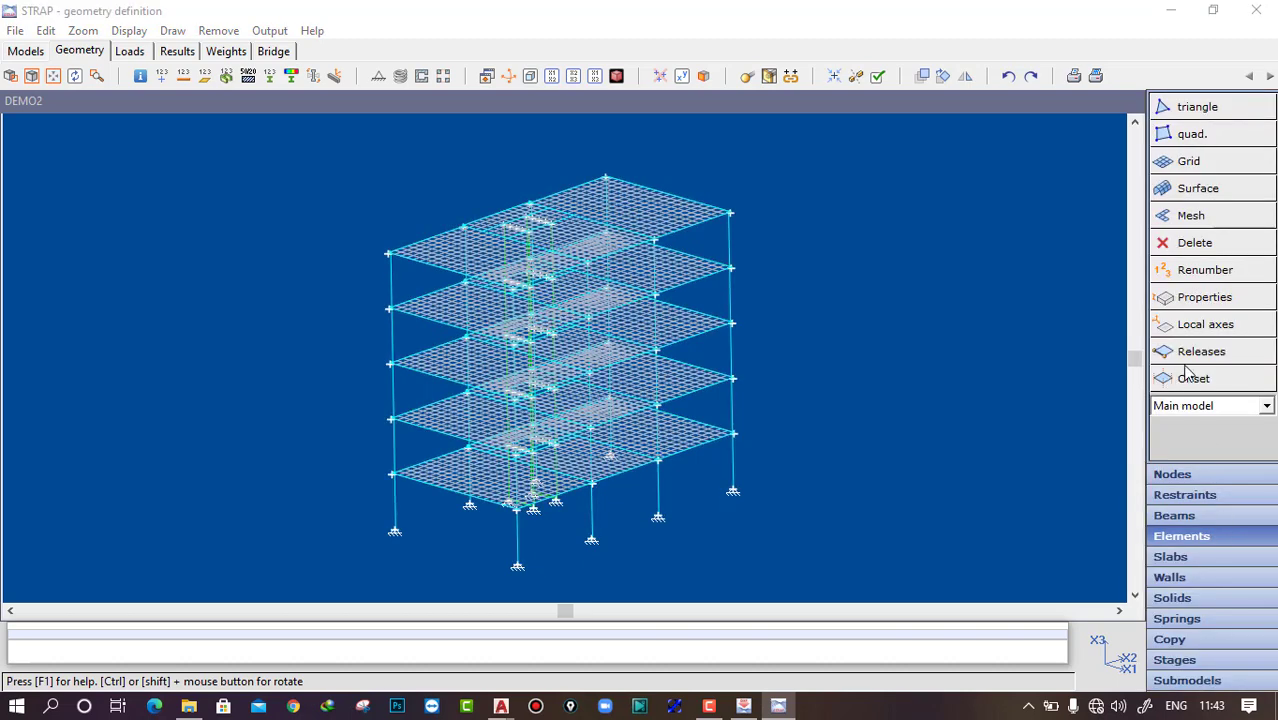
pyautogui.click(1209, 297)
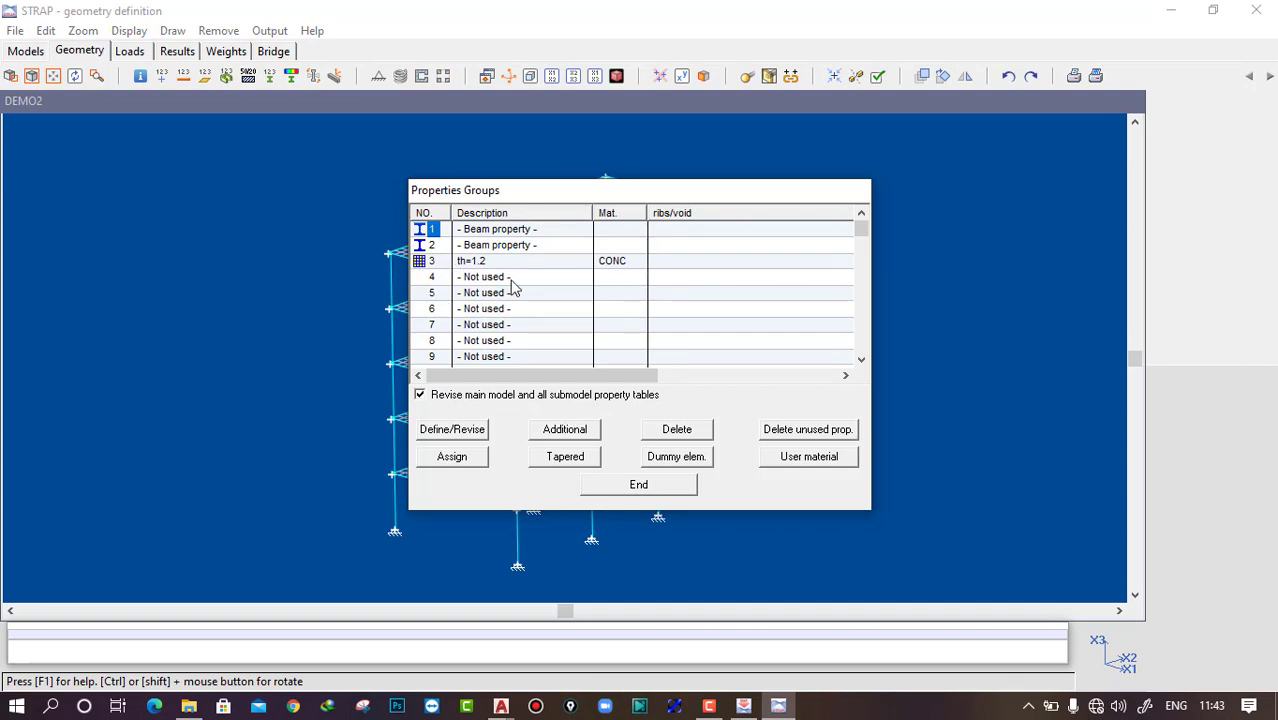
pyautogui.click(578, 268)
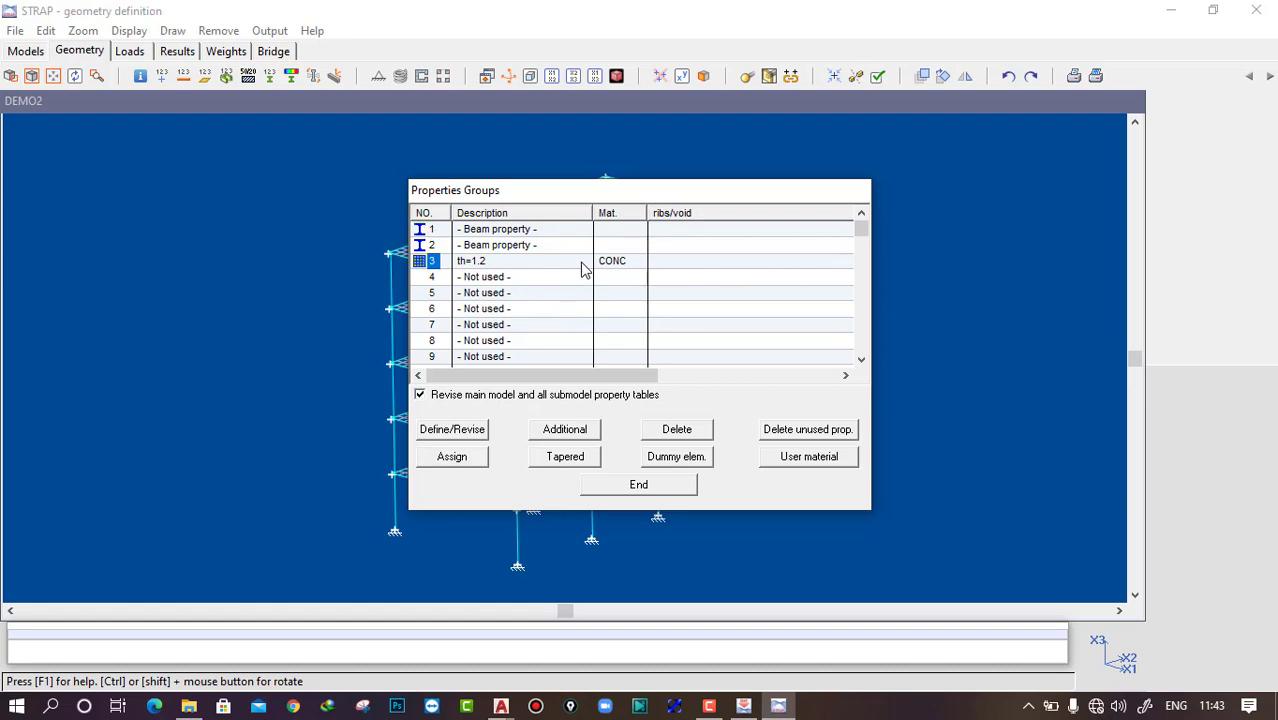
pyautogui.click(452, 431)
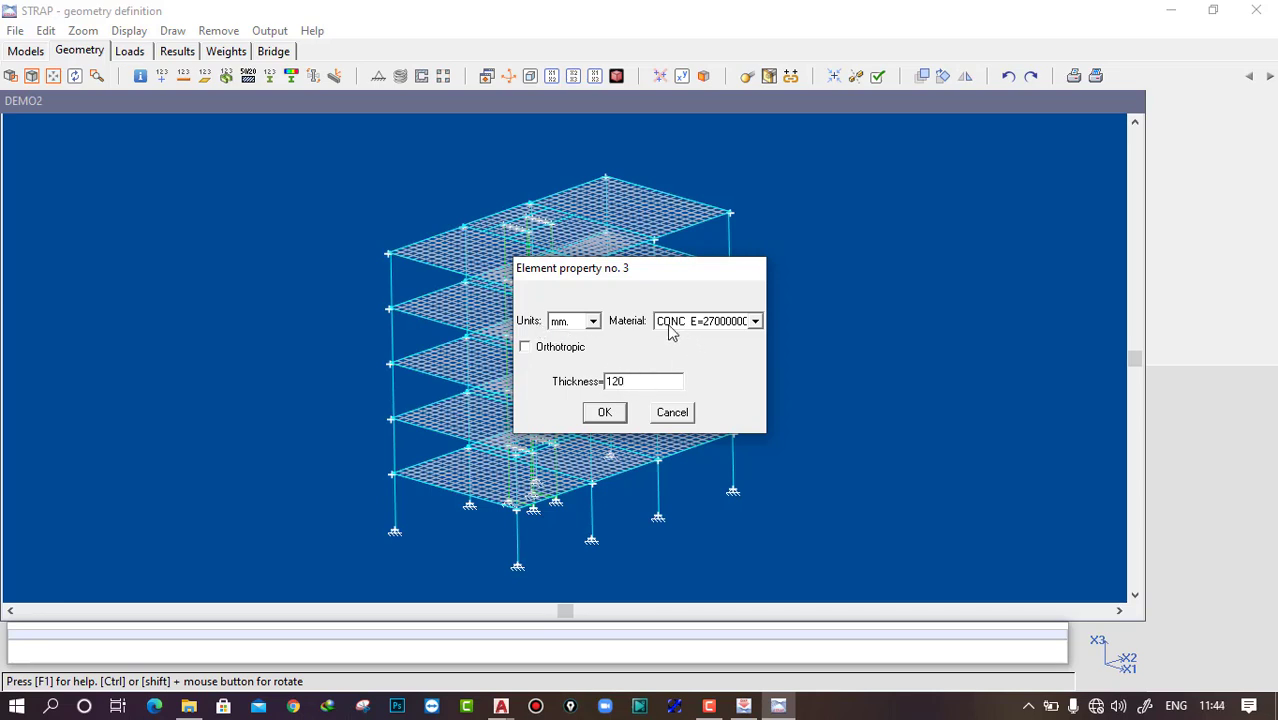
pyautogui.click(606, 414)
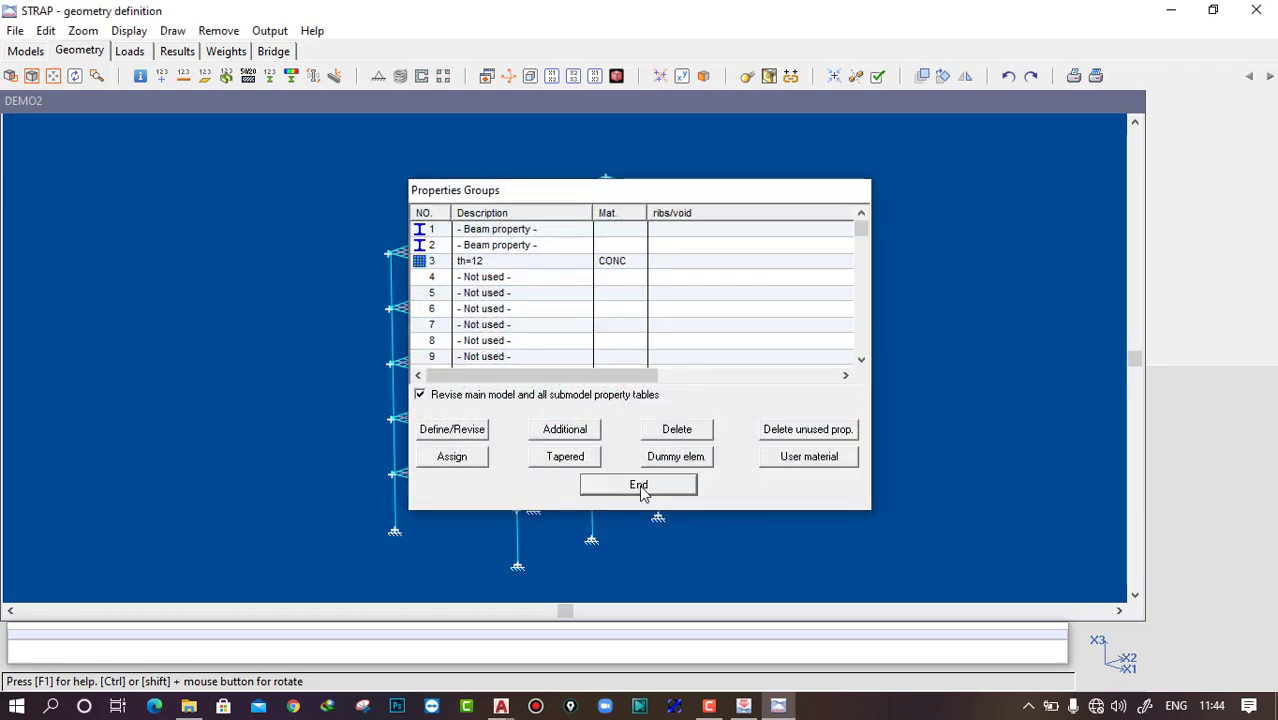
pyautogui.click(639, 486)
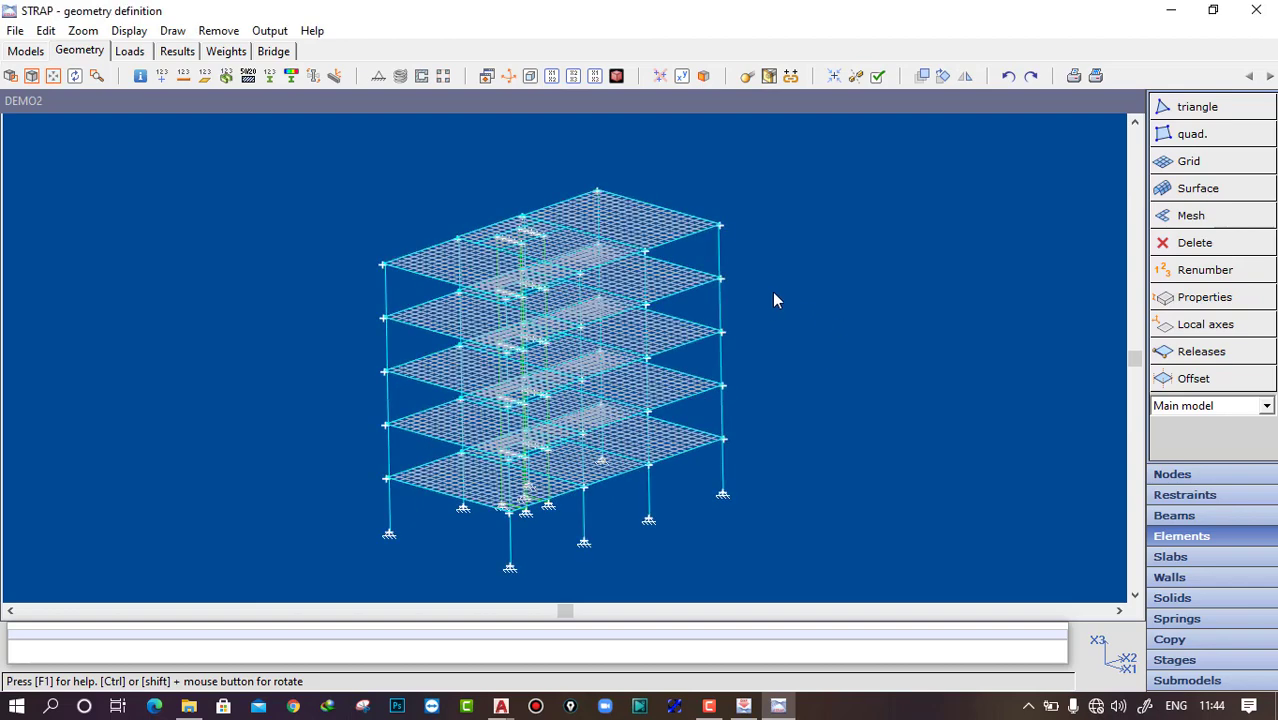
# Step: Check the slabs, beams and columns in the solid rendered view and return to the wireframe display
pyautogui.click(615, 76)
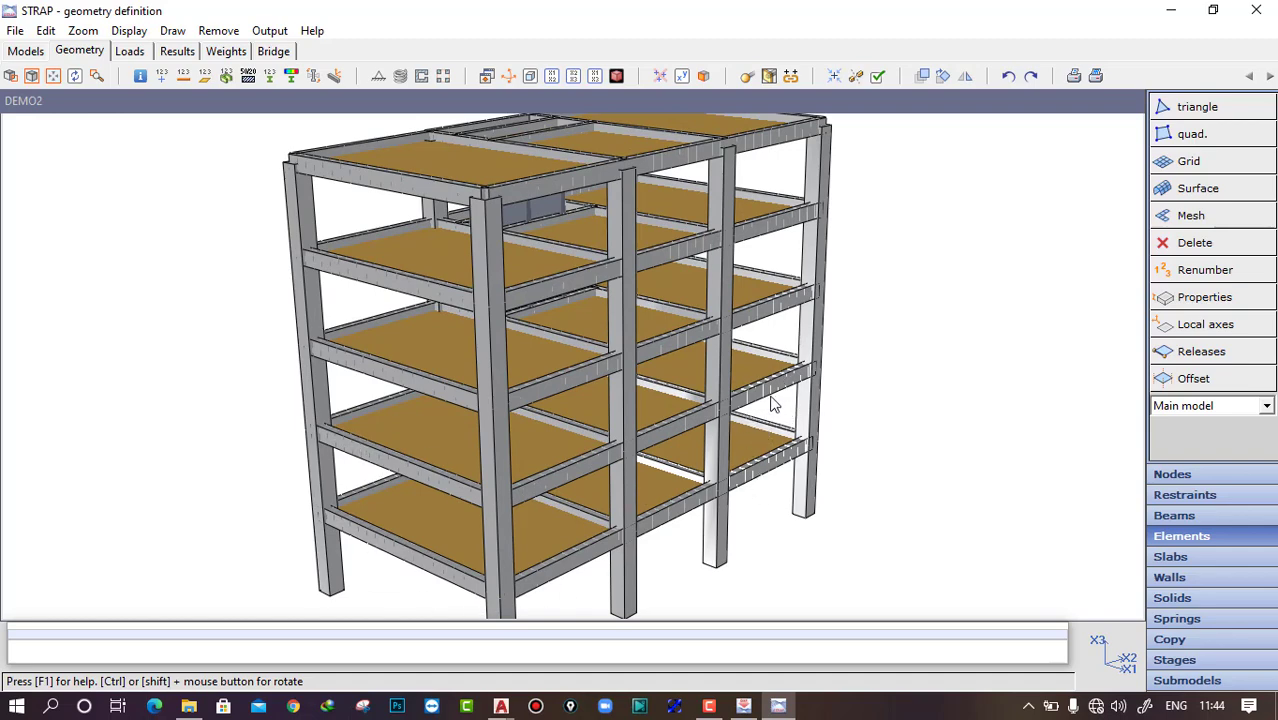
pyautogui.scroll(-2, 590, 342)
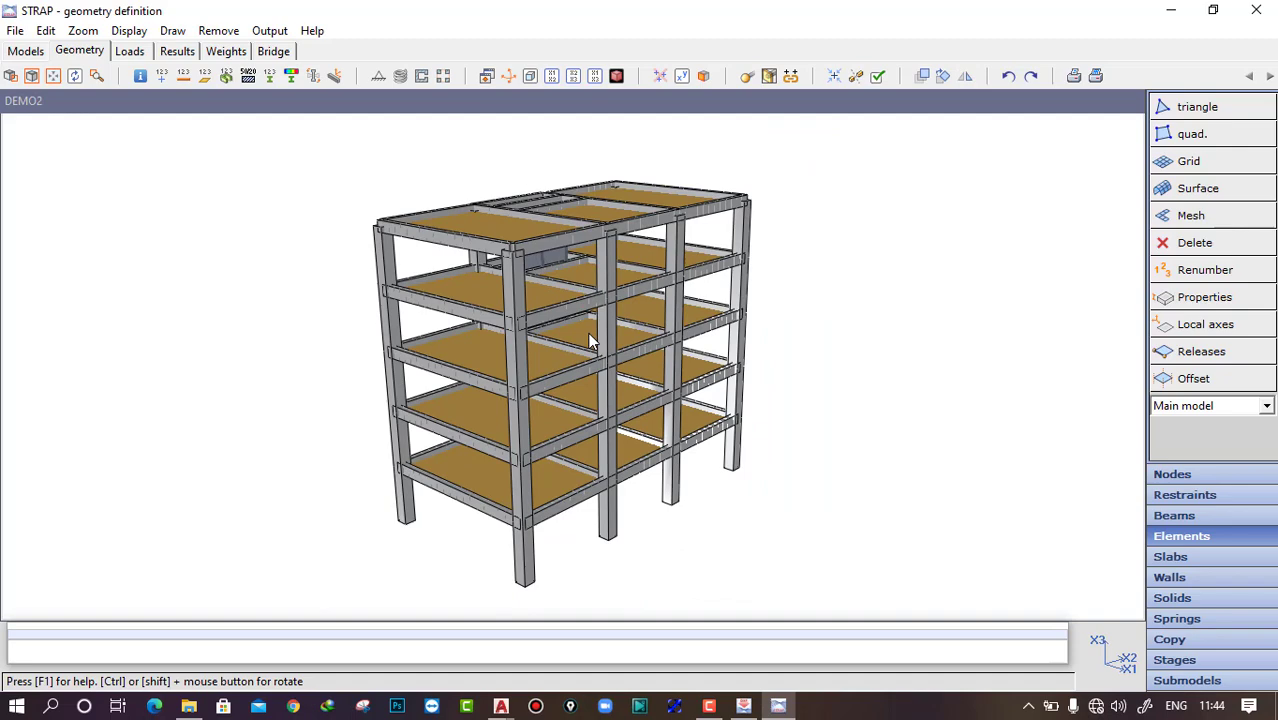
pyautogui.click(616, 77)
pyautogui.scroll(1, 774, 361)
pyautogui.moveTo(775, 360); pyautogui.dragTo(767, 354, button='middle')
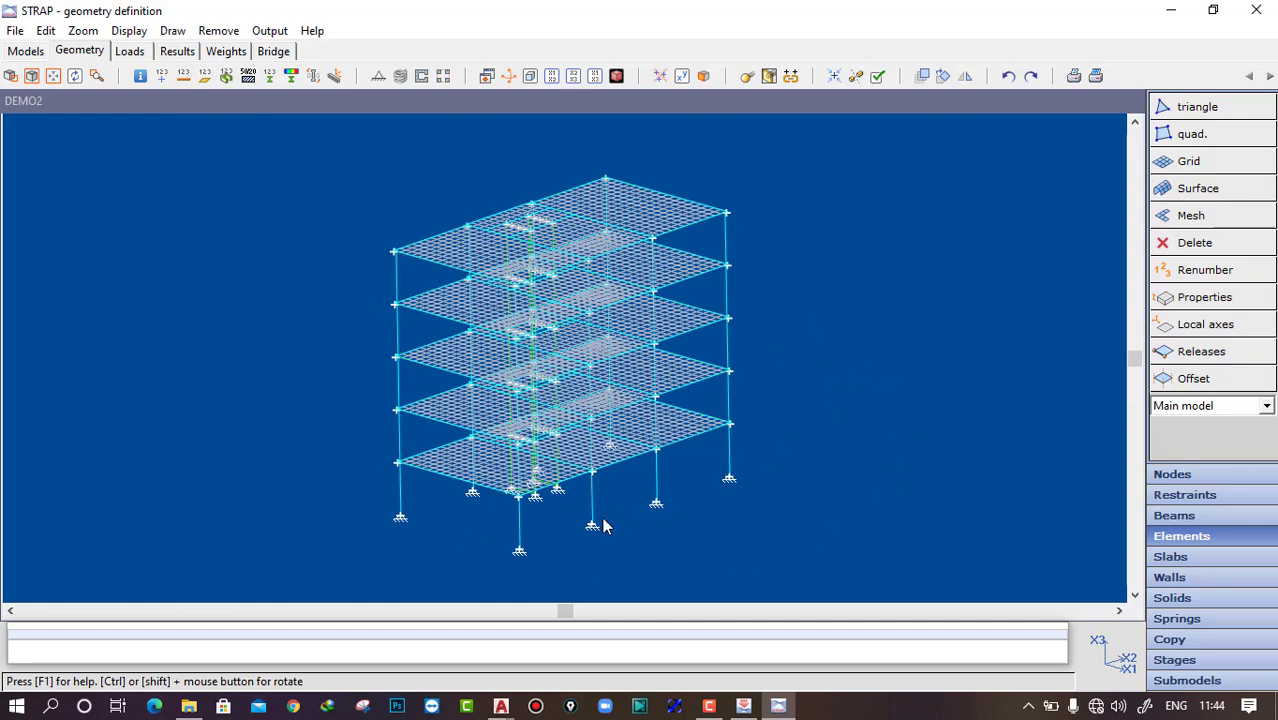
# Step: Define a fixed support at the individually selected column base node 4
pyautogui.scroll(2, 715, 498)
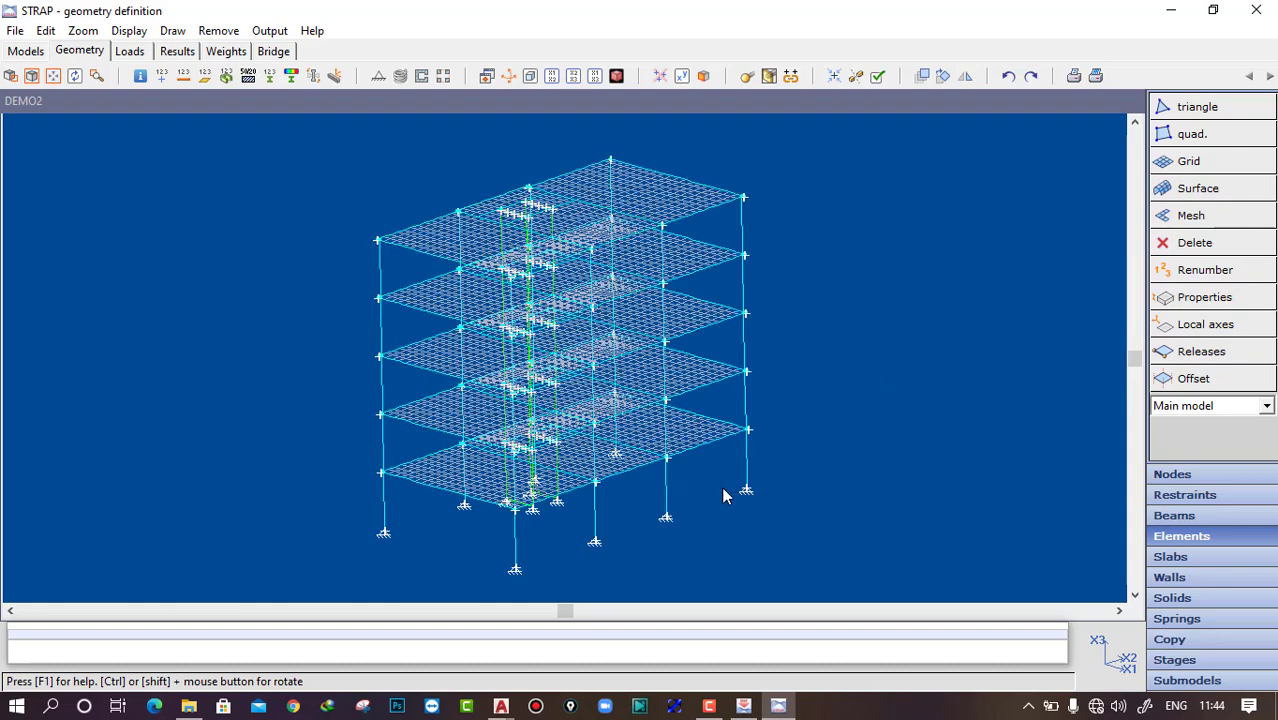
pyautogui.moveTo(763, 522); pyautogui.dragTo(772, 445, button='middle')
pyautogui.scroll(3, 781, 438)
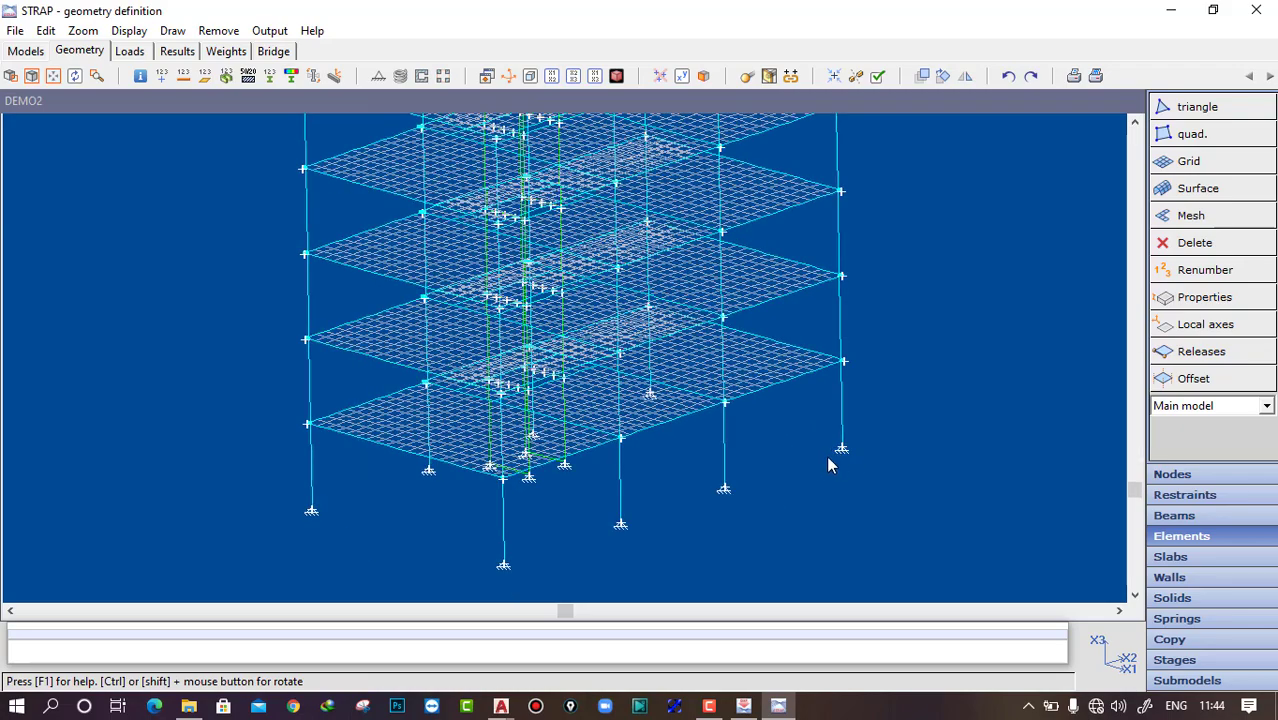
pyautogui.scroll(-3, 555, 494)
pyautogui.moveTo(726, 409); pyautogui.dragTo(659, 441, button='middle')
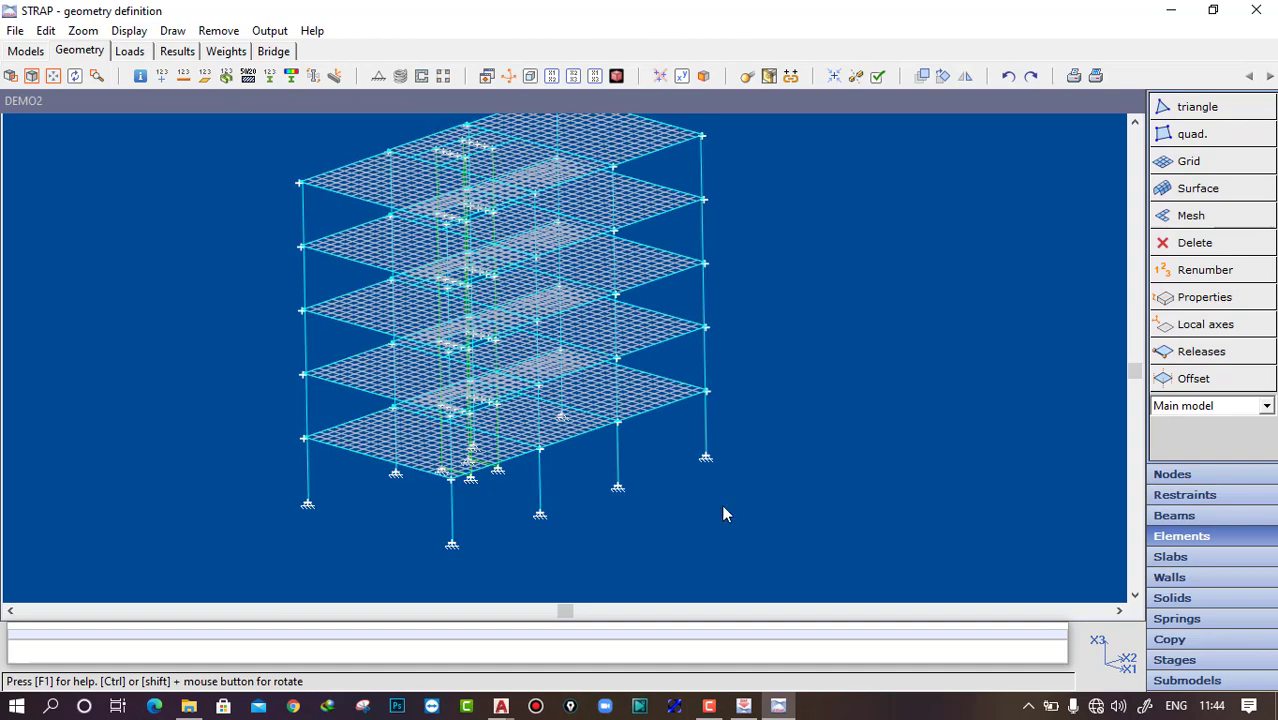
pyautogui.click(1185, 494)
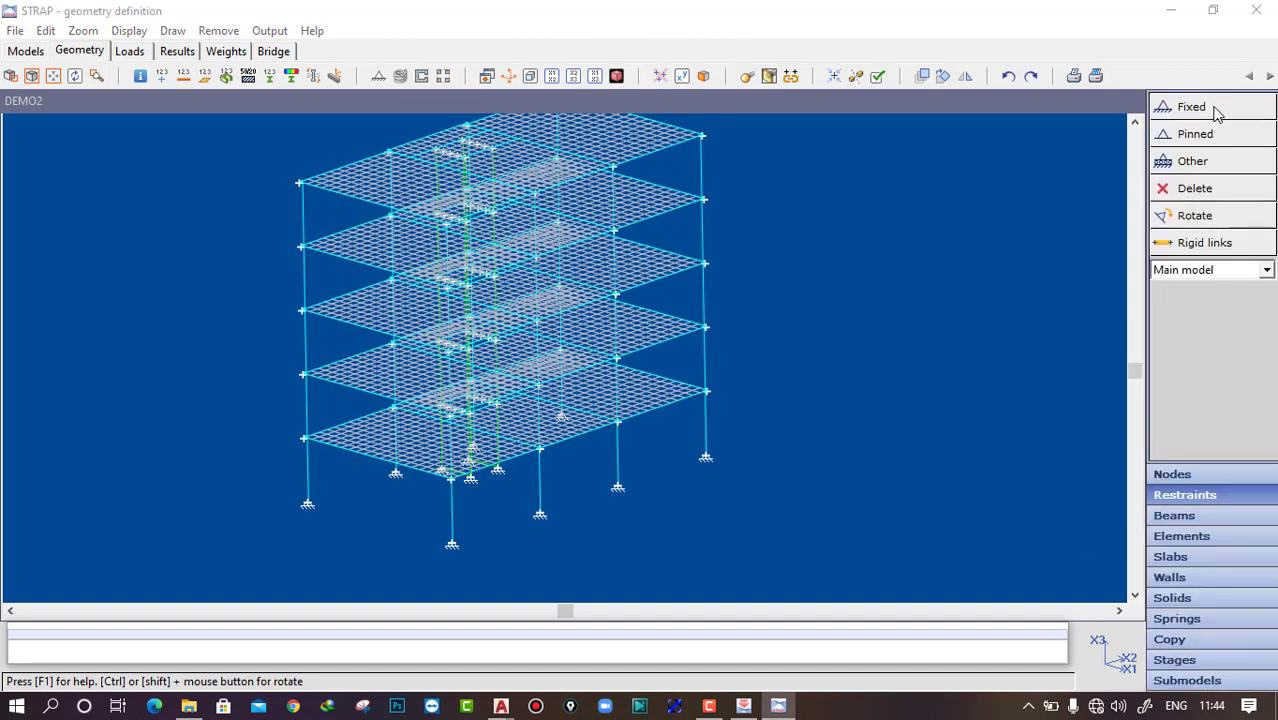
pyautogui.click(1197, 113)
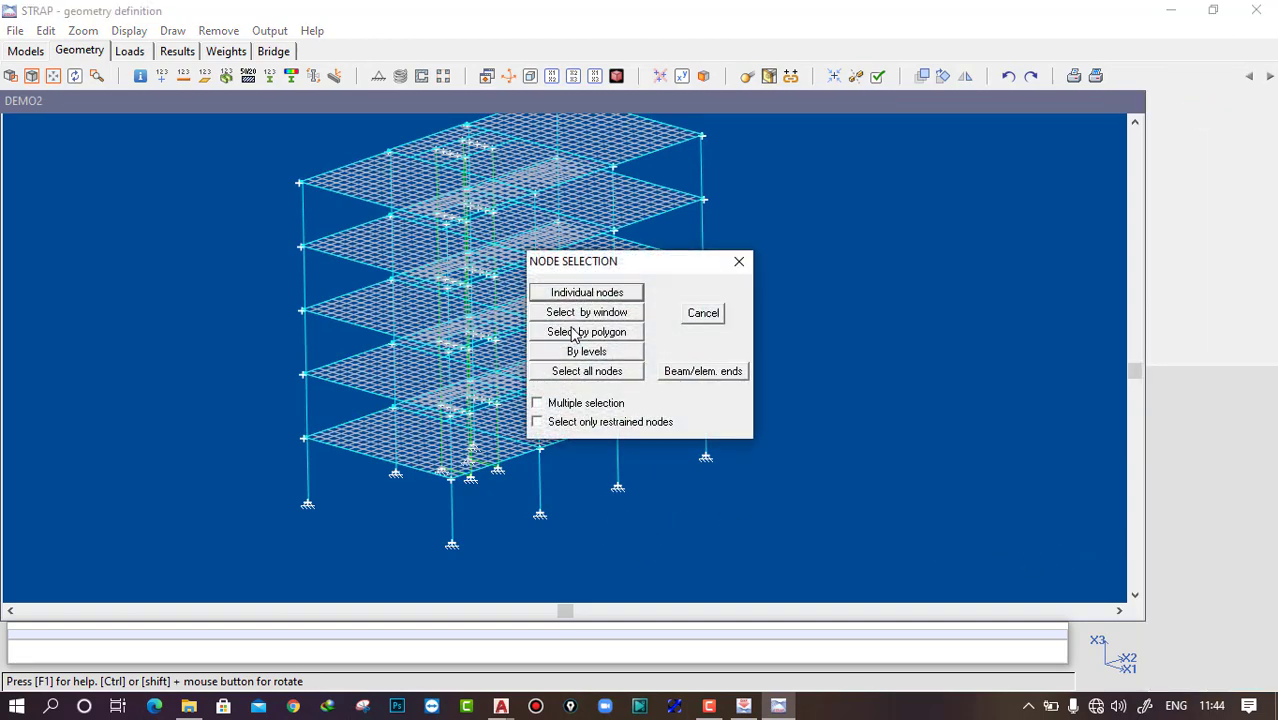
pyautogui.click(587, 294)
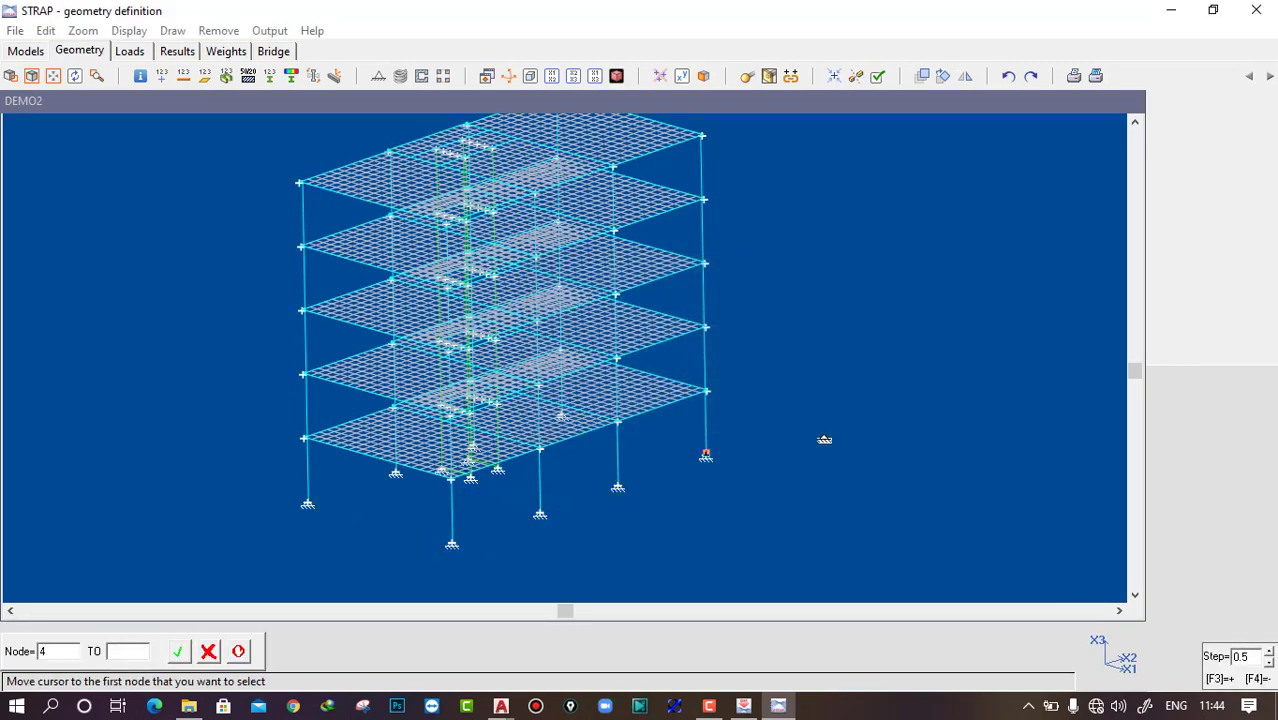
pyautogui.click(824, 440)
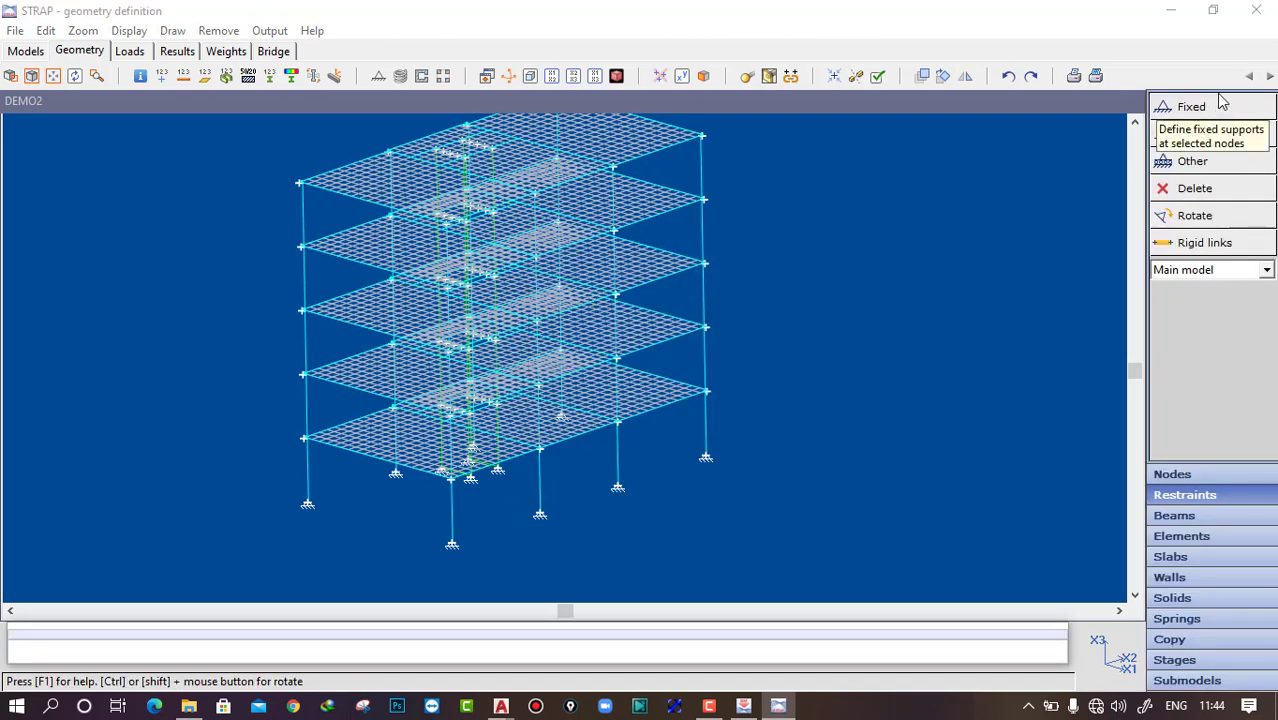
# Step: Review the existing Dead and Live load cases in the loads module without revising them
pyautogui.moveTo(864, 303); pyautogui.dragTo(905, 346, button='middle')
pyautogui.keyDown('ctrl'); pyautogui.moveTo(905, 352); pyautogui.dragTo(935, 354); pyautogui.keyUp('ctrl')
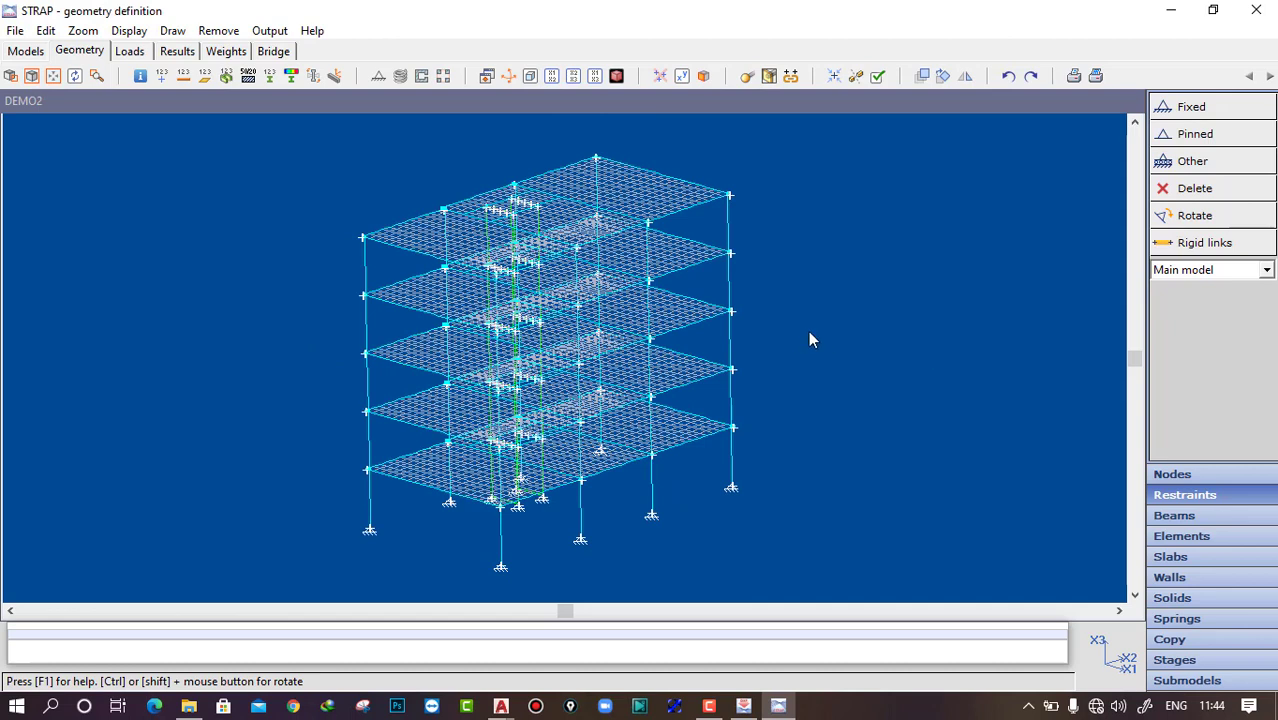
pyautogui.moveTo(822, 309); pyautogui.dragTo(796, 311, button='middle')
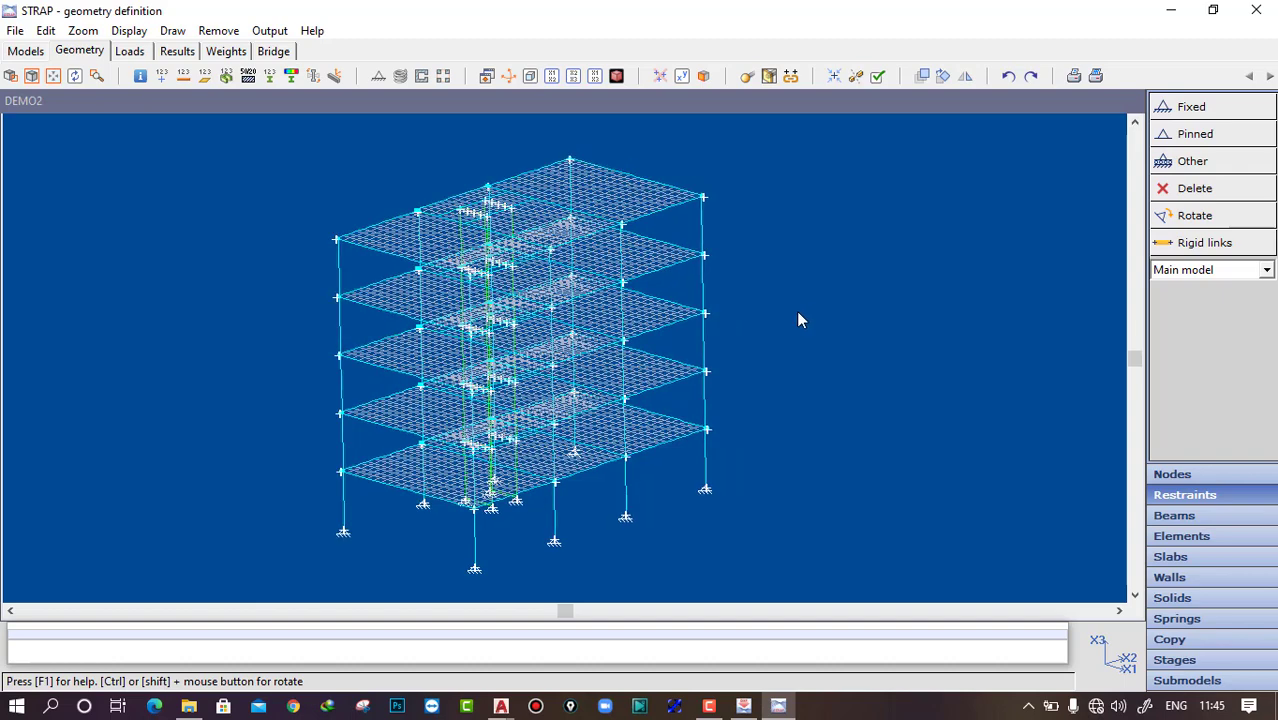
pyautogui.click(135, 52)
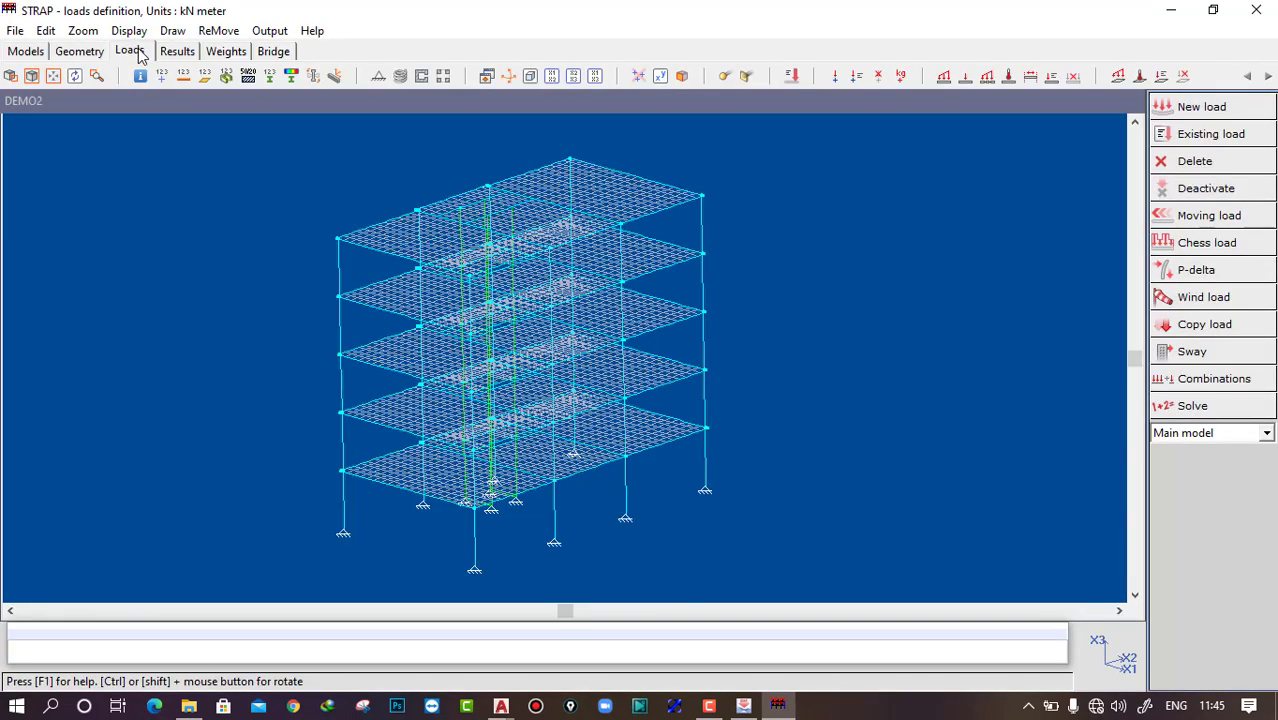
pyautogui.click(1211, 136)
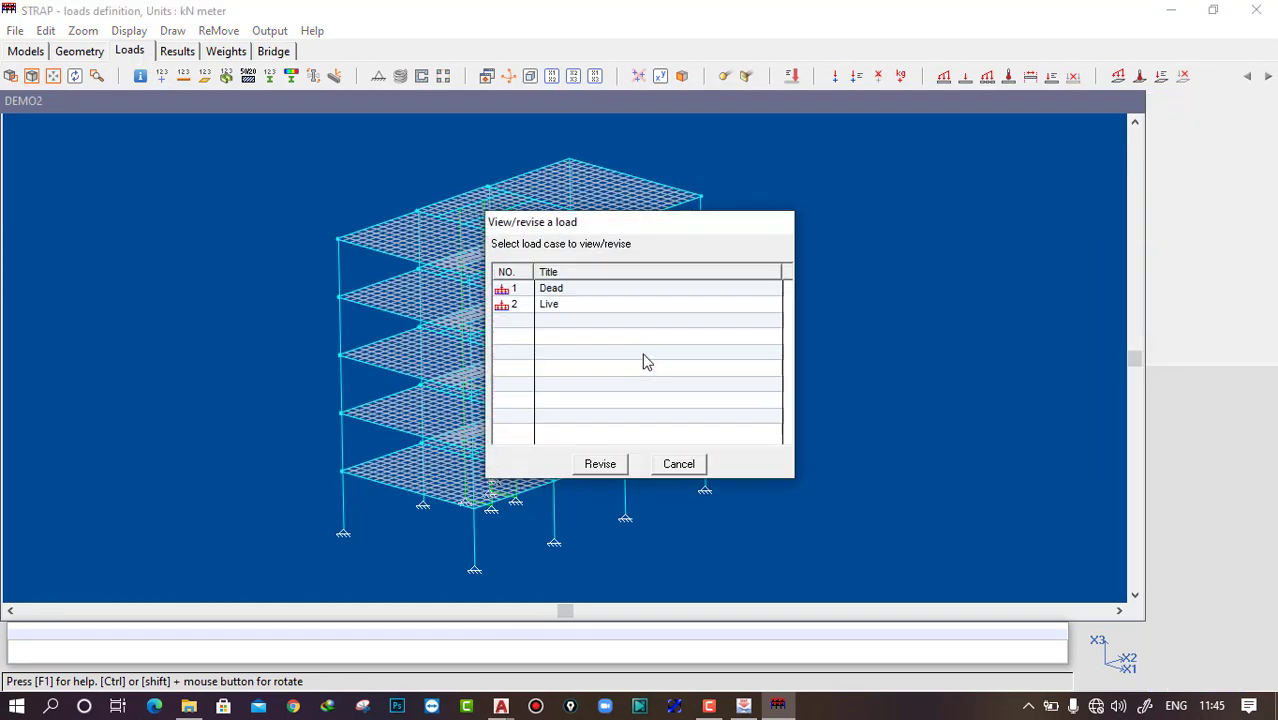
pyautogui.click(549, 289)
pyautogui.click(558, 306)
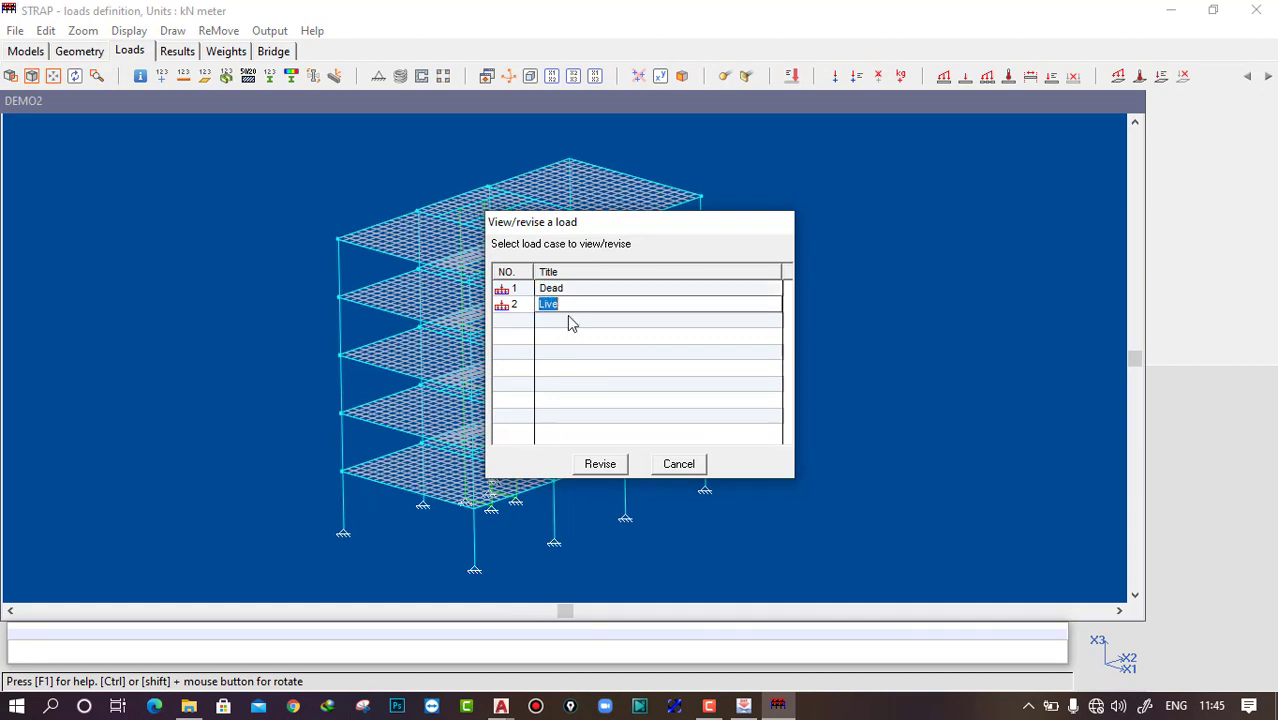
pyautogui.click(515, 306)
pyautogui.click(682, 464)
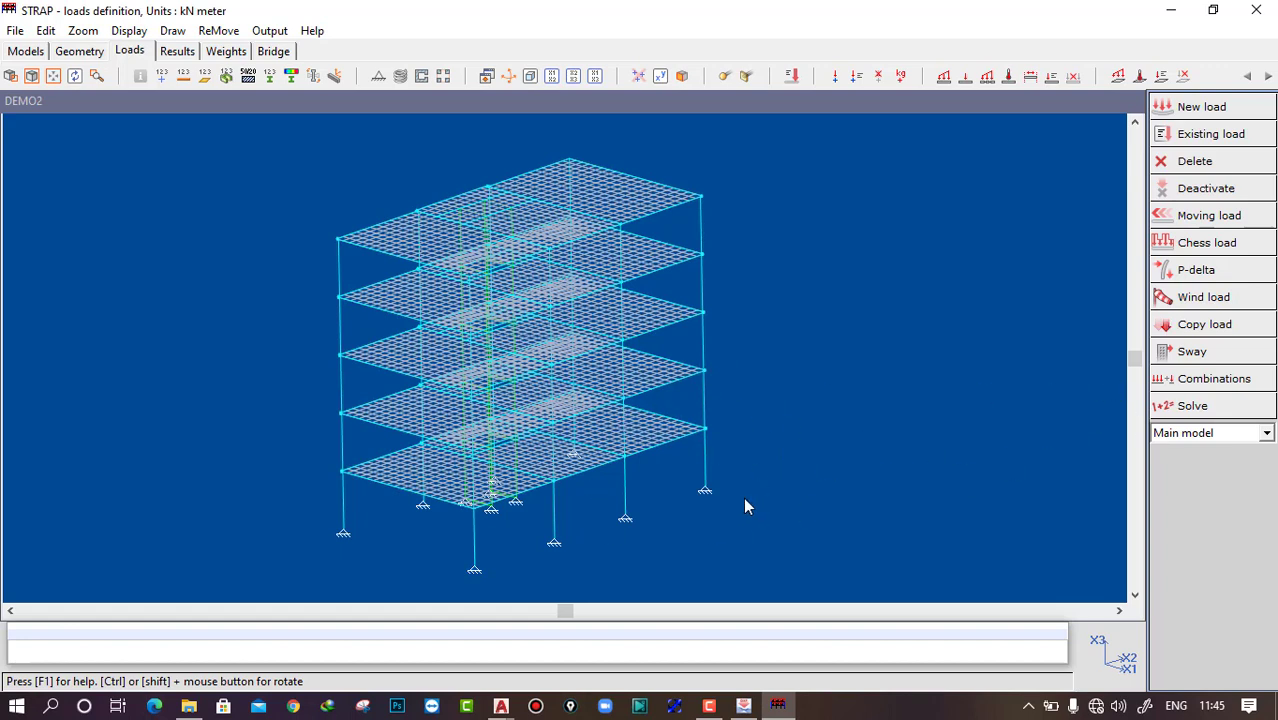
pyautogui.moveTo(745, 500); pyautogui.dragTo(782, 497, button='middle')
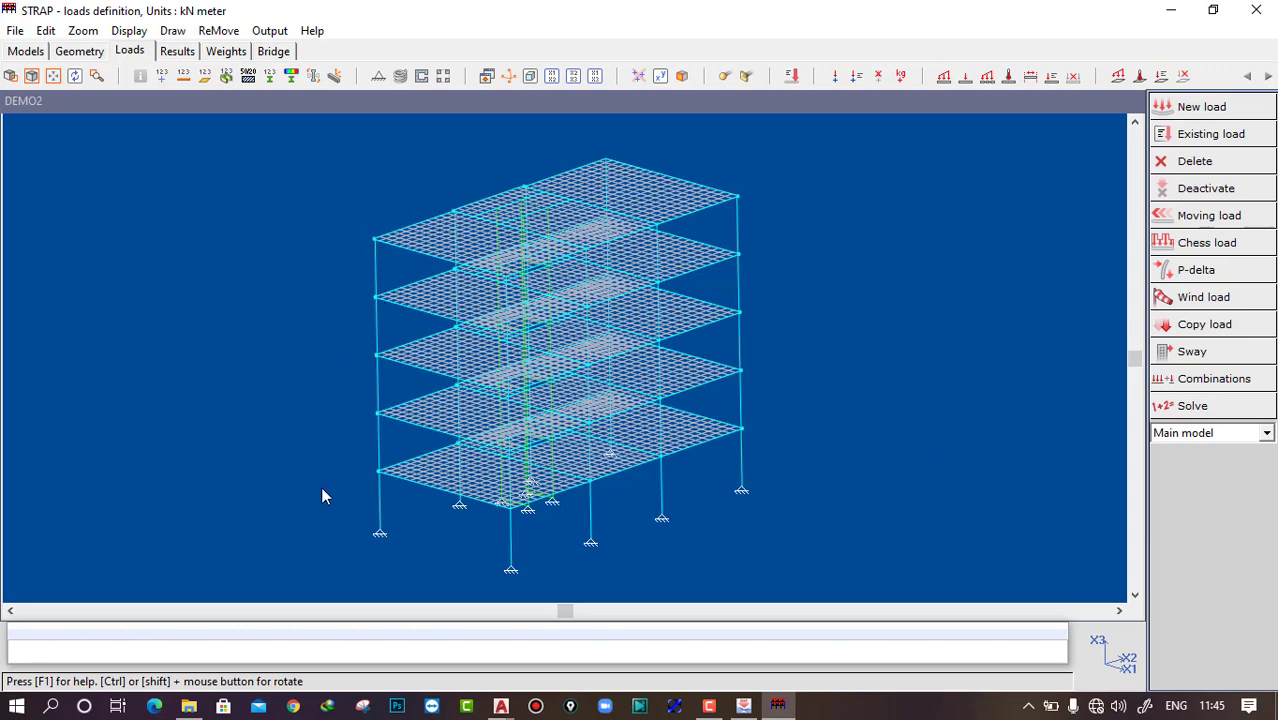
pyautogui.moveTo(732, 538); pyautogui.dragTo(700, 530, button='middle')
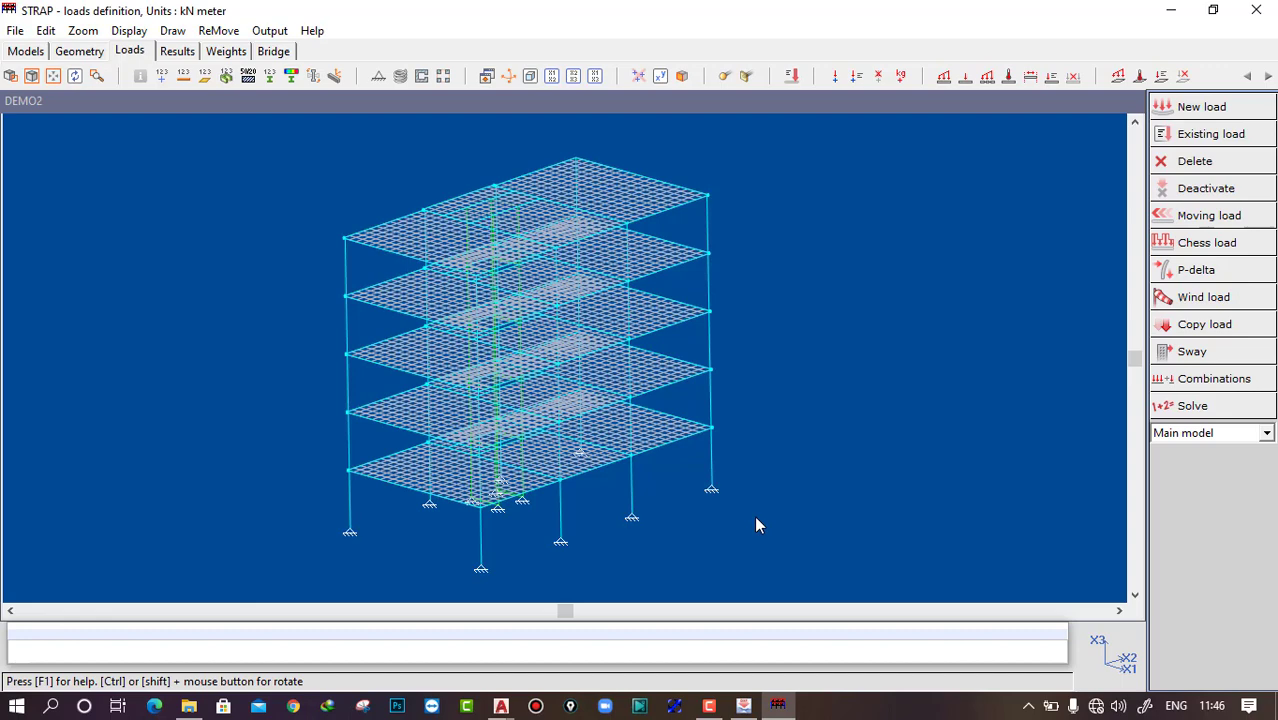
pyautogui.moveTo(741, 525)
pyautogui.mouseDown(button='middle')
pyautogui.moveTo(752, 511)
pyautogui.moveTo(742, 504)
pyautogui.mouseUp(button='middle')
pyautogui.scroll(-1, 737, 504)
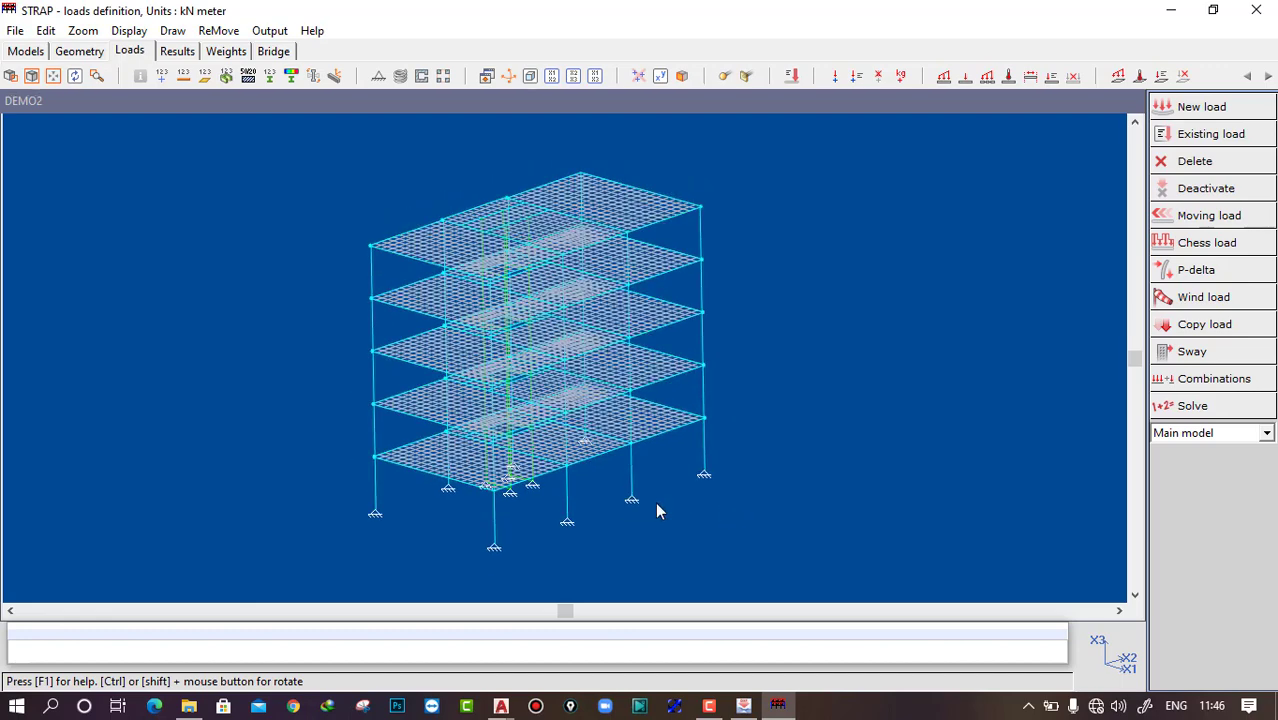
pyautogui.moveTo(655, 502)
pyautogui.mouseDown(button='middle')
pyautogui.moveTo(696, 495)
pyautogui.moveTo(679, 505)
pyautogui.moveTo(675, 490)
pyautogui.moveTo(677, 514)
pyautogui.moveTo(670, 502)
pyautogui.mouseUp(button='middle')
pyautogui.scroll(1, 683, 497)
pyautogui.scroll(1, 676, 514)
pyautogui.scroll(-1, 690, 501)
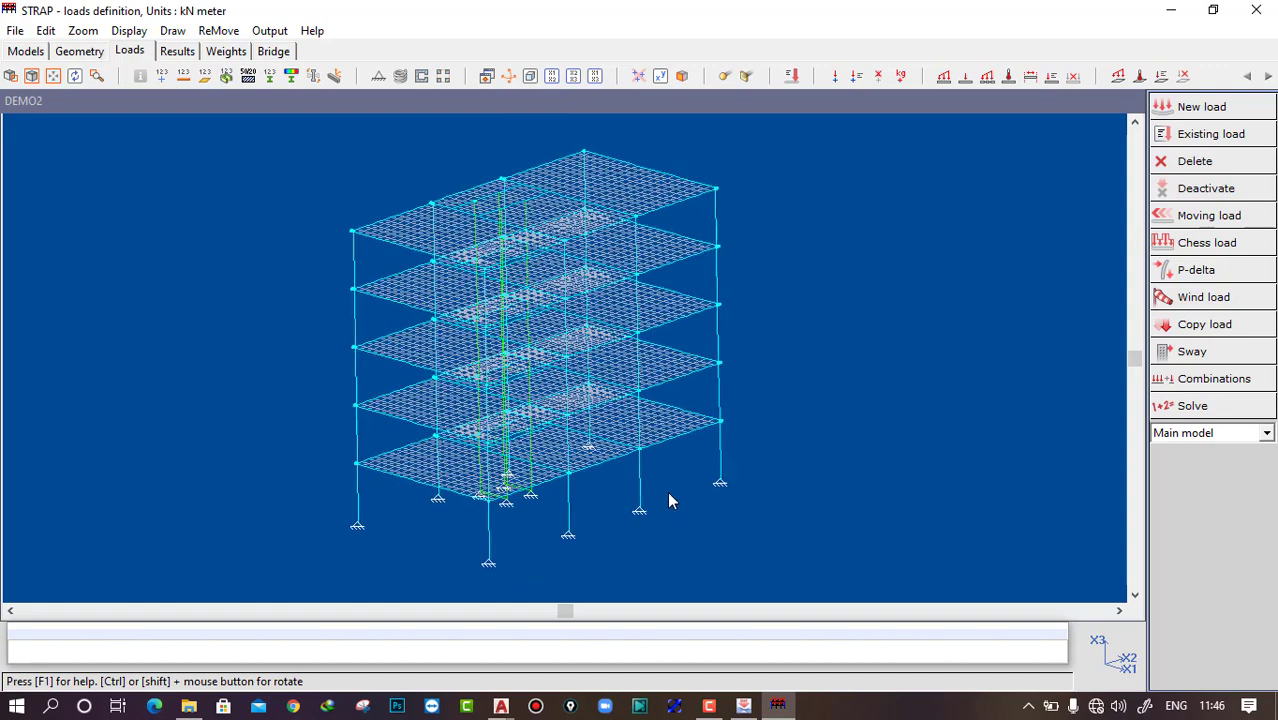